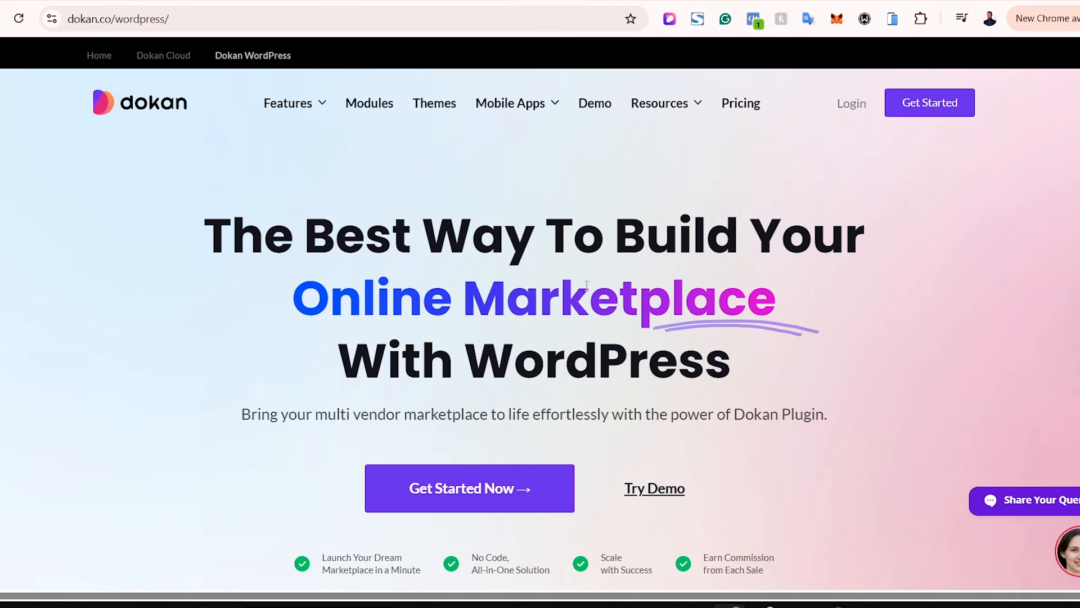
# Review the Dokan WordPress landing page's introduction and its no-code, all-in-one and commission benefits.
pyautogui.moveTo(730, 409); pyautogui.dragTo(874, 413)
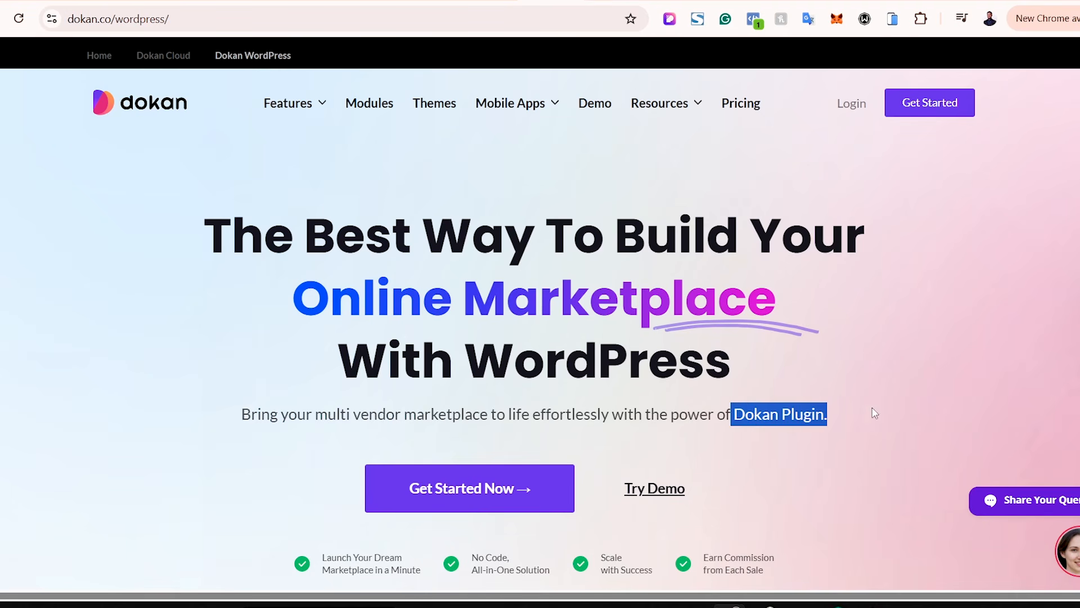
pyautogui.scroll(-5, 540, 315)
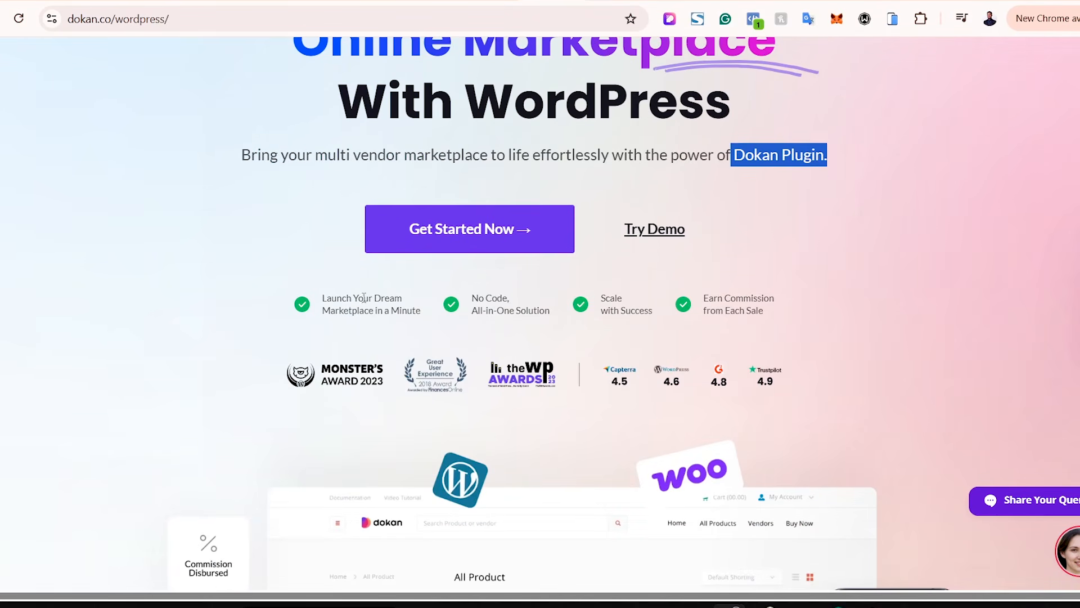
pyautogui.click(482, 315)
pyautogui.moveTo(466, 304); pyautogui.dragTo(564, 329)
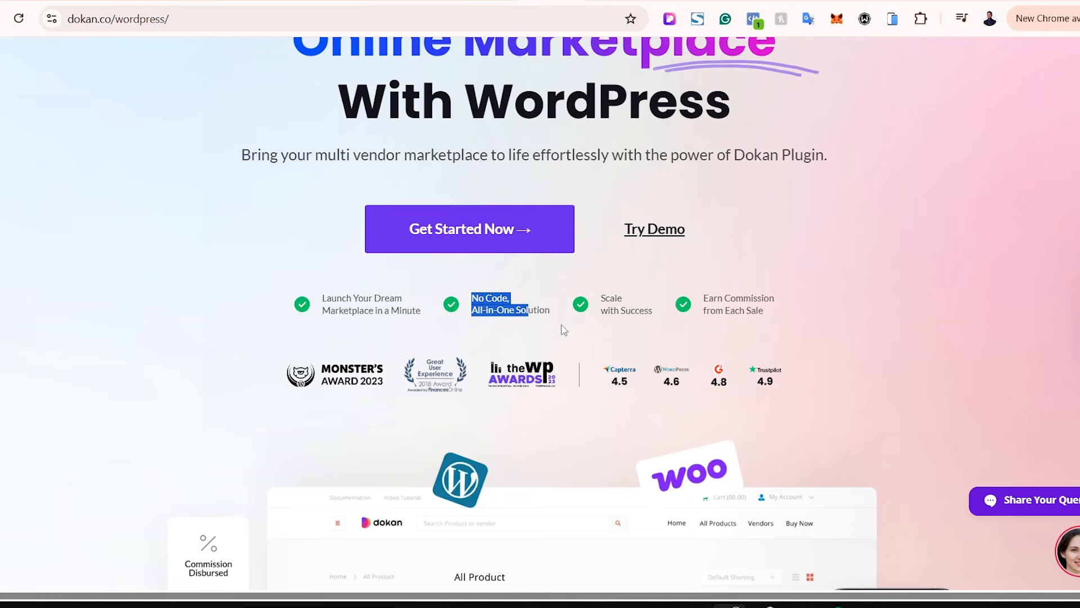
pyautogui.click(564, 330)
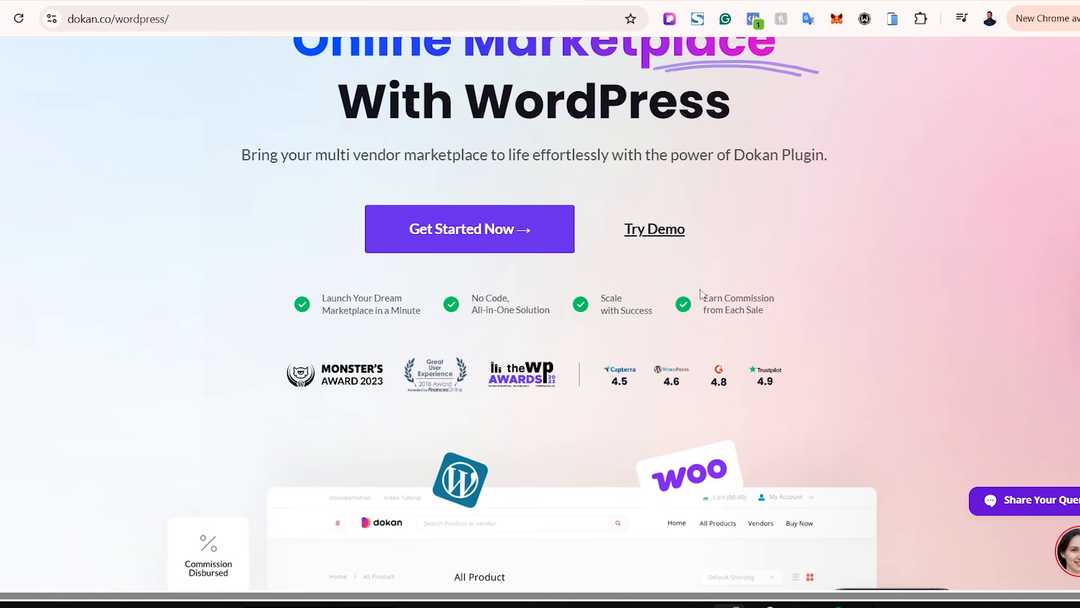
pyautogui.moveTo(732, 297); pyautogui.dragTo(752, 314)
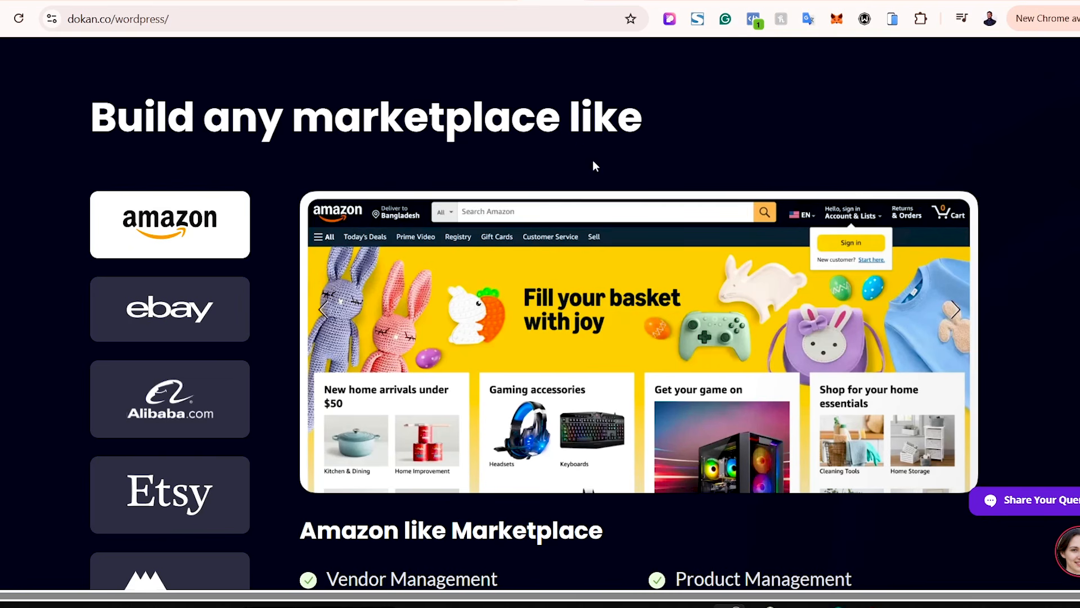
# Preview the eBay, Alibaba, Etsy, Printful and Udemy examples in the "Build any marketplace like" section.
pyautogui.click(176, 318)
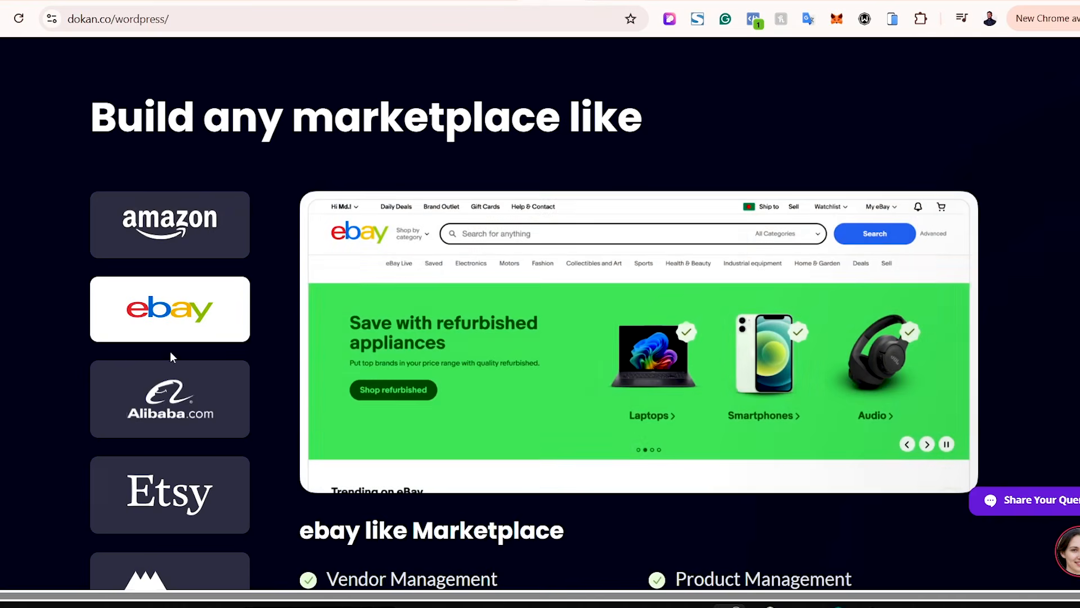
pyautogui.click(176, 408)
pyautogui.click(189, 470)
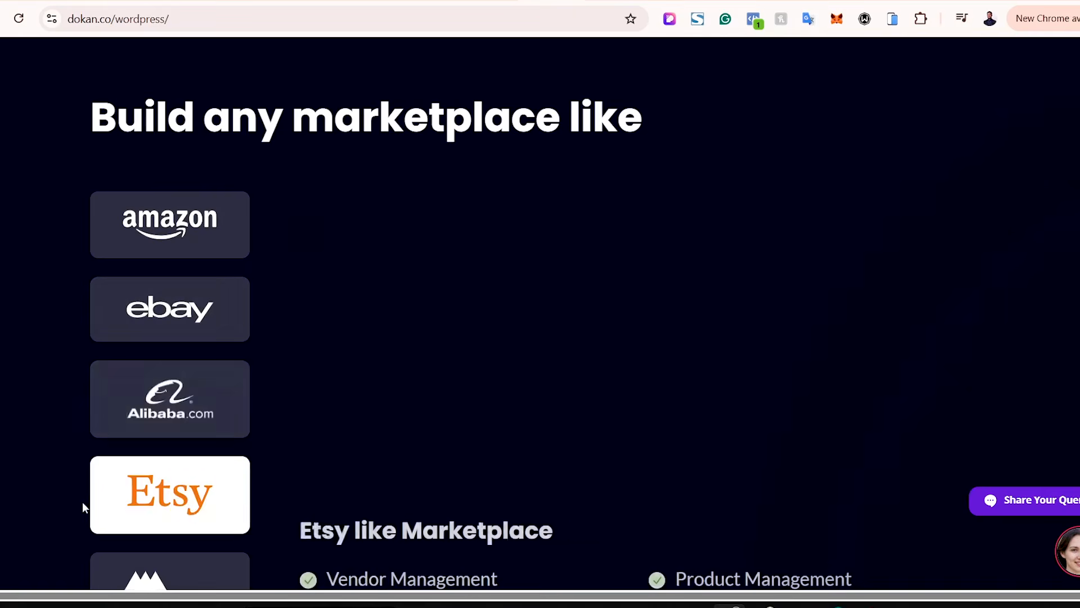
pyautogui.scroll(-3, 189, 450)
pyautogui.click(189, 436)
pyautogui.click(169, 523)
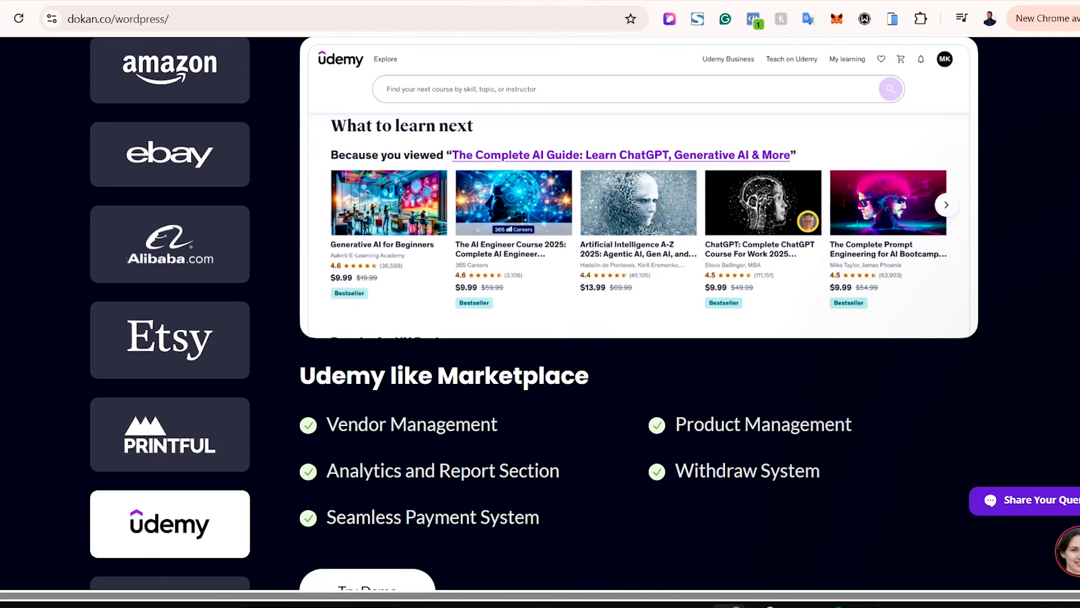
# Read the Dokan Interface section's descriptions of the Admin dashboard, Vendor dashboard and Customers features.
pyautogui.scroll(-5, 540, 304)
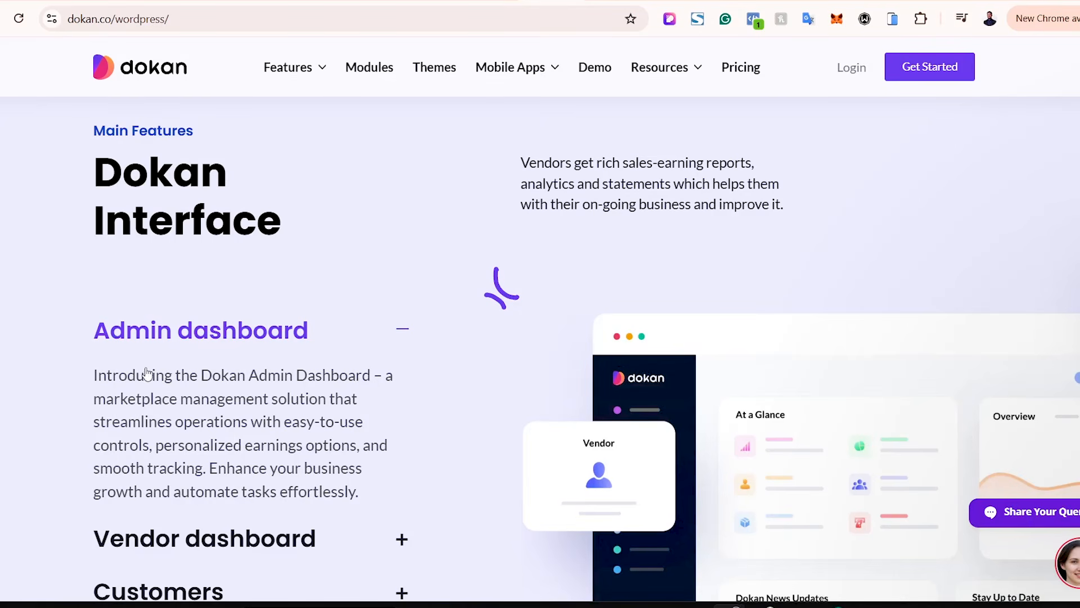
pyautogui.scroll(1, 281, 438)
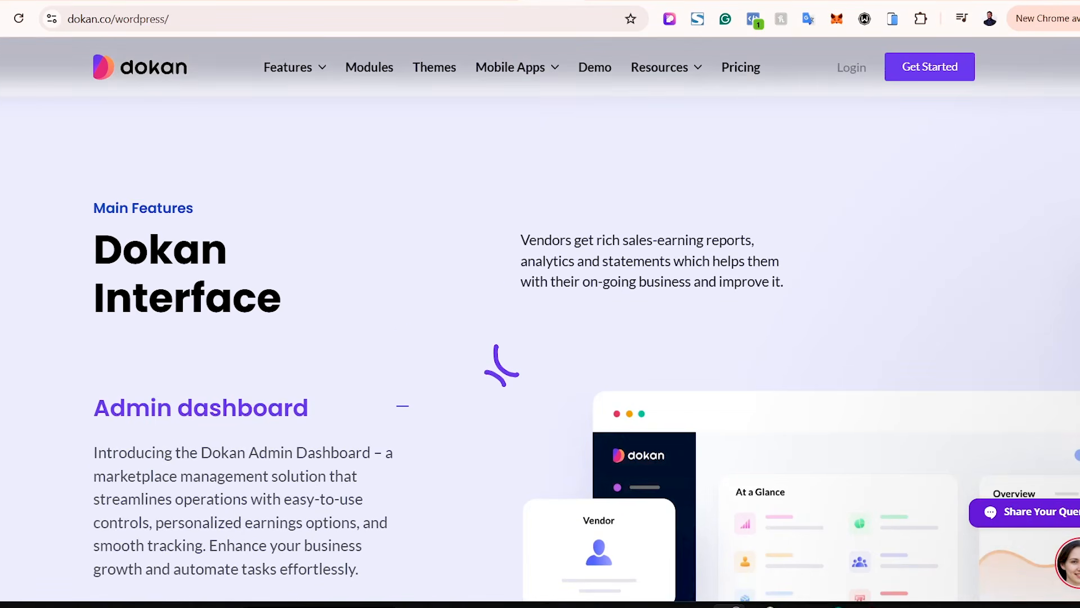
pyautogui.scroll(-2, 540, 315)
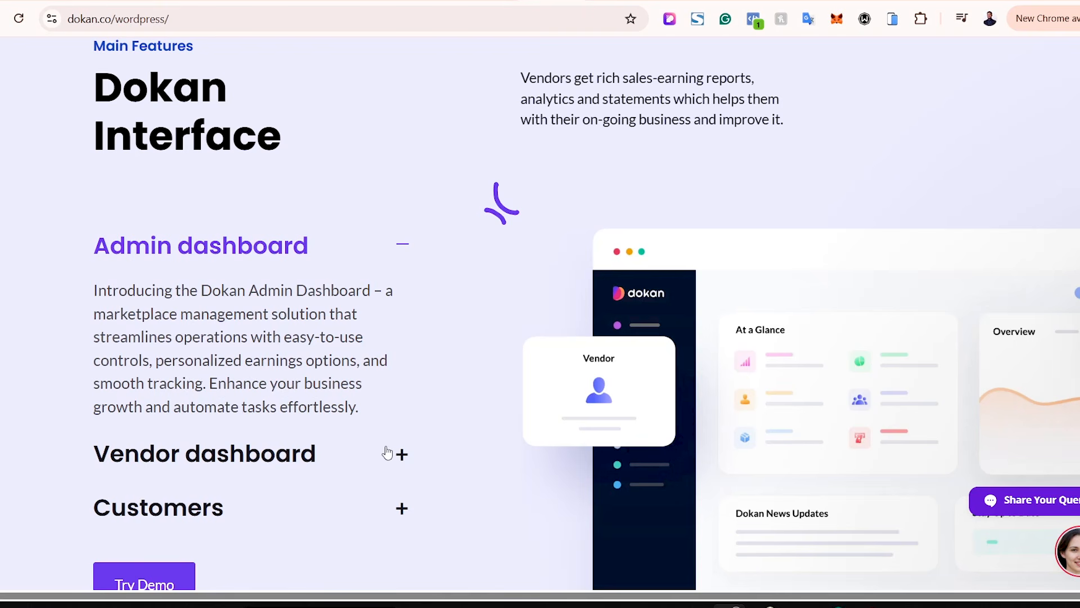
pyautogui.click(401, 456)
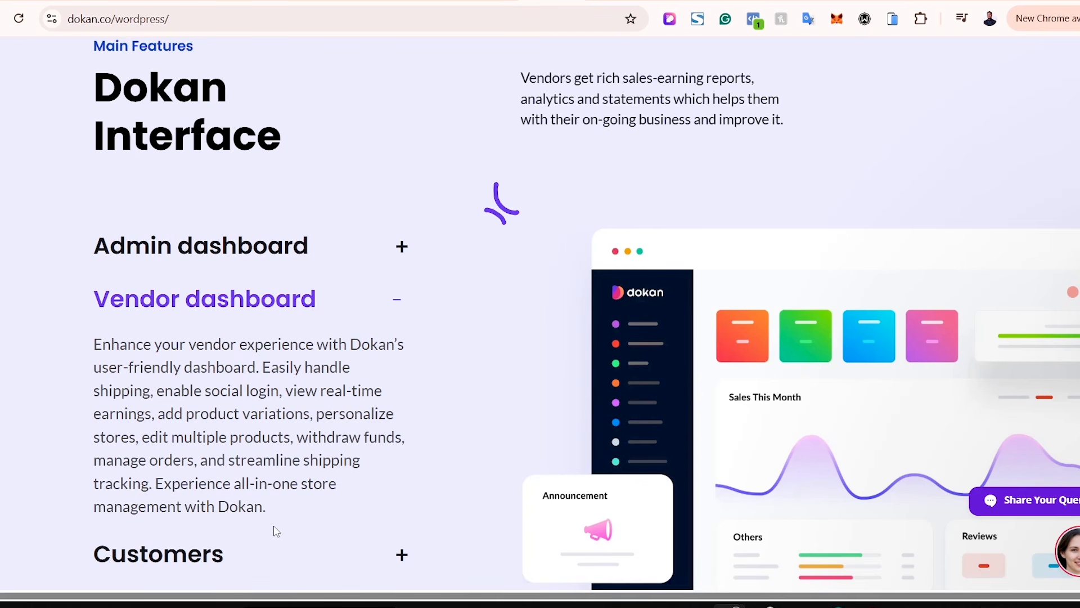
pyautogui.click(401, 557)
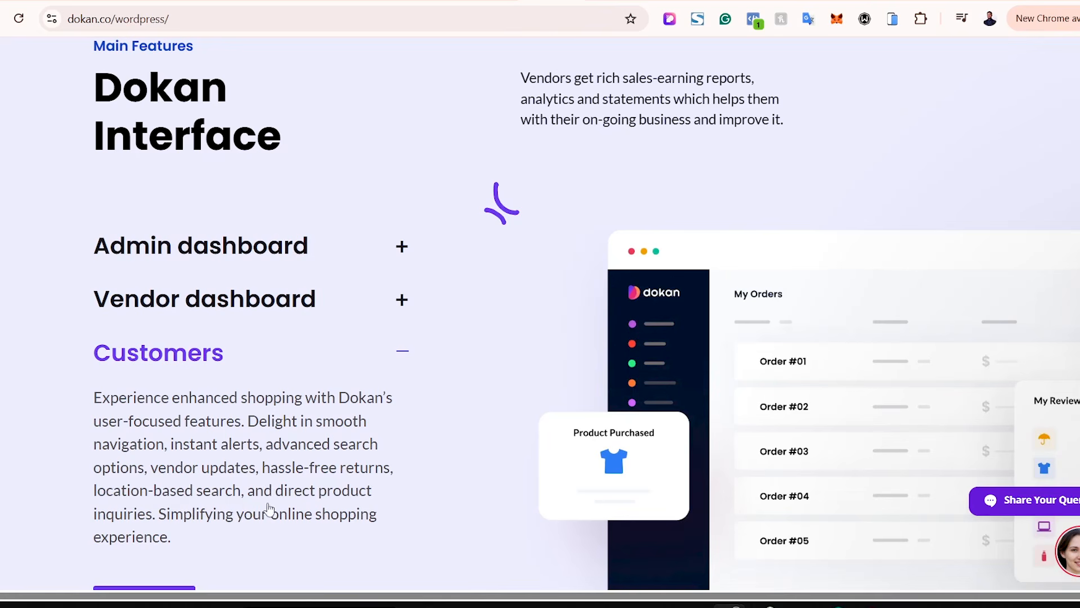
pyautogui.scroll(1, 337, 499)
pyautogui.scroll(-1, 967, 342)
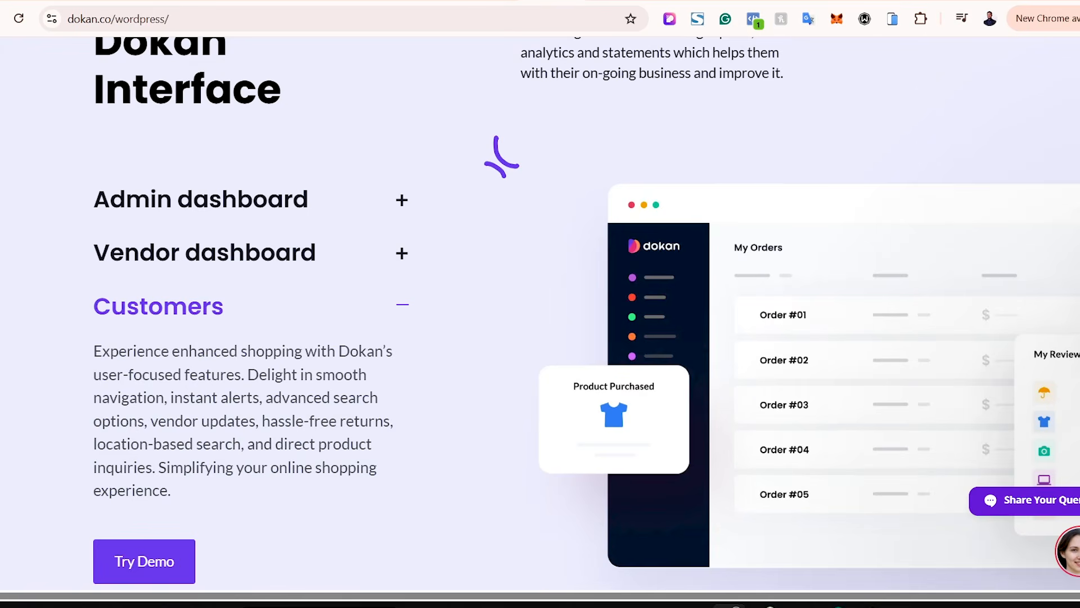
pyautogui.scroll(-2, 477, 307)
pyautogui.scroll(1, 477, 307)
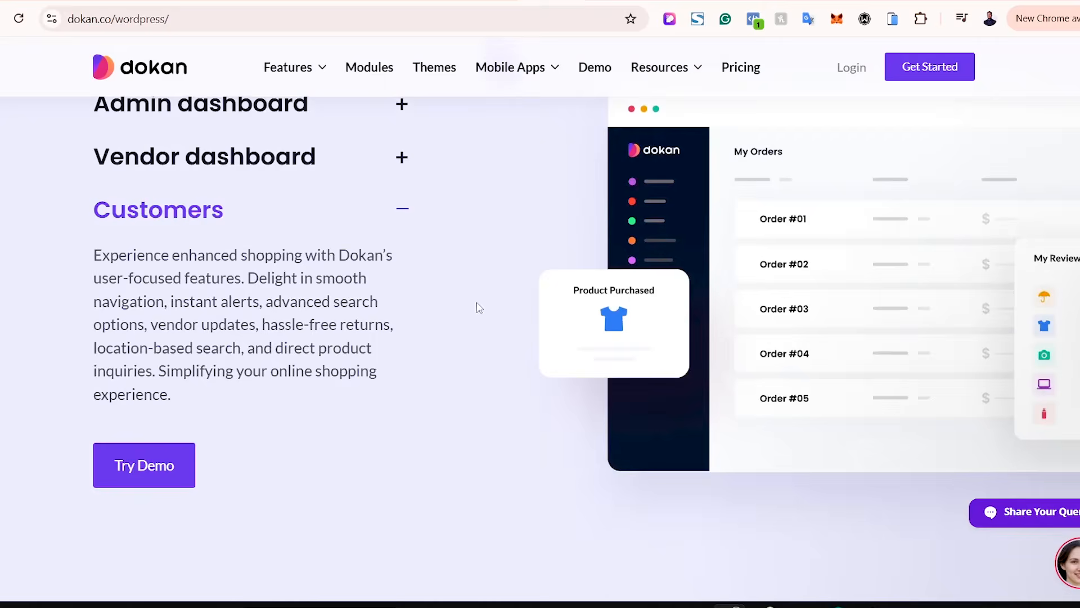
# Examine the rest of the Dokan page, covering marketplace types, modules, the worldwide map and customer success stories.
pyautogui.scroll(-10, 503, 446)
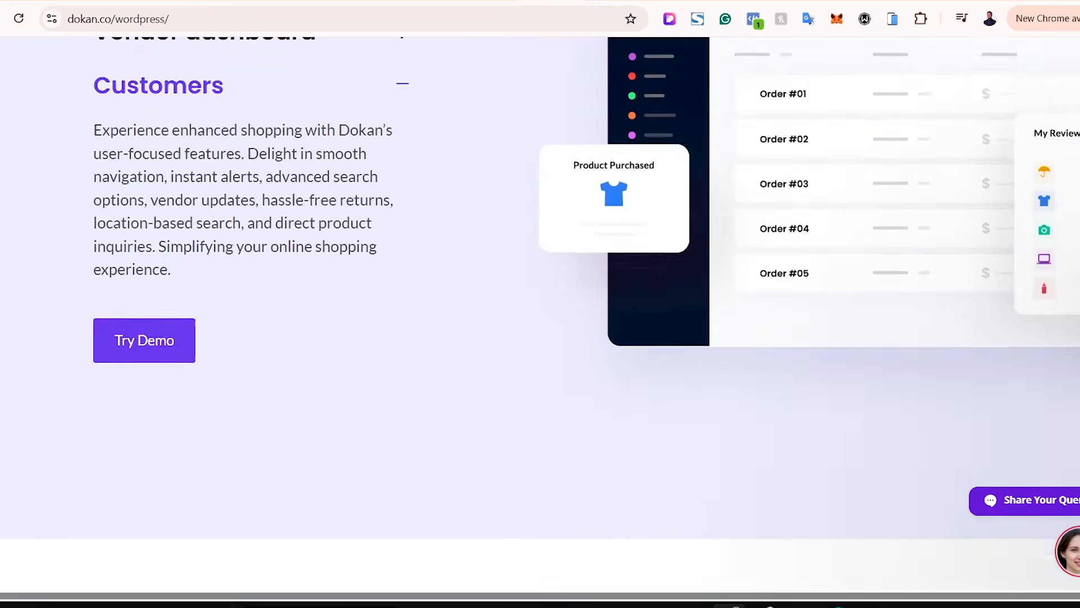
pyautogui.scroll(-5, 540, 342)
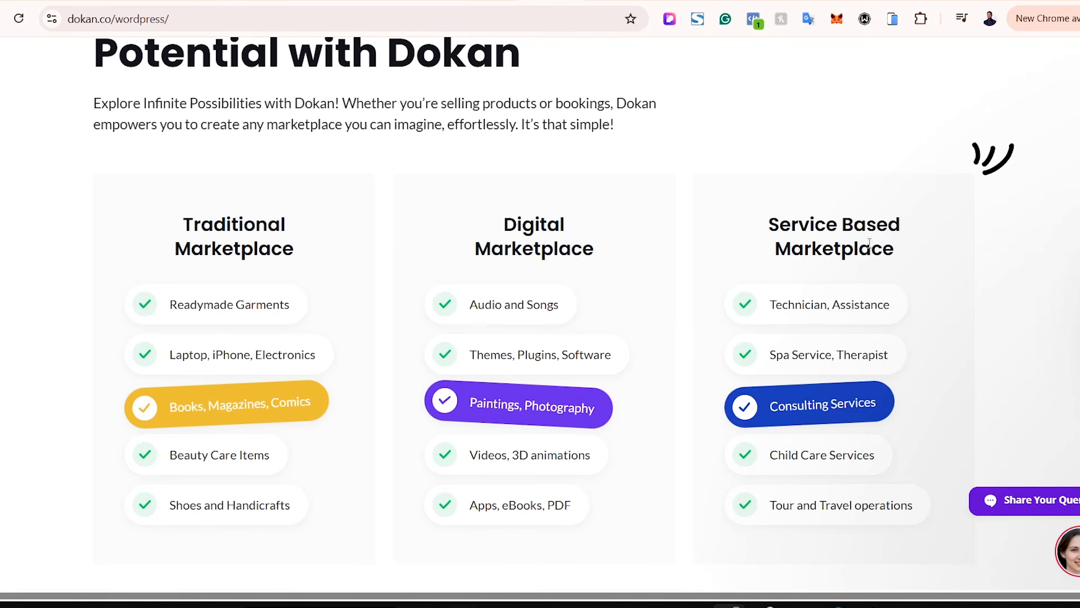
pyautogui.scroll(-1, 540, 315)
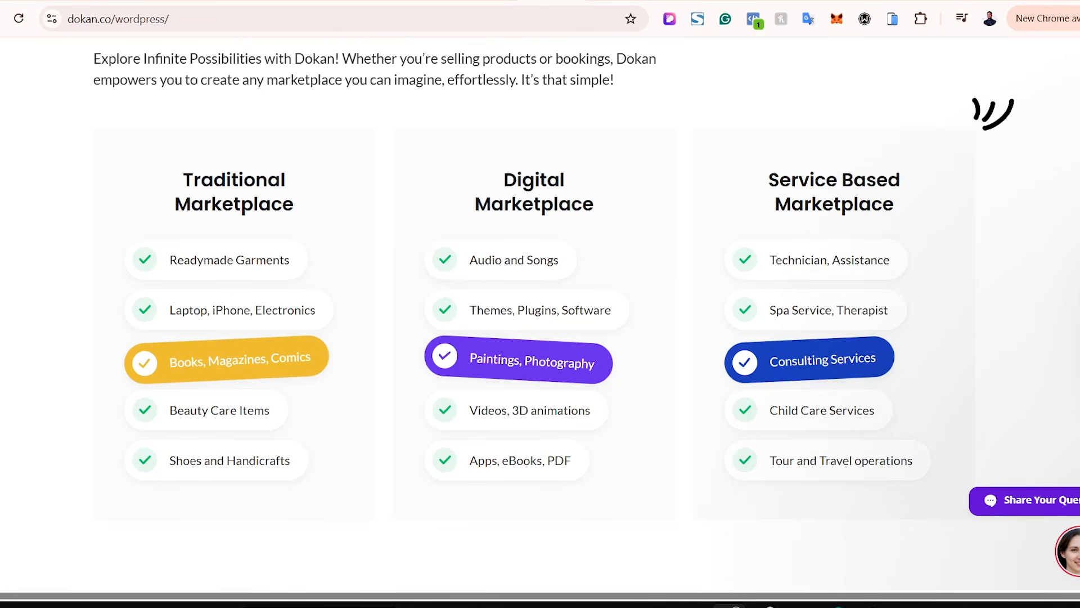
pyautogui.scroll(-6, 540, 315)
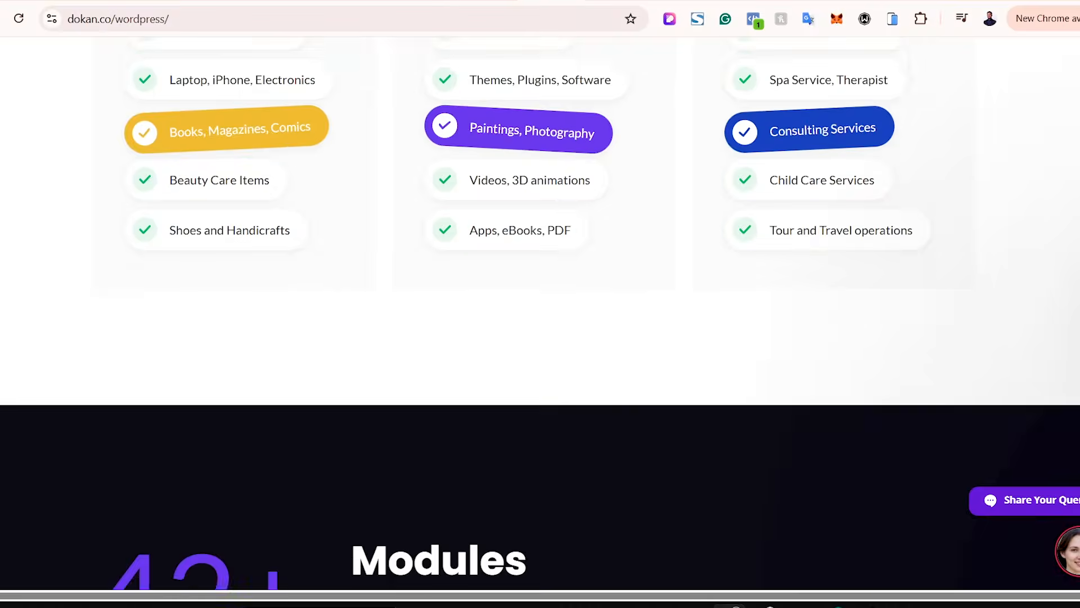
pyautogui.scroll(-12, 540, 315)
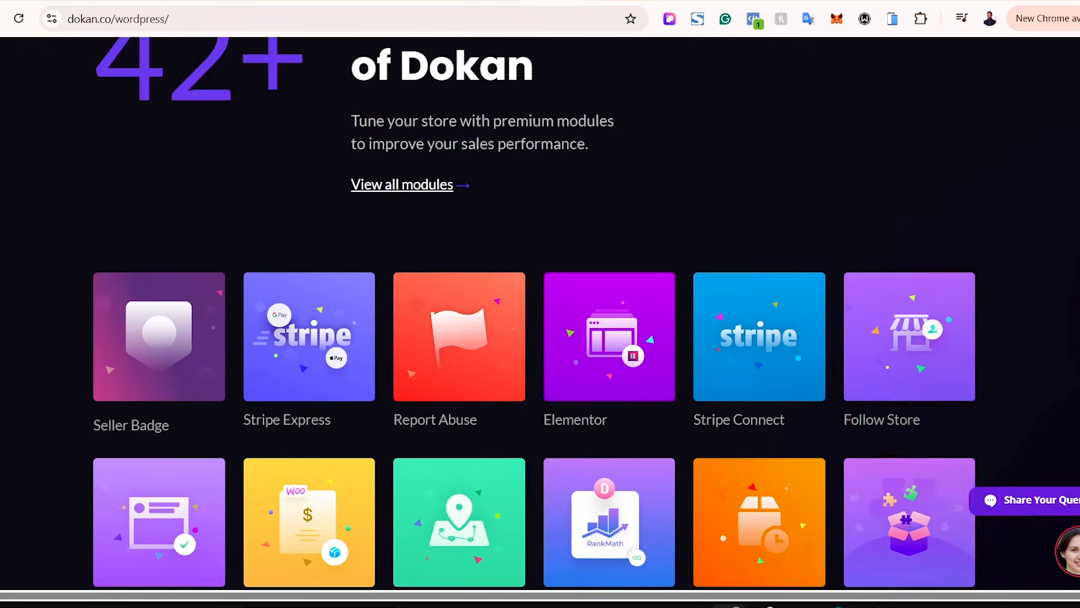
pyautogui.scroll(-7, 540, 315)
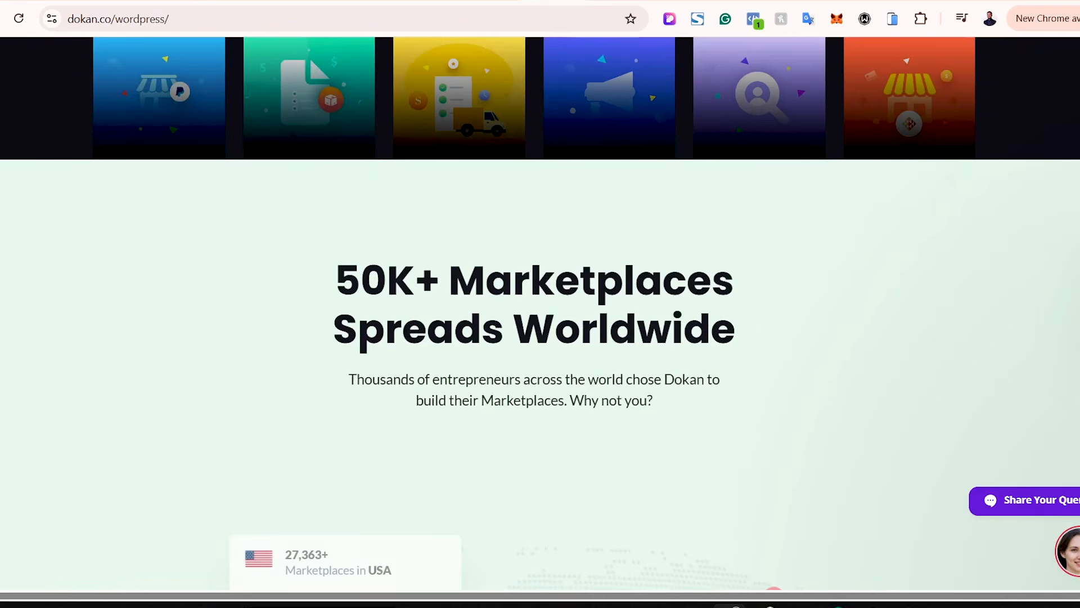
pyautogui.scroll(-7, 540, 315)
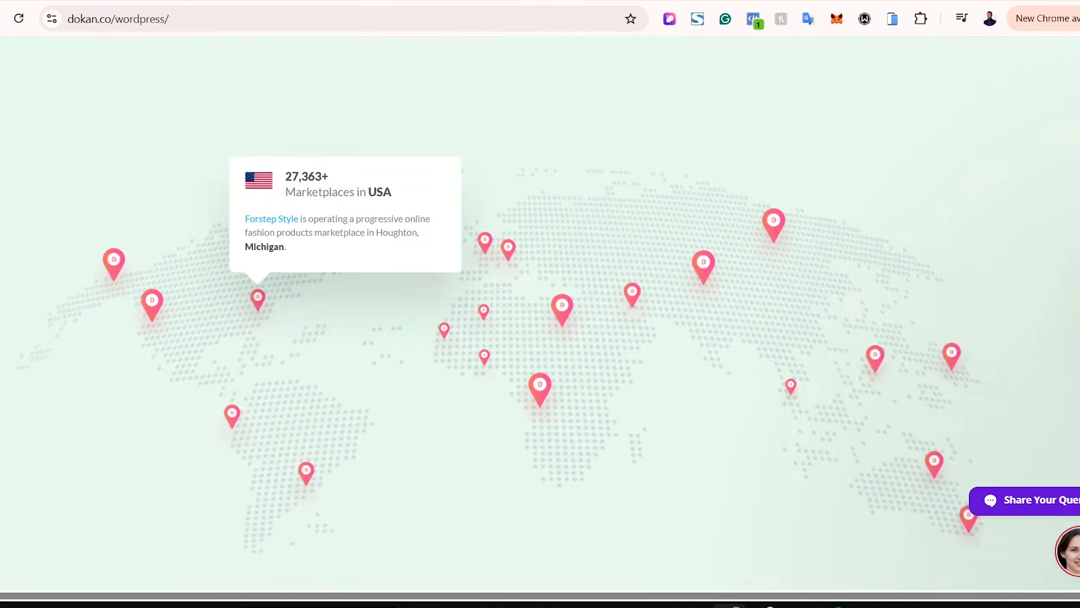
pyautogui.scroll(-2, 347, 243)
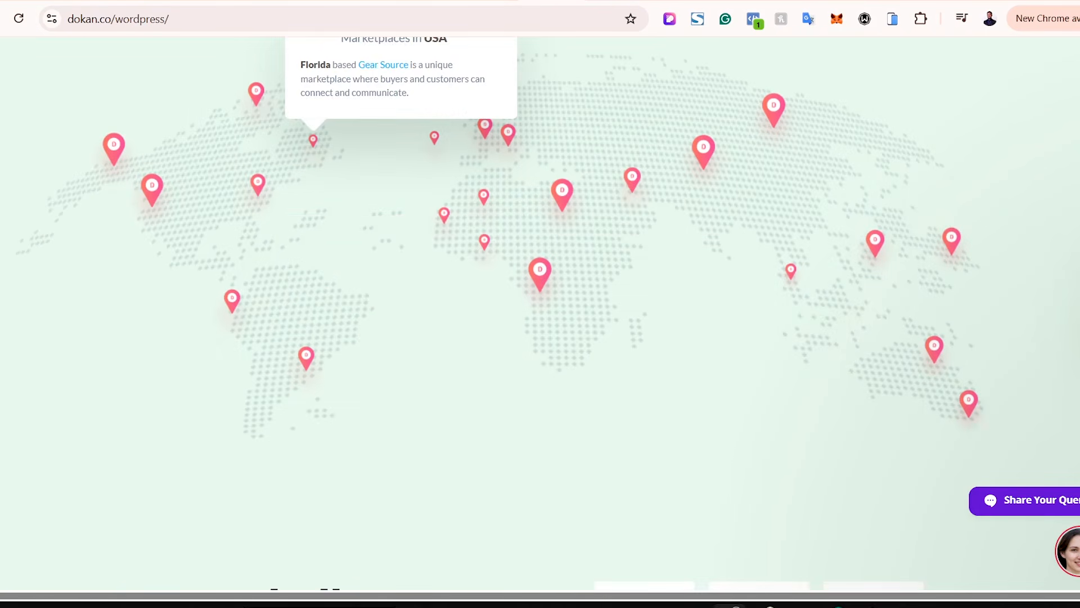
pyautogui.scroll(-8, 540, 315)
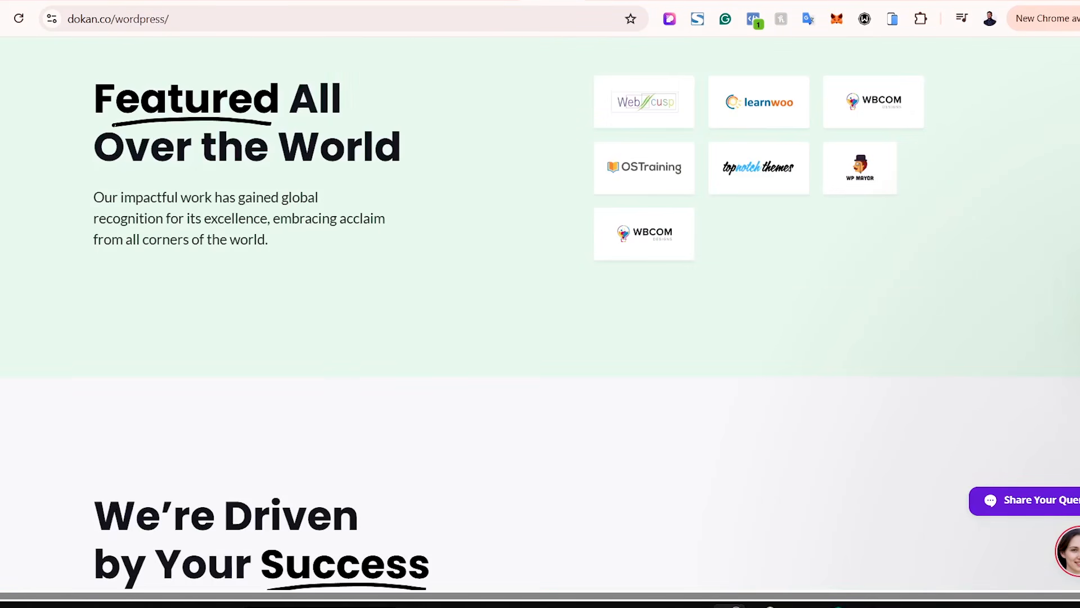
pyautogui.scroll(-12, 540, 315)
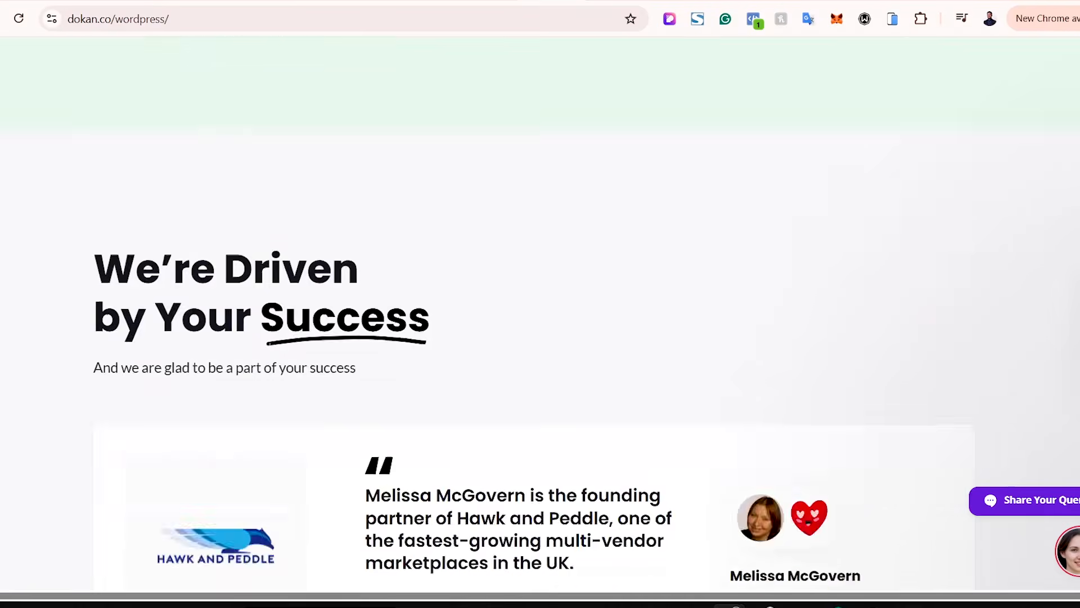
pyautogui.scroll(-5, 540, 315)
pyautogui.scroll(20, 540, 315)
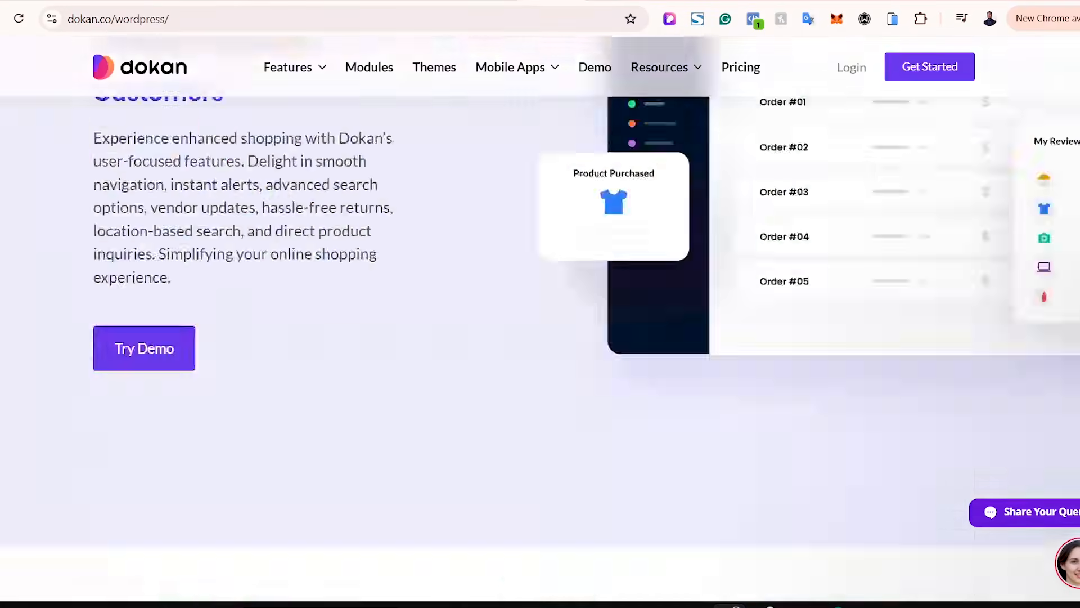
pyautogui.scroll(20, 966, 176)
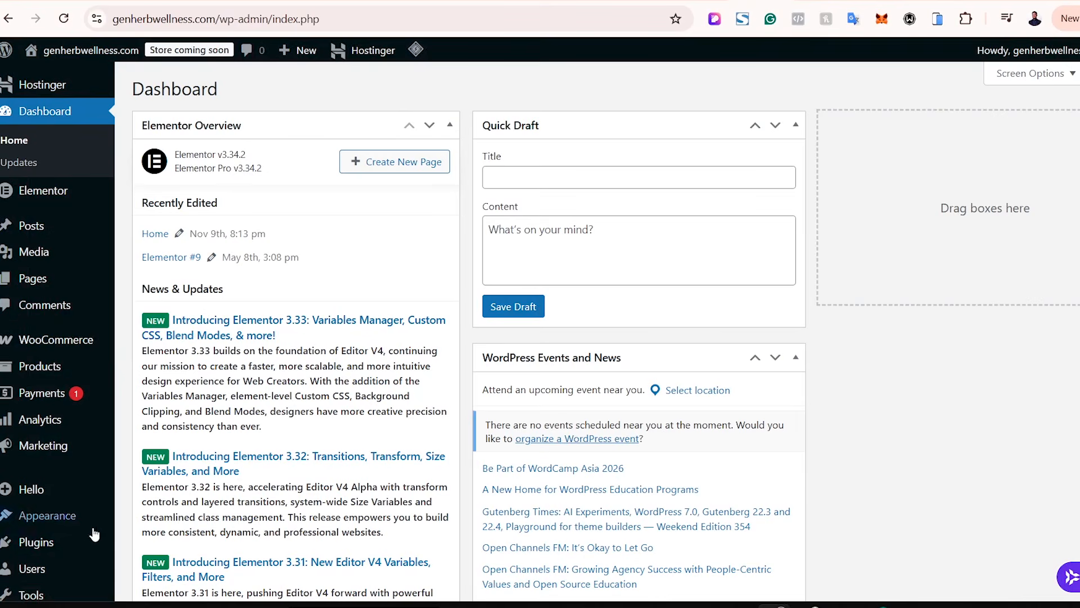
# In the WordPress site's admin, find the Dokan multivendor marketplace plugin by searching for "dokan" and activate it.
pyautogui.moveTo(39, 545)
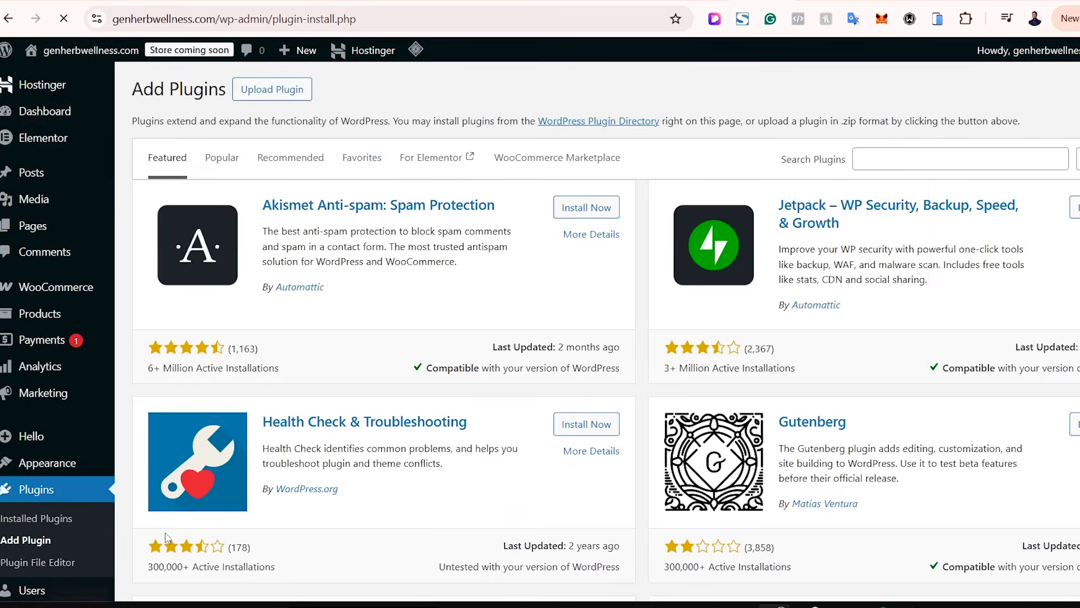
pyautogui.click(911, 157)
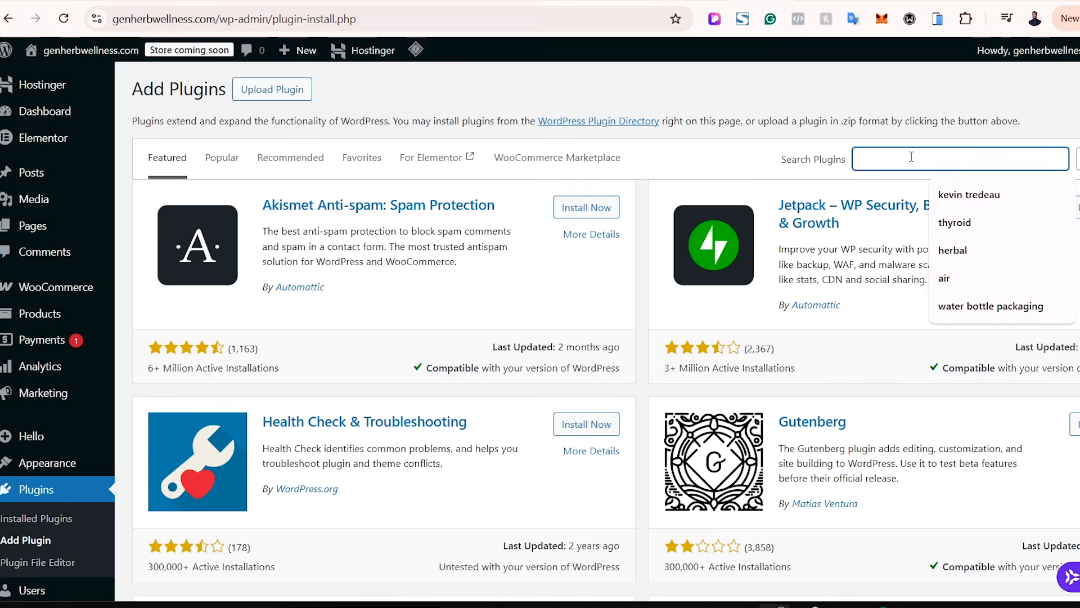
pyautogui.write('dokan')
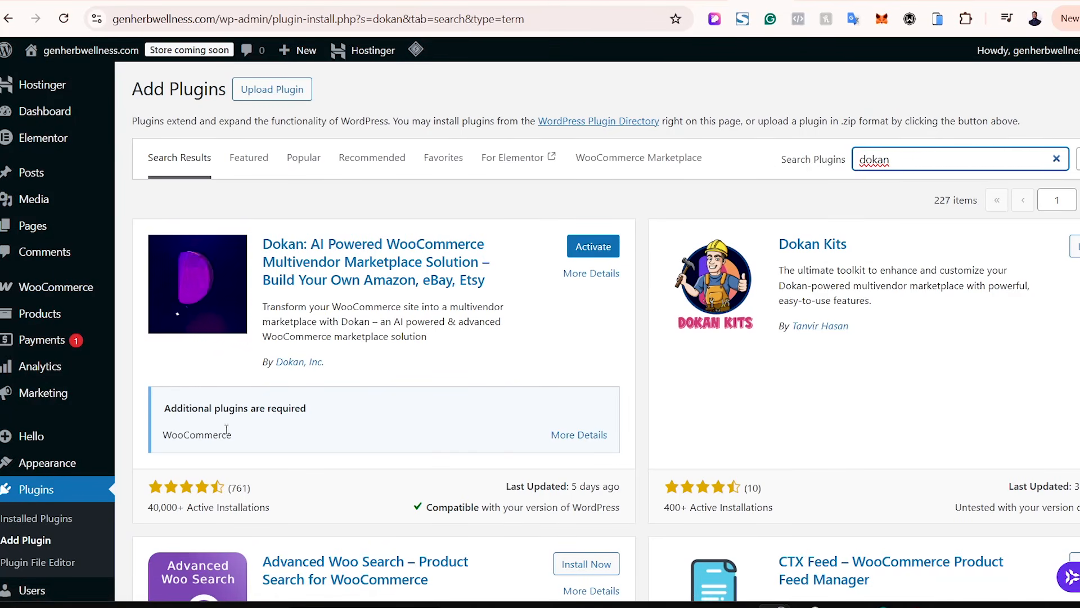
pyautogui.moveTo(230, 434); pyautogui.dragTo(152, 436)
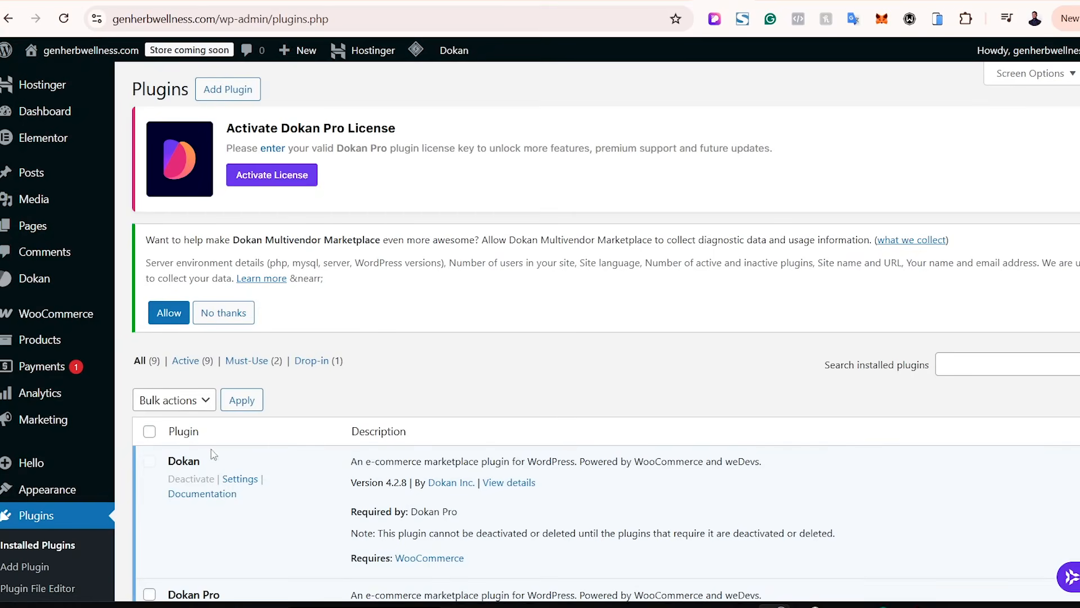
pyautogui.scroll(-2, 597, 331)
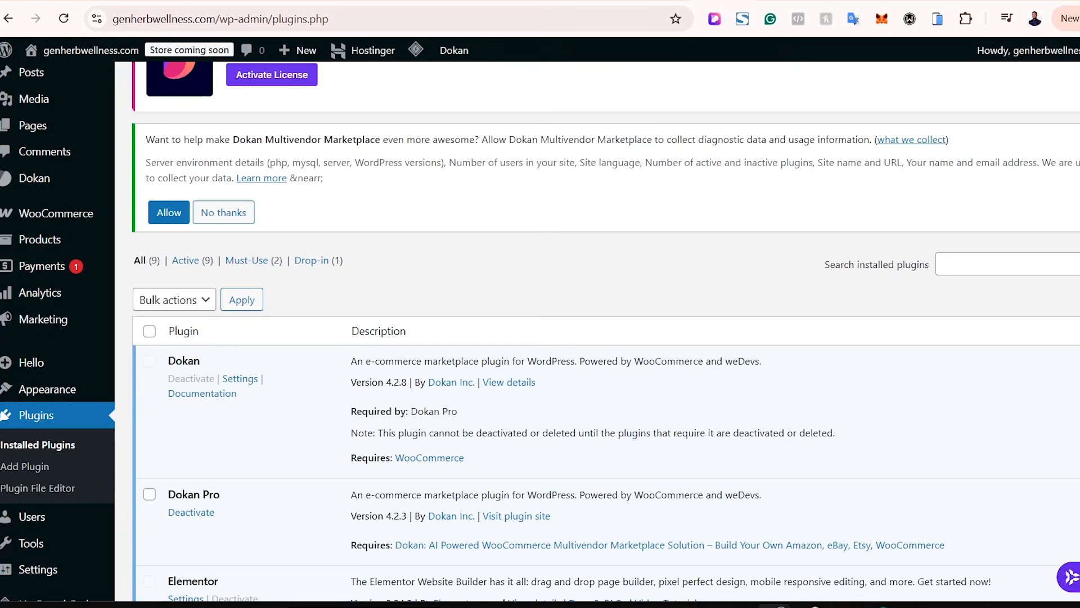
# Switch to the Dokan pricing page and read the free Lite plan's description and feature list.
pyautogui.click(774, 1)
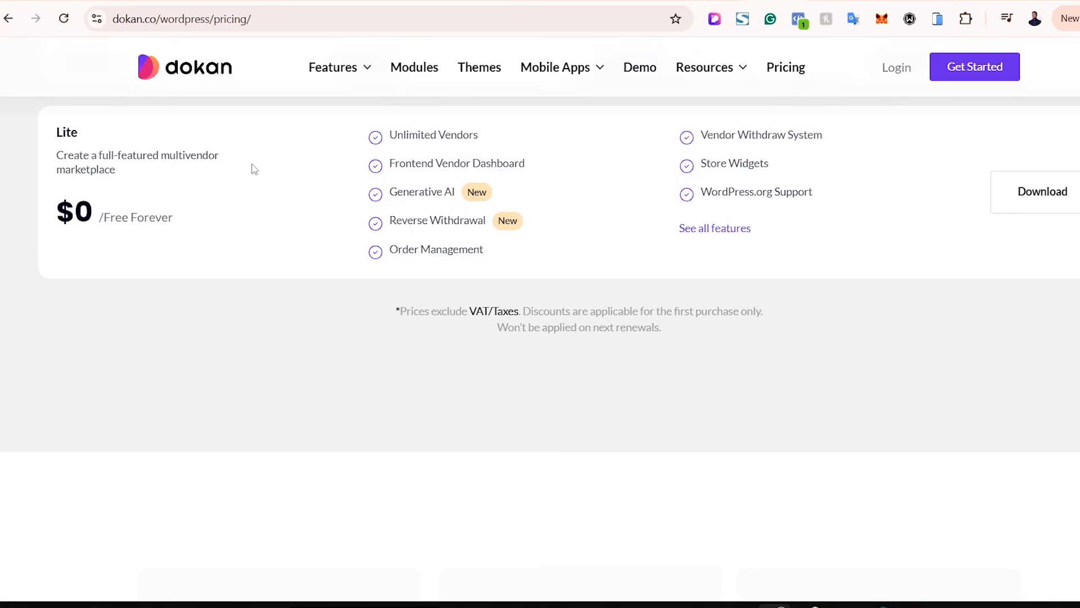
pyautogui.moveTo(74, 157); pyautogui.dragTo(251, 170)
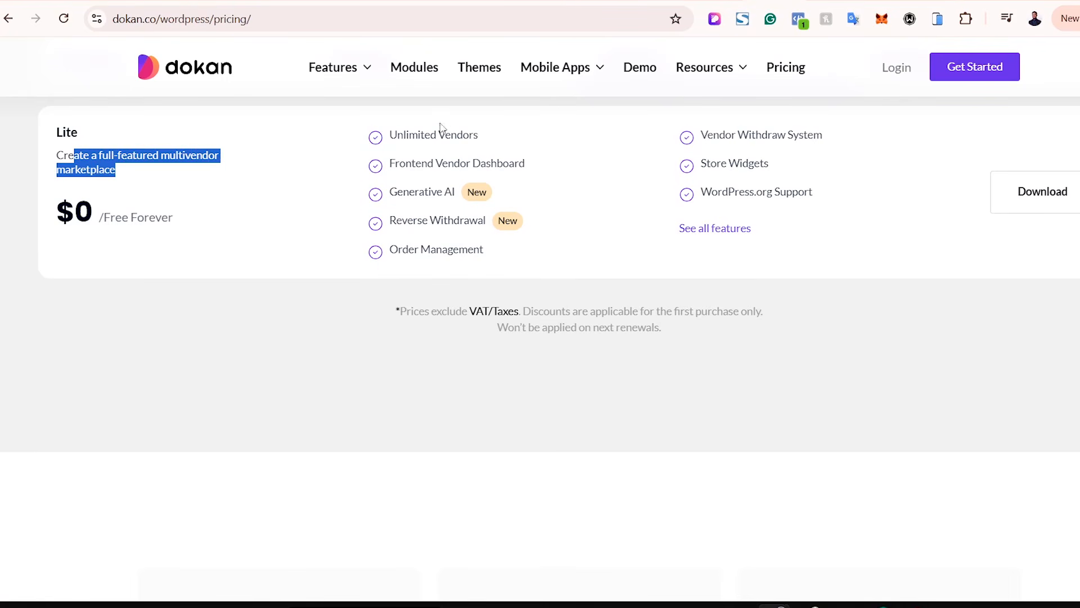
pyautogui.moveTo(387, 142); pyautogui.dragTo(497, 163)
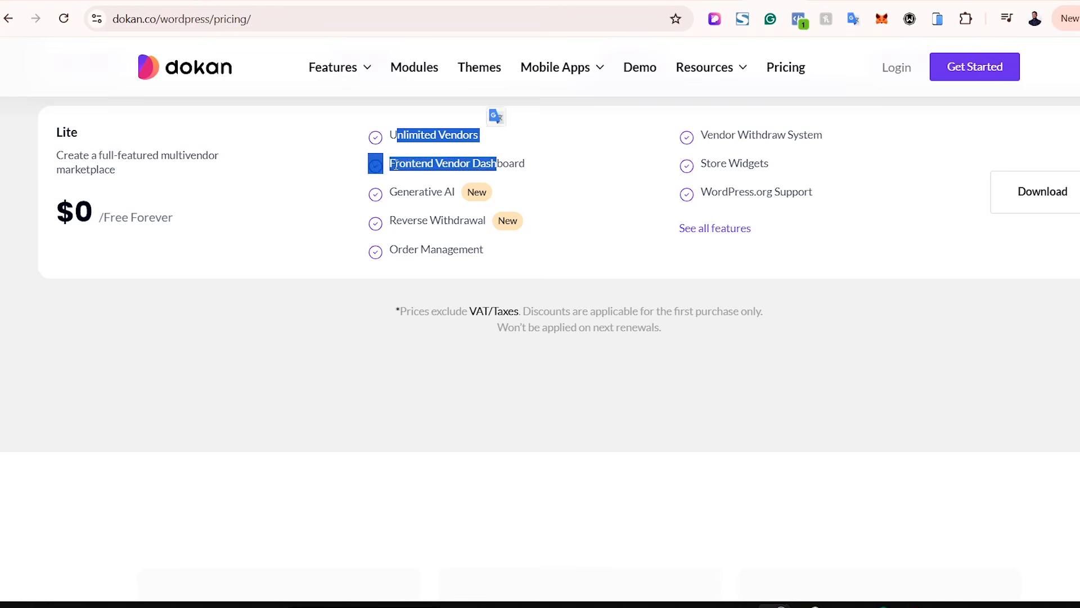
pyautogui.click(293, 197)
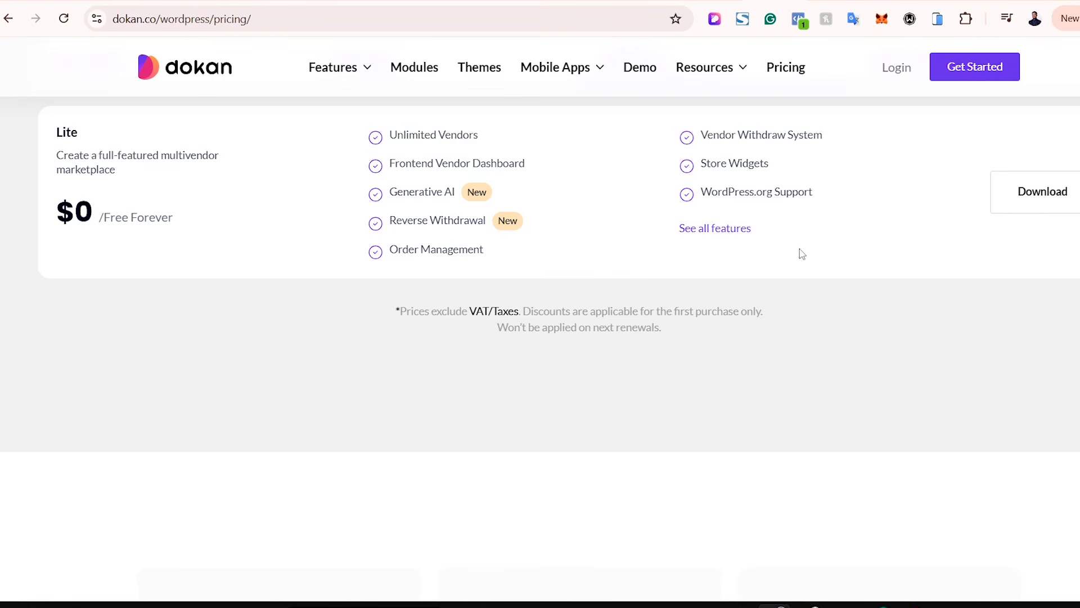
pyautogui.moveTo(803, 255); pyautogui.dragTo(412, 230)
pyautogui.click(318, 250)
# Compare the annual Starter, Professional, Business and Enterprise plans, checking their included features and prices.
pyautogui.scroll(-10, 540, 315)
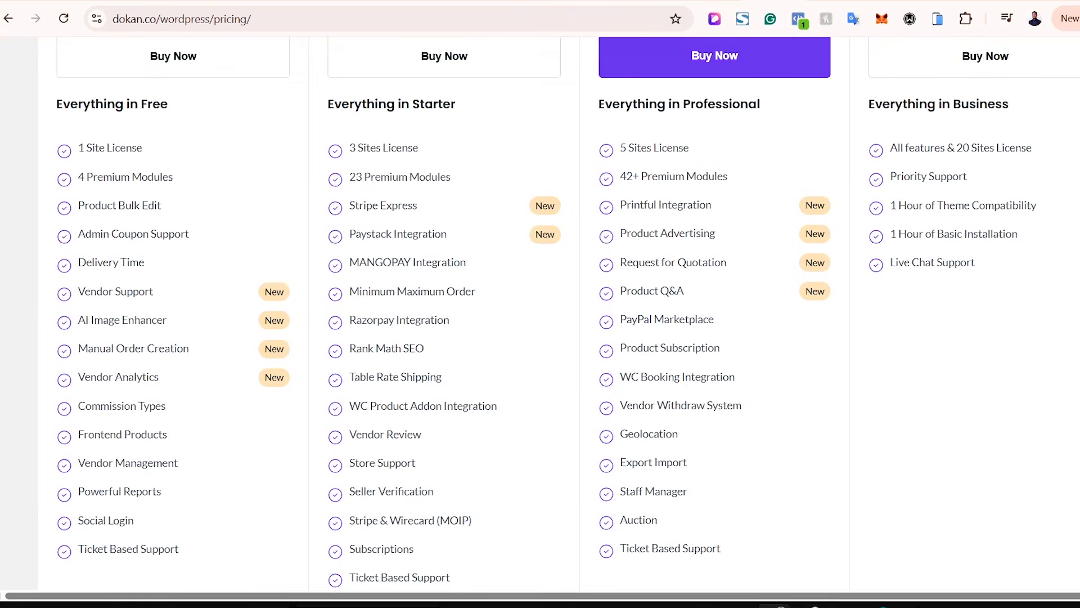
pyautogui.scroll(-2, 540, 315)
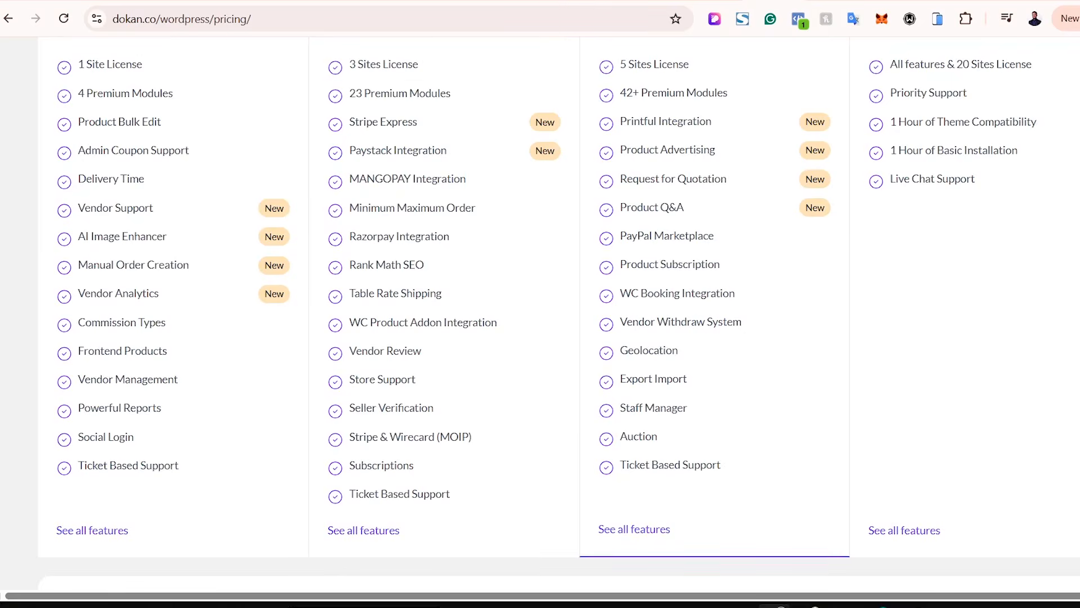
pyautogui.scroll(5, 540, 315)
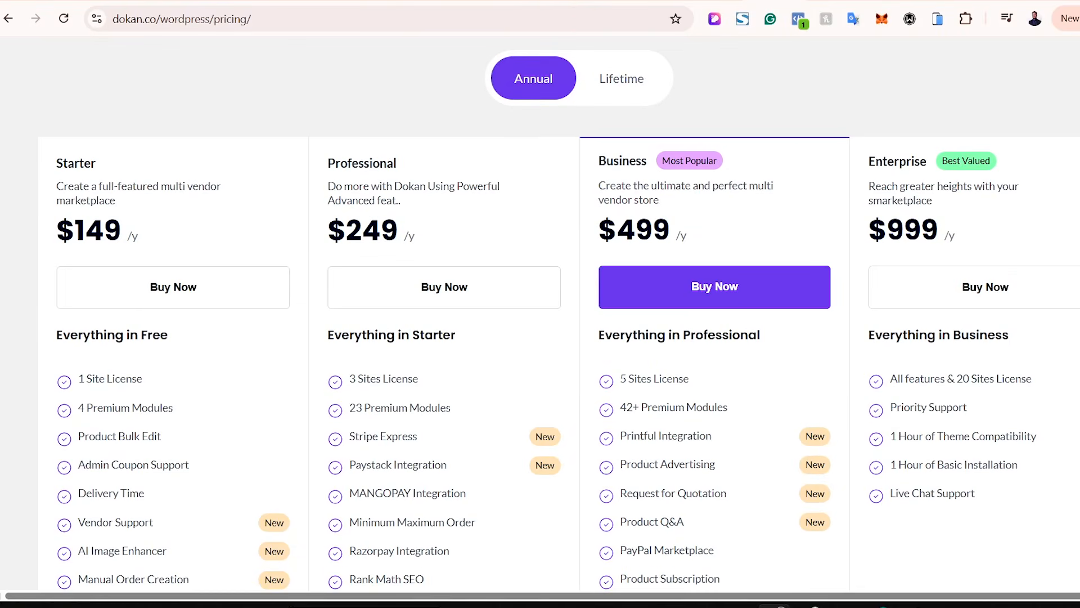
pyautogui.moveTo(63, 165); pyautogui.dragTo(96, 163)
pyautogui.moveTo(607, 164); pyautogui.dragTo(738, 162)
pyautogui.moveTo(870, 164); pyautogui.dragTo(929, 162)
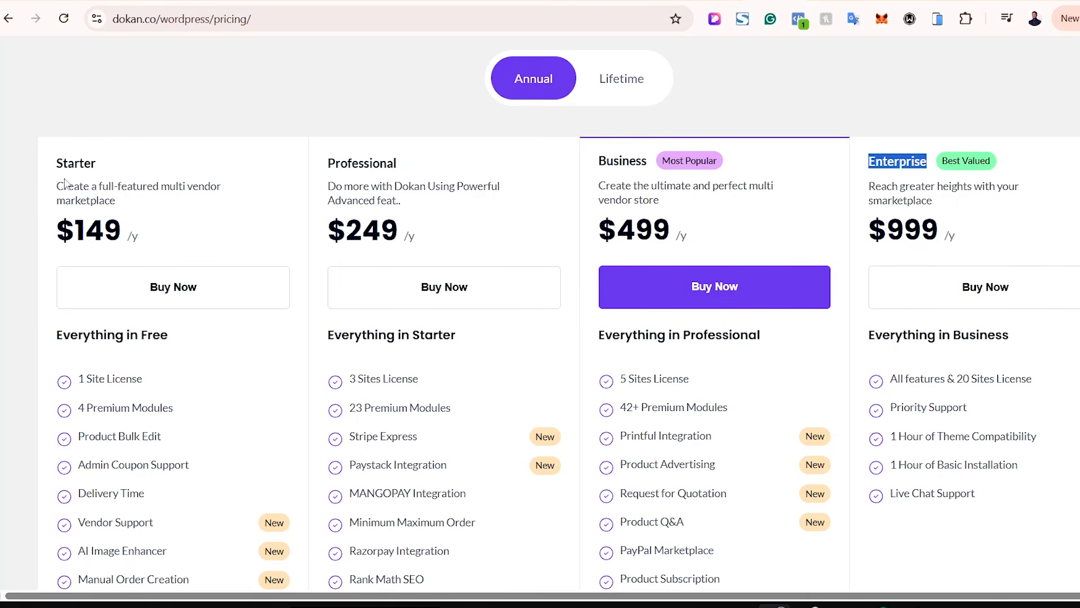
# Show the lifetime pricing and review the discounted prices of the four paid Dokan plans.
pyautogui.click(623, 80)
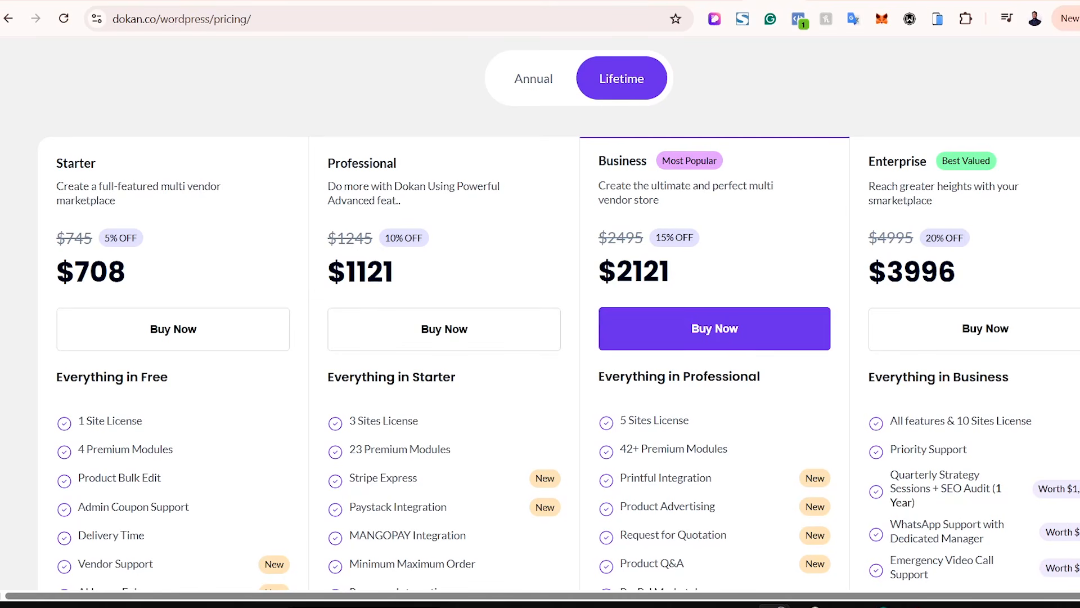
pyautogui.scroll(-7, 540, 315)
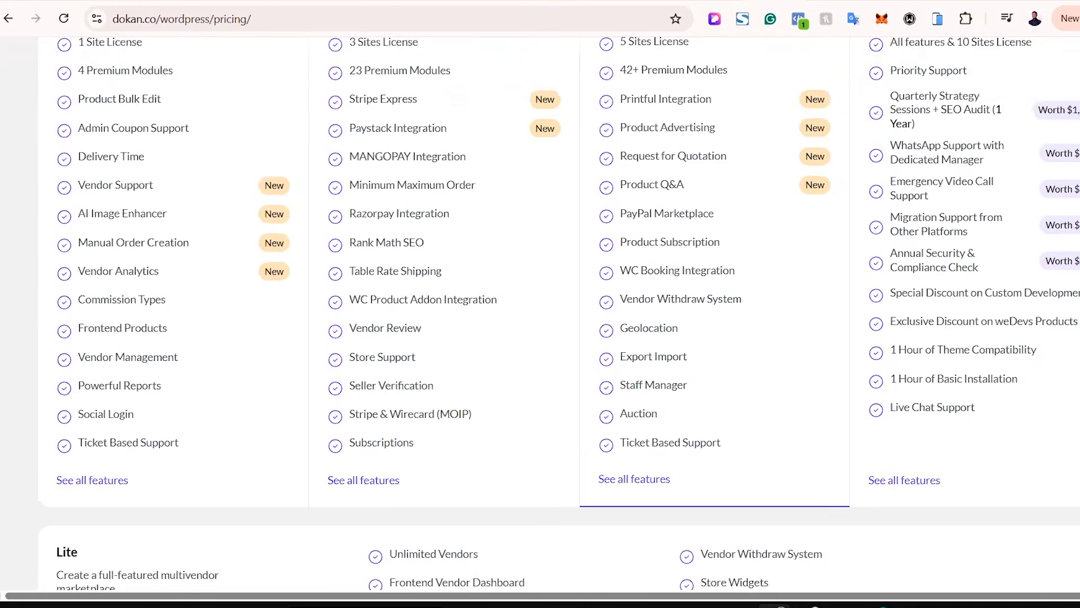
pyautogui.scroll(7, 540, 315)
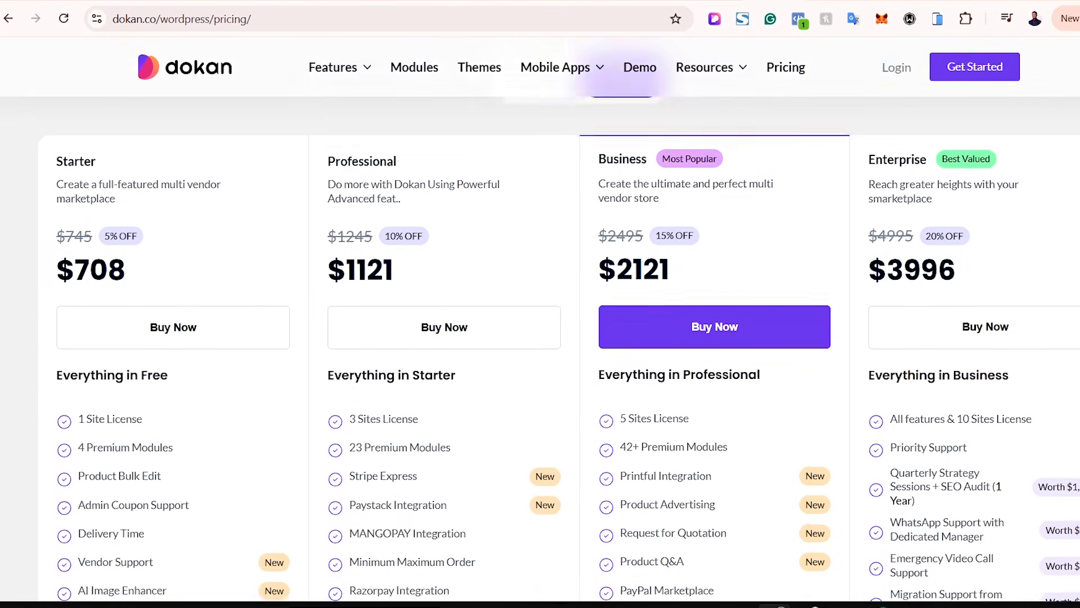
pyautogui.scroll(2, 540, 315)
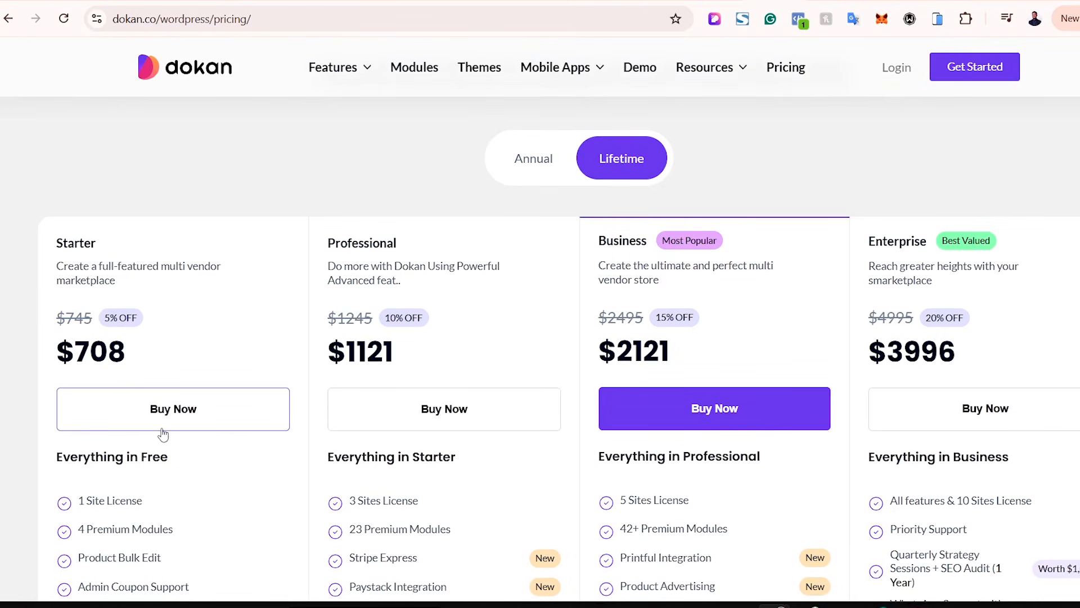
# Examine the feature lists of the paid lifetime plans alongside those of the free Lite plan.
pyautogui.scroll(-5, 540, 315)
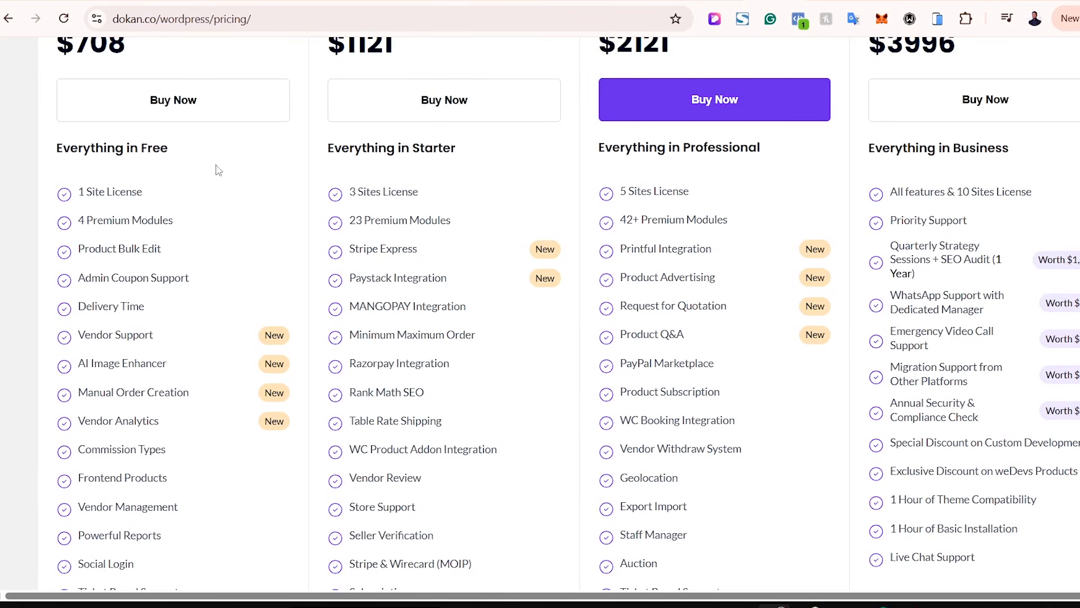
pyautogui.scroll(-5, 540, 315)
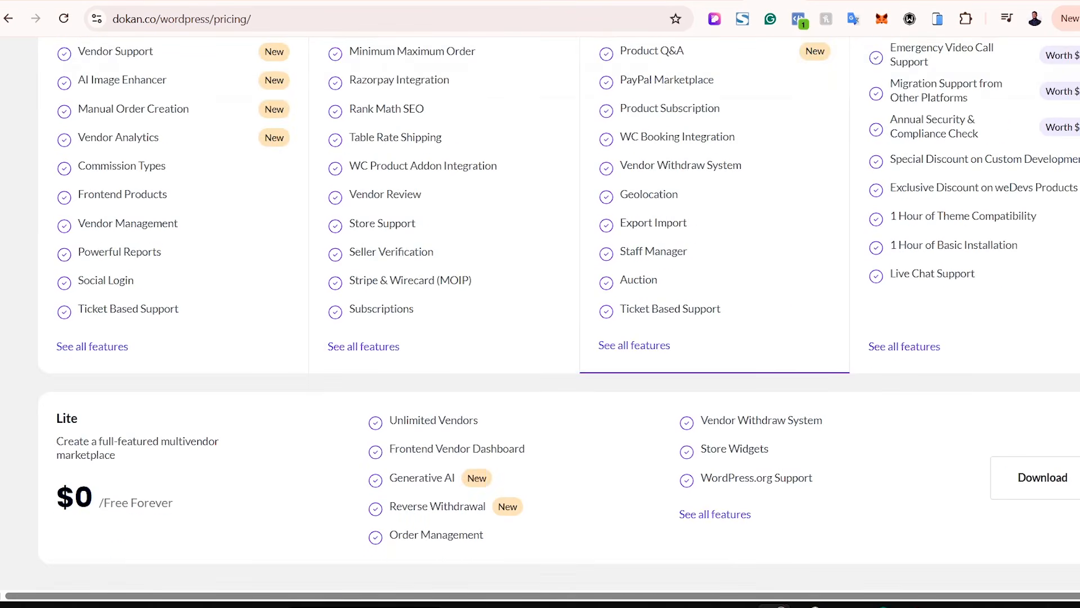
pyautogui.scroll(5, 540, 315)
pyautogui.scroll(-5, 540, 315)
pyautogui.scroll(3, 540, 315)
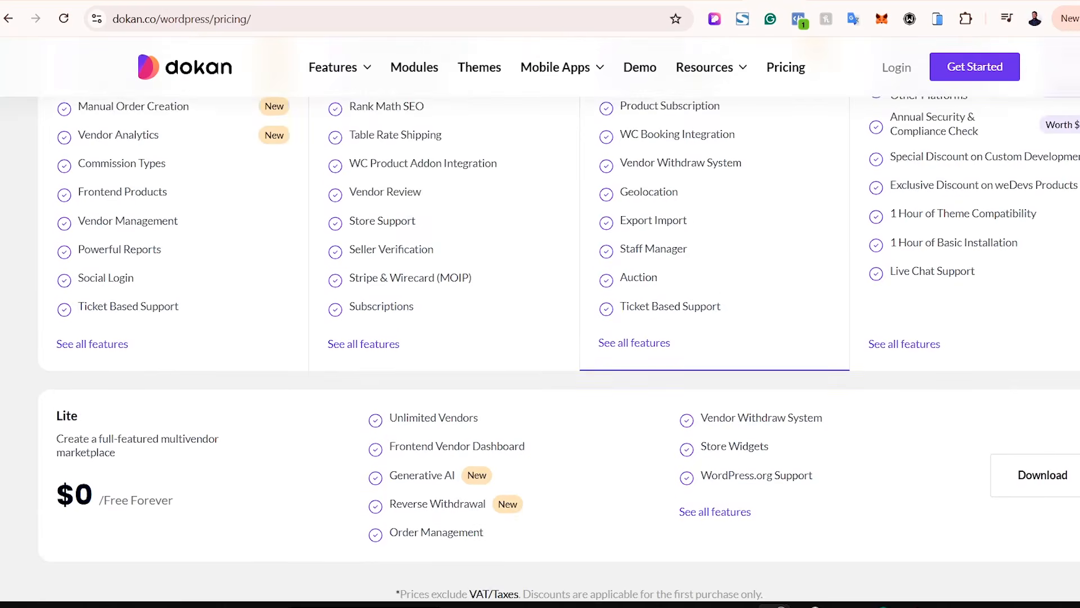
pyautogui.scroll(-1, 540, 315)
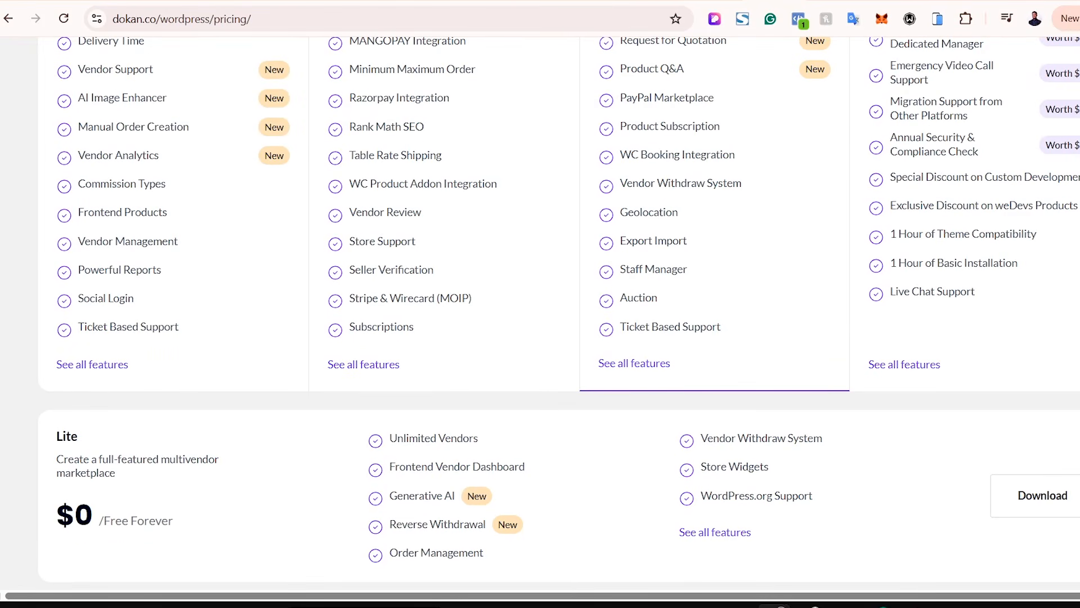
pyautogui.scroll(-1, 540, 315)
pyautogui.scroll(5, 540, 315)
pyautogui.scroll(-5, 540, 315)
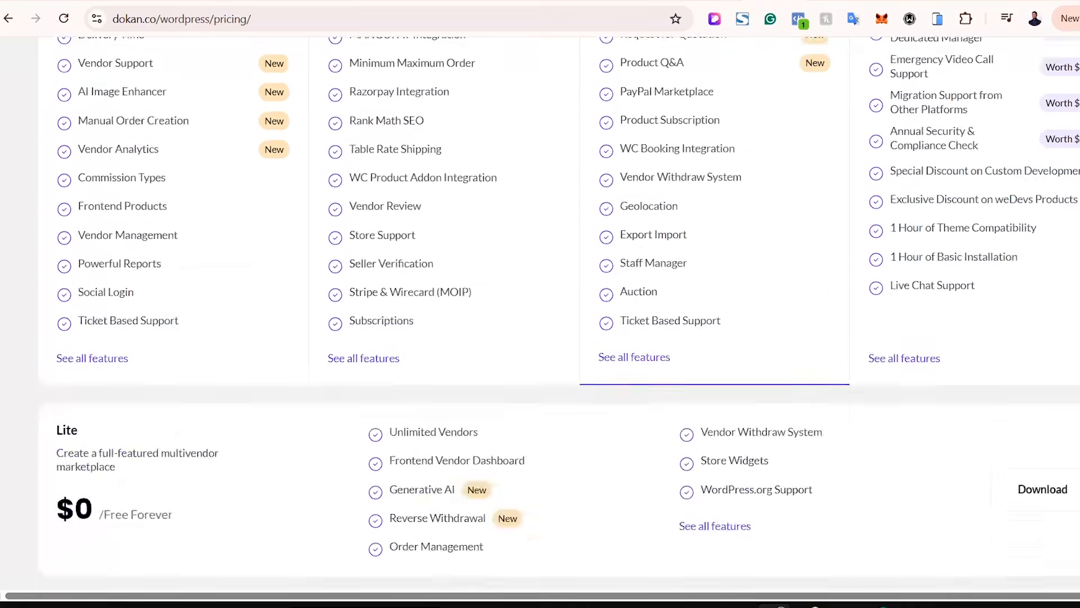
pyautogui.scroll(-5, 540, 315)
pyautogui.scroll(4, 540, 315)
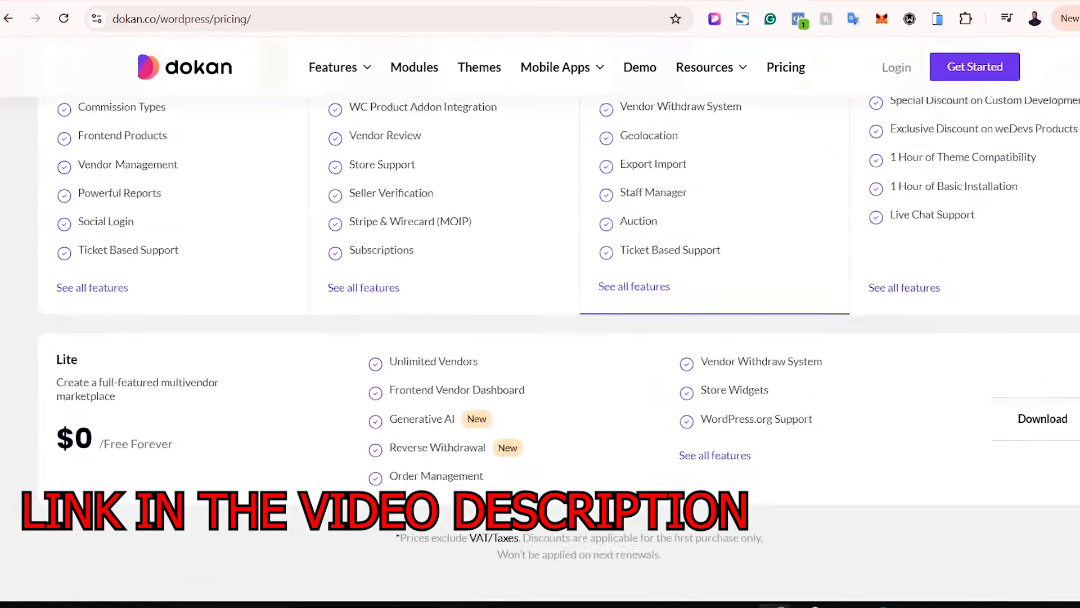
pyautogui.scroll(9, 540, 315)
pyautogui.scroll(-2, 540, 315)
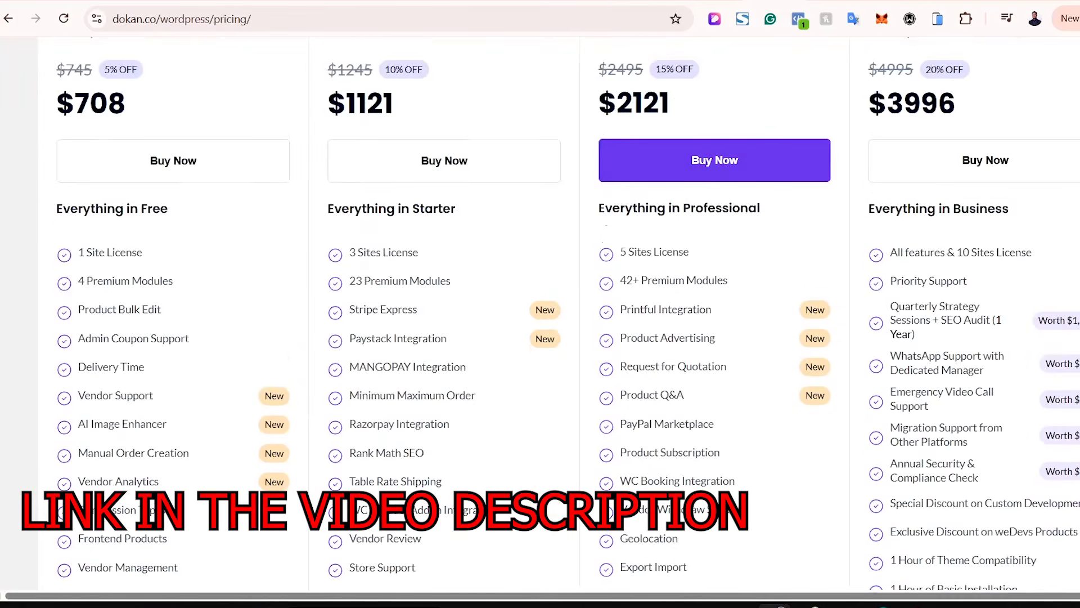
pyautogui.scroll(-2, 540, 315)
pyautogui.scroll(-3, 540, 315)
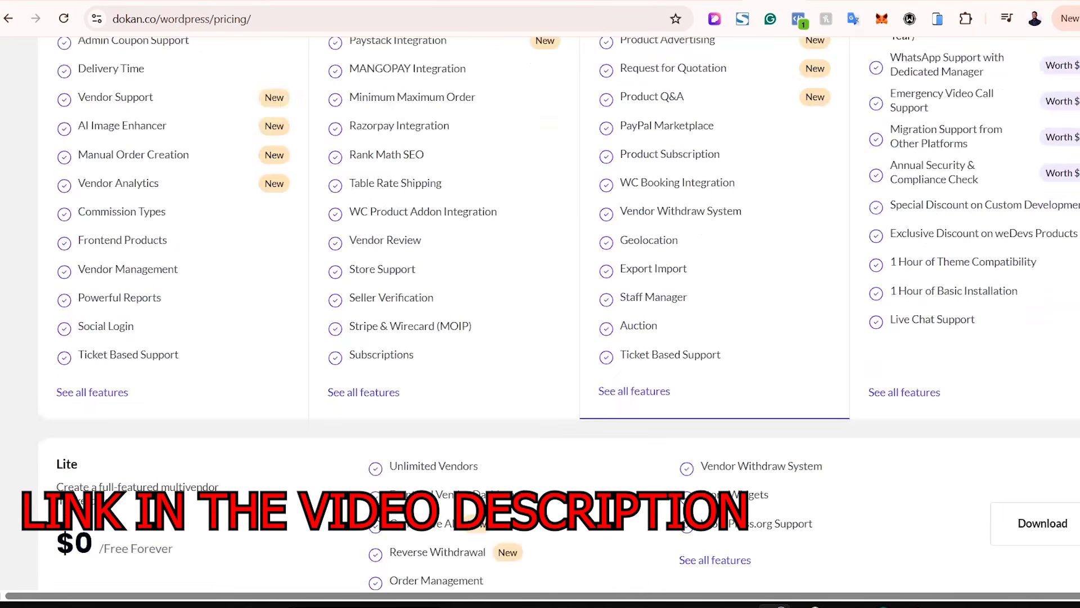
# Change the Dokan plan pricing to annual and back to lifetime to compare both billing options.
pyautogui.scroll(9, 540, 315)
pyautogui.scroll(3, 866, 297)
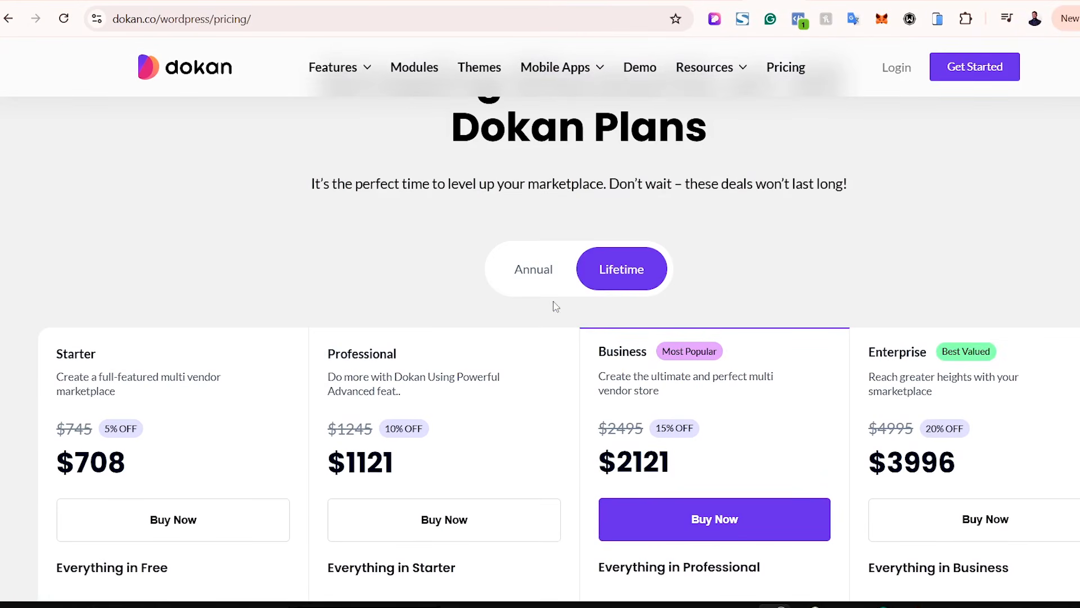
pyautogui.click(523, 286)
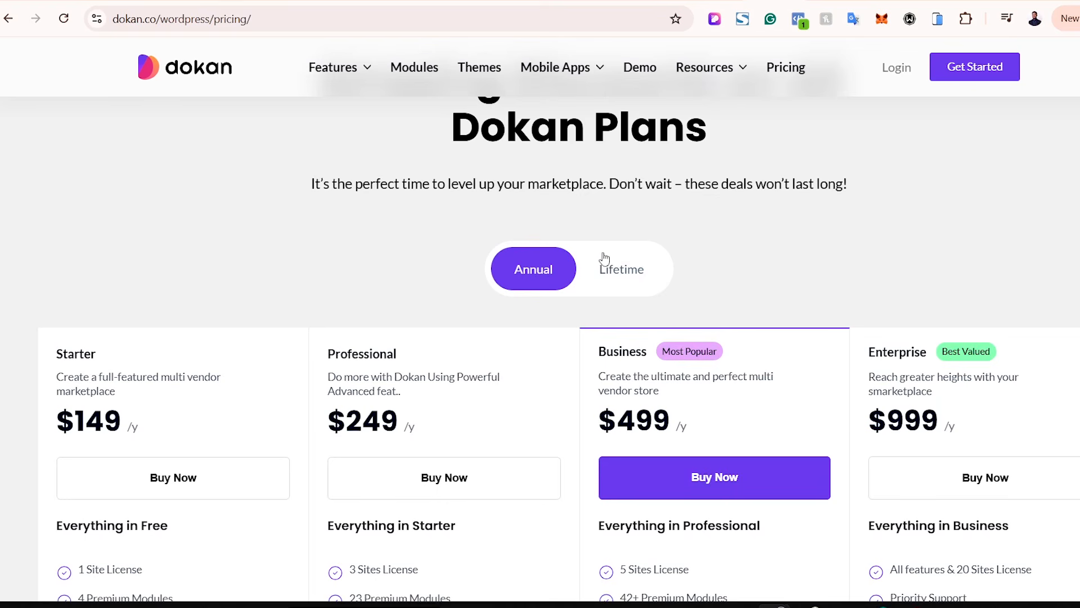
pyautogui.click(619, 275)
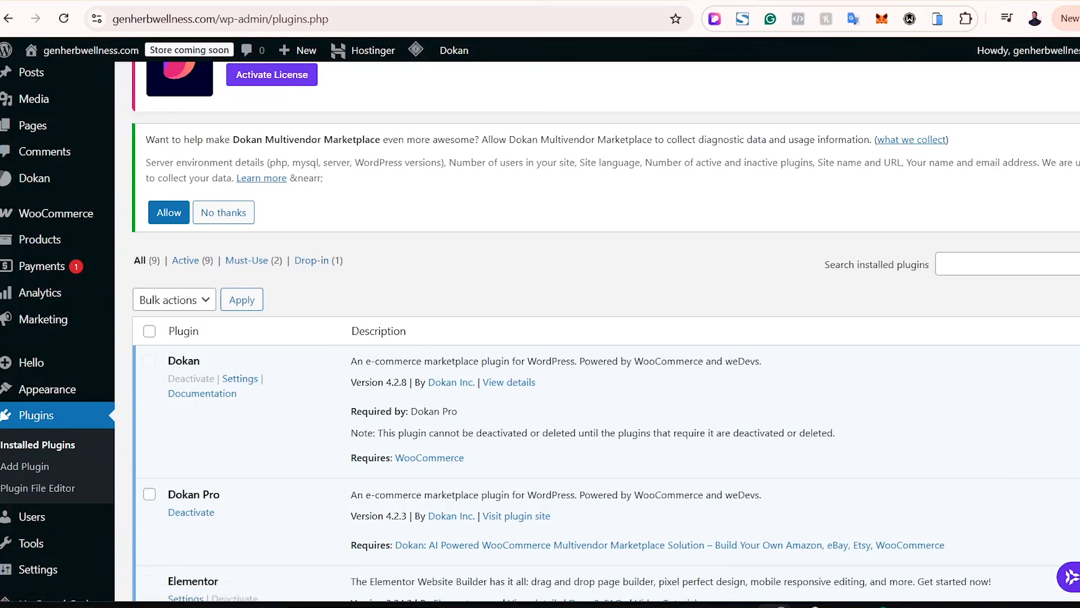
# Return to the WordPress admin, open the Dokan dashboard and start the marketplace setup guide.
pyautogui.scroll(1, 146, 281)
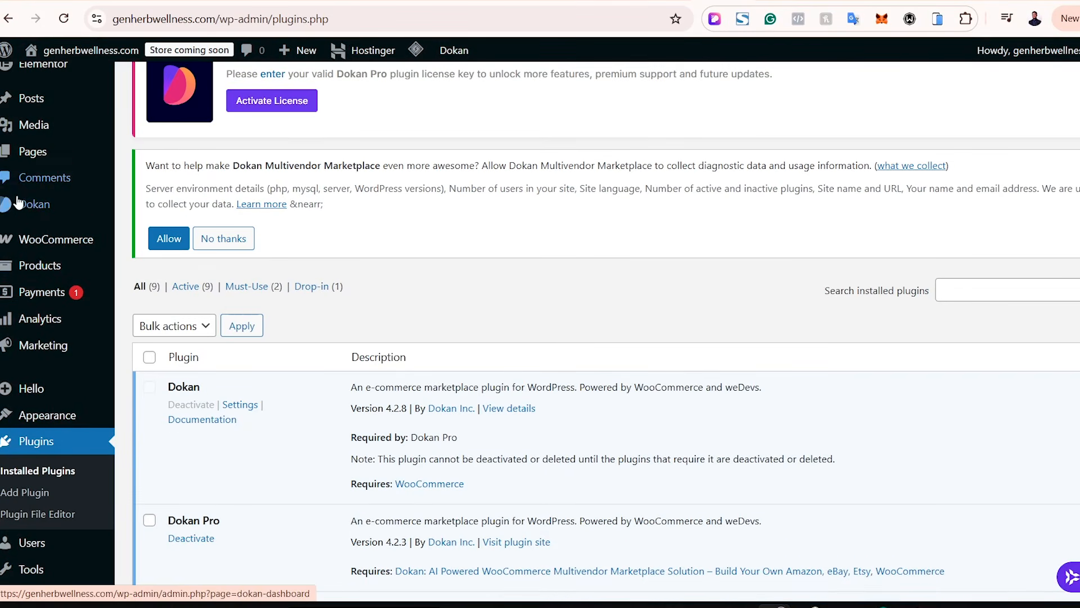
pyautogui.moveTo(14, 210)
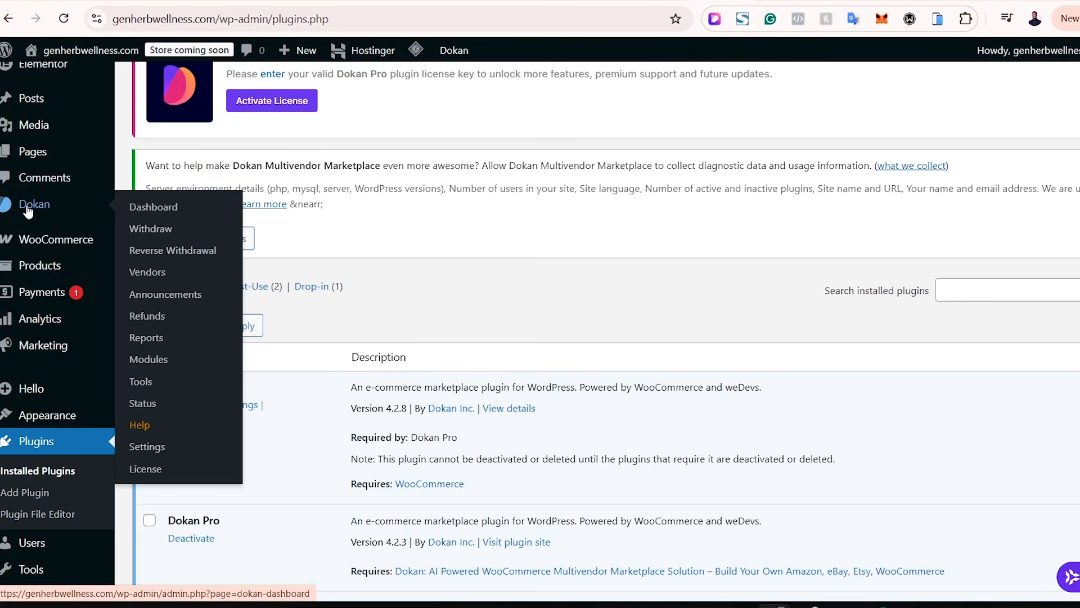
pyautogui.click(161, 216)
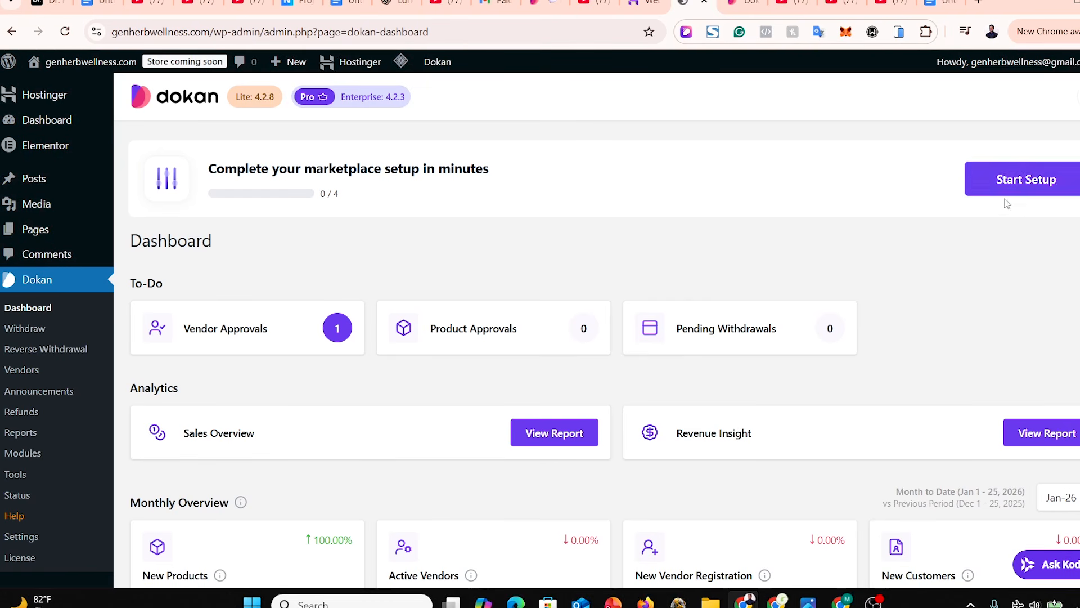
pyautogui.click(1016, 186)
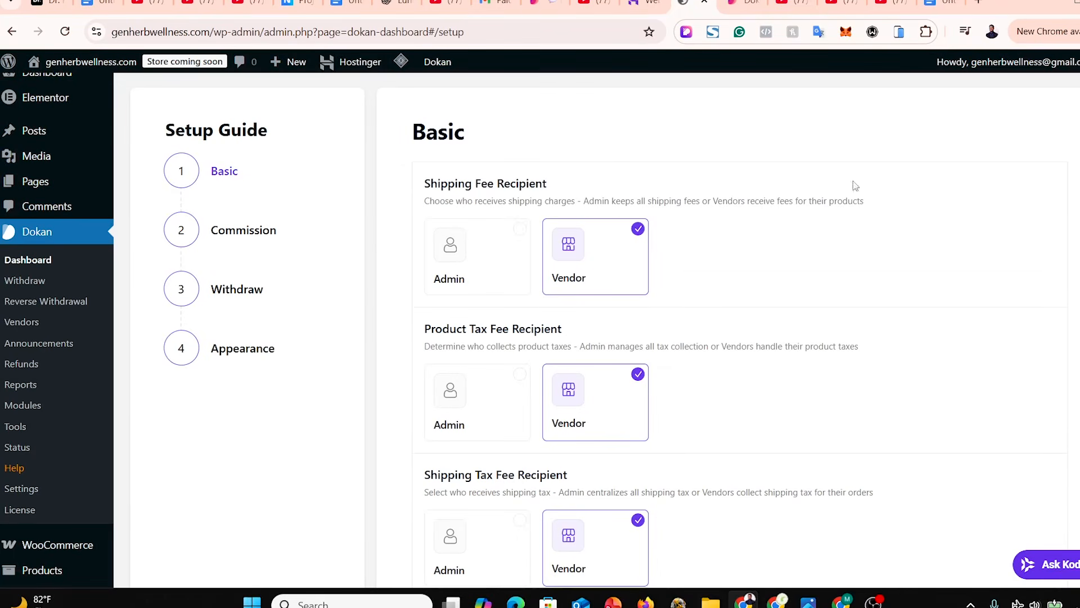
# Review the Basic setup stage's recipient options for shipping fees, product tax and shipping tax.
pyautogui.scroll(1, 588, 225)
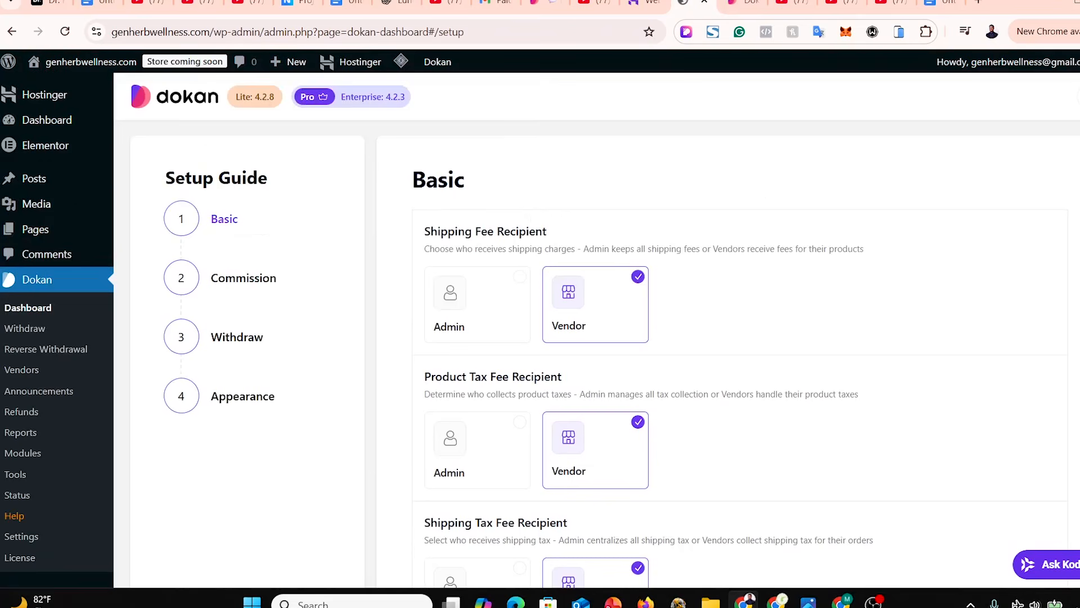
pyautogui.scroll(-2, 587, 224)
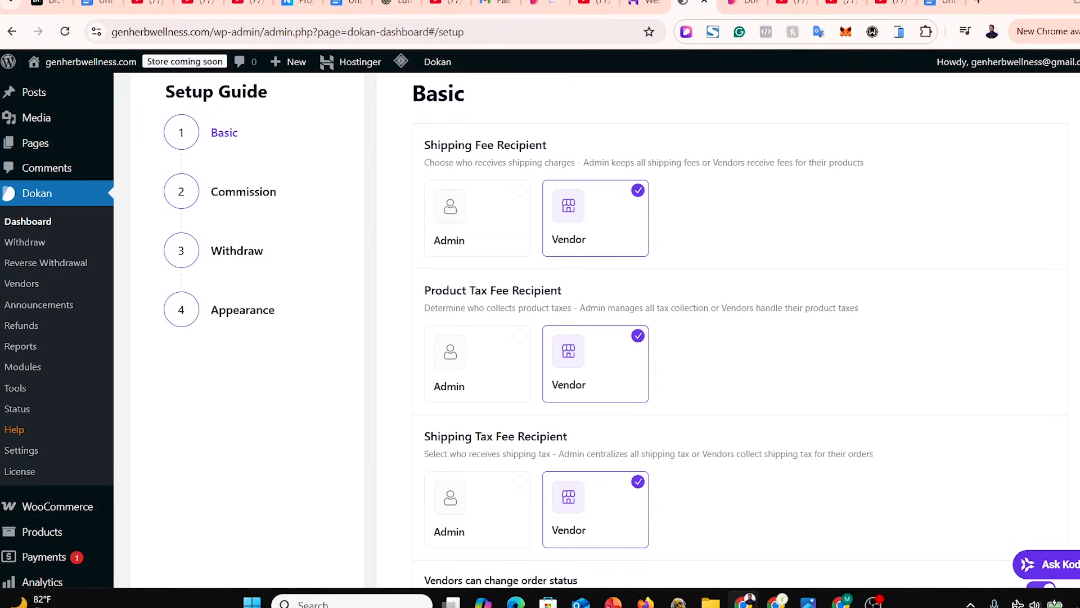
pyautogui.scroll(2, 588, 224)
pyautogui.scroll(-2, 587, 224)
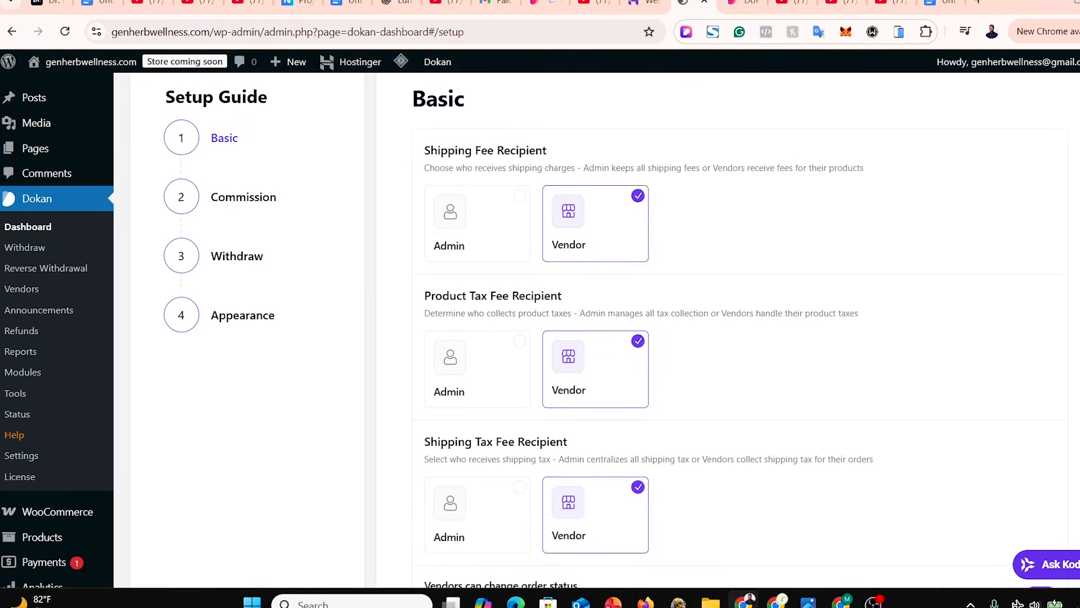
pyautogui.scroll(1, 588, 334)
pyautogui.scroll(-1, 588, 334)
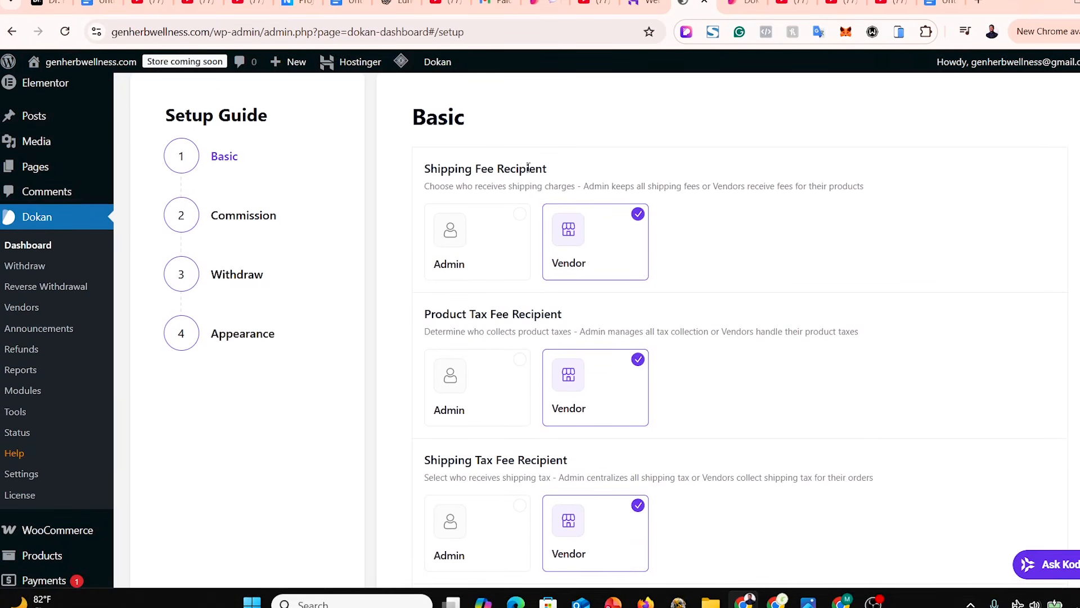
# Try Admin as the shipping fee recipient, set it back to Vendor, and check the remaining Basic options.
pyautogui.click(476, 257)
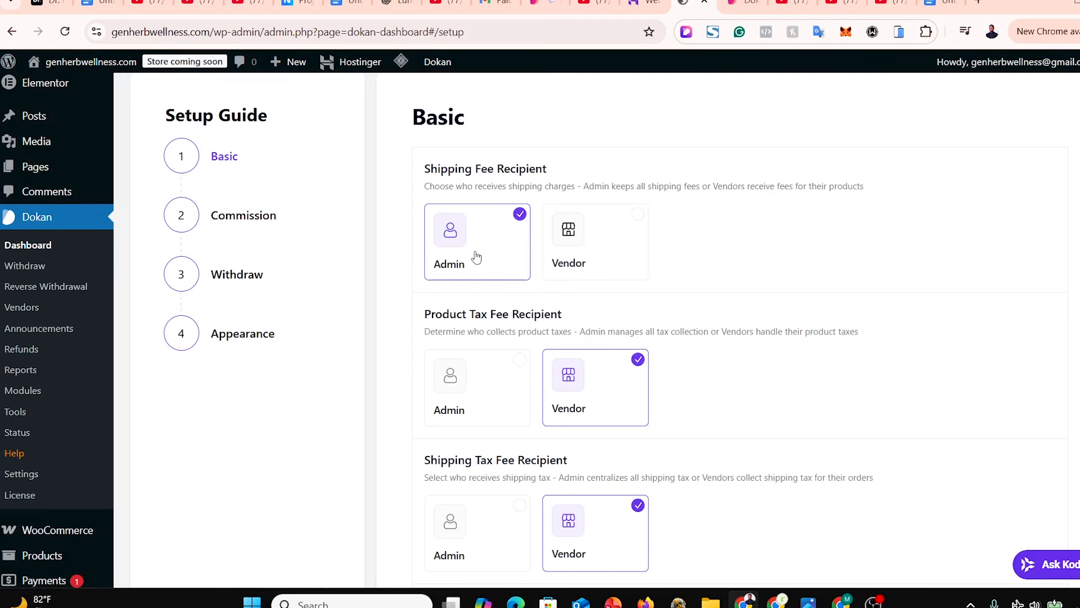
pyautogui.click(589, 245)
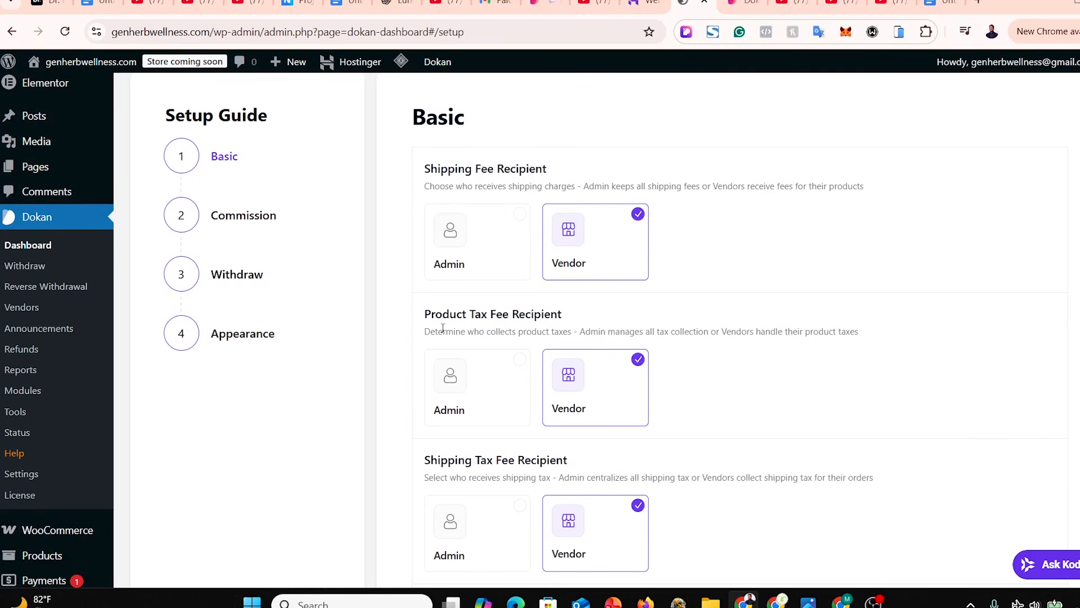
pyautogui.scroll(-3, 619, 377)
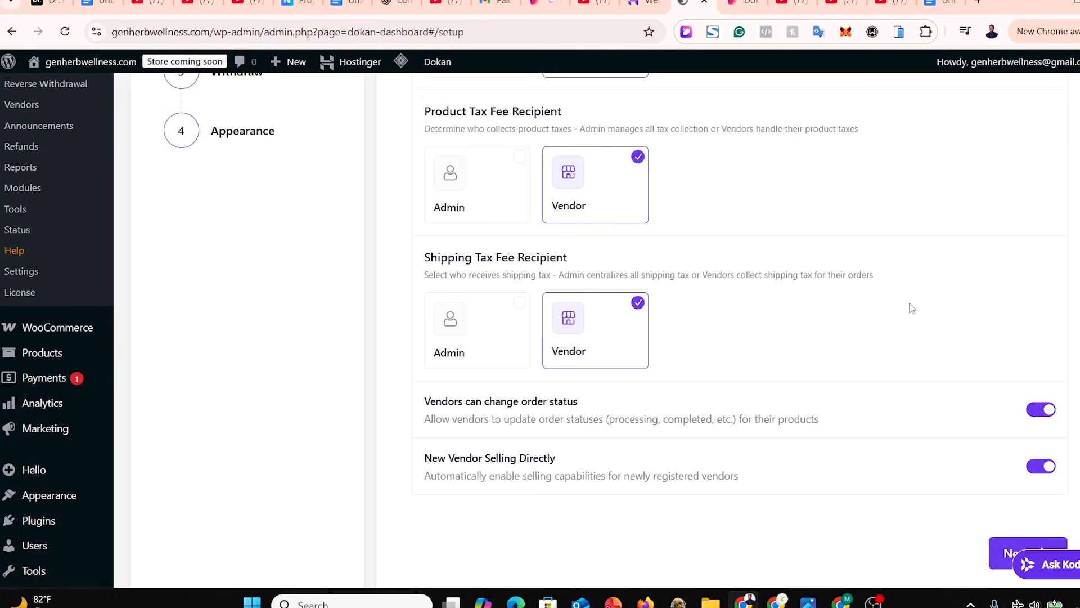
pyautogui.scroll(-1, 1012, 308)
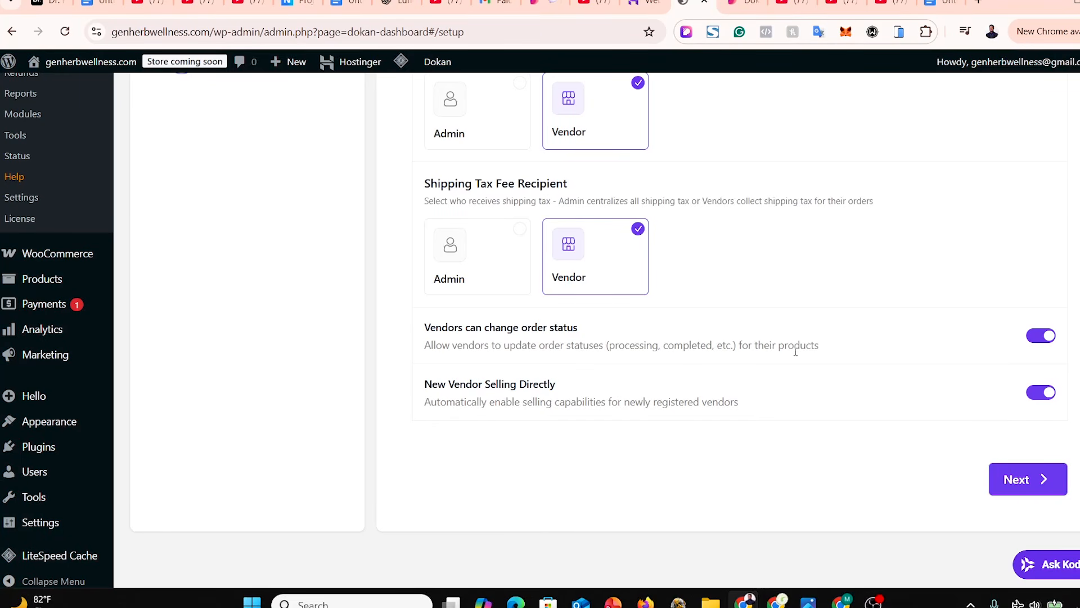
# Switch vendor order status changes and new vendor direct selling off and back on, and complete the Basic stage.
pyautogui.click(1049, 338)
pyautogui.click(1034, 341)
pyautogui.click(1052, 395)
pyautogui.click(1042, 397)
pyautogui.click(1036, 479)
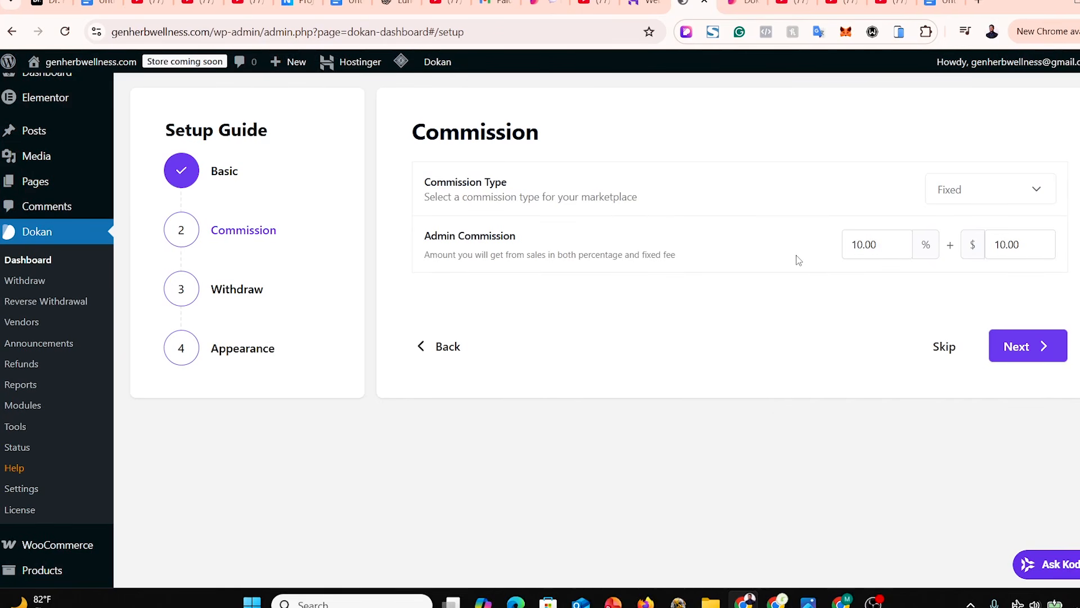
# Check the commission types, keep Fixed with an admin commission of 10% plus $10, and complete the Commission stage.
pyautogui.click(969, 200)
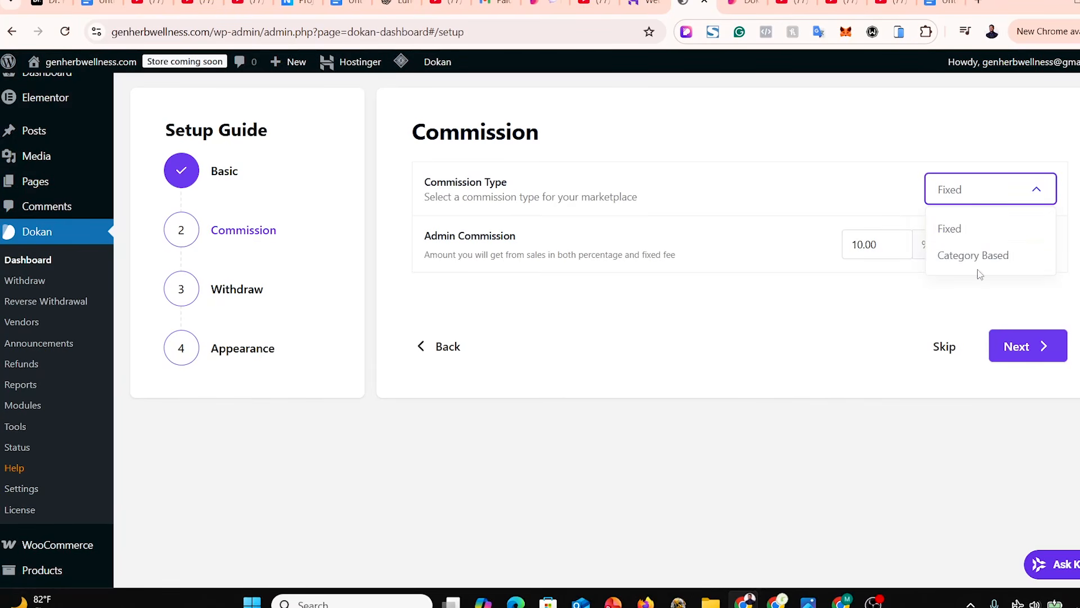
pyautogui.click(891, 288)
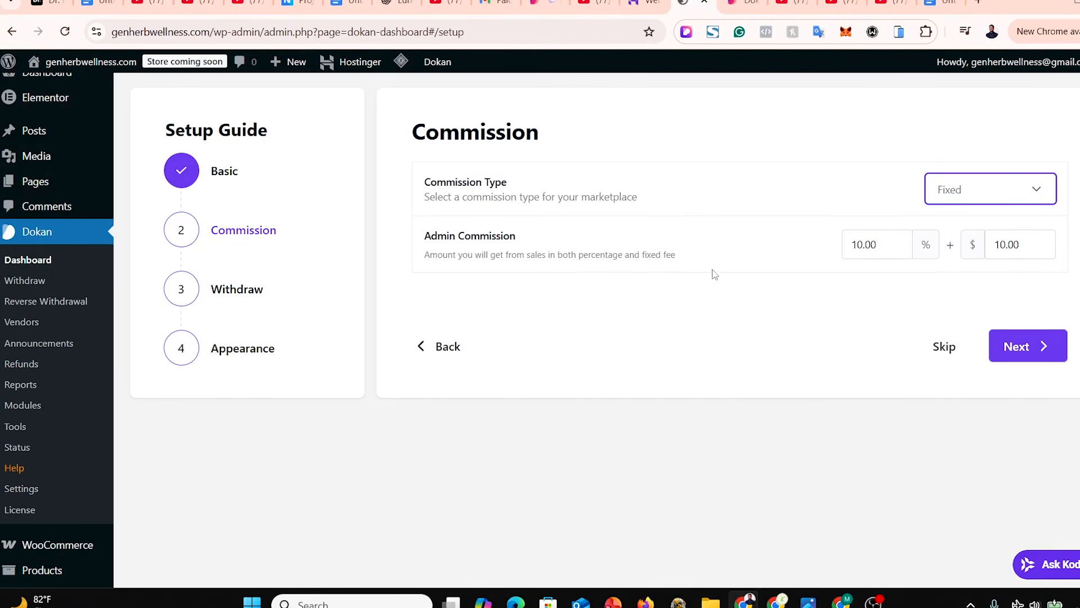
pyautogui.click(878, 248)
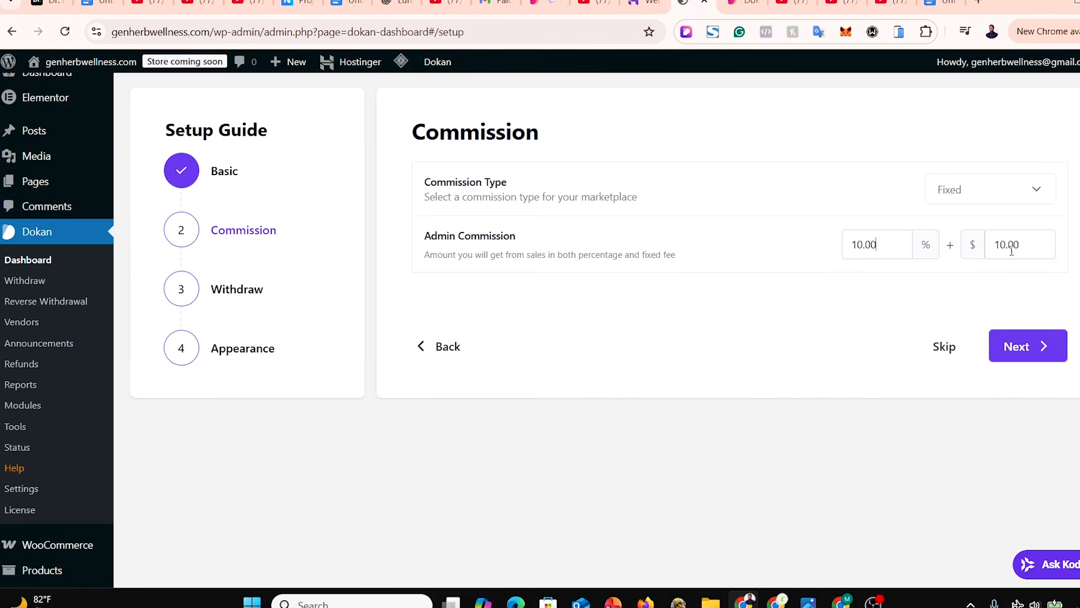
pyautogui.click(1035, 347)
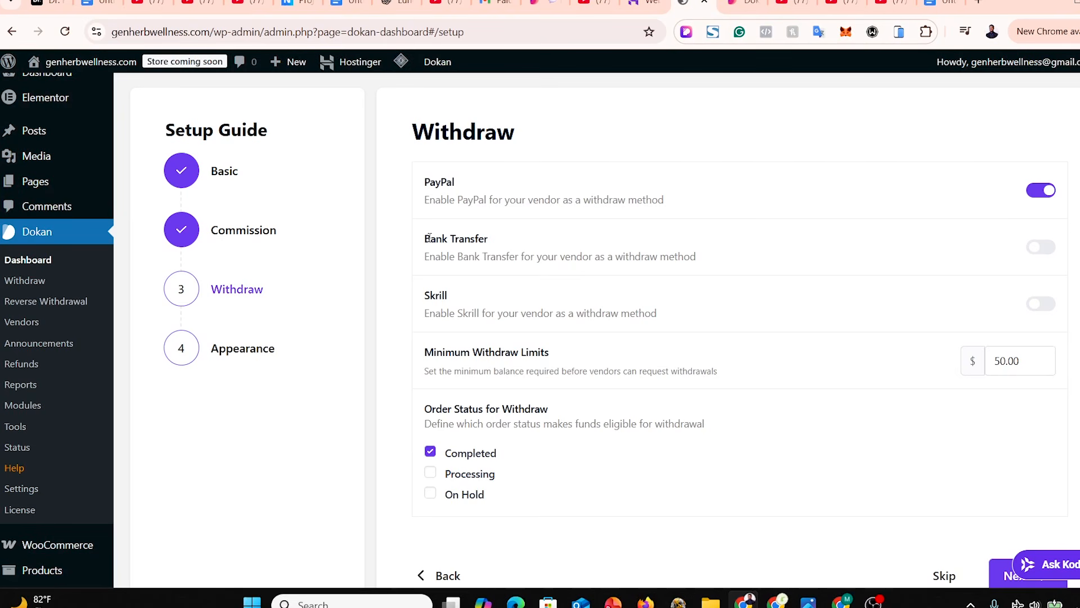
# Review the Withdraw stage's payment methods and minimum withdraw limit.
pyautogui.moveTo(429, 236); pyautogui.dragTo(510, 242)
pyautogui.moveTo(426, 305); pyautogui.dragTo(475, 305)
pyautogui.moveTo(433, 352); pyautogui.dragTo(599, 360)
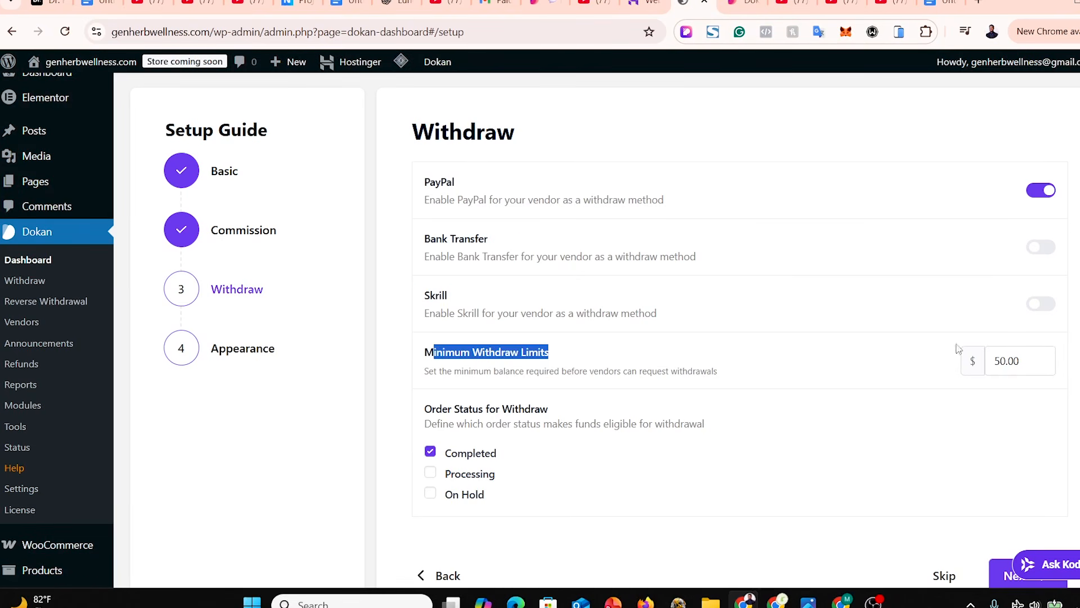
pyautogui.scroll(-2, 959, 363)
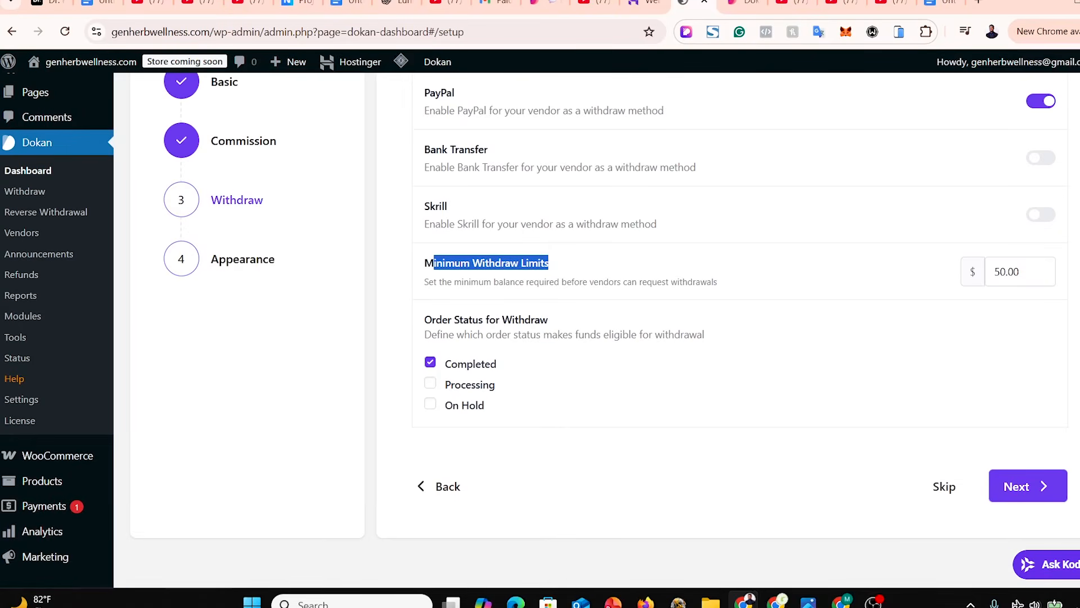
pyautogui.click(569, 268)
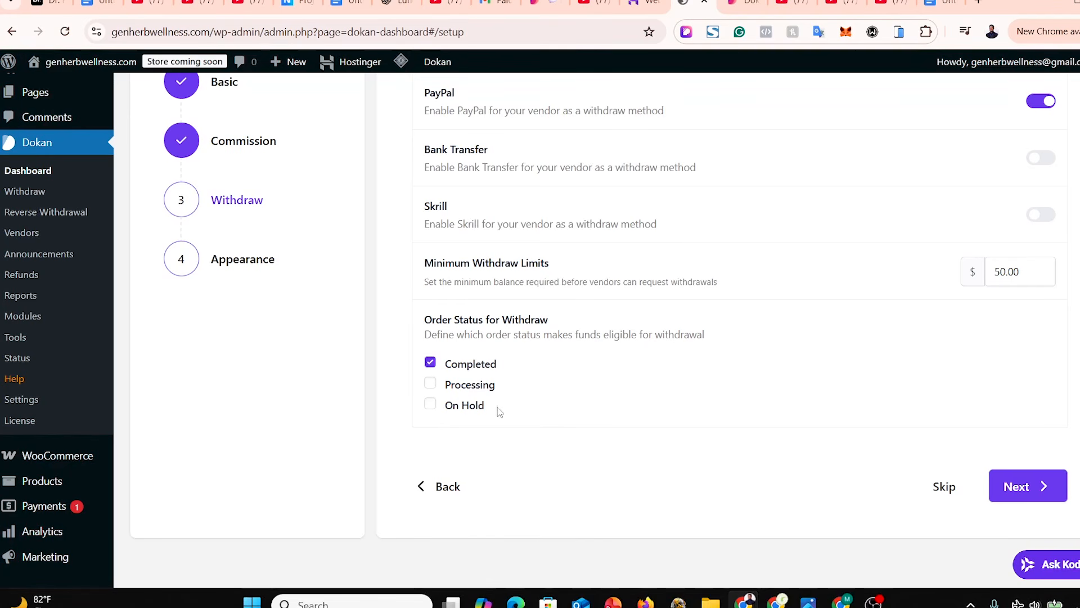
# Try Processing as an order status eligible for withdrawal, clear it again, and complete the Withdraw stage.
pyautogui.click(431, 387)
pyautogui.click(432, 388)
pyautogui.scroll(-1, 1069, 485)
pyautogui.scroll(1, 563, 444)
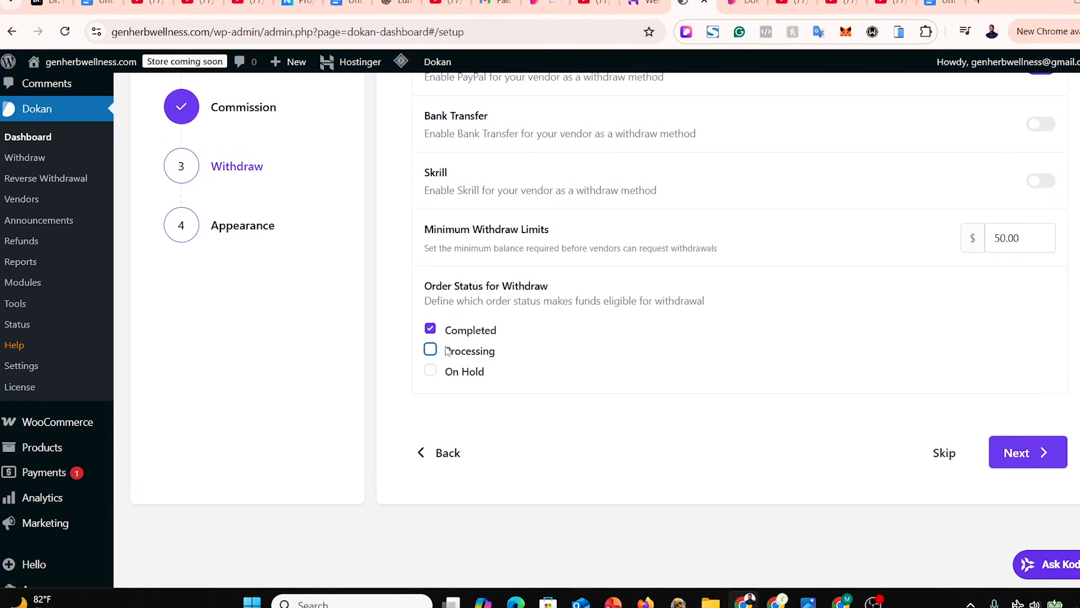
pyautogui.click(1020, 453)
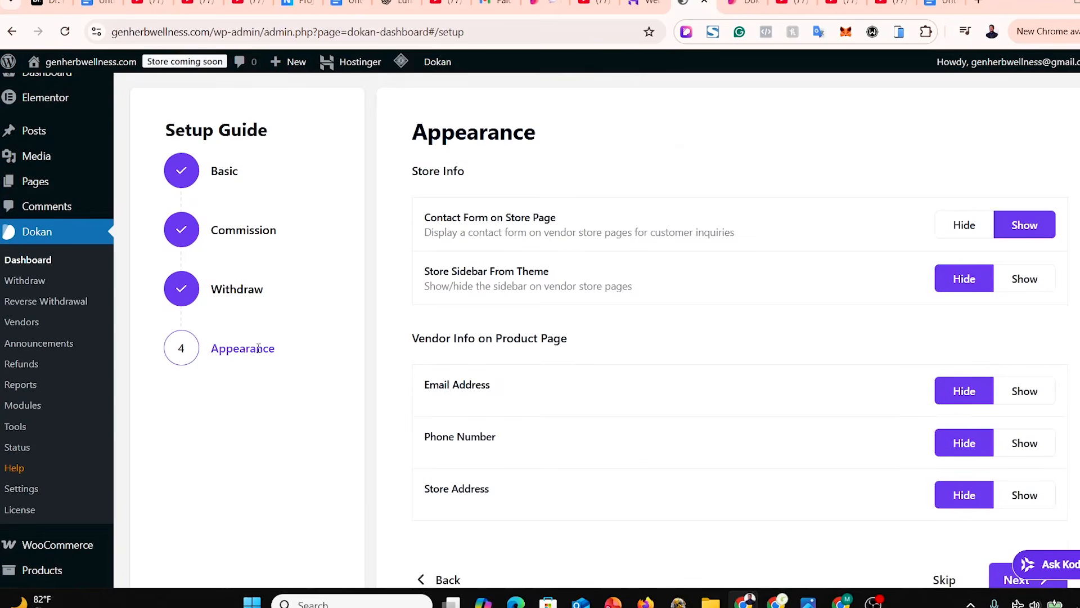
# Accept the Appearance stage's store and vendor info visibility options, finish the setup guide and go to the Dokan dashboard.
pyautogui.scroll(1, 495, 290)
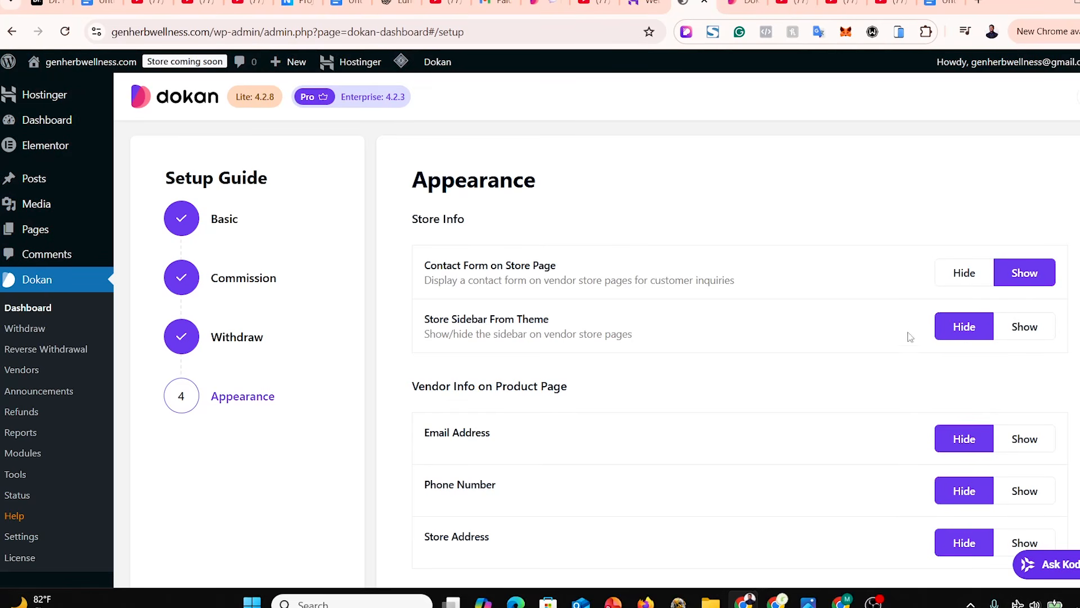
pyautogui.scroll(-3, 700, 366)
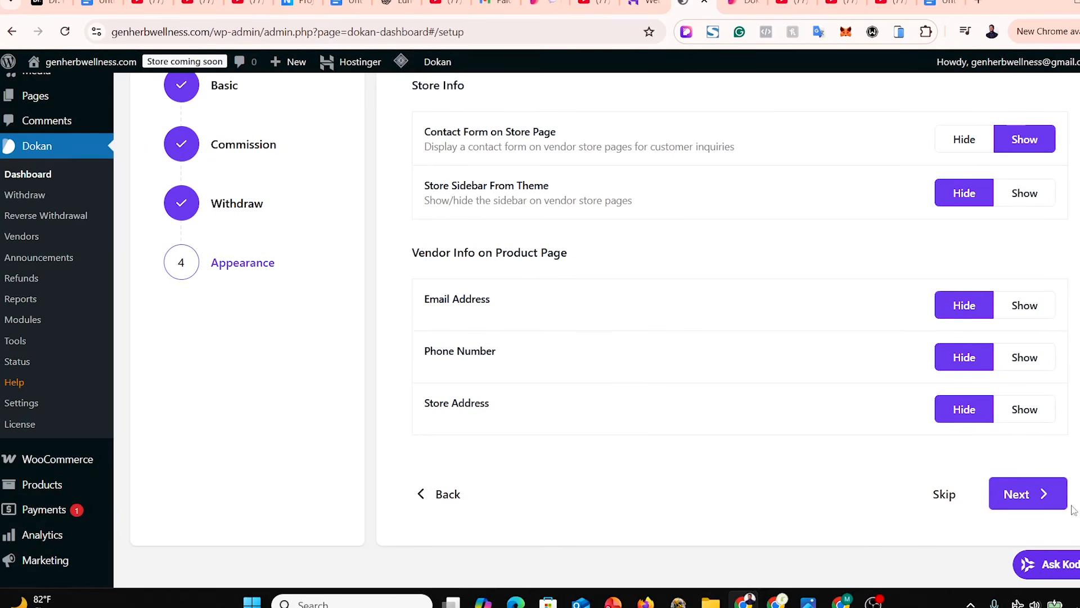
pyautogui.click(1038, 495)
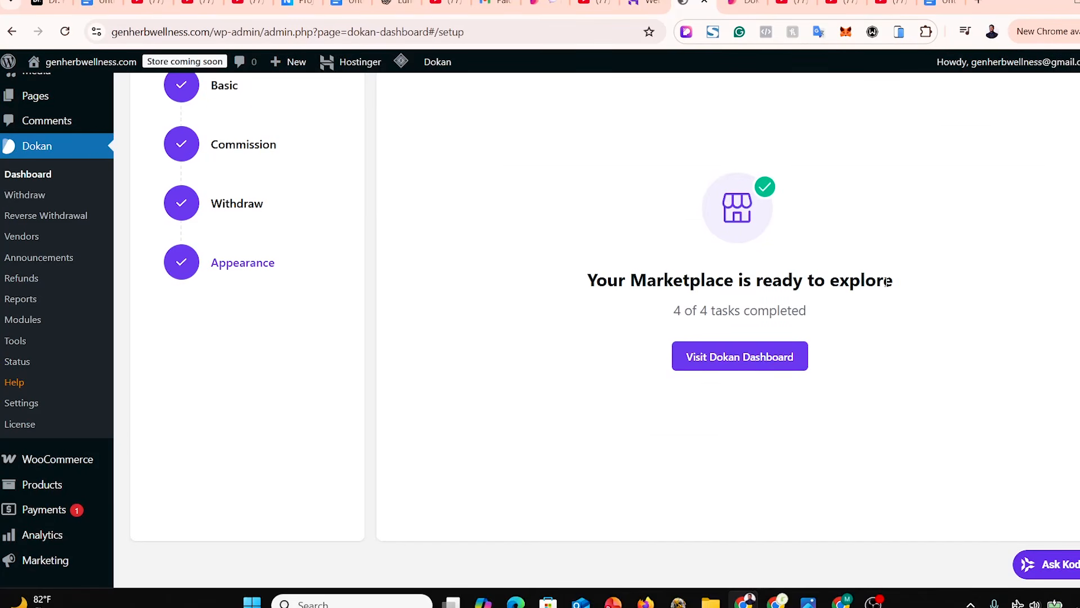
pyautogui.click(736, 360)
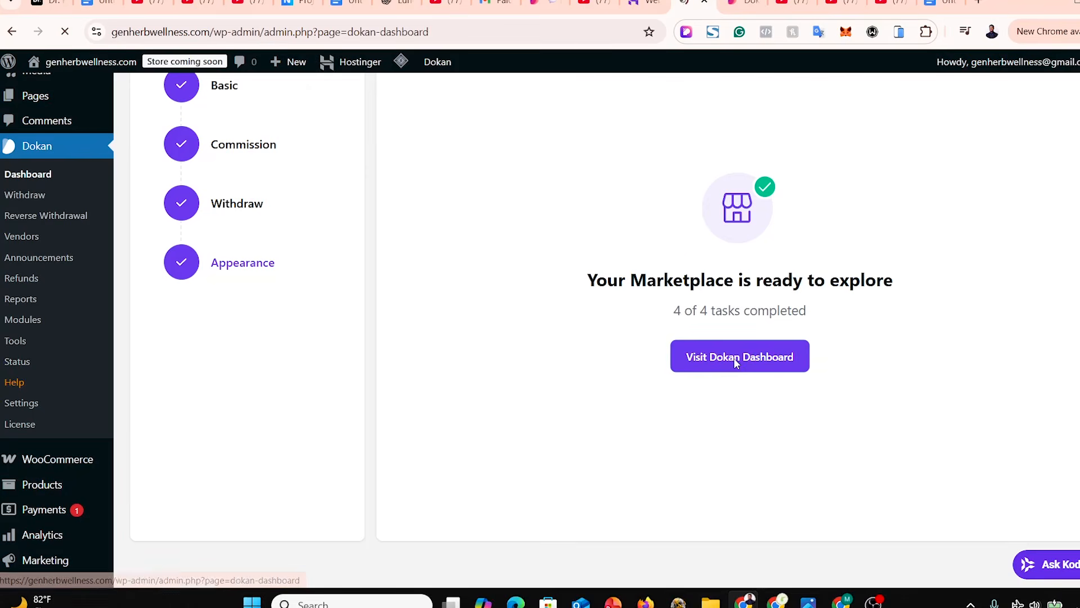
# Examine the Dokan dashboard's to-do items, monthly overview, daily sales chart and all-time marketplace stats.
pyautogui.scroll(-3, 540, 330)
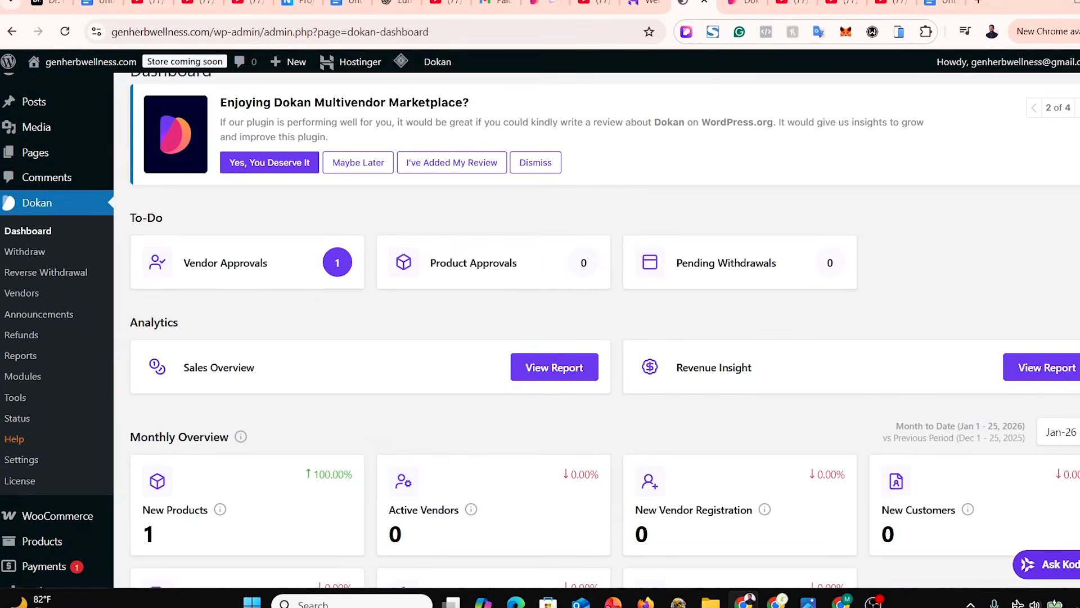
pyautogui.scroll(3, 540, 331)
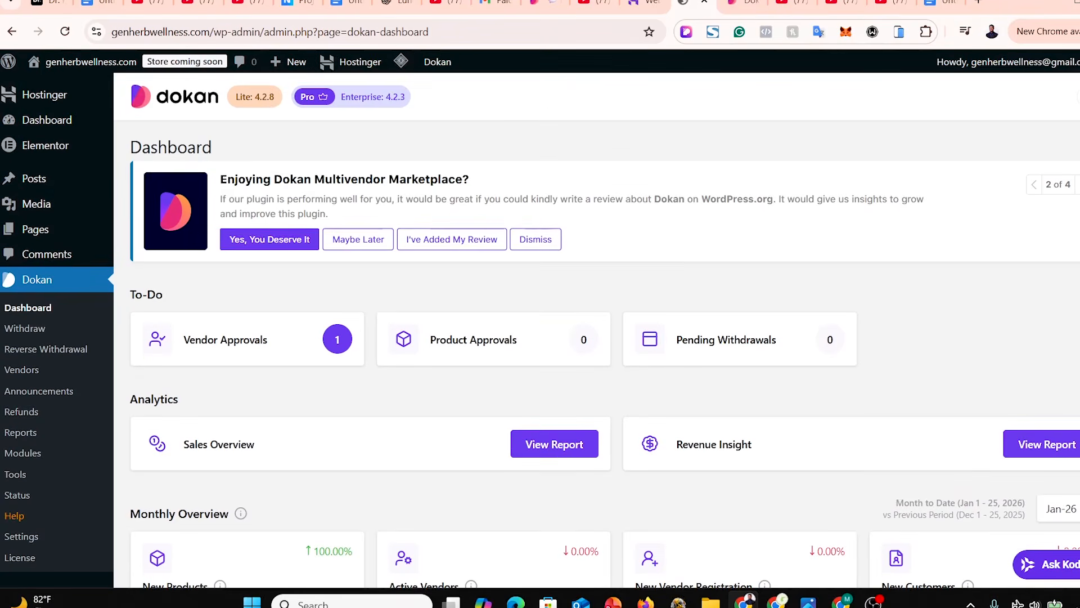
pyautogui.scroll(-3, 439, 221)
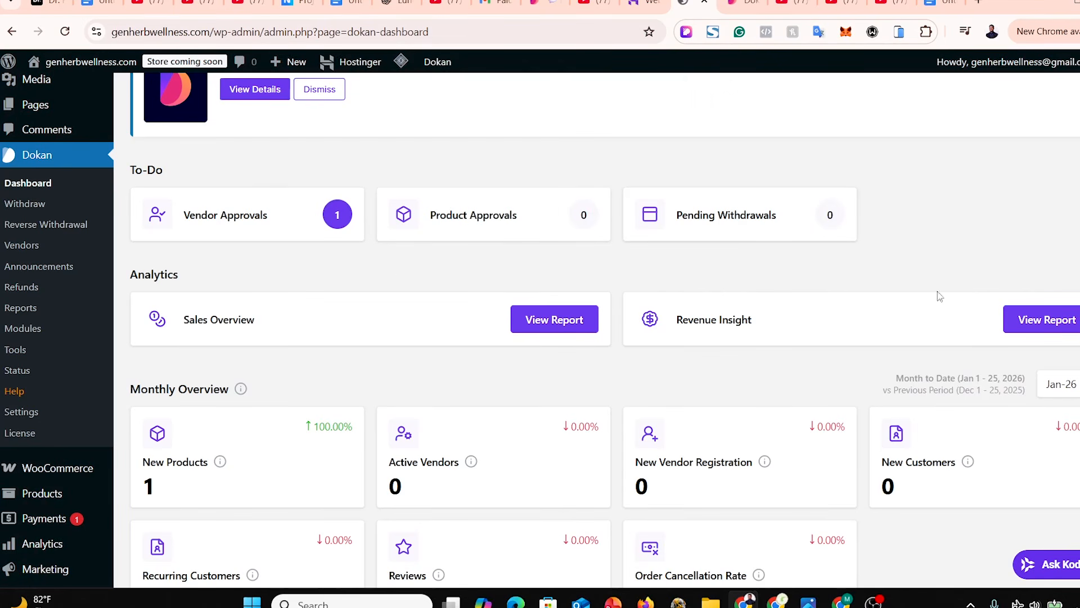
pyautogui.scroll(-2, 935, 294)
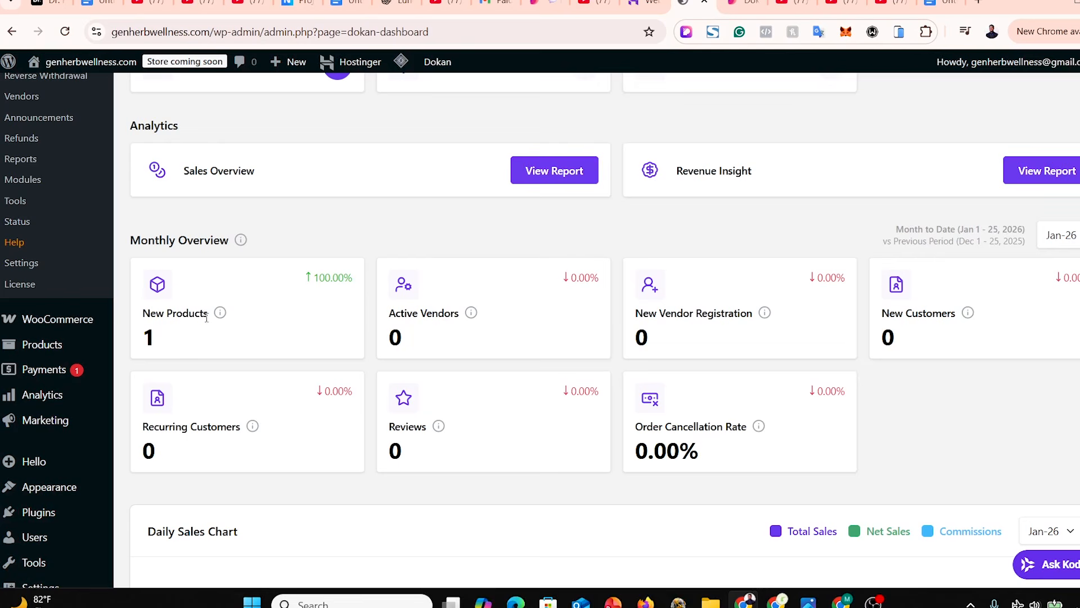
pyautogui.moveTo(391, 319); pyautogui.dragTo(505, 324)
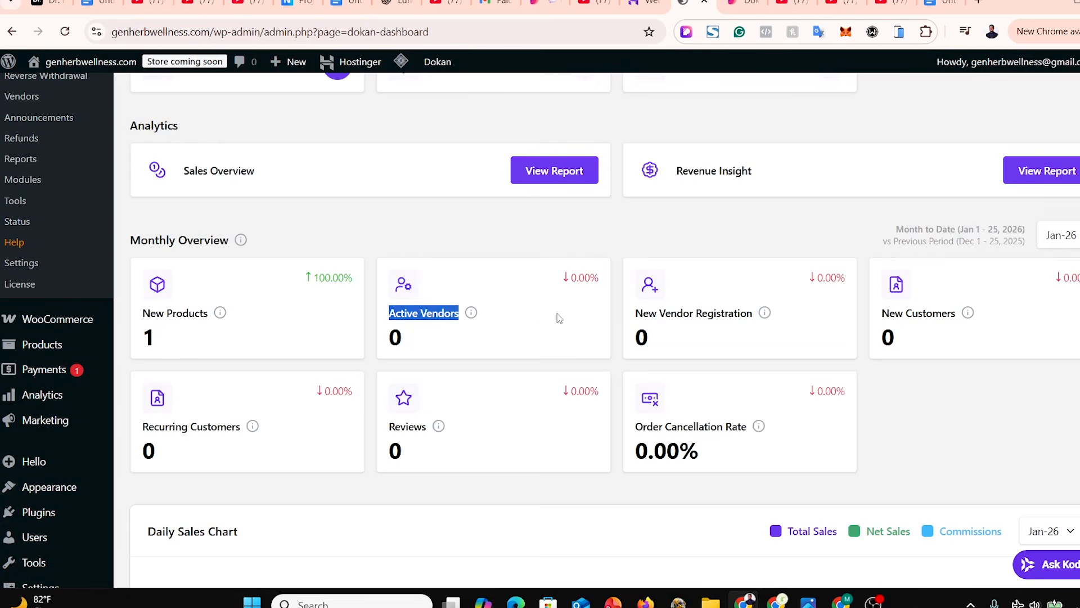
pyautogui.moveTo(642, 319); pyautogui.dragTo(799, 323)
pyautogui.moveTo(895, 319); pyautogui.dragTo(954, 320)
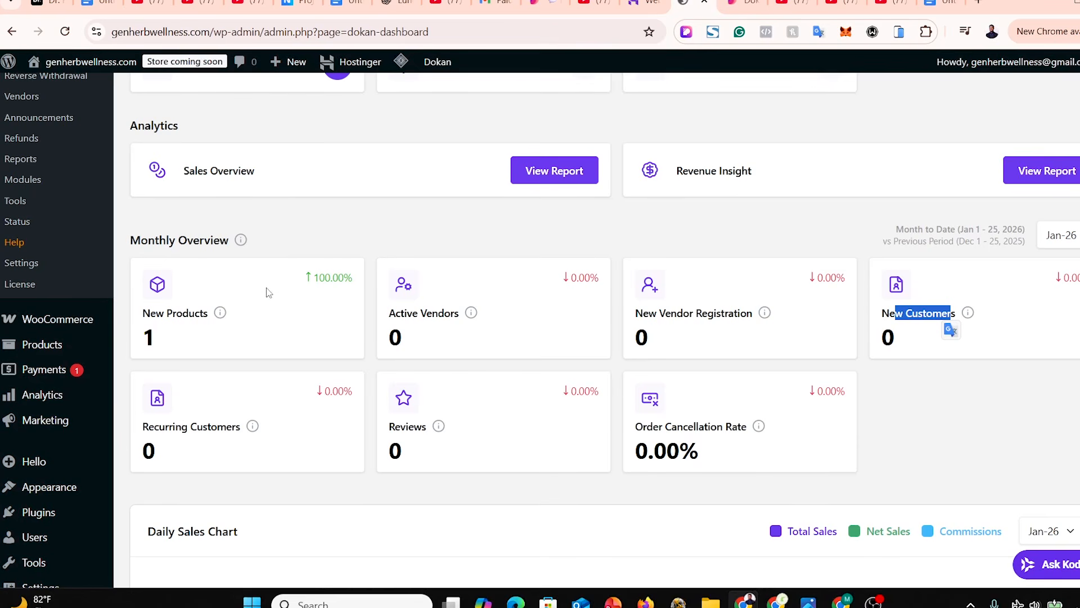
pyautogui.scroll(-6, 596, 330)
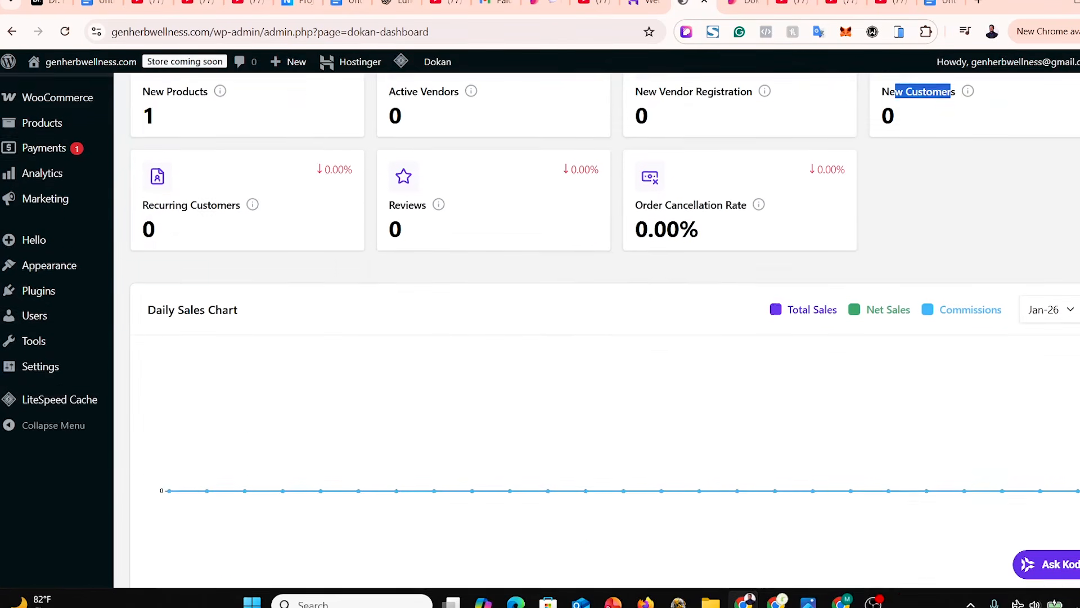
pyautogui.scroll(-14, 597, 330)
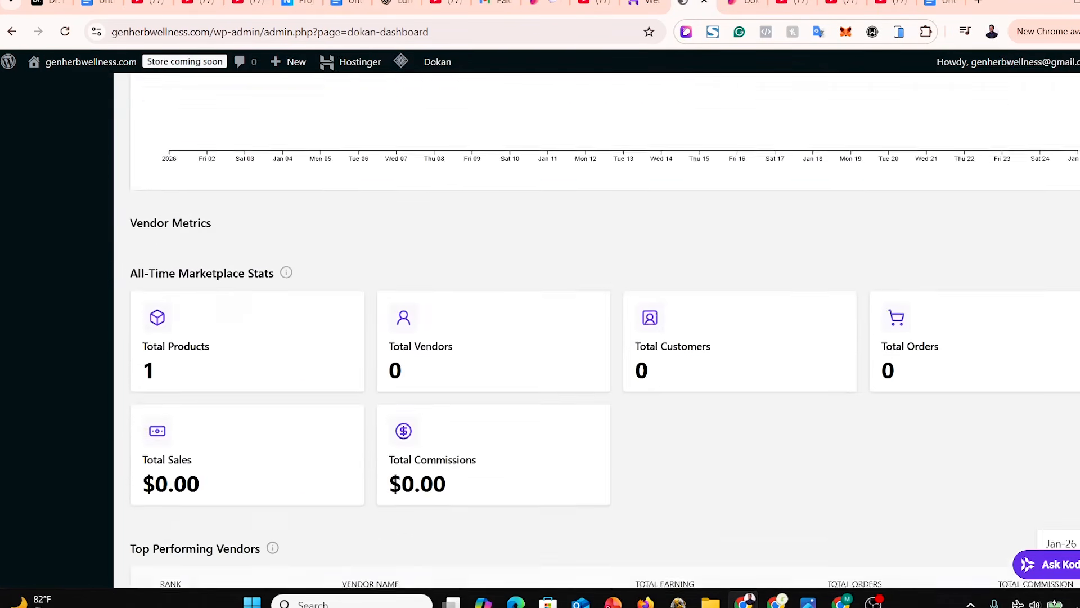
pyautogui.scroll(20, 596, 330)
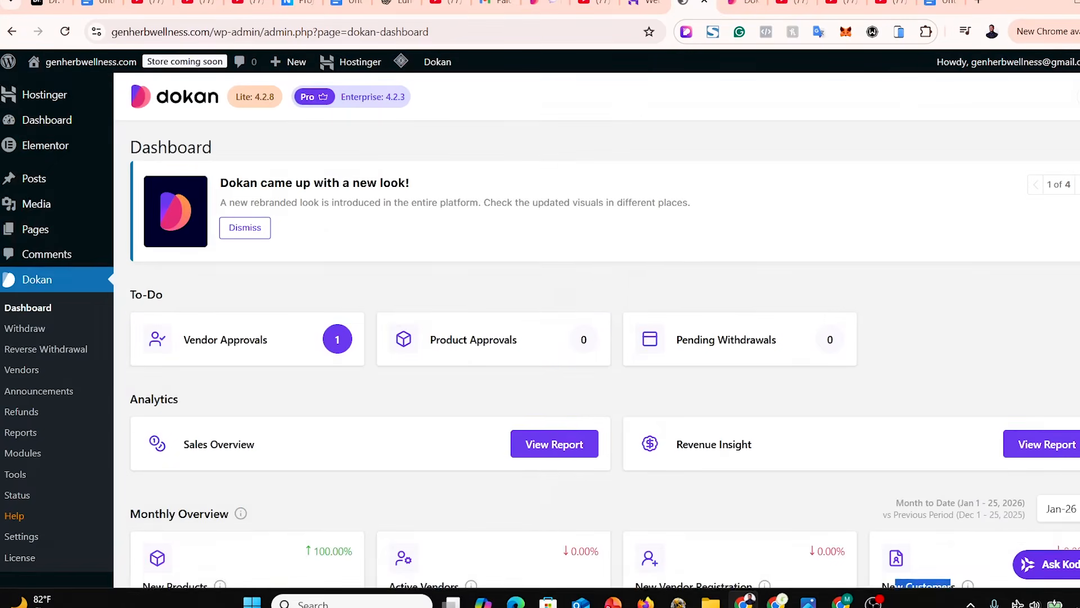
# Open Dokan's modules page and browse the available modules for payments, shipping, products, stores and vendors.
pyautogui.click(23, 453)
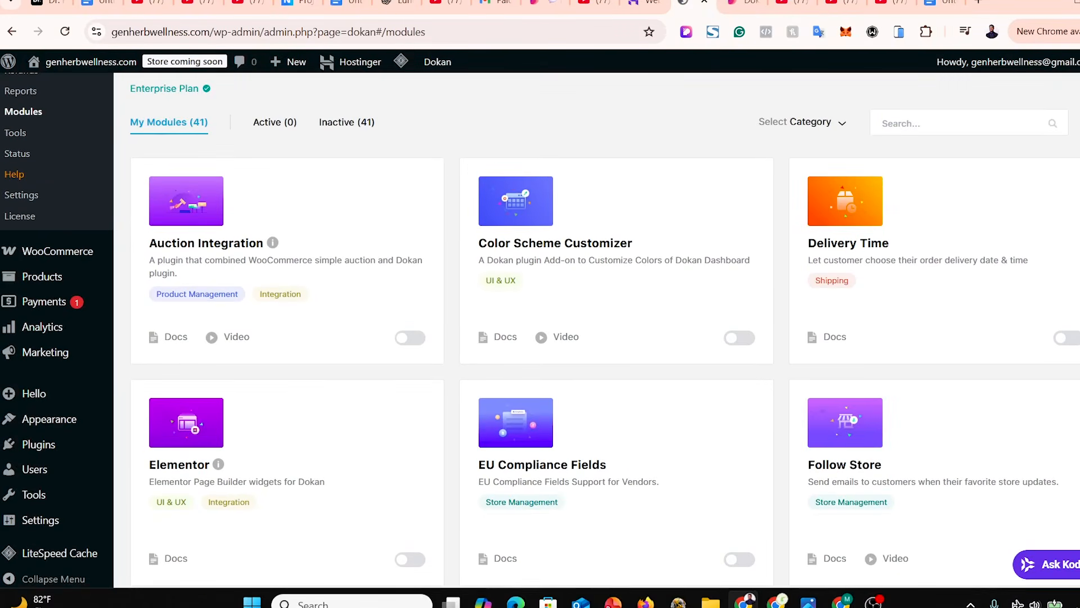
pyautogui.scroll(-3, 596, 332)
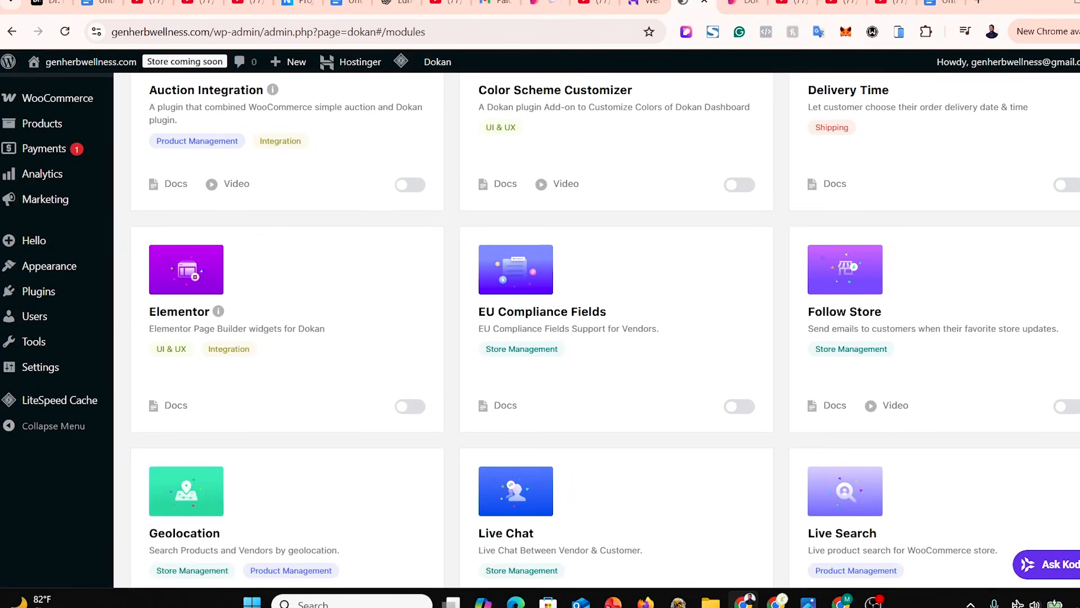
pyautogui.scroll(-10, 596, 332)
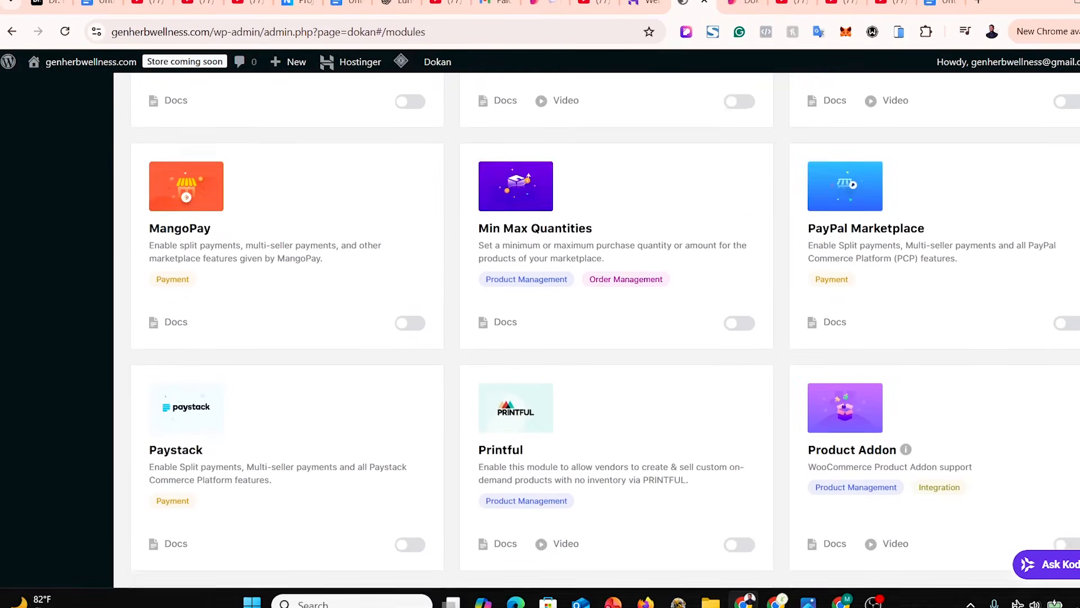
pyautogui.scroll(12, 596, 332)
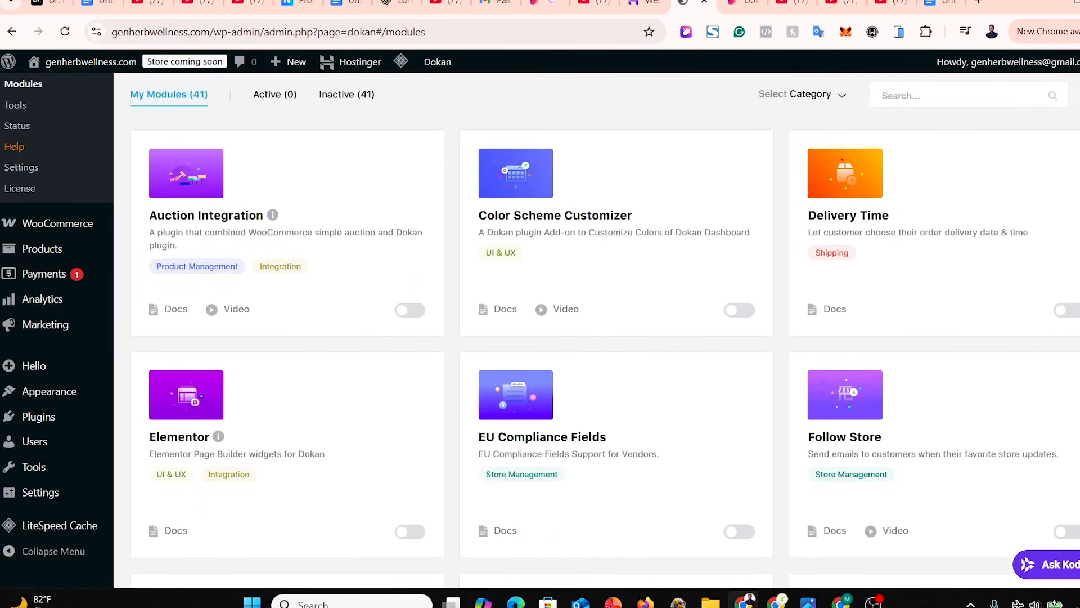
pyautogui.scroll(-1, 965, 212)
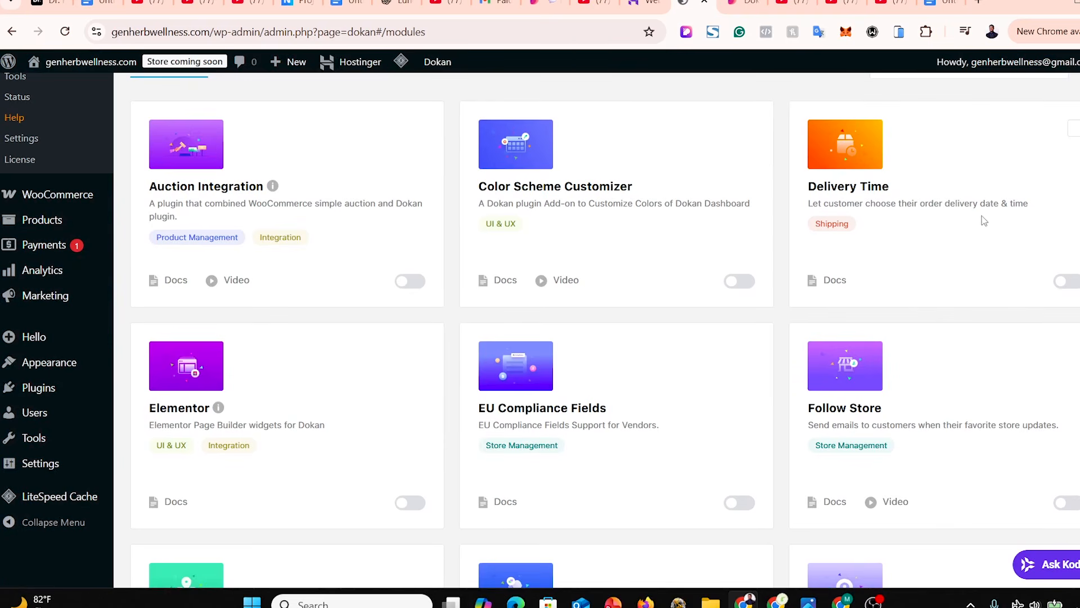
pyautogui.scroll(-6, 763, 299)
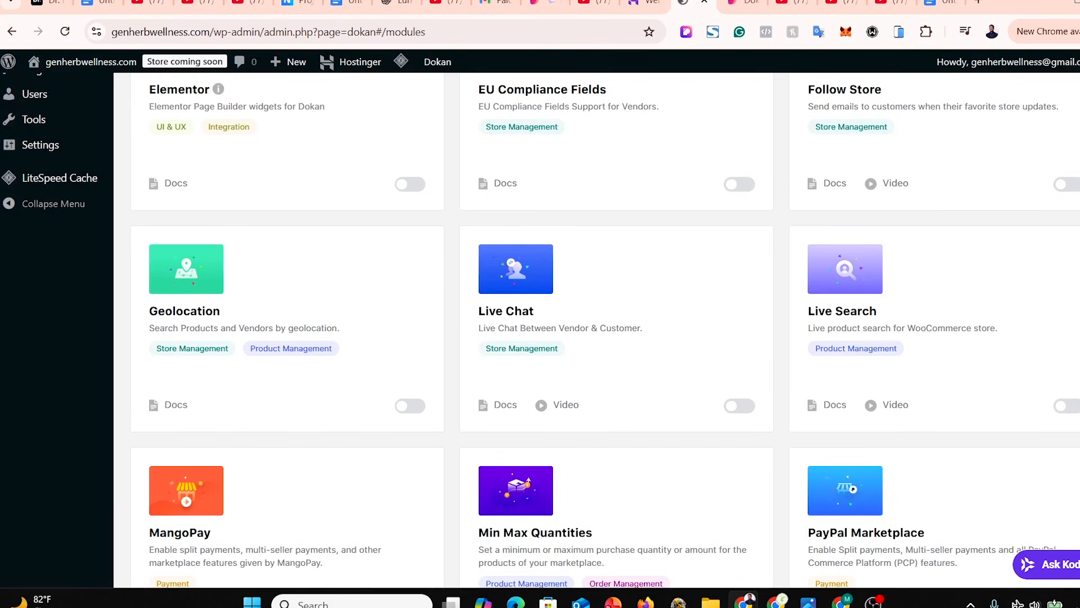
pyautogui.scroll(-5, 843, 269)
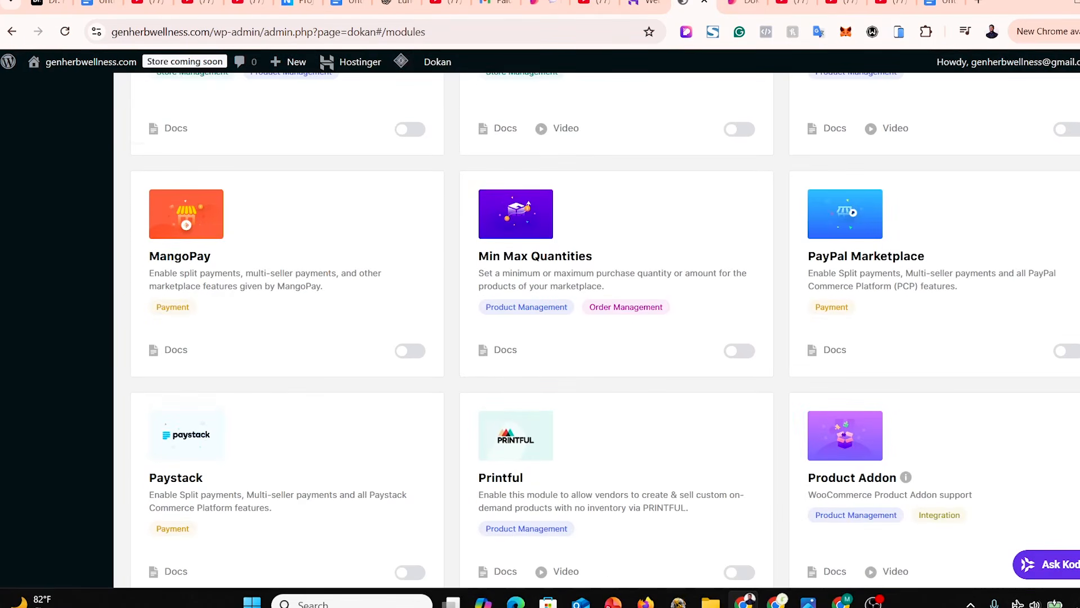
pyautogui.scroll(-3, 547, 350)
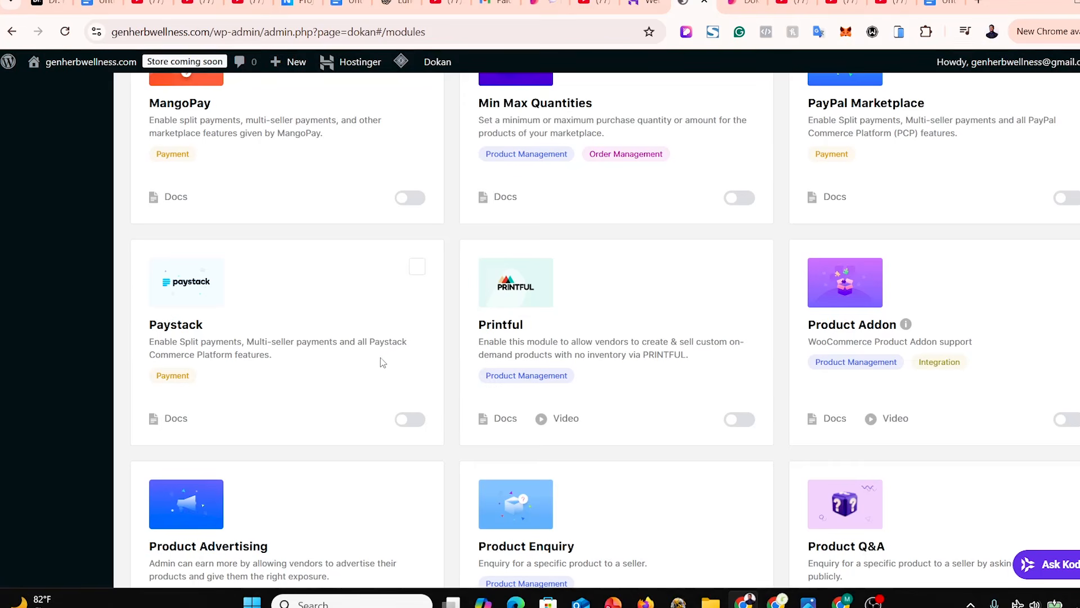
pyautogui.scroll(-7, 382, 362)
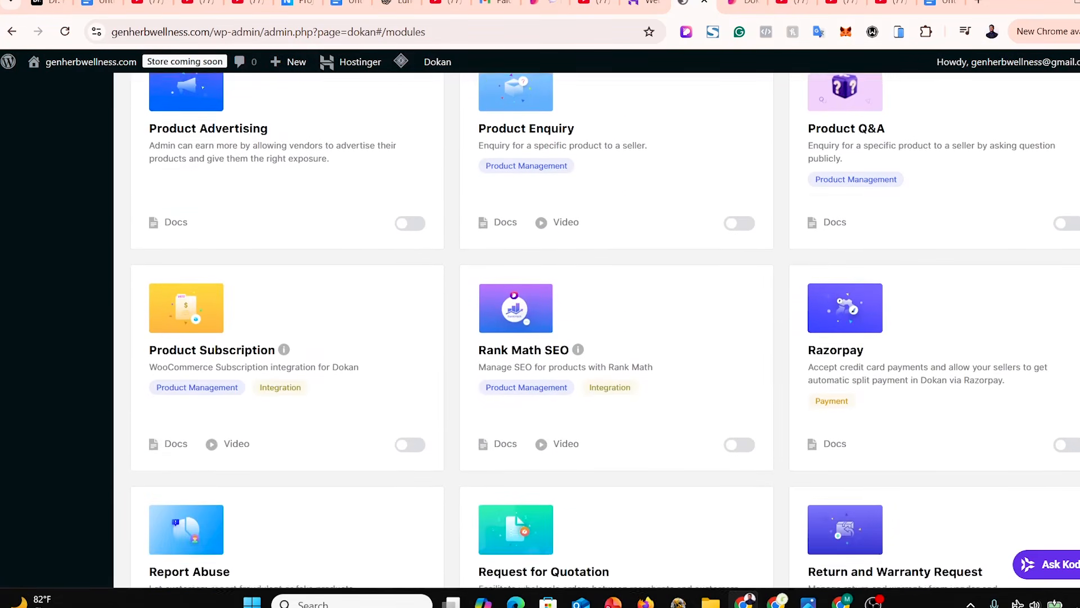
pyautogui.scroll(-5, 606, 331)
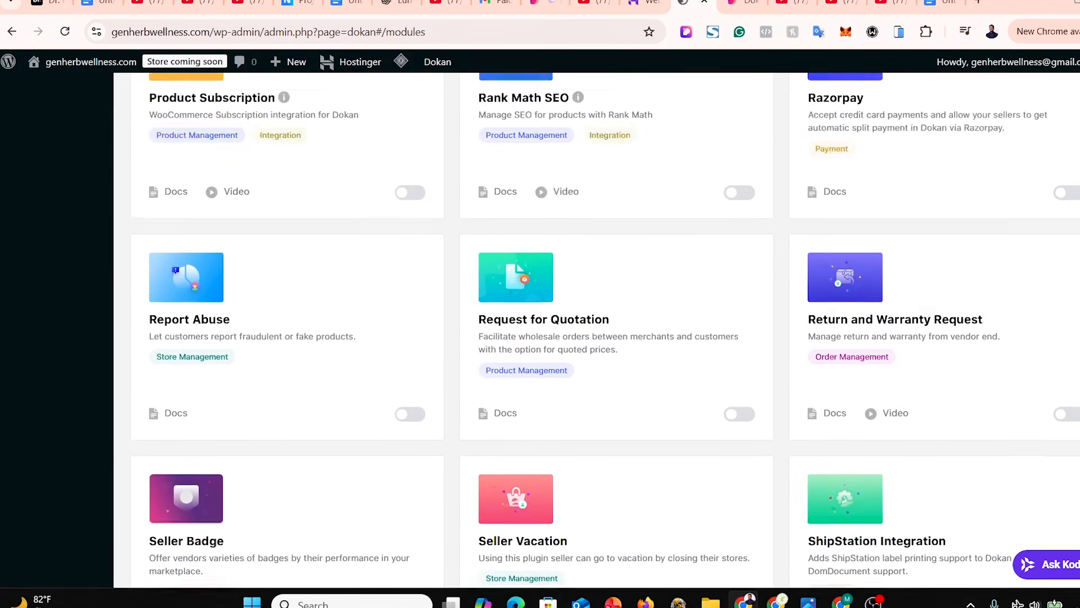
pyautogui.scroll(-9, 605, 331)
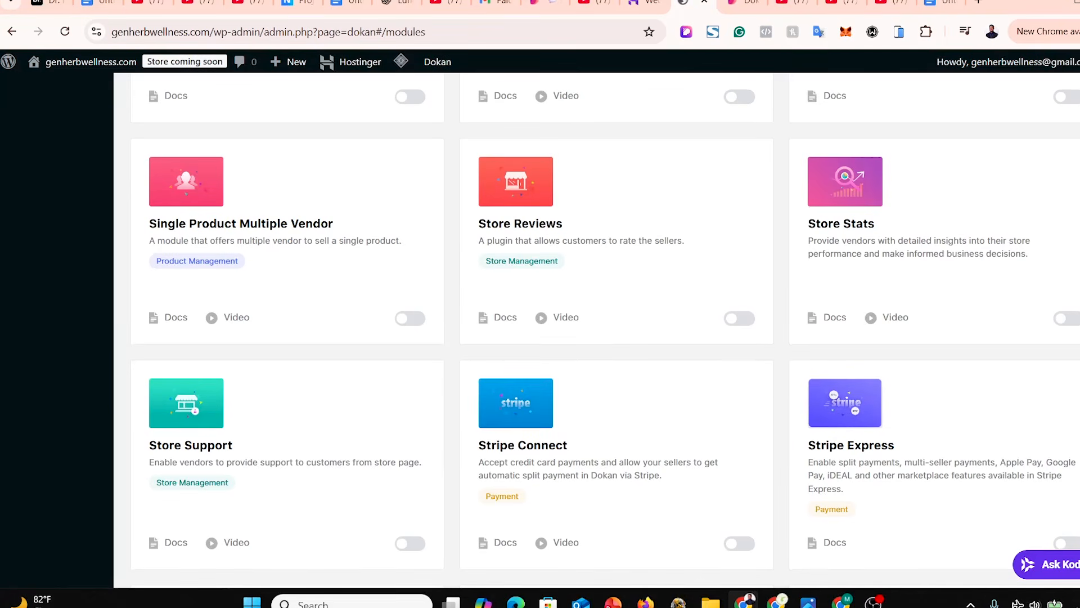
pyautogui.scroll(-6, 606, 331)
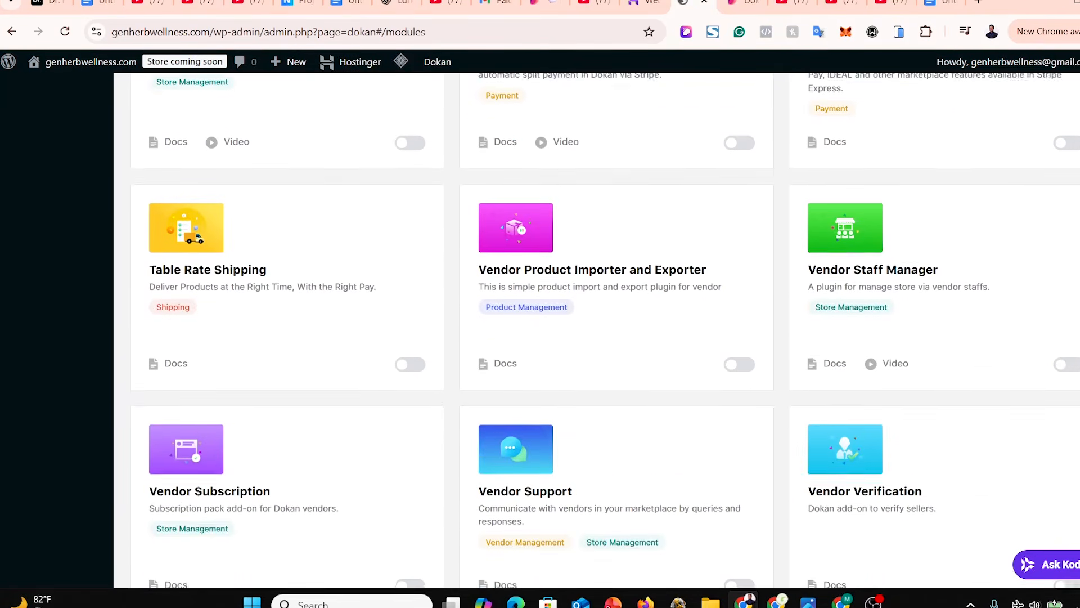
# Open Dokan's settings and examine the General site settings, from admin area access to the vendor setup wizard message.
pyautogui.scroll(-5, 606, 332)
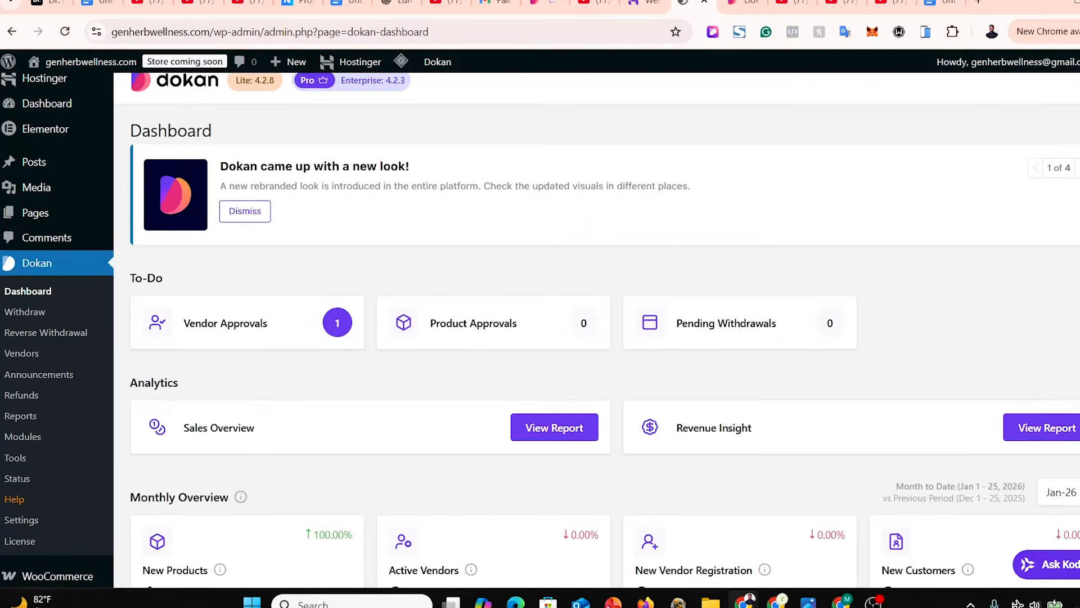
pyautogui.scroll(-2, 540, 331)
pyautogui.scroll(-1, 893, 227)
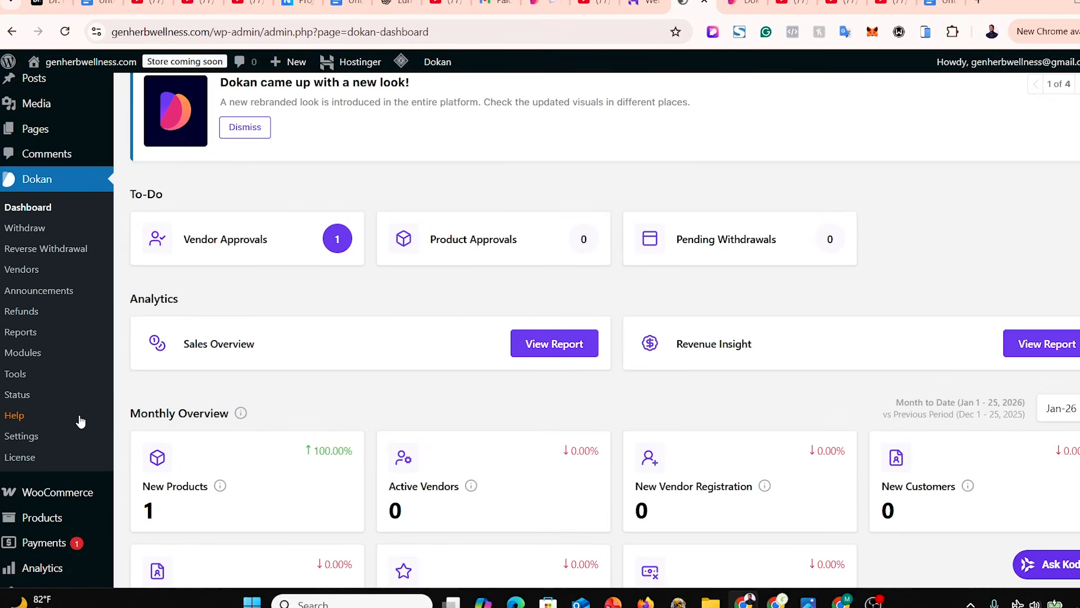
pyautogui.click(25, 437)
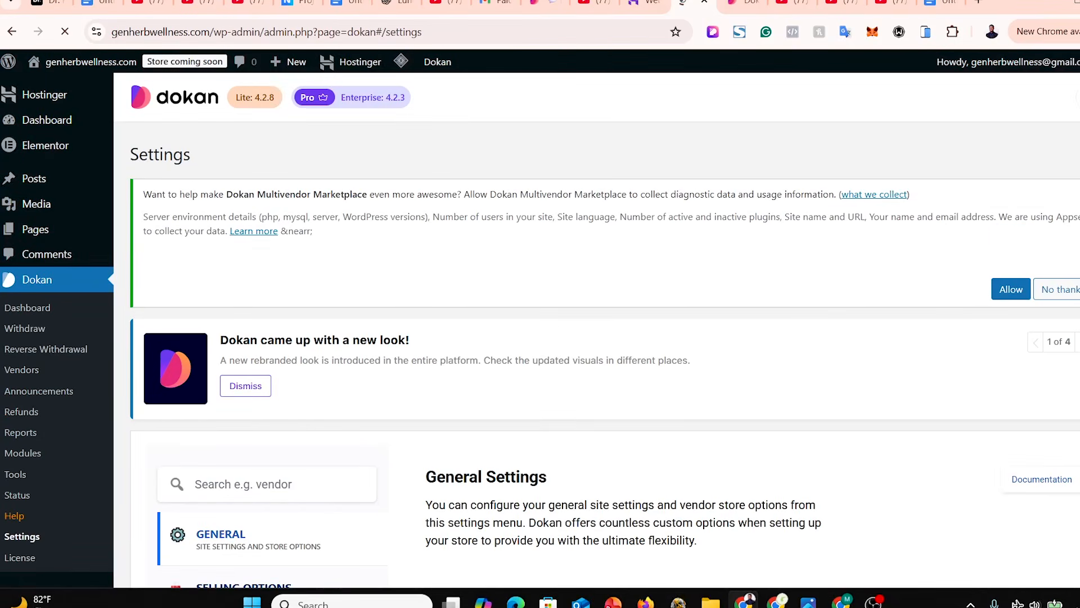
pyautogui.scroll(-5, 596, 326)
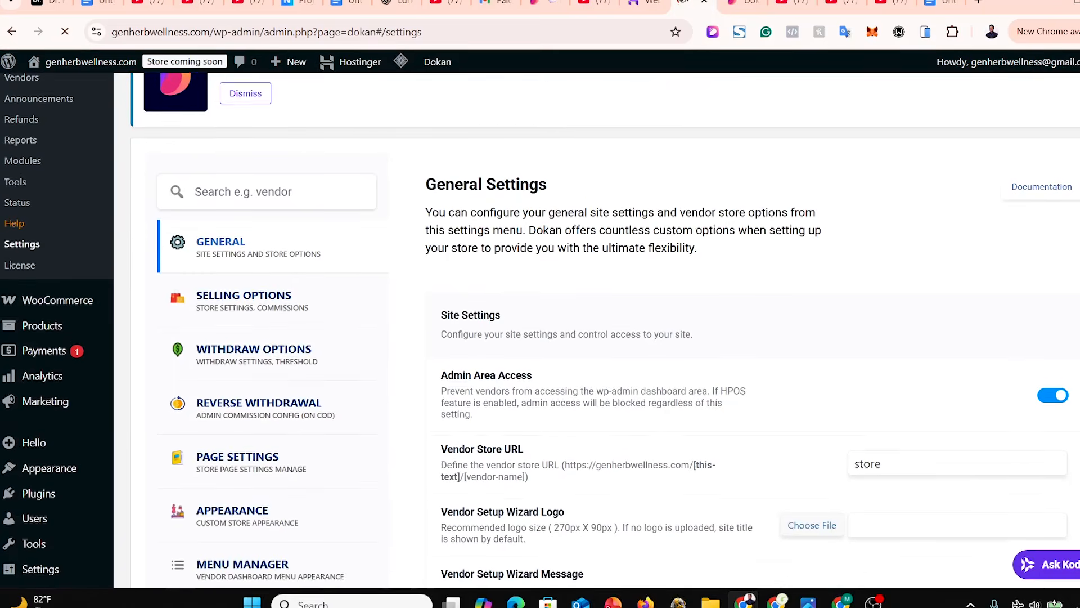
pyautogui.scroll(-2, 596, 326)
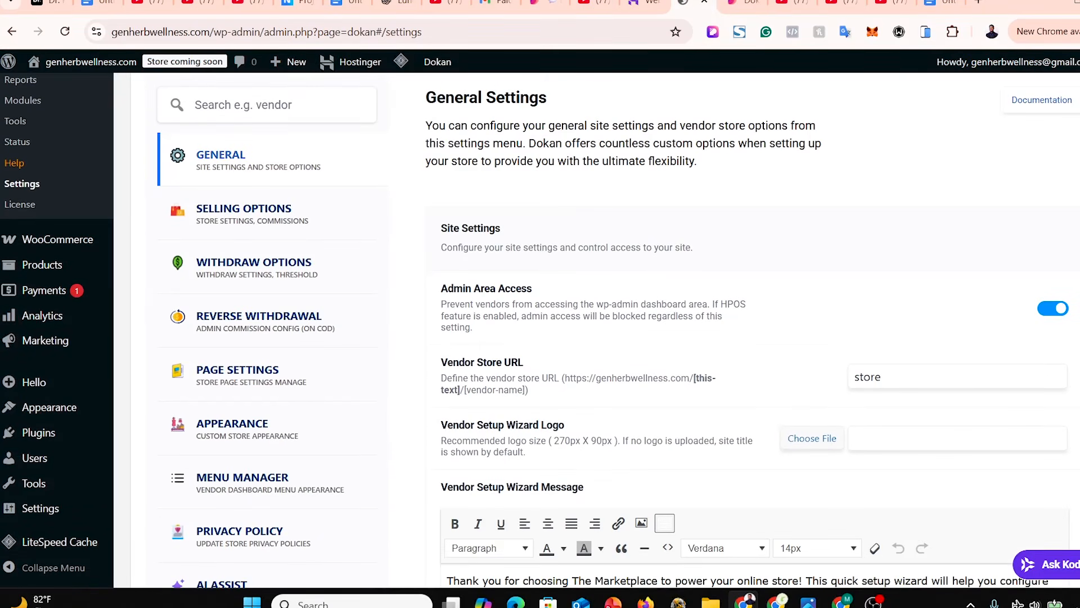
pyautogui.scroll(-1, 596, 326)
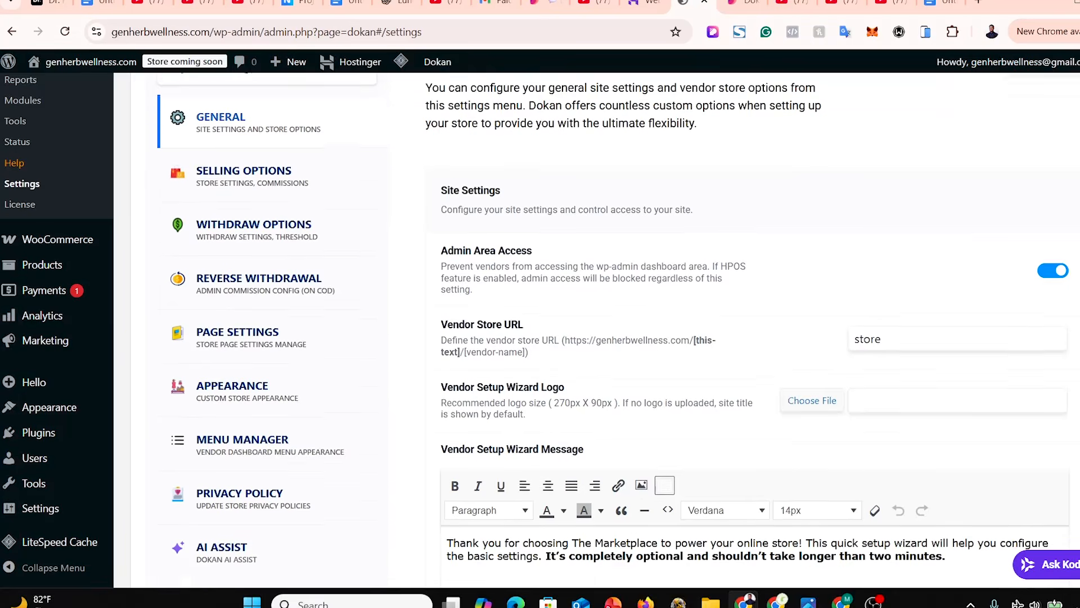
pyautogui.scroll(1, 597, 326)
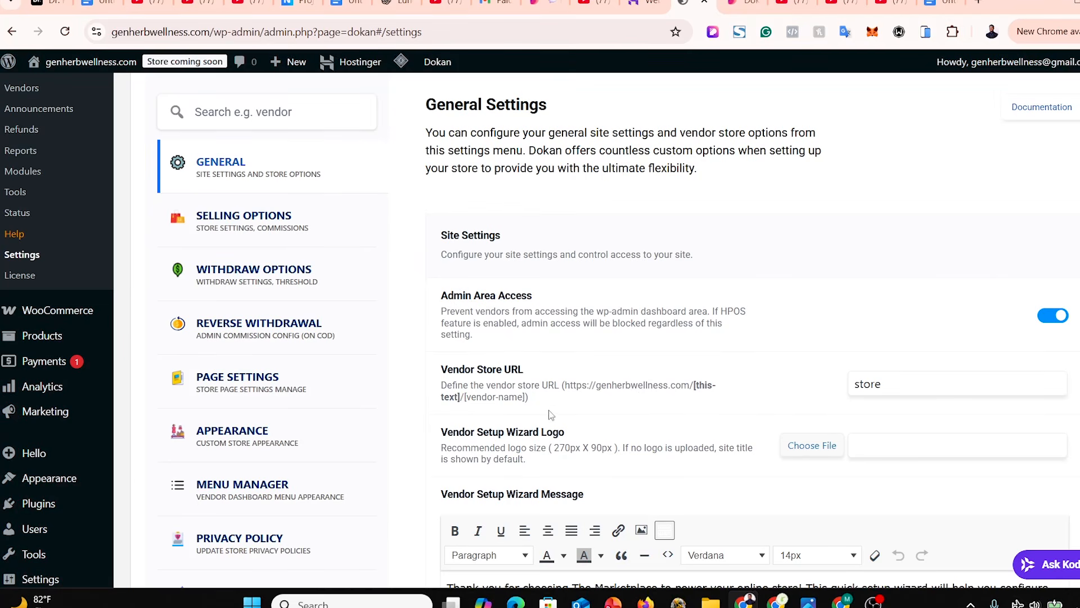
pyautogui.scroll(-2, 542, 341)
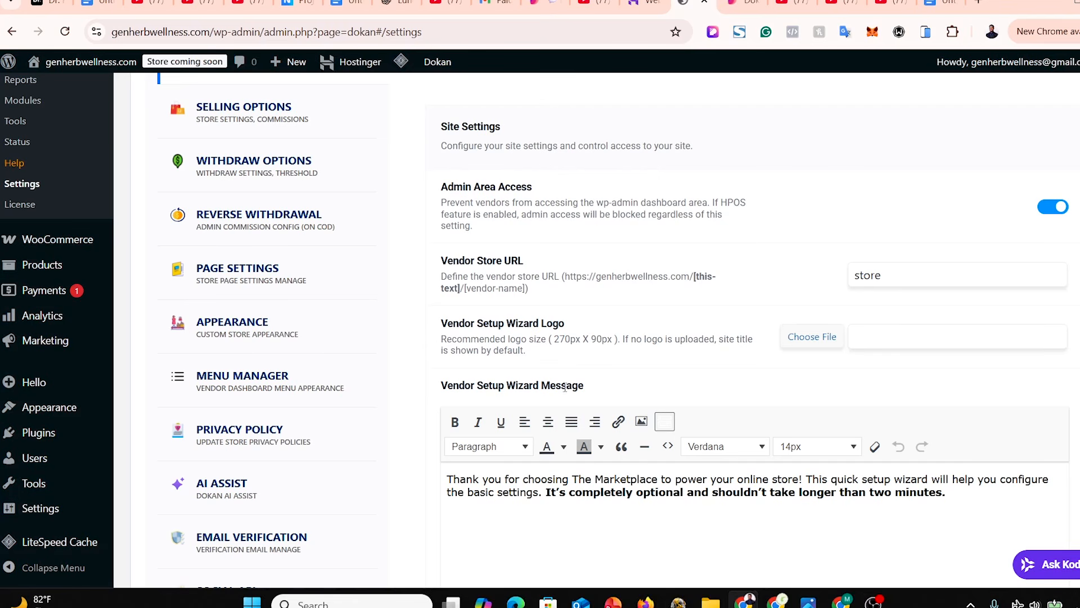
# Select the words "The Marketplace" in the Vendor Setup Wizard Message.
pyautogui.click(809, 492)
pyautogui.scroll(-3, 419, 338)
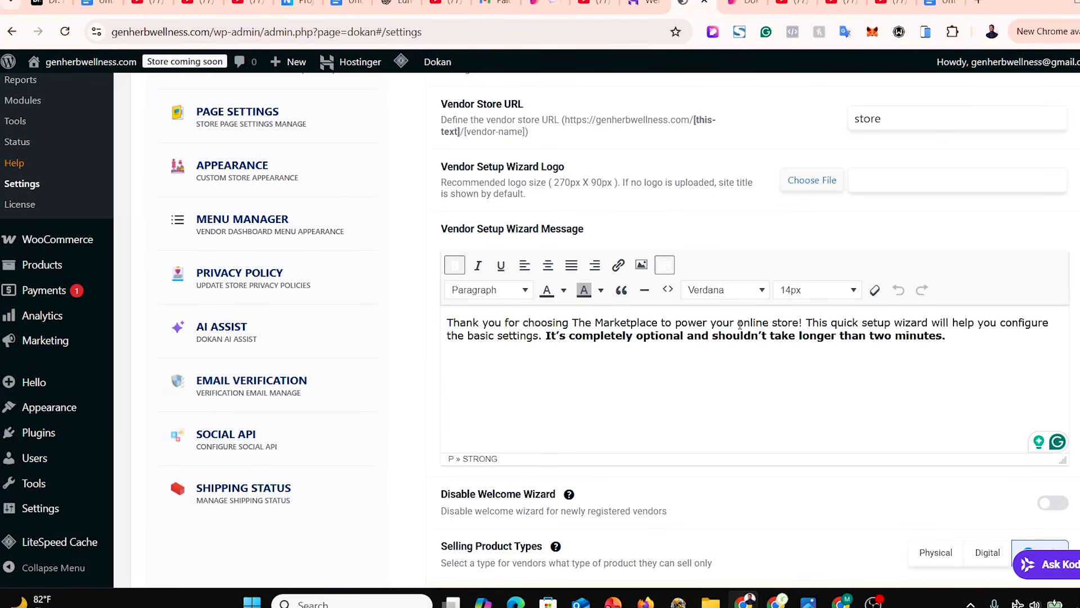
pyautogui.click(657, 324)
pyautogui.moveTo(657, 324); pyautogui.dragTo(576, 326)
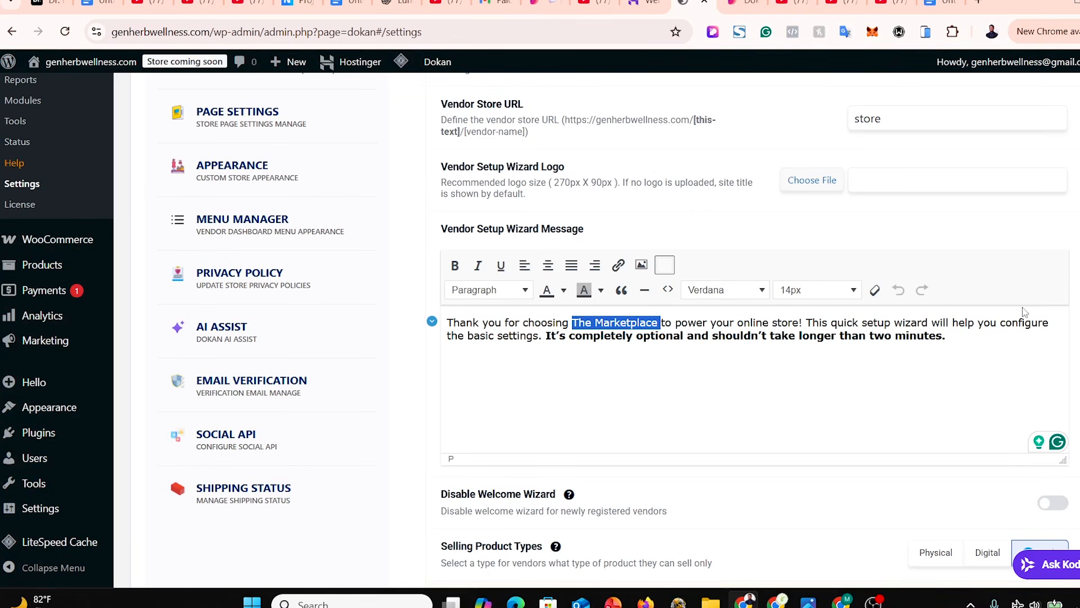
# Examine the remaining General settings, including selling product types, vendor store settings and product page settings.
pyautogui.scroll(-4, 619, 337)
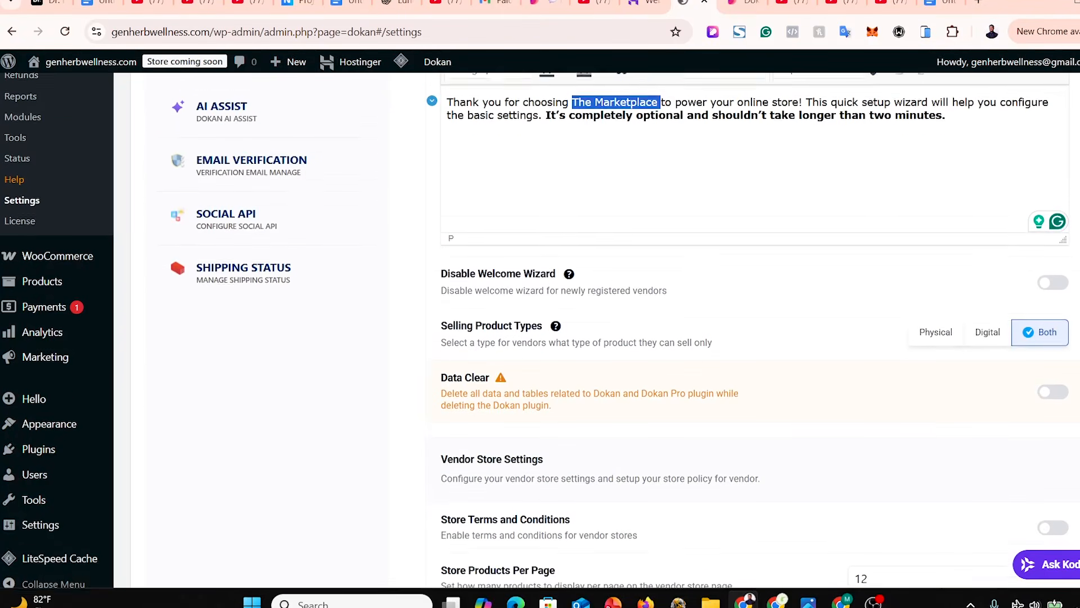
pyautogui.scroll(1, 619, 338)
pyautogui.scroll(-1, 619, 338)
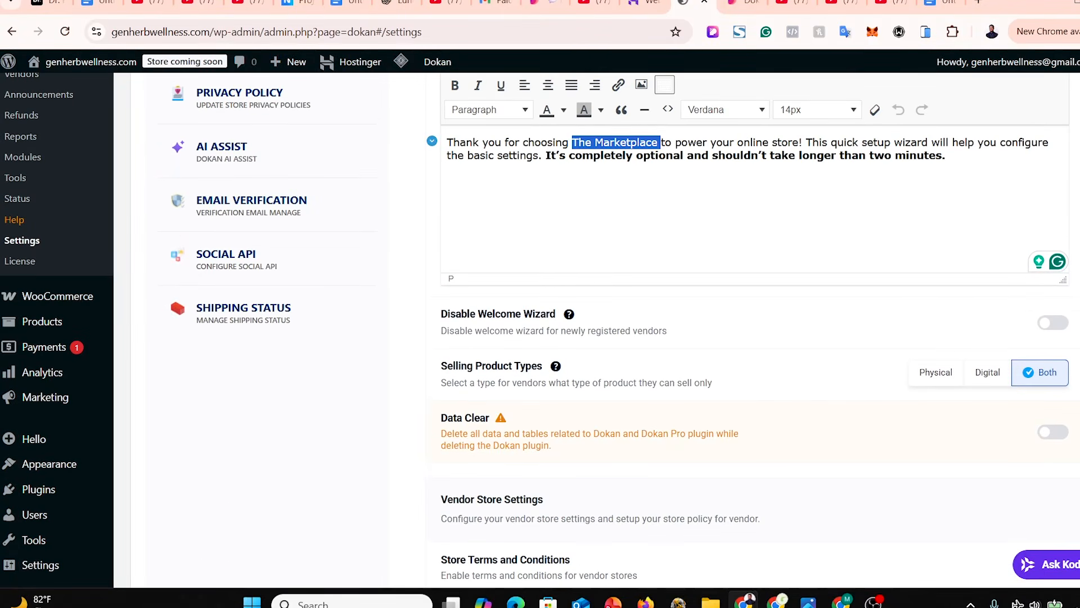
pyautogui.scroll(-2, 543, 226)
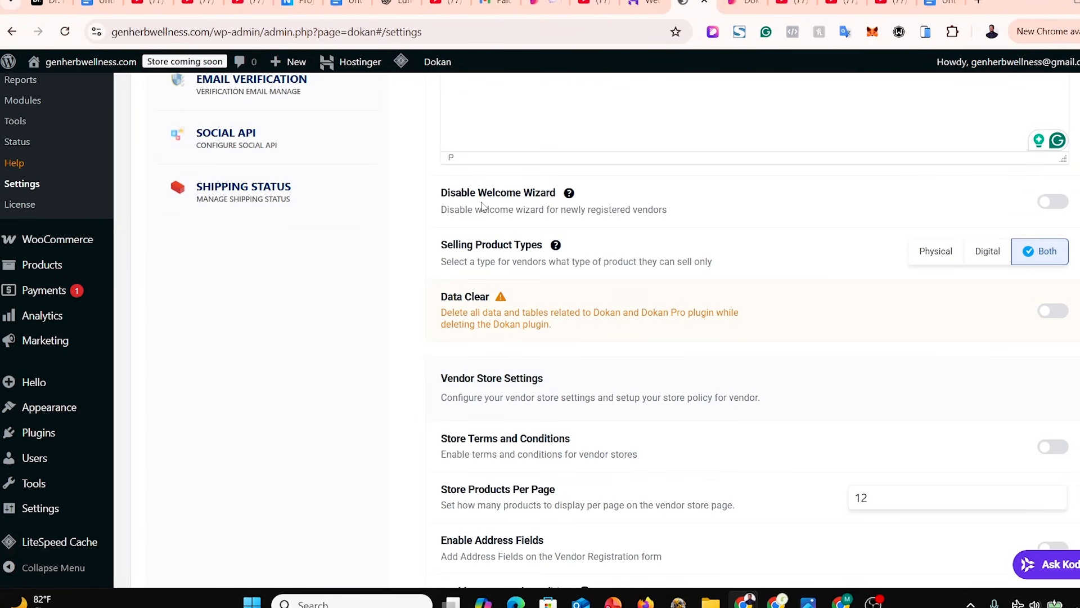
pyautogui.scroll(-7, 618, 337)
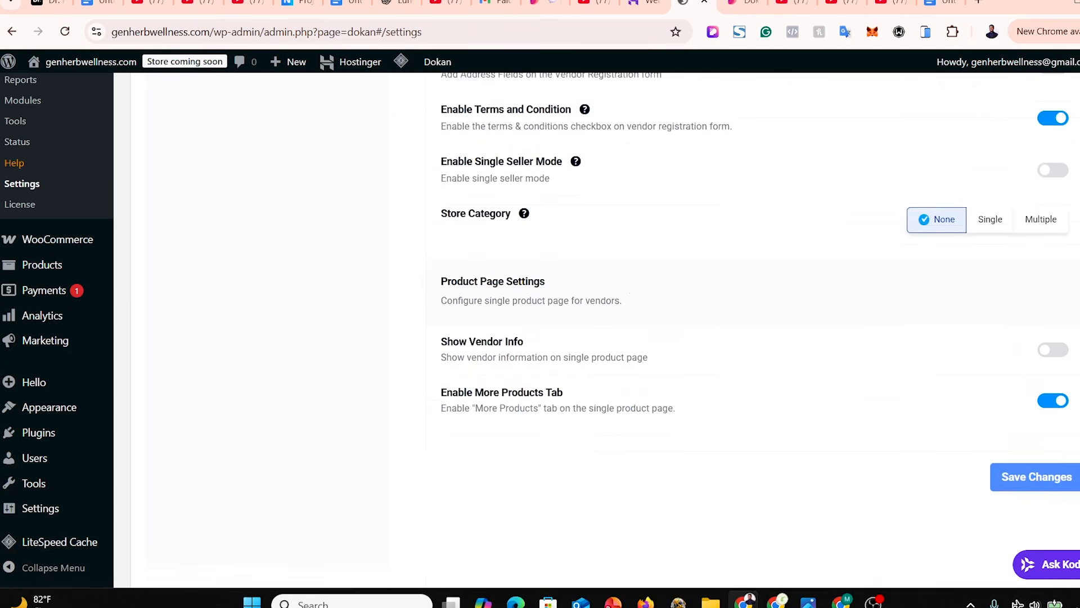
pyautogui.scroll(10, 619, 338)
pyautogui.scroll(12, 619, 337)
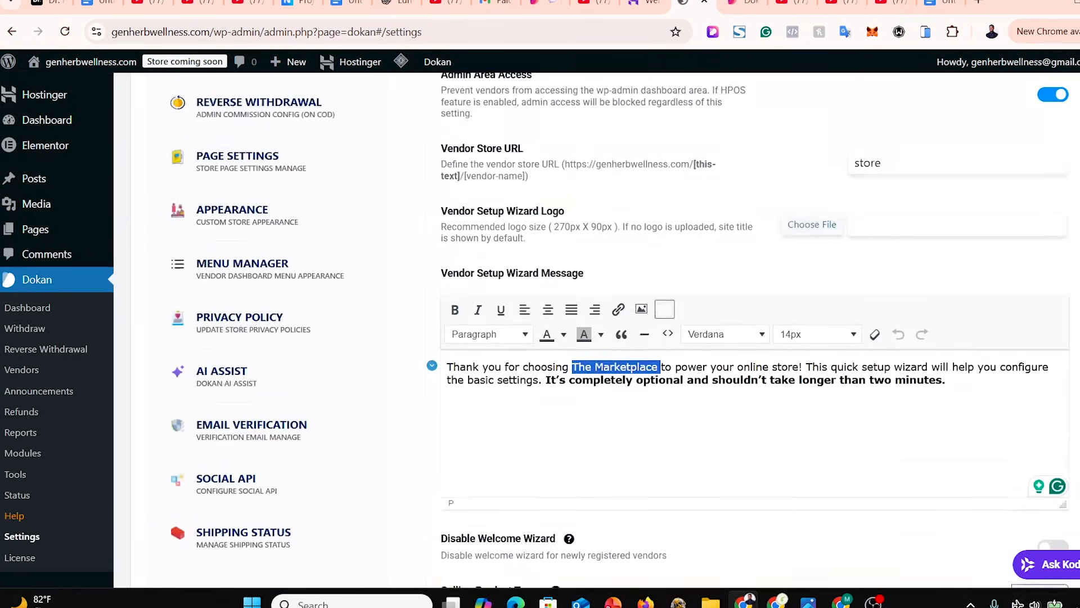
pyautogui.scroll(-3, 325, 183)
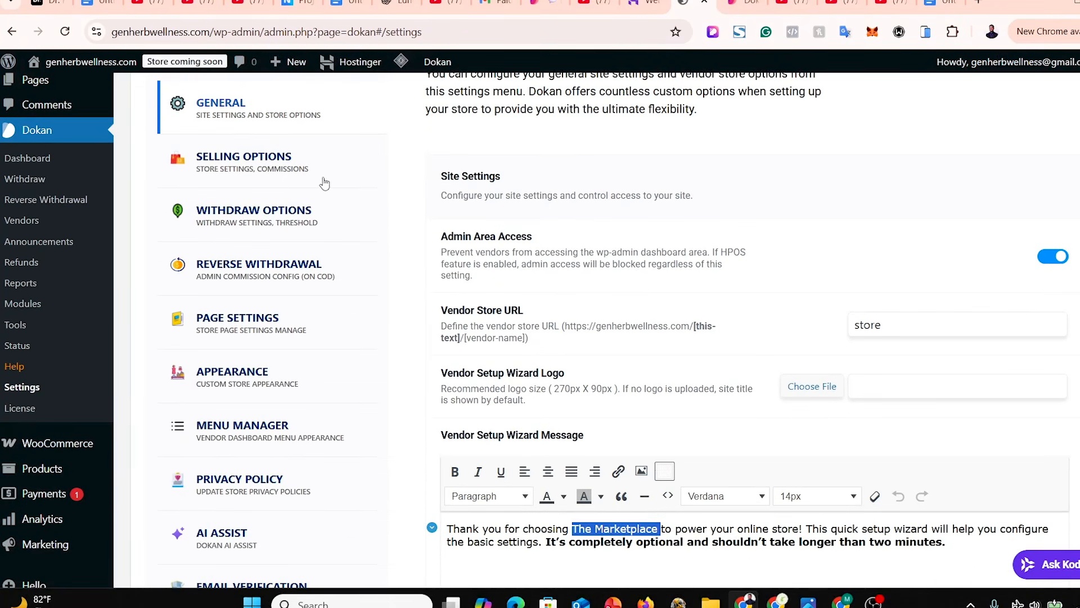
# Open the Selling Options and review the commission, fee recipient, vendor capability and discount settings.
pyautogui.click(218, 160)
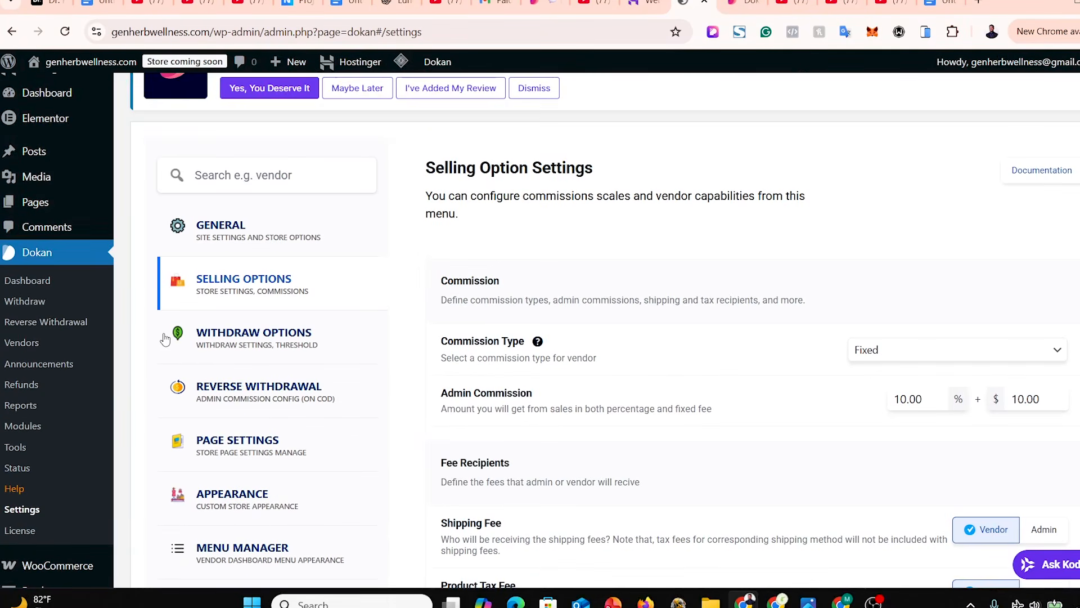
pyautogui.scroll(-3, 595, 232)
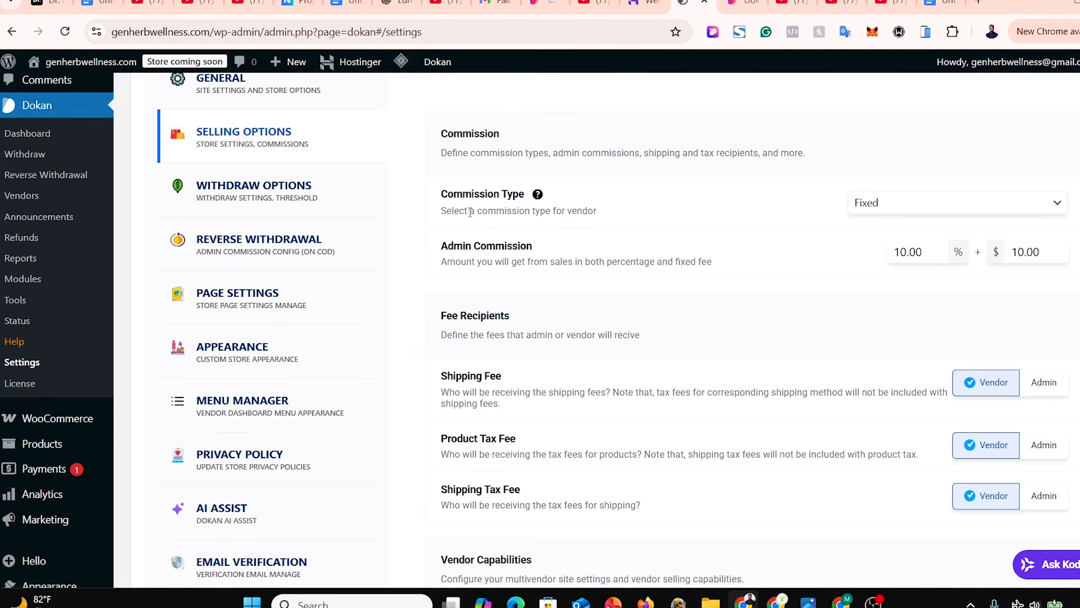
pyautogui.scroll(-3, 780, 290)
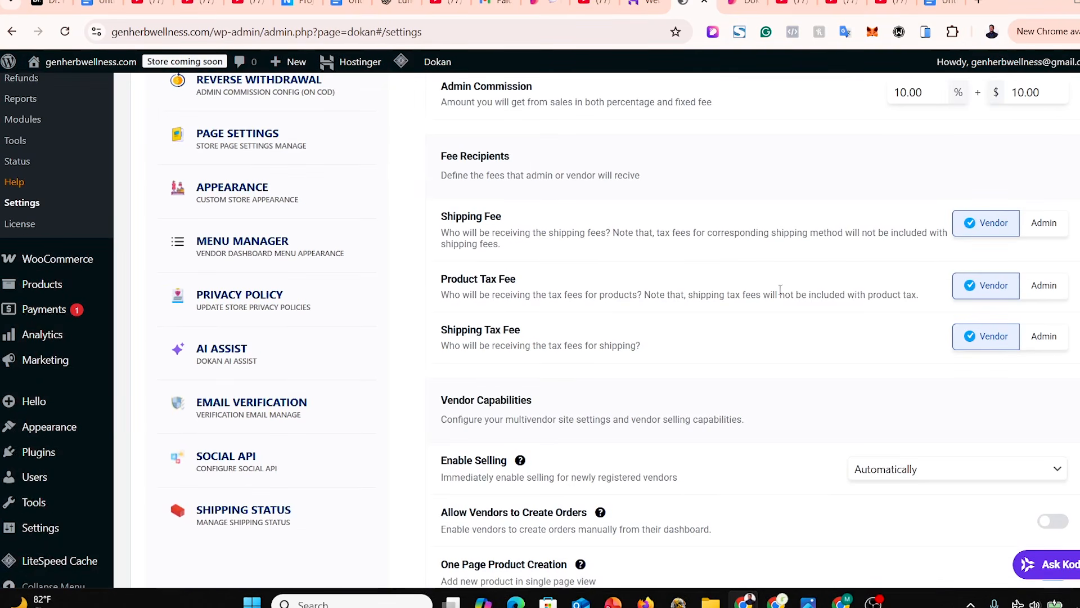
pyautogui.scroll(-8, 619, 326)
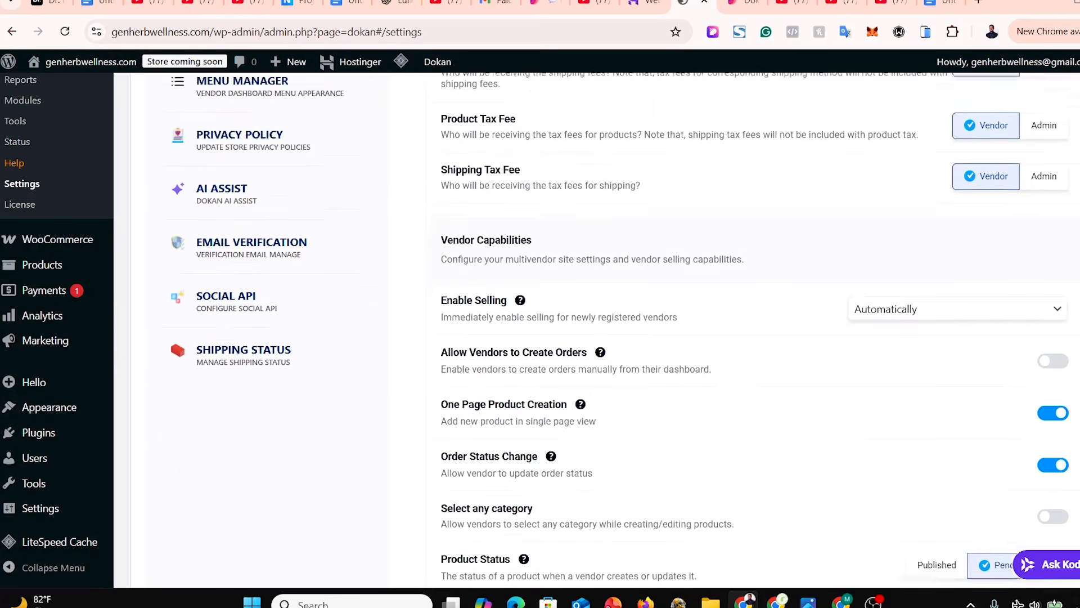
pyautogui.scroll(-5, 619, 326)
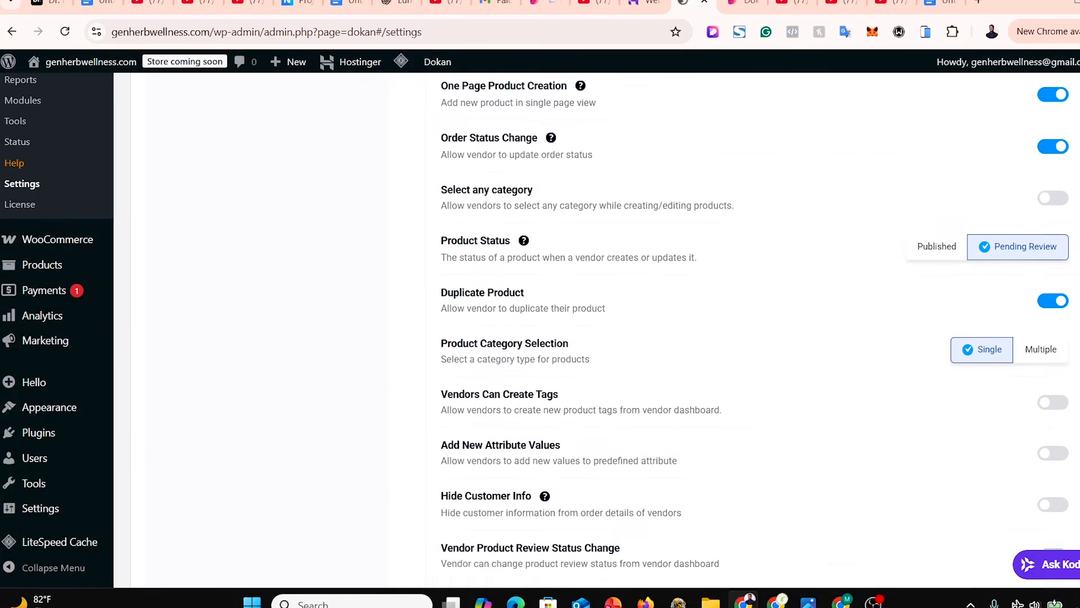
pyautogui.scroll(-6, 619, 326)
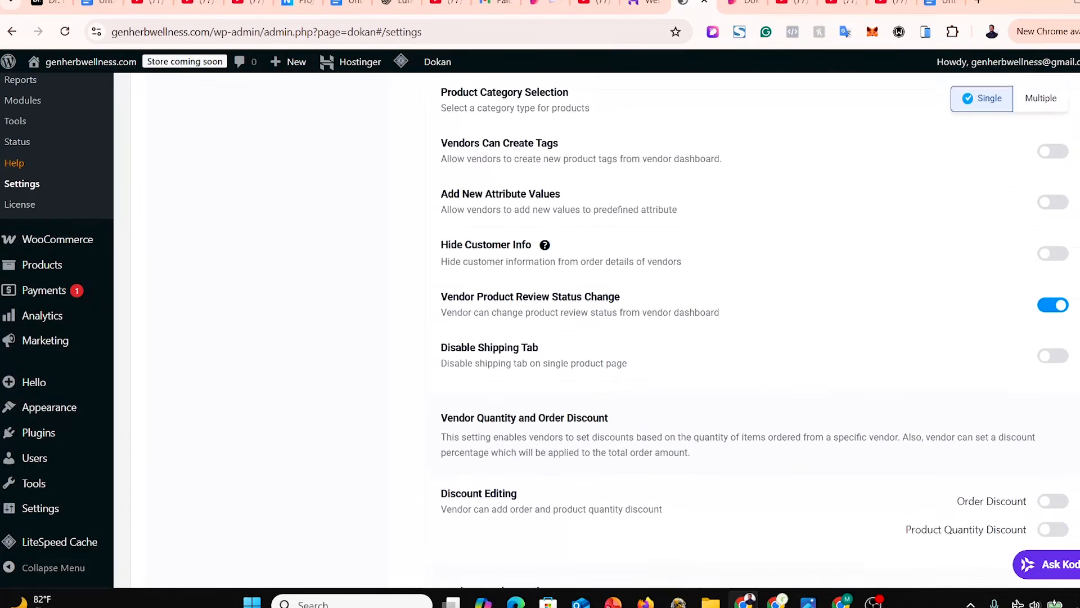
pyautogui.click(1047, 460)
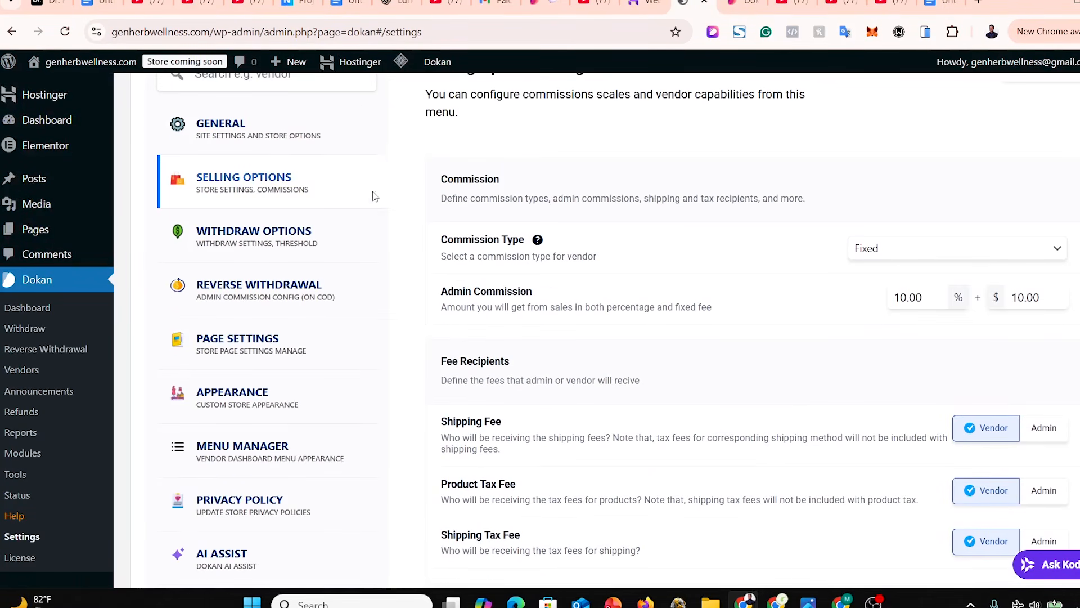
# Review the Withdraw Options through to the disbursement schedule, trying Bank Transfer as a withdraw method and switching it off again.
pyautogui.click(277, 231)
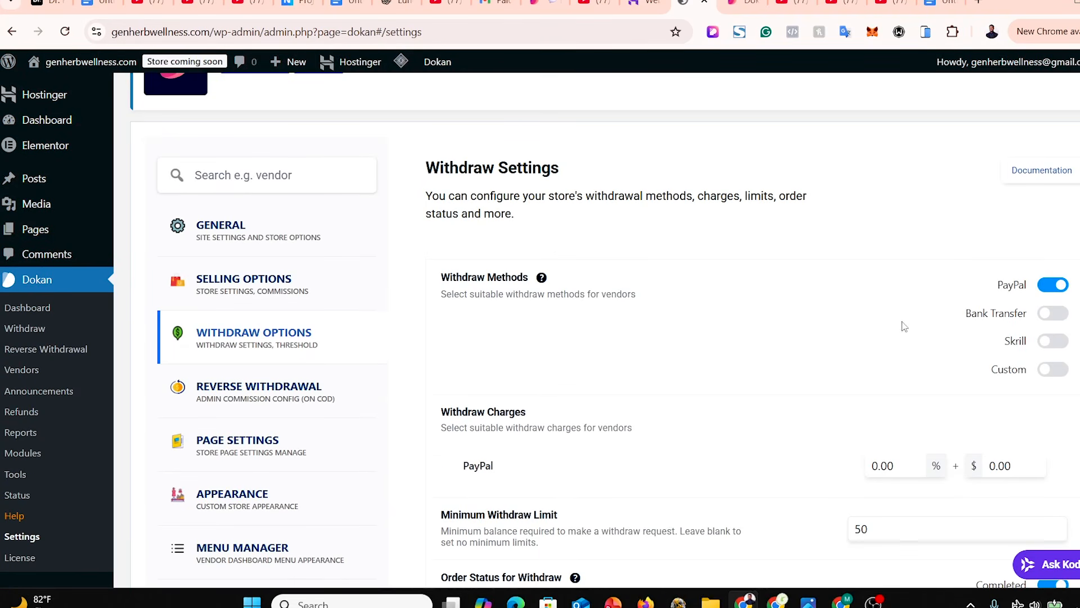
pyautogui.scroll(-1, 568, 219)
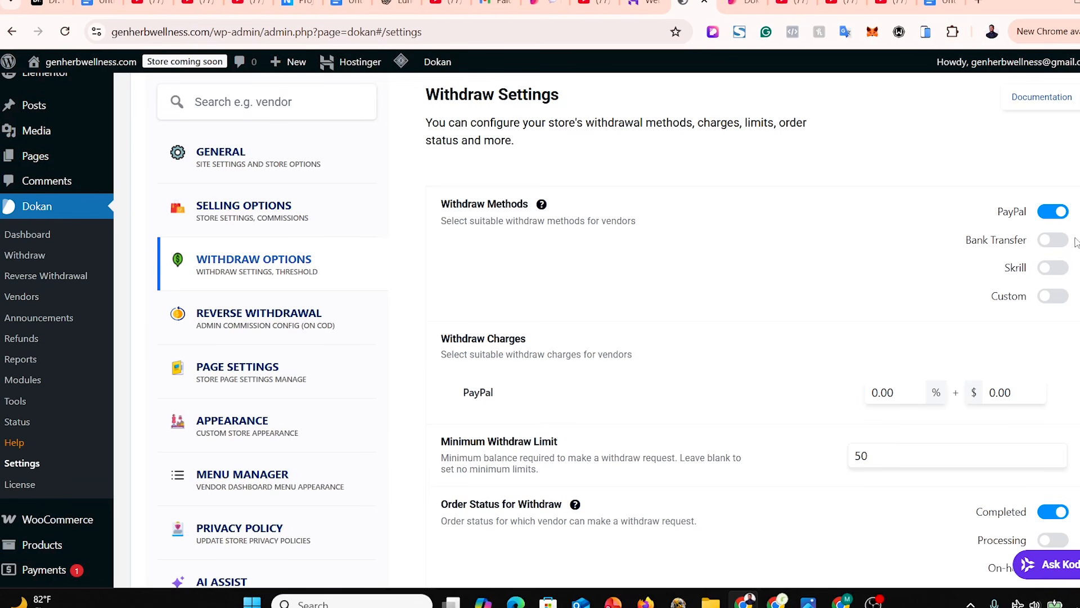
pyautogui.click(1054, 242)
pyautogui.click(1056, 241)
pyautogui.scroll(-8, 540, 331)
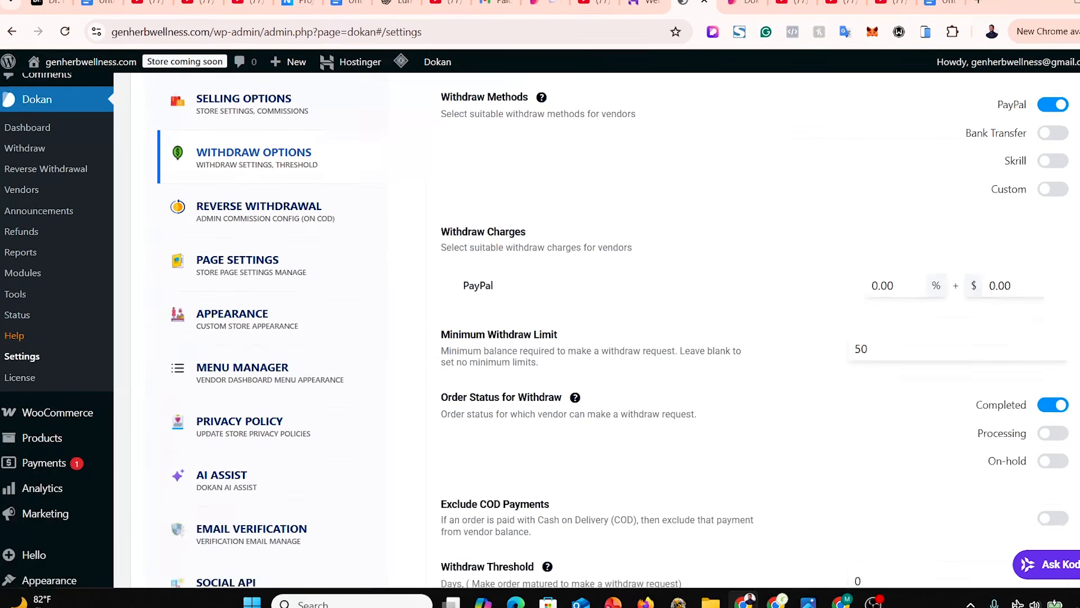
pyautogui.scroll(2, 625, 329)
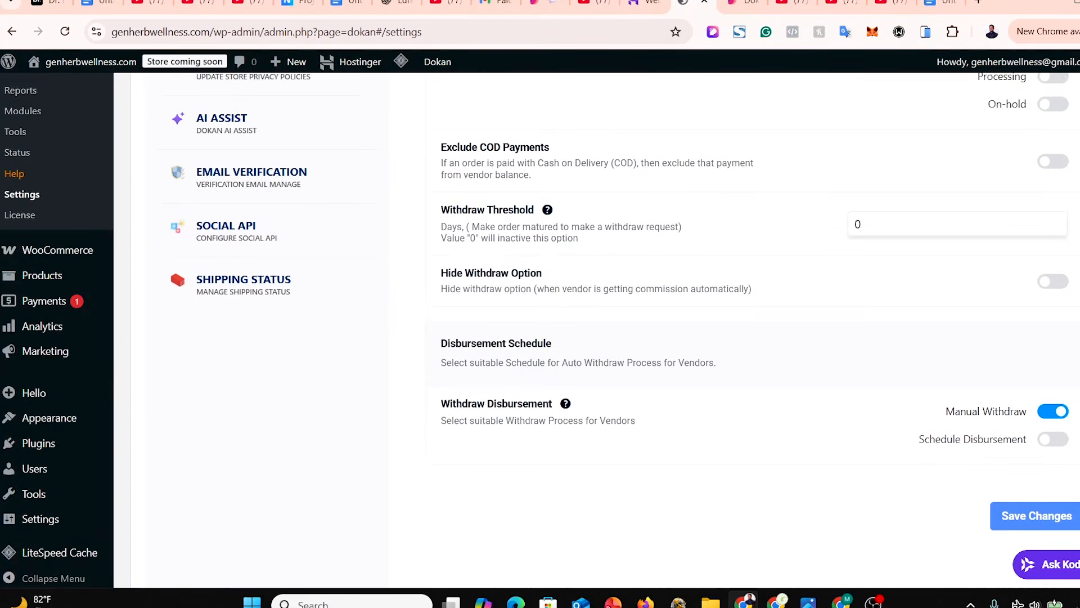
pyautogui.scroll(6, 540, 330)
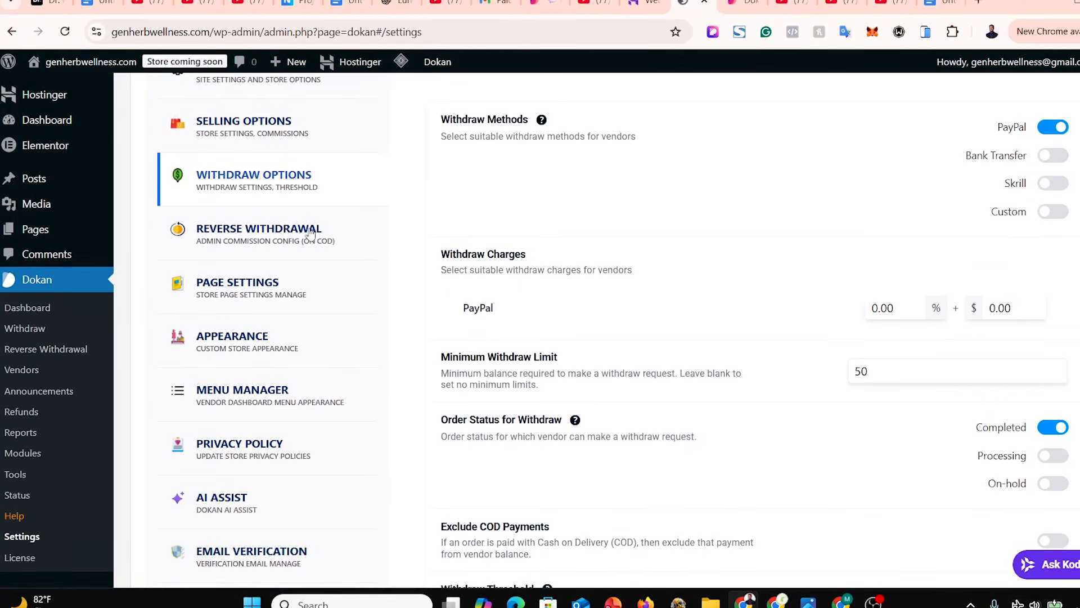
# View the Reverse Withdrawal settings, open the Page Settings and look over the page assignments and remaining settings categories.
pyautogui.click(281, 237)
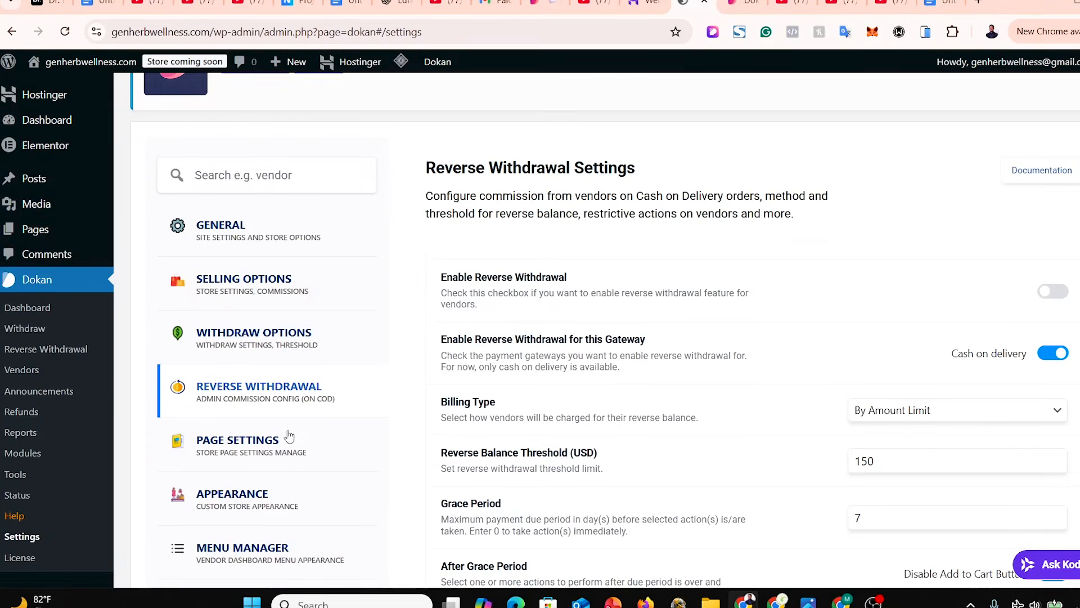
pyautogui.click(250, 453)
pyautogui.scroll(-3, 1036, 284)
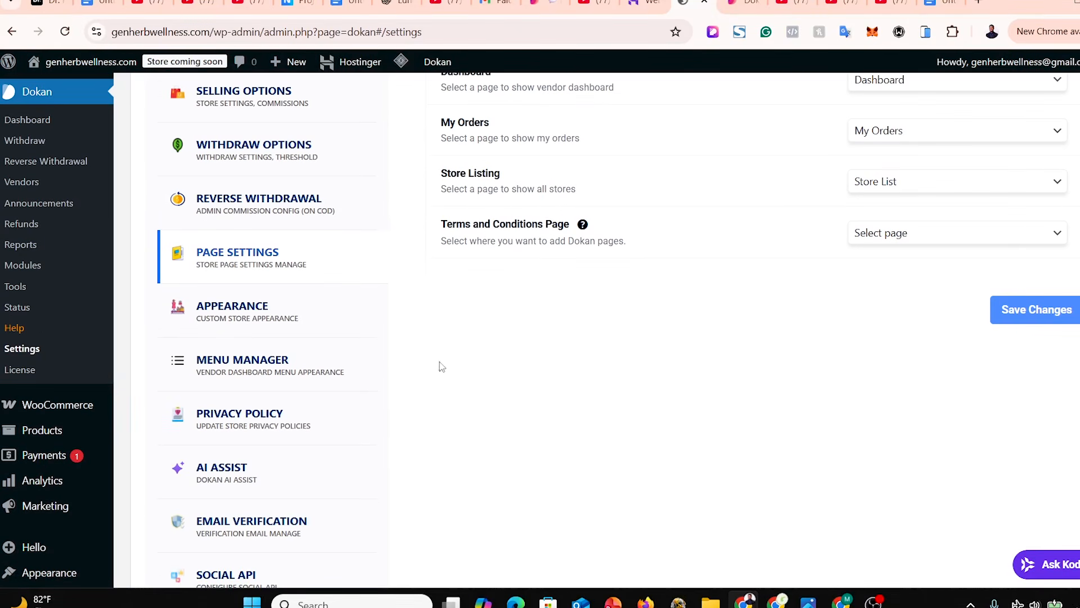
pyautogui.scroll(2, 1044, 336)
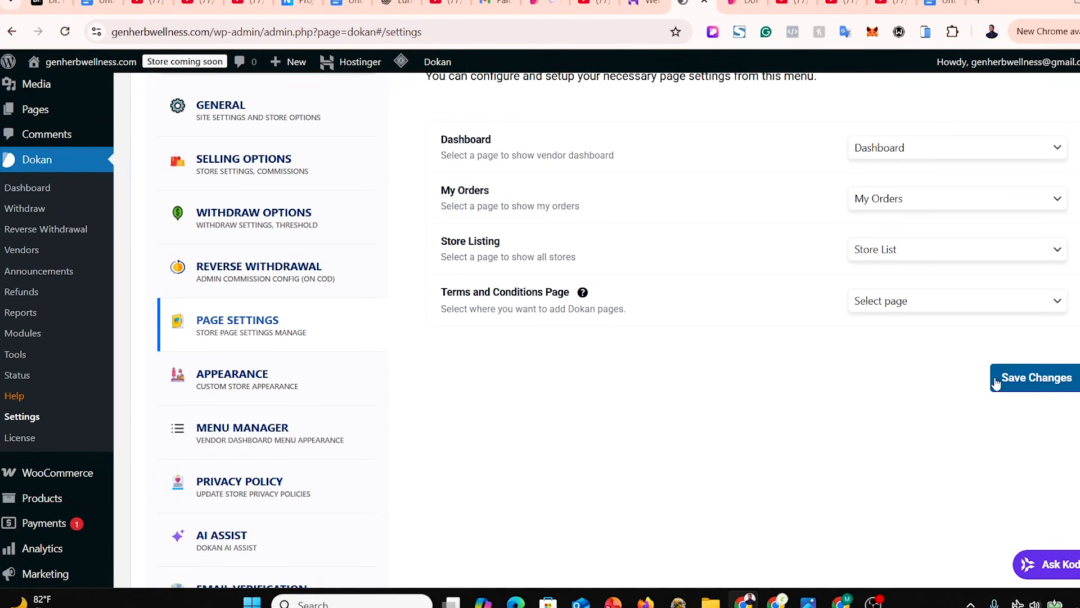
pyautogui.scroll(-2, 265, 321)
pyautogui.scroll(-5, 262, 321)
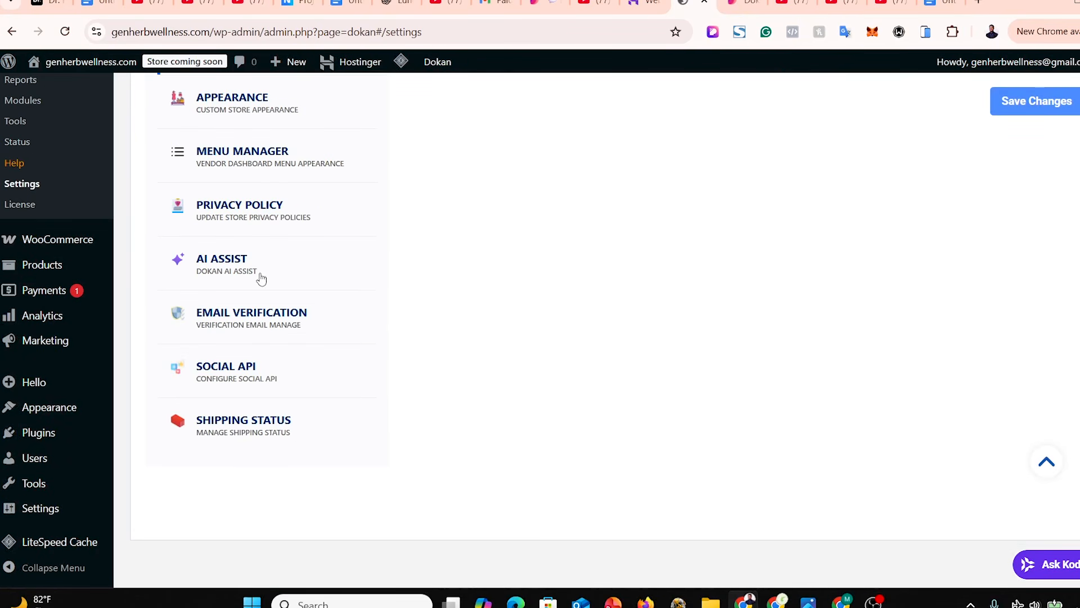
pyautogui.scroll(12, 604, 330)
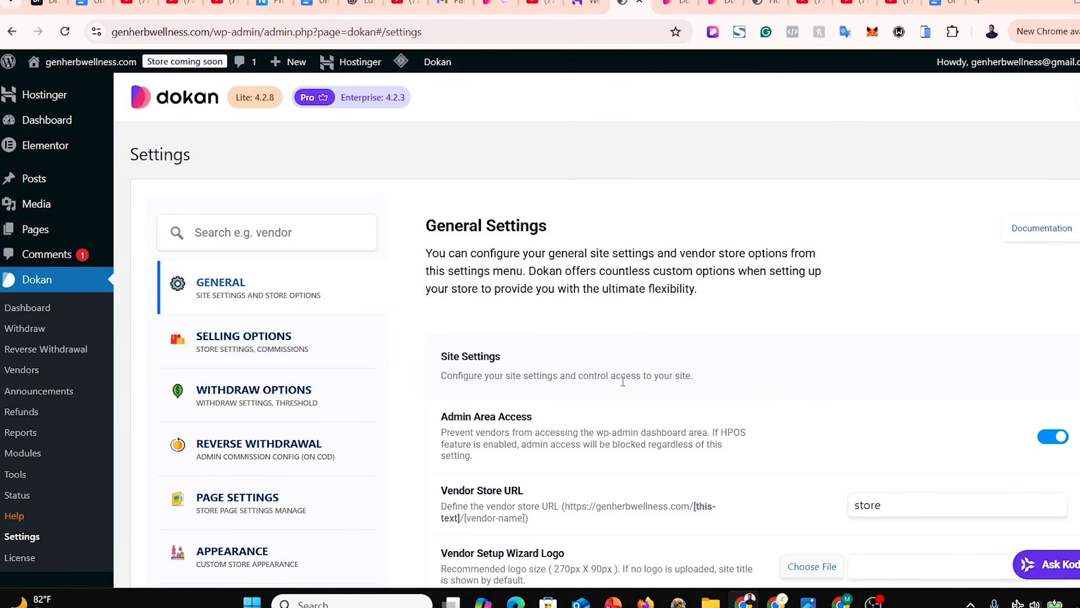
pyautogui.scroll(-10, 605, 330)
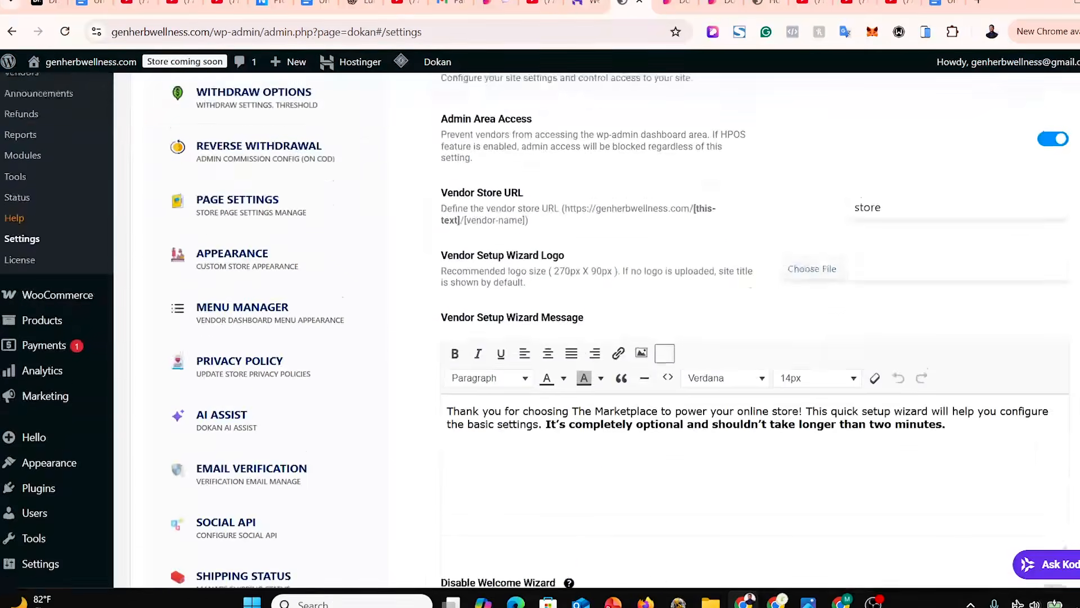
pyautogui.scroll(10, 605, 329)
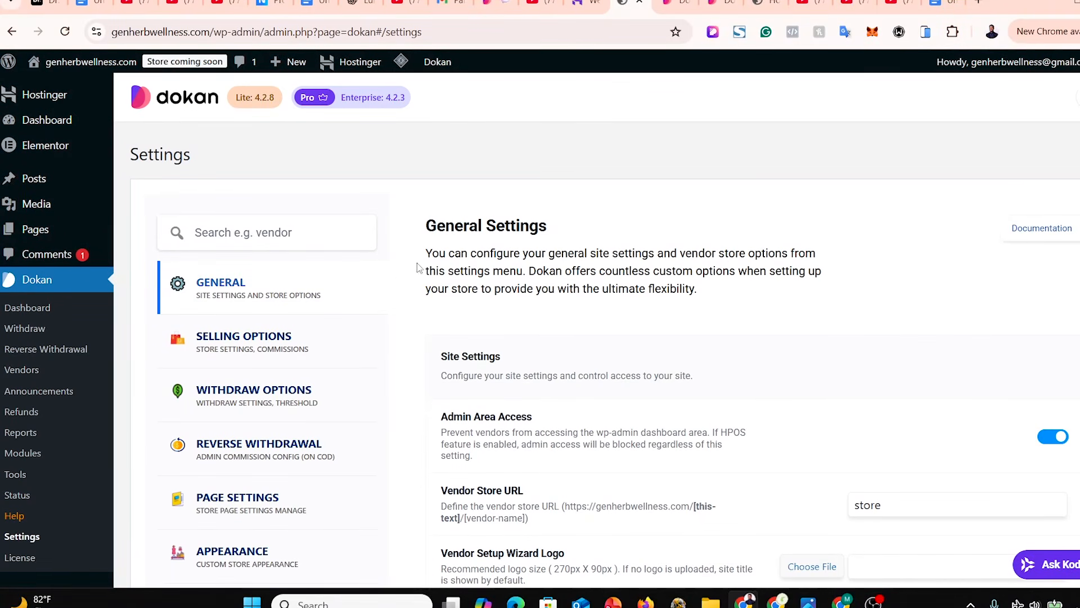
# Open the live site's front end in a new tab and look over its home page.
pyautogui.moveTo(79, 63)
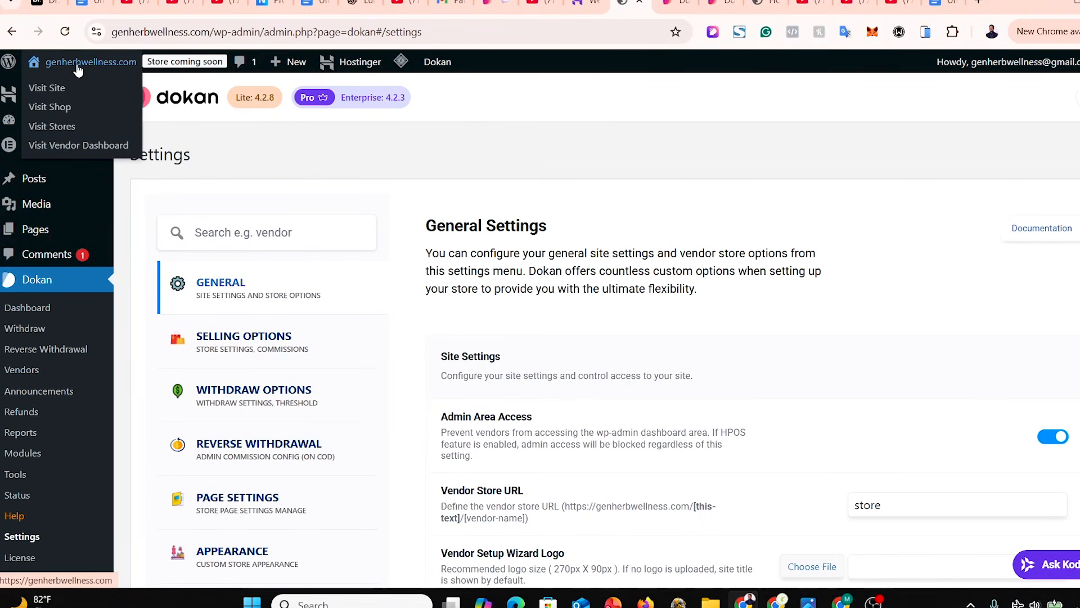
pyautogui.rightClick(55, 91)
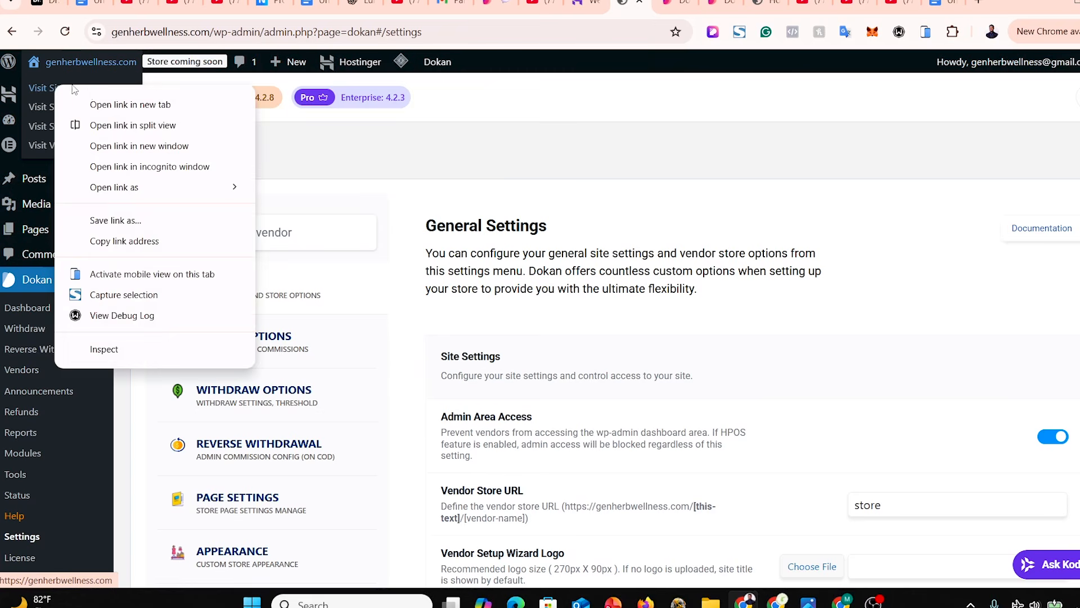
pyautogui.click(112, 104)
pyautogui.click(647, 5)
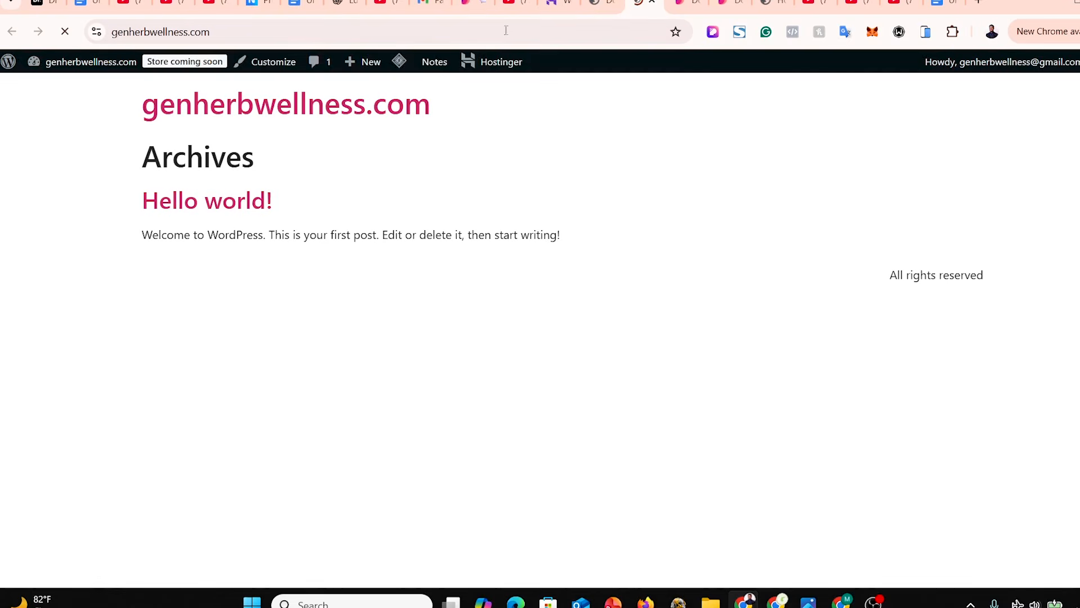
pyautogui.hotkey('ctrl', 'a')
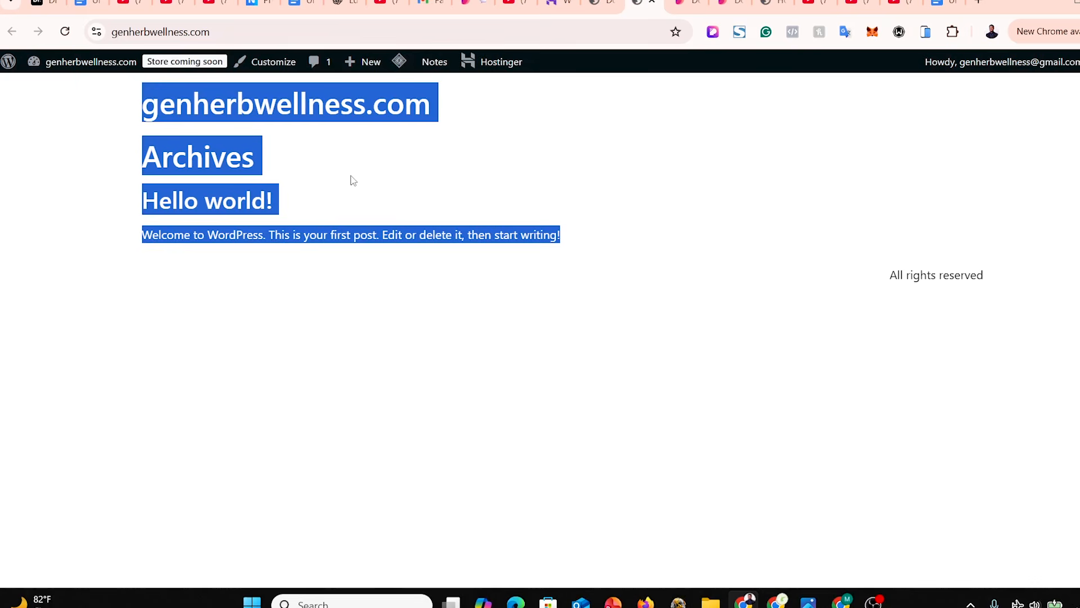
pyautogui.click(377, 162)
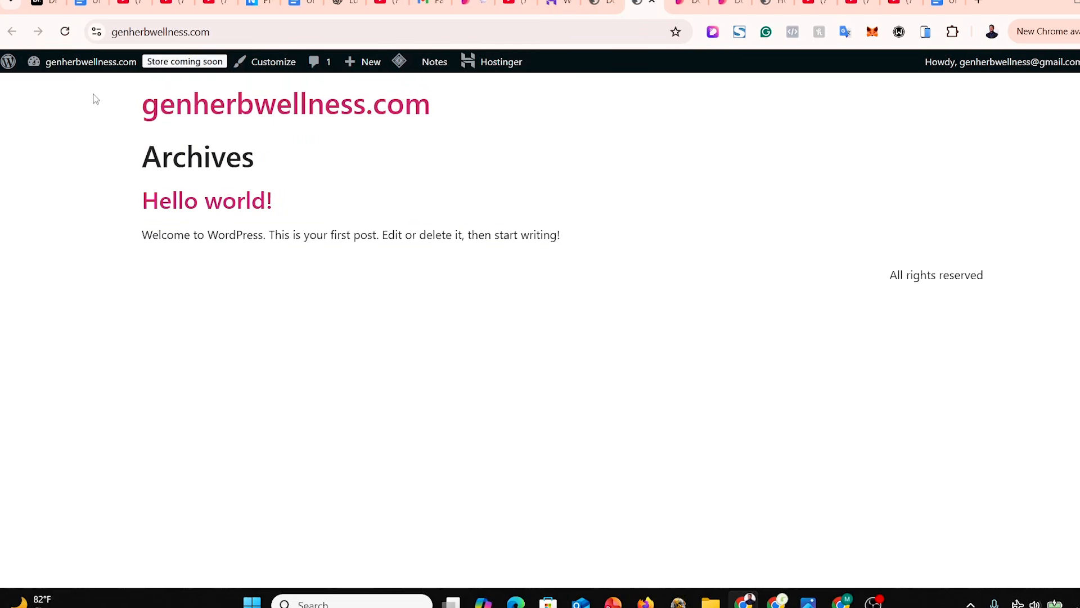
# Go to the site's Themes page and view the details of the active Hello Elementor theme.
pyautogui.moveTo(65, 65)
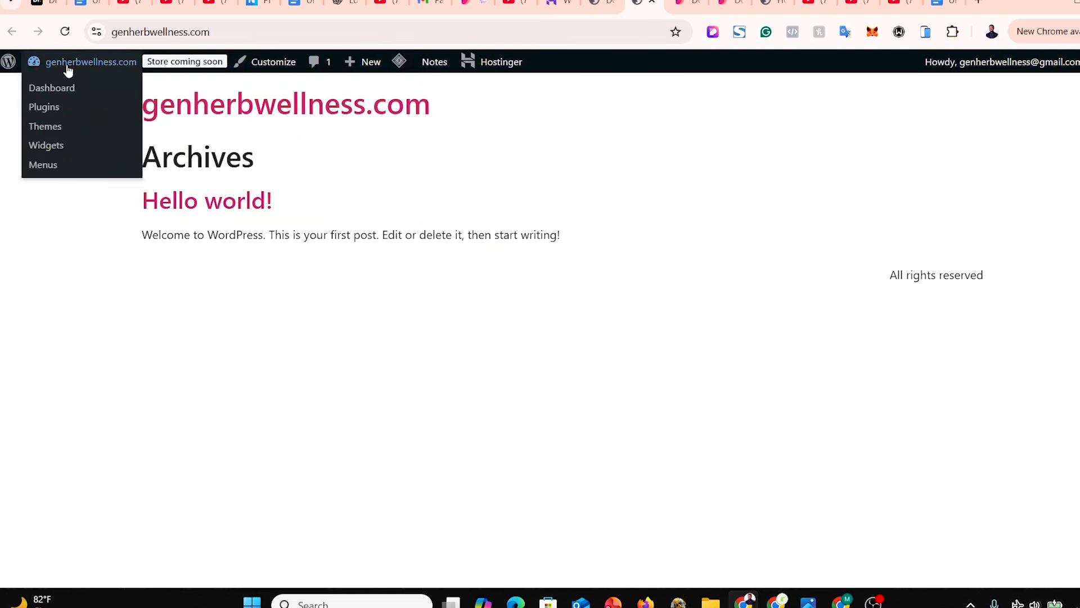
pyautogui.click(47, 131)
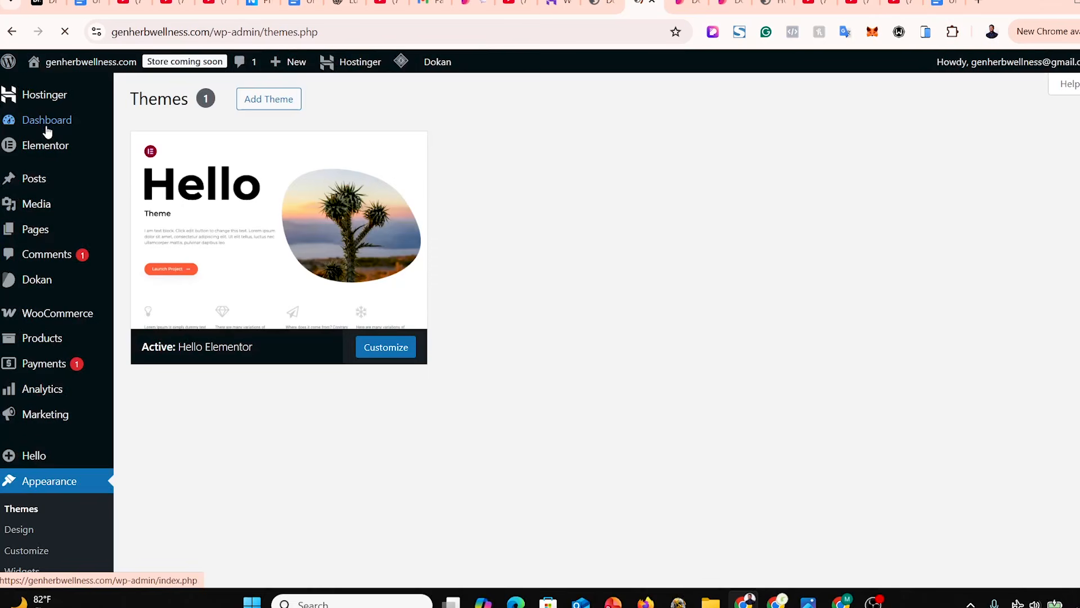
pyautogui.click(288, 267)
pyautogui.scroll(-3, 288, 267)
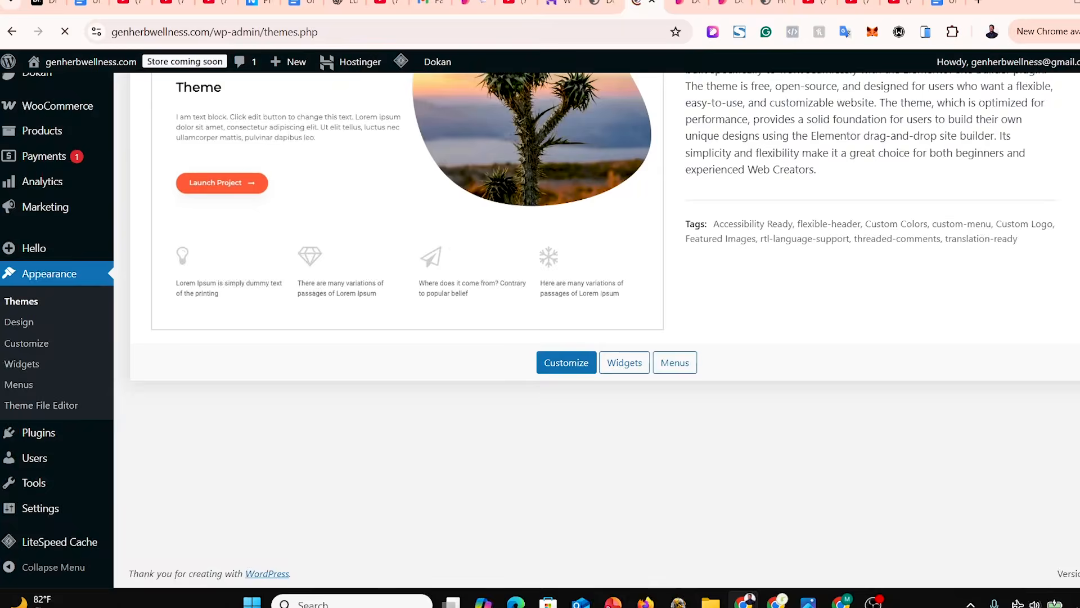
pyautogui.scroll(4, 445, 288)
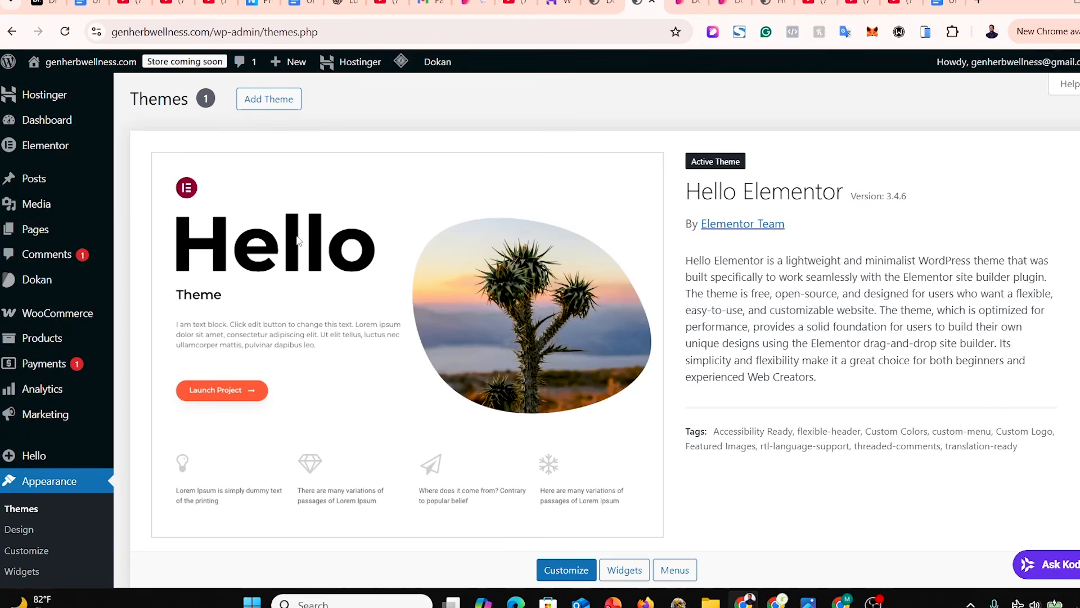
# Switch to the Dokan website, open its compatible themes page and compare the Dokani and Otel themes.
pyautogui.click(687, 4)
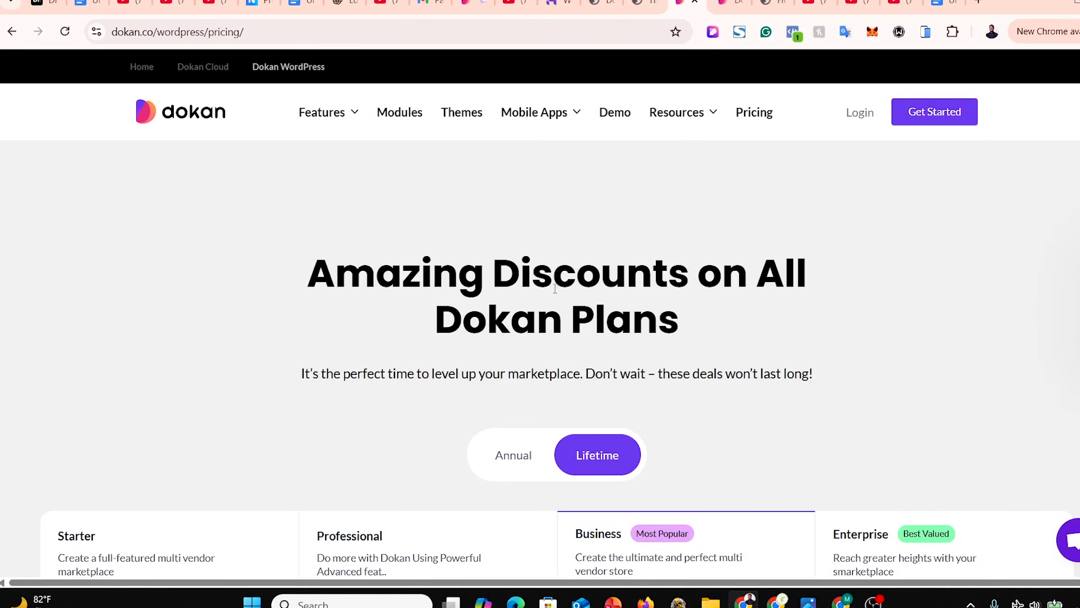
pyautogui.click(458, 116)
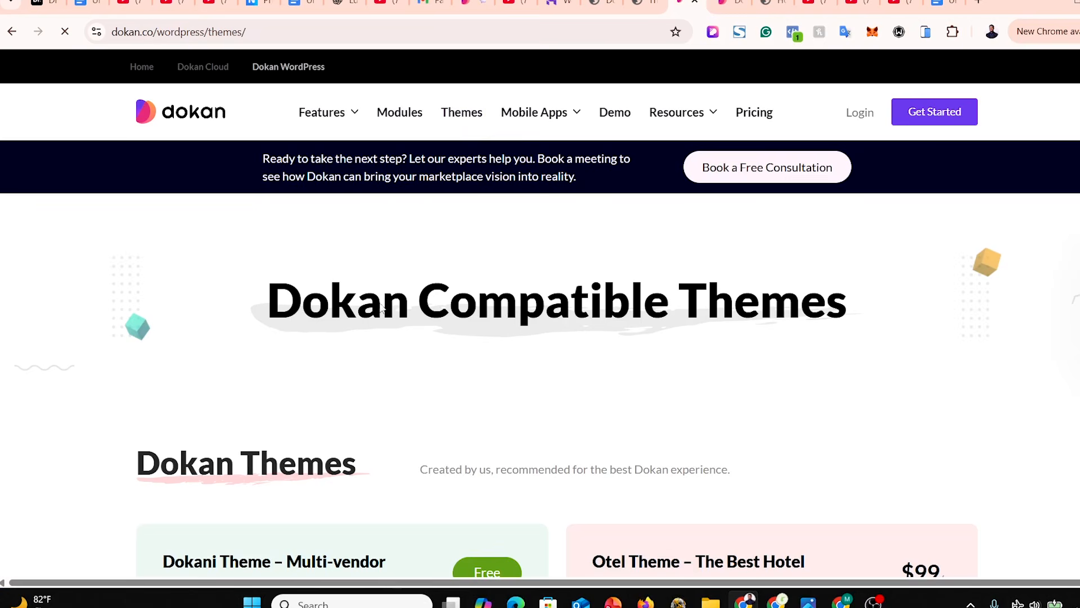
pyautogui.moveTo(266, 303); pyautogui.dragTo(926, 302)
pyautogui.scroll(-7, 540, 315)
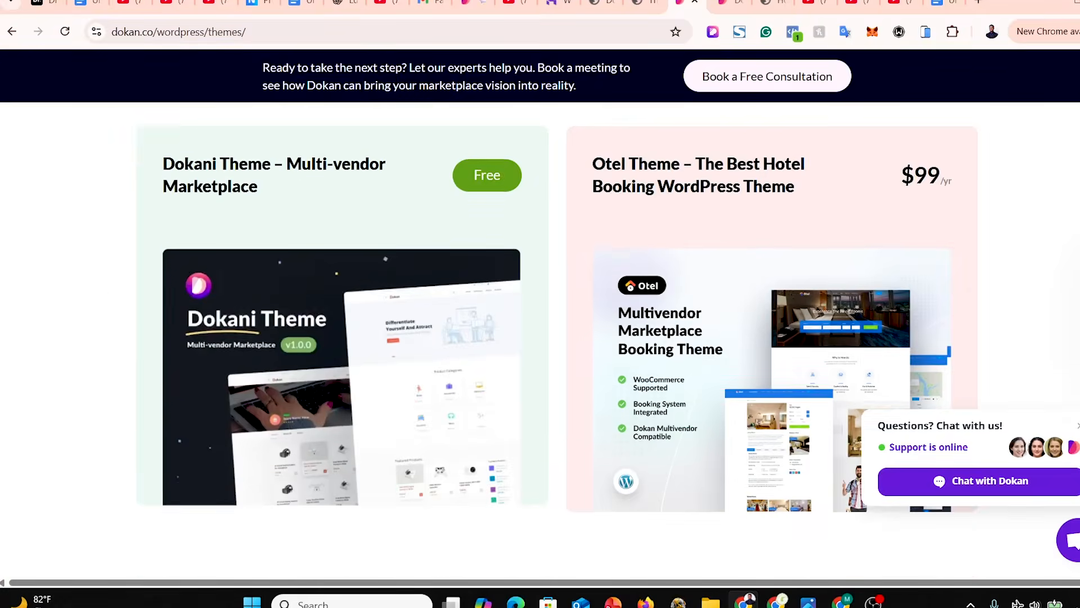
pyautogui.scroll(1, 540, 315)
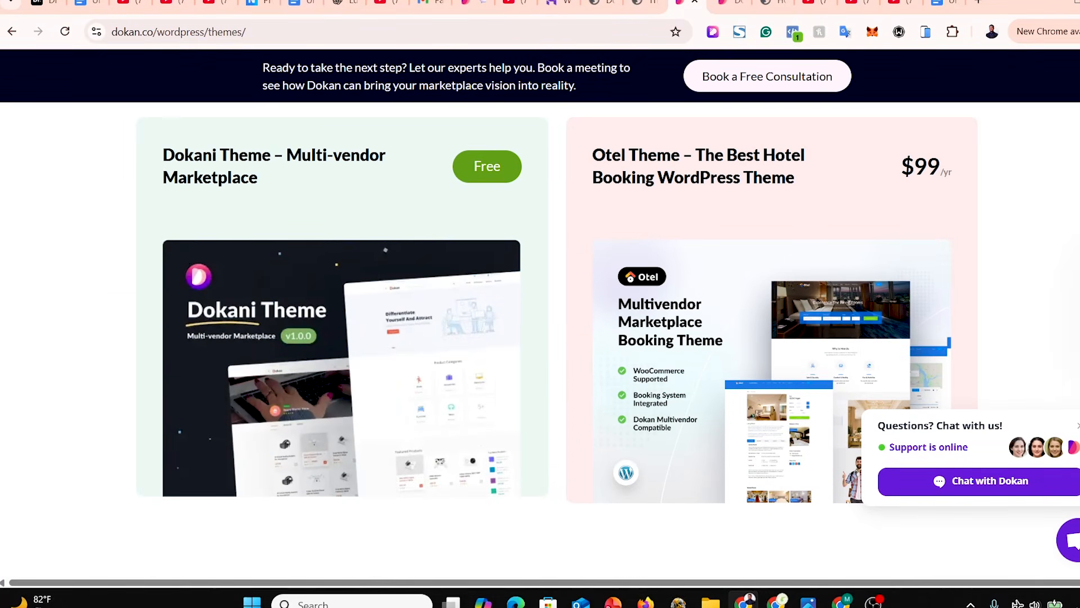
pyautogui.scroll(1, 314, 225)
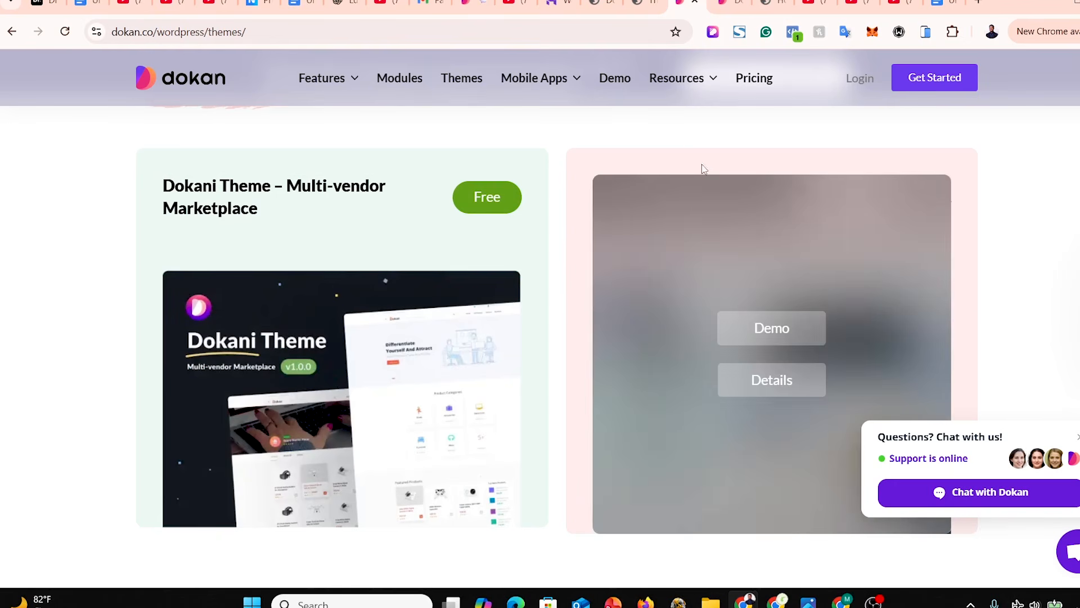
pyautogui.scroll(-3, 969, 208)
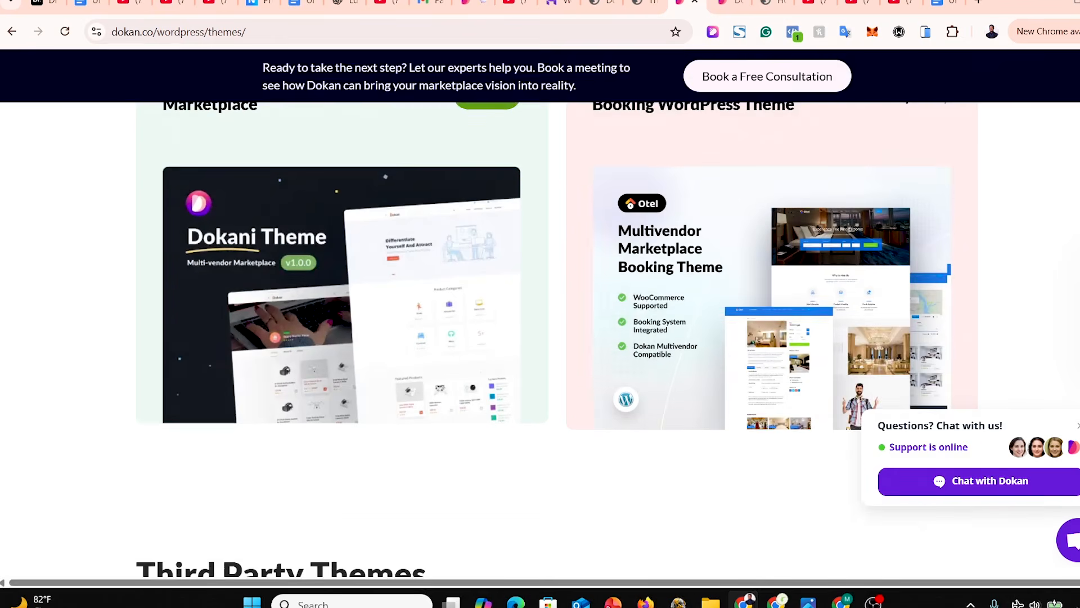
# Open the Dokani theme's details page and review its description and design preview.
pyautogui.moveTo(349, 241)
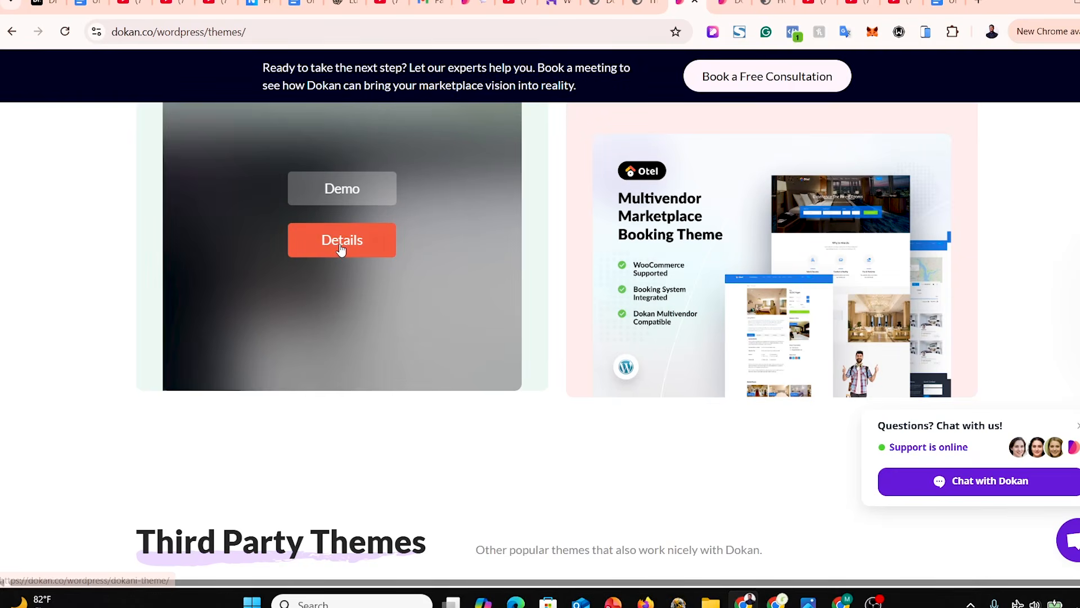
pyautogui.click(341, 248)
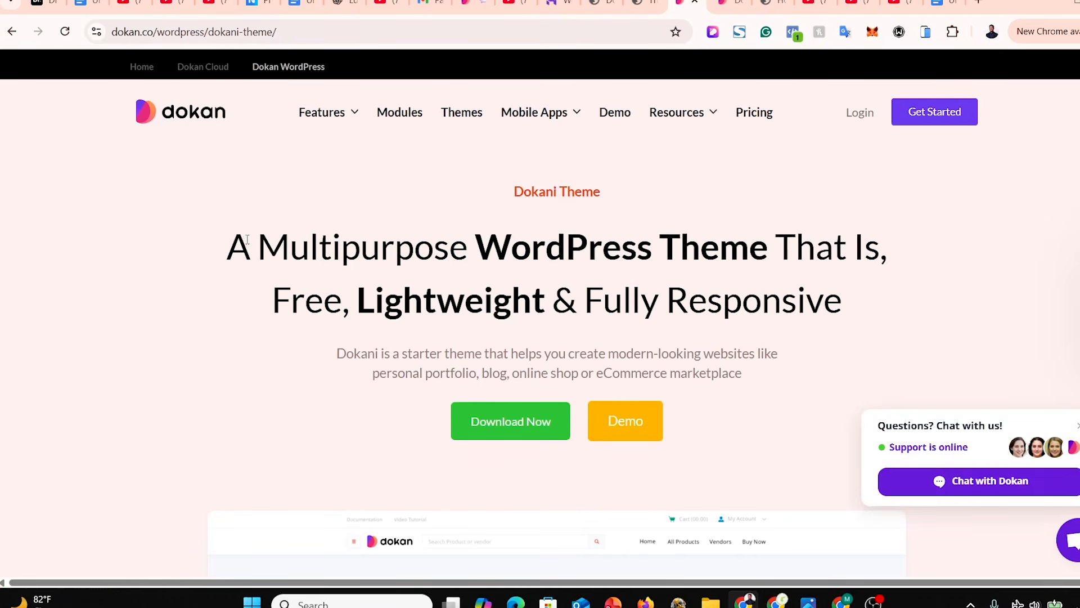
pyautogui.moveTo(222, 248); pyautogui.dragTo(813, 340)
pyautogui.click(841, 342)
pyautogui.scroll(-8, 540, 312)
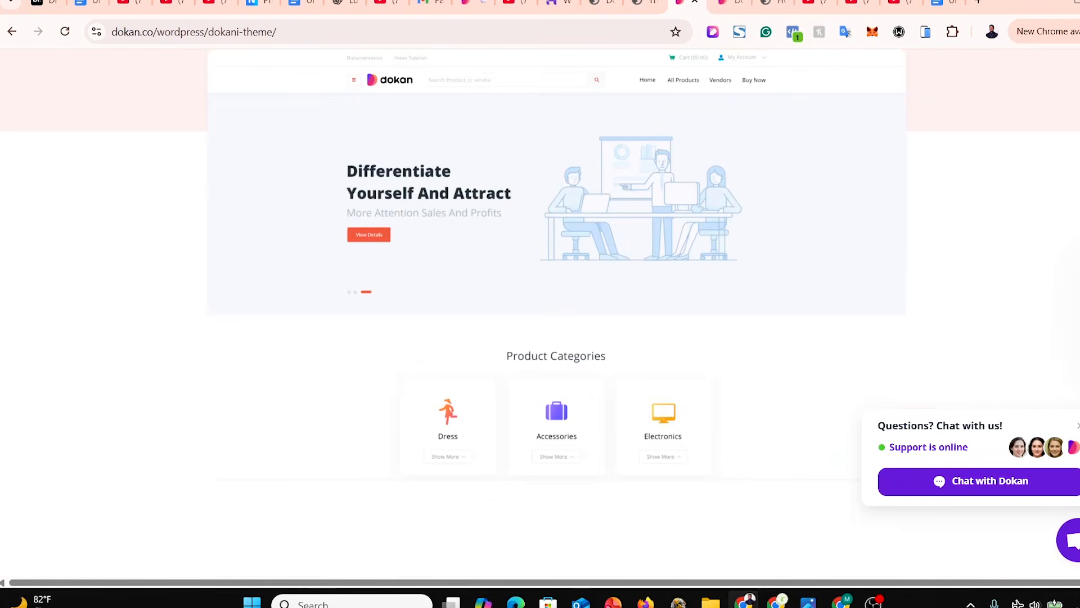
pyautogui.scroll(7, 797, 285)
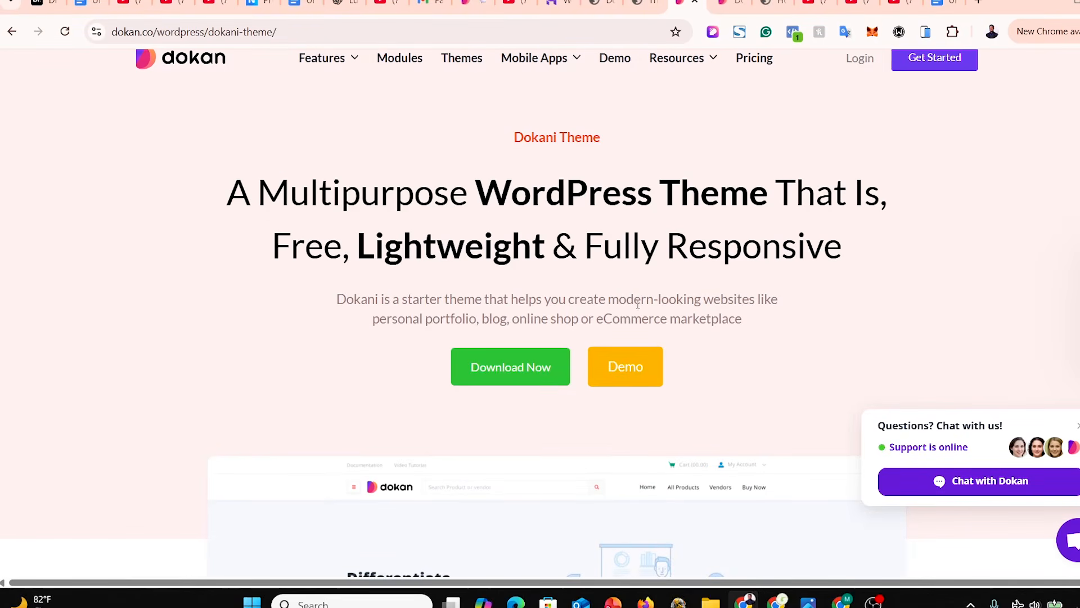
pyautogui.moveTo(627, 301); pyautogui.dragTo(734, 301)
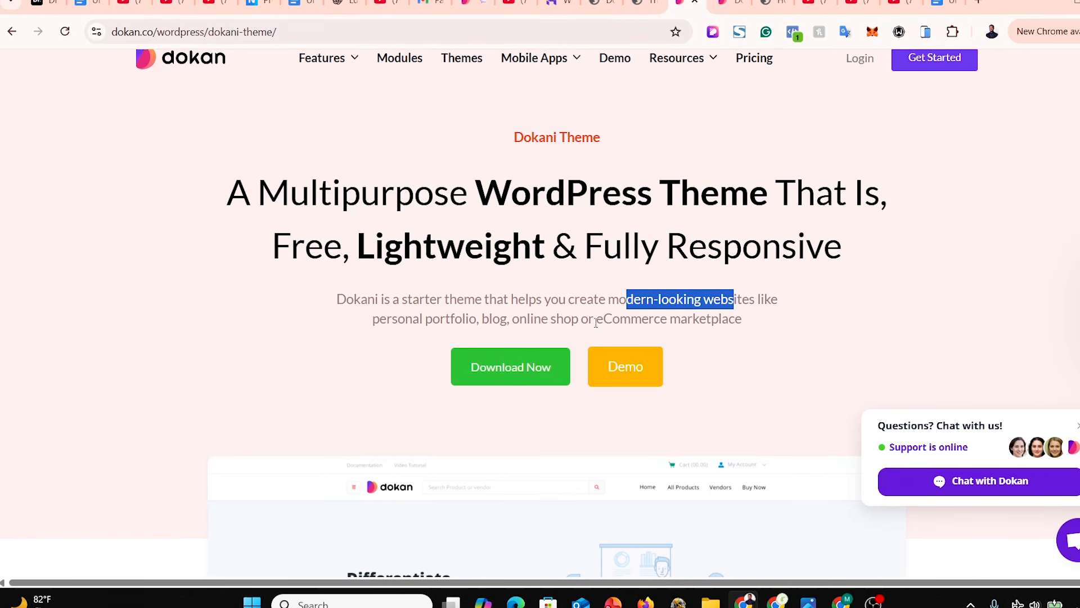
pyautogui.moveTo(602, 319)
pyautogui.mouseDown()
pyautogui.moveTo(752, 321)
pyautogui.moveTo(596, 323)
pyautogui.mouseUp()
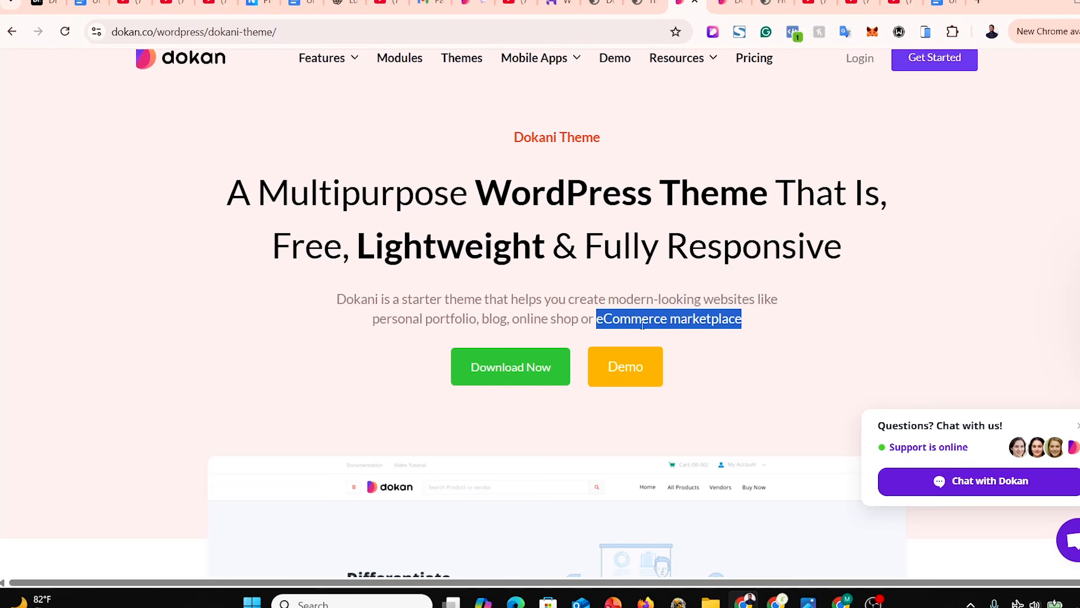
pyautogui.click(725, 341)
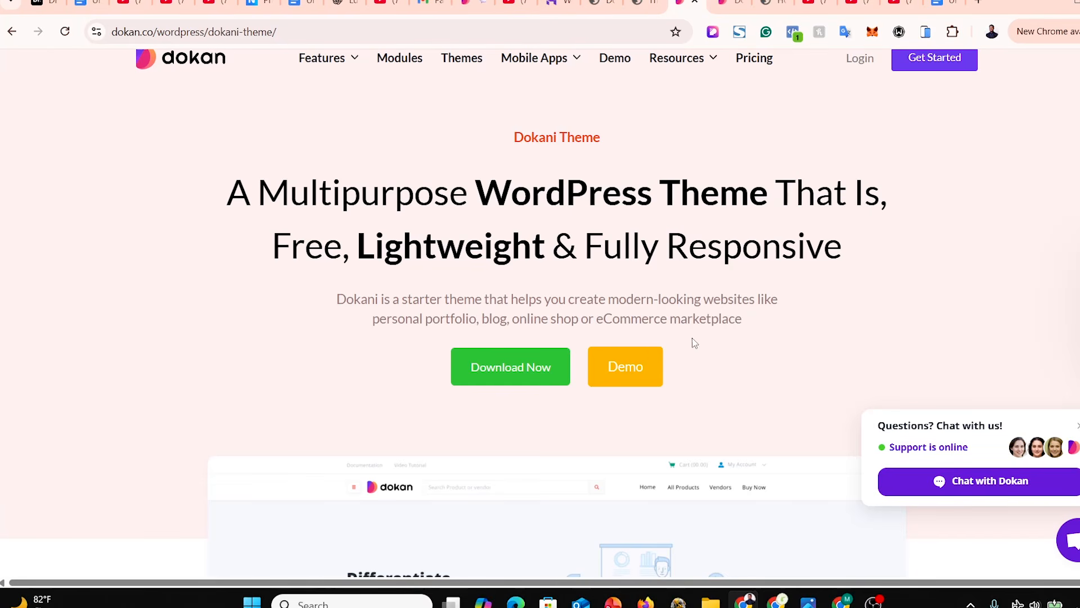
# Download the Dokani theme and install it on the WordPress site by uploading dokani-develop.zip.
pyautogui.click(500, 374)
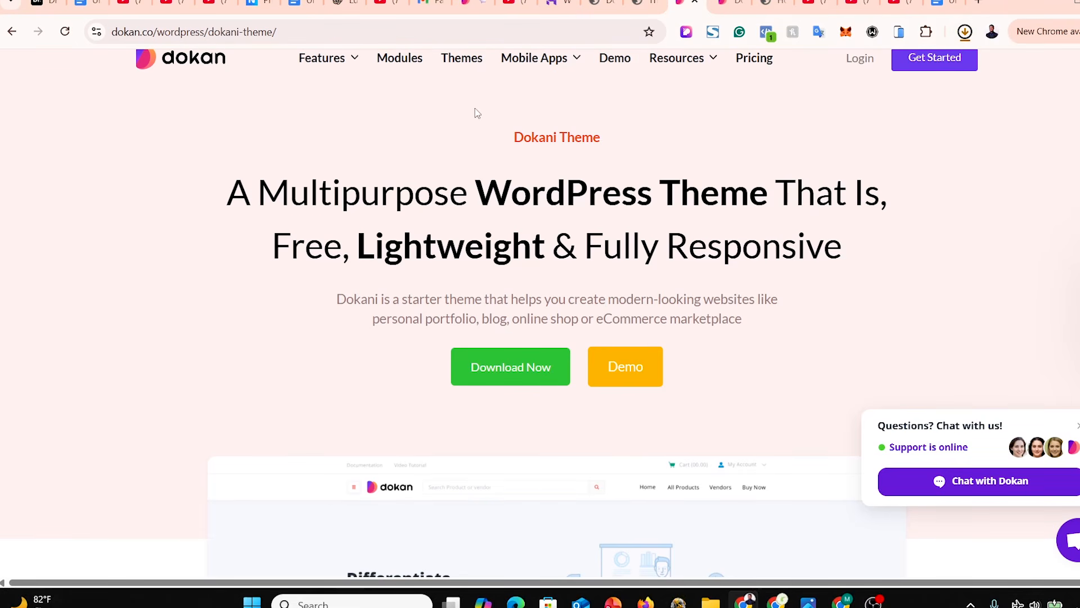
pyautogui.click(597, 3)
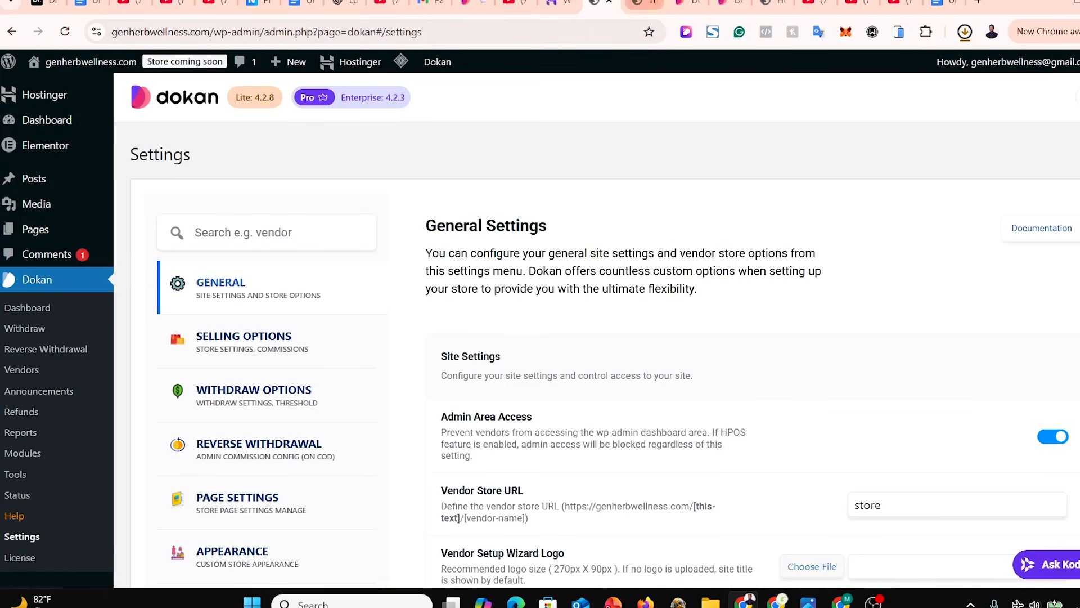
pyautogui.click(637, 3)
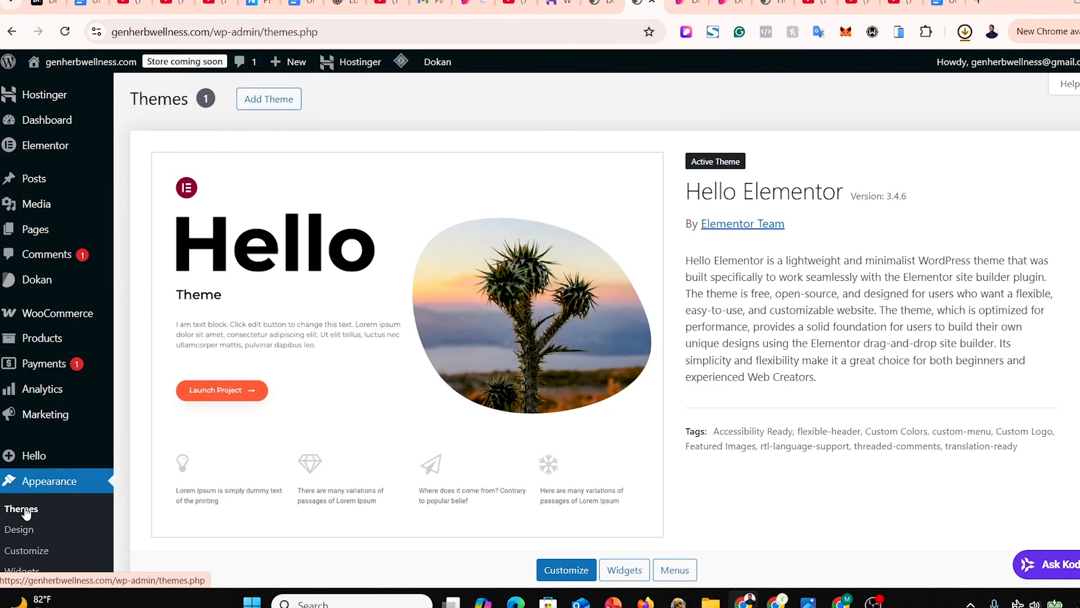
pyautogui.click(262, 99)
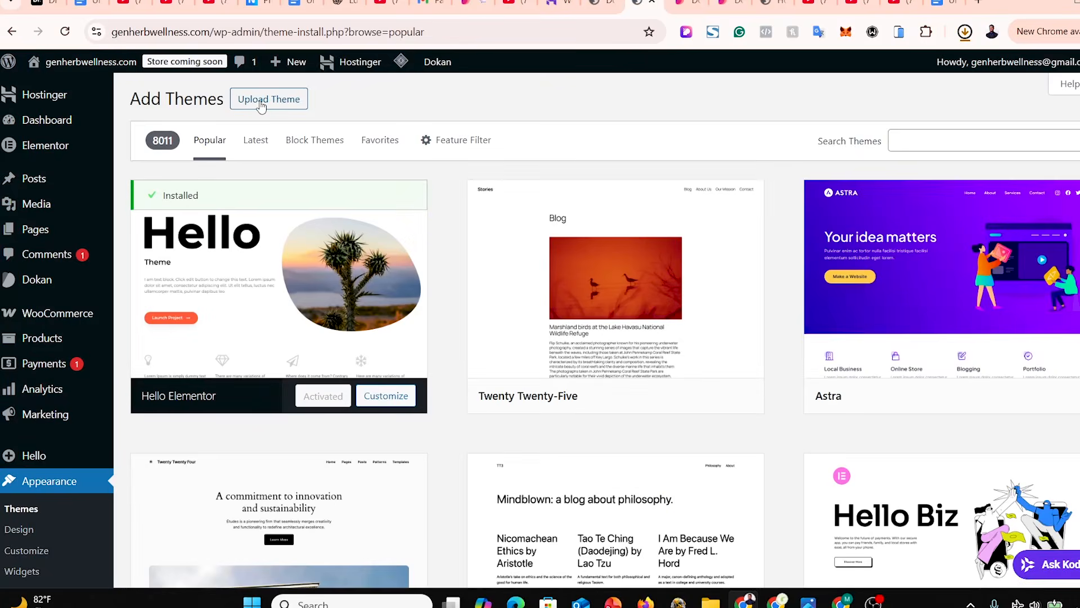
pyautogui.click(263, 101)
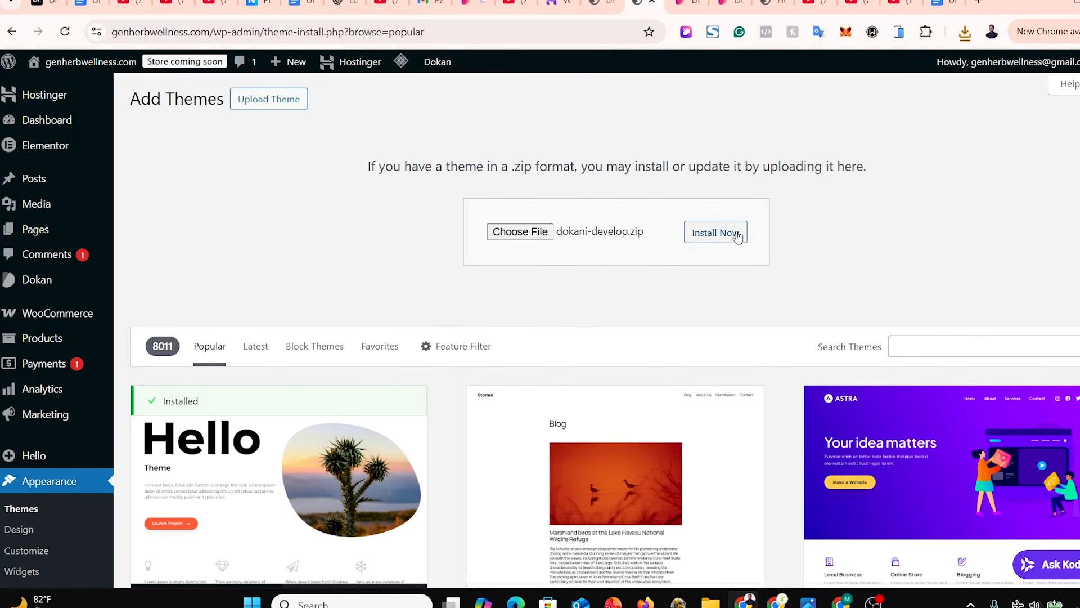
pyautogui.click(724, 241)
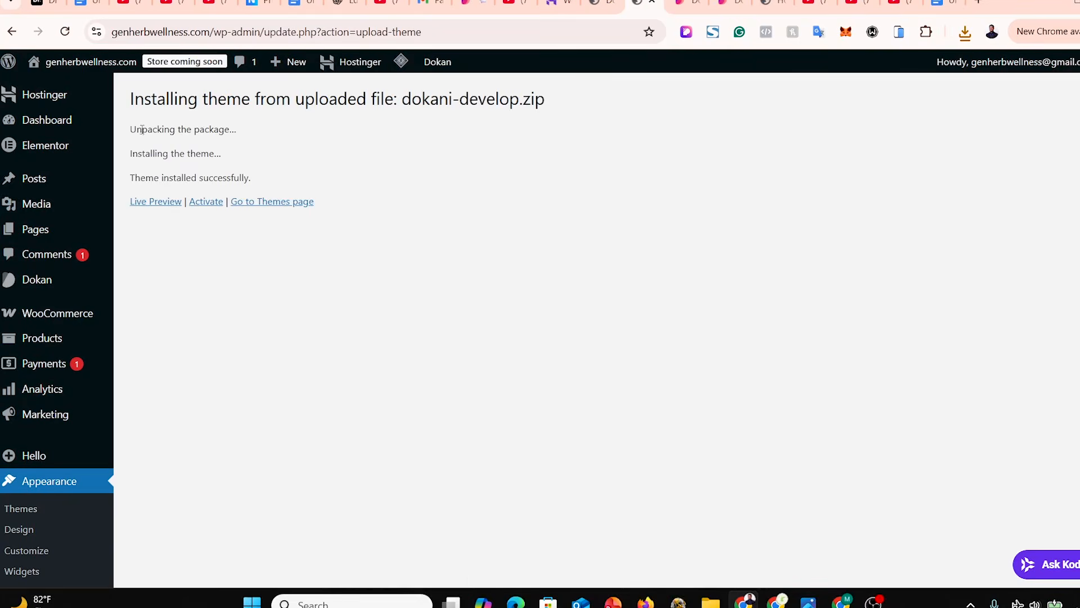
# Check the installation log and activate the Dokani theme.
pyautogui.moveTo(136, 153); pyautogui.dragTo(412, 184)
pyautogui.click(412, 184)
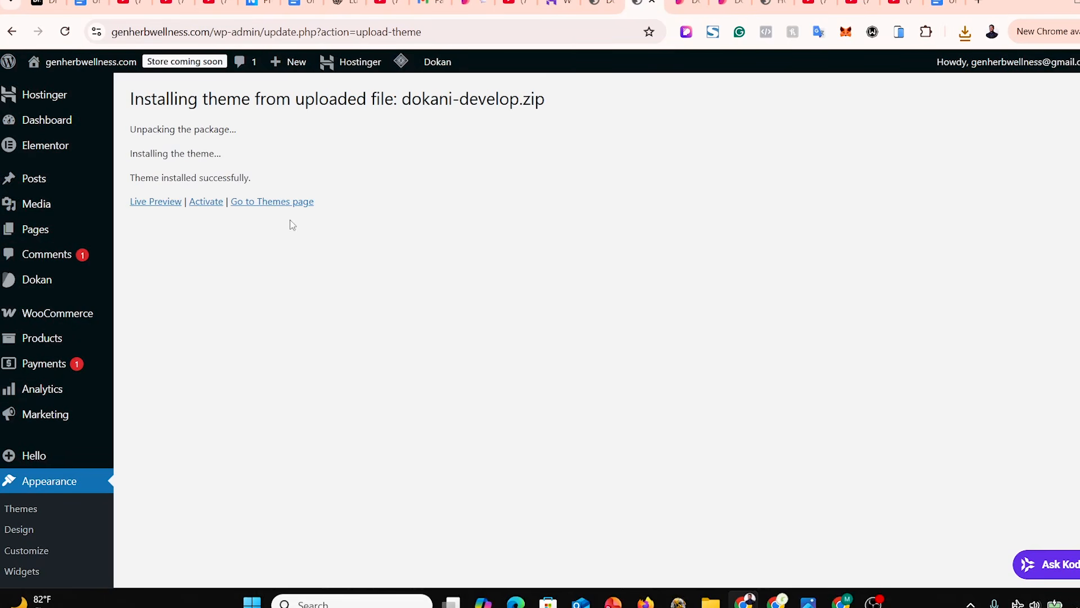
pyautogui.click(207, 203)
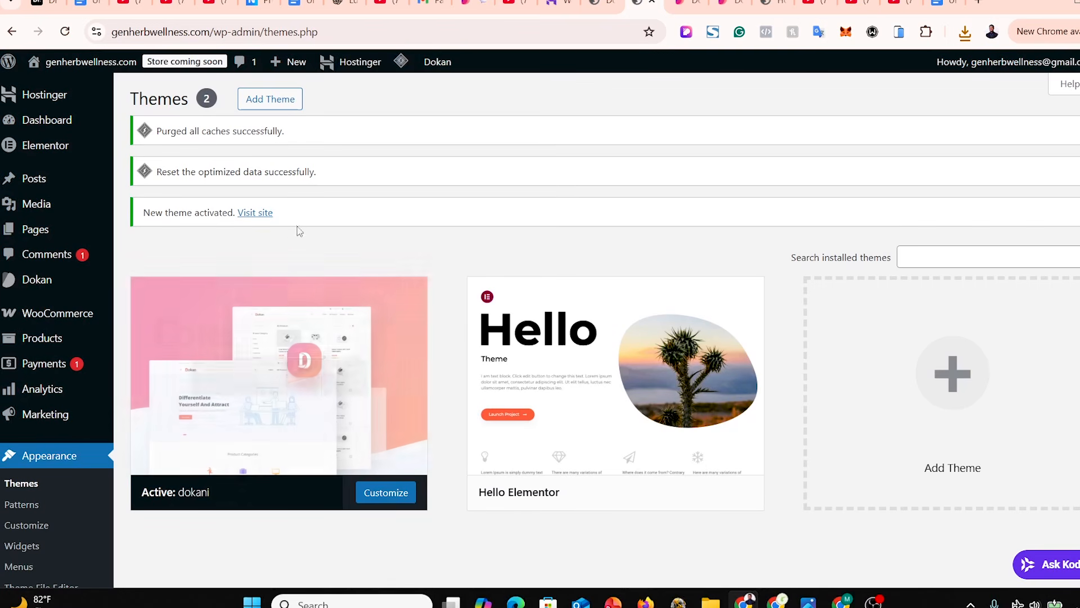
# Visit the site and examine its new front end, including the cart, vendor dashboard and account menus.
pyautogui.click(254, 215)
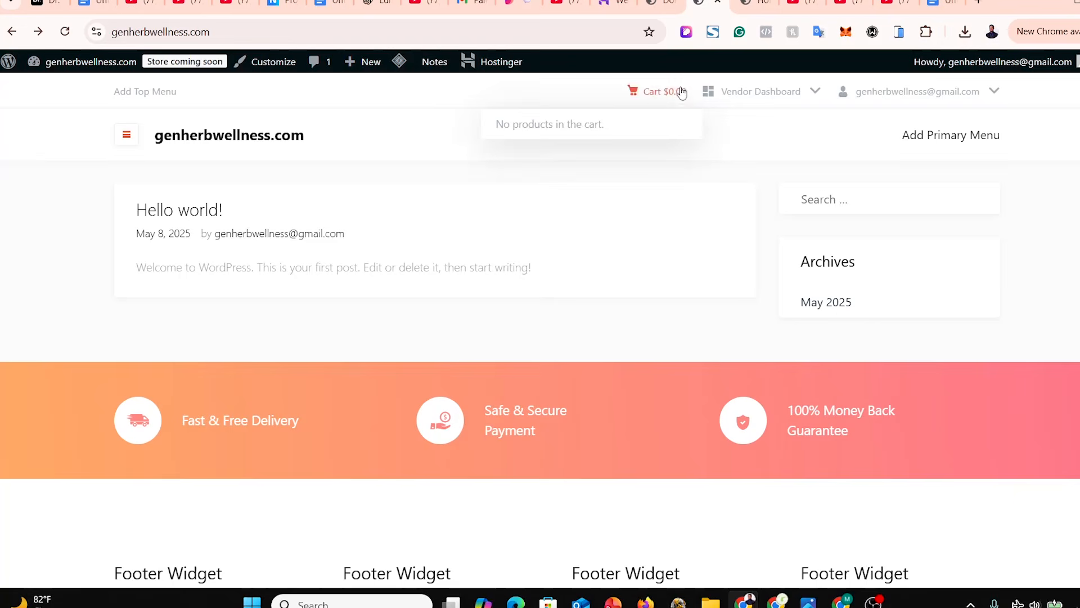
pyautogui.moveTo(644, 92)
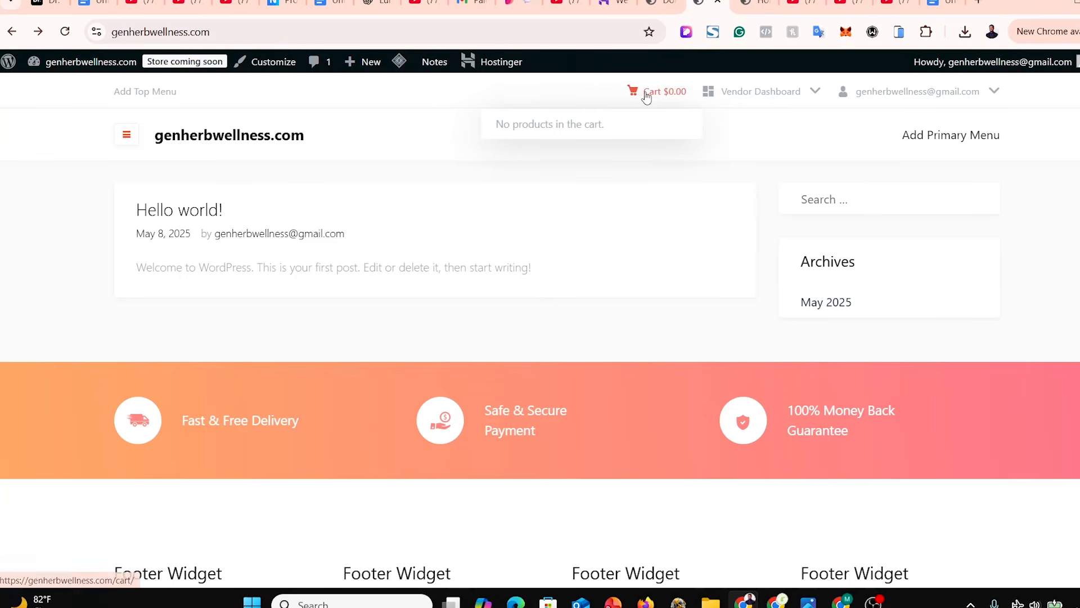
pyautogui.moveTo(754, 91)
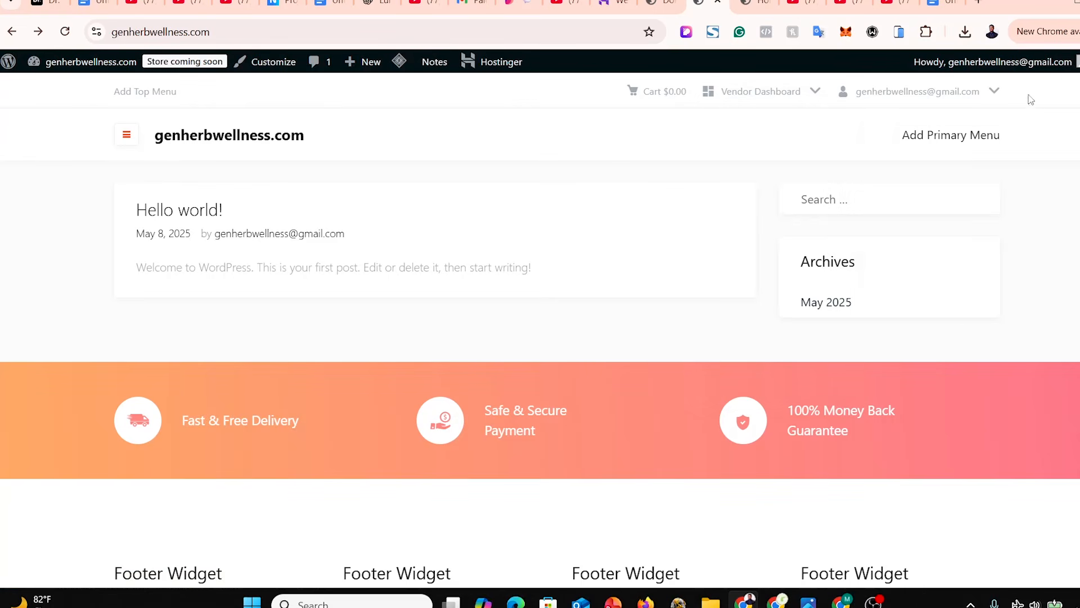
pyautogui.moveTo(981, 96)
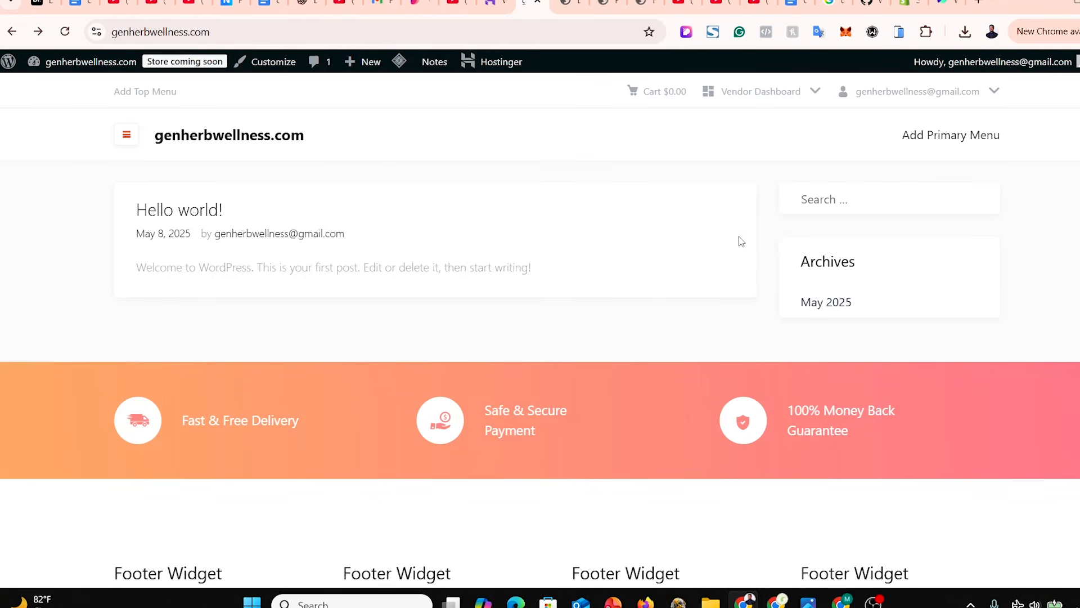
pyautogui.scroll(-3, 540, 315)
pyautogui.scroll(3, 540, 315)
# Return to the WordPress admin and open the list of all WooCommerce products.
pyautogui.click(560, 5)
pyautogui.scroll(-2, 67, 326)
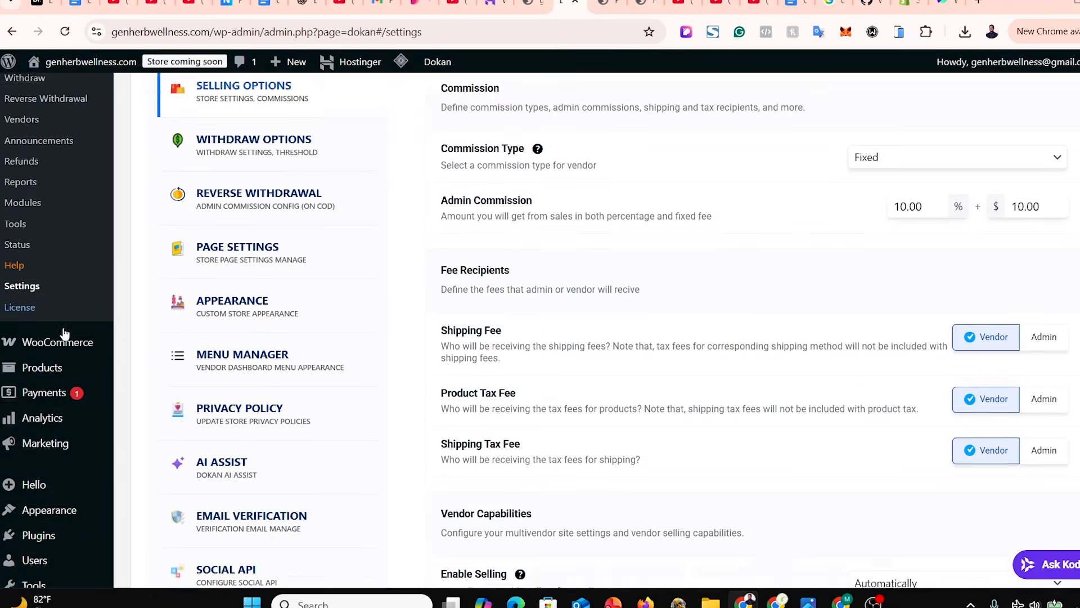
pyautogui.moveTo(46, 302)
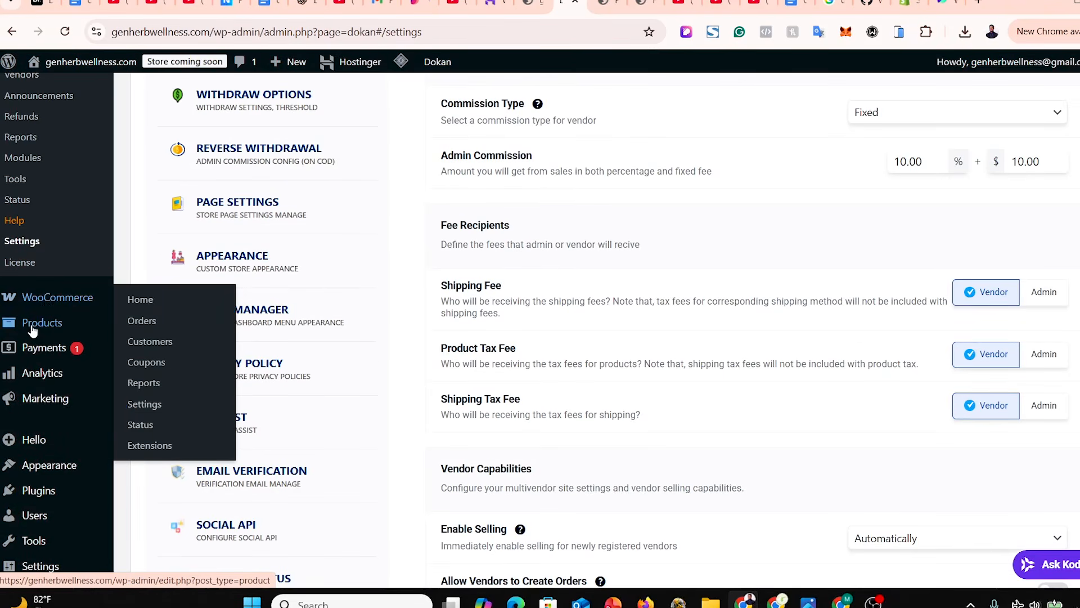
pyautogui.moveTo(36, 330)
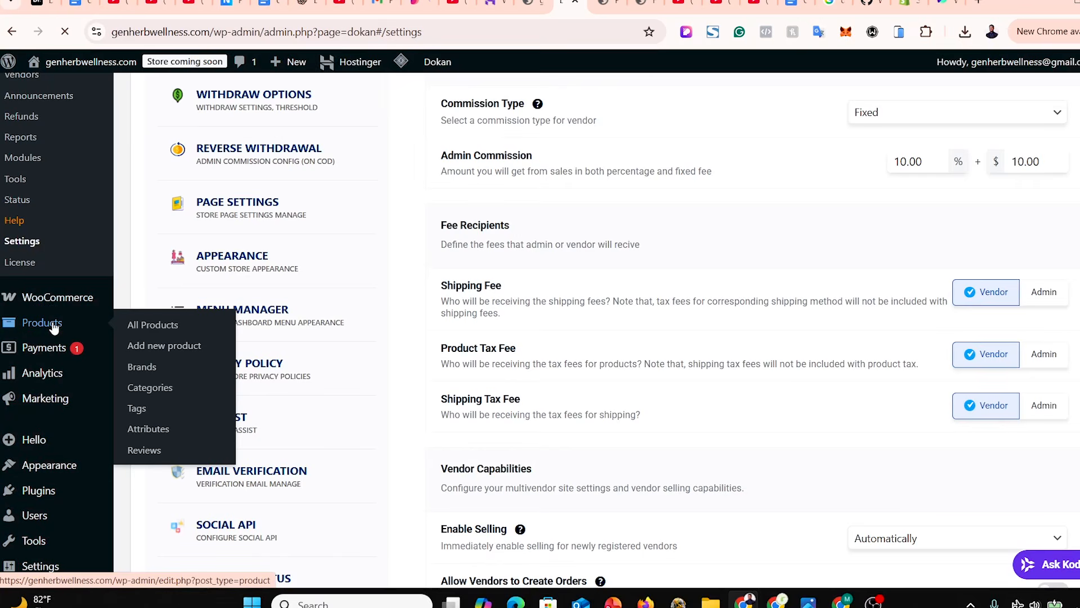
pyautogui.click(54, 328)
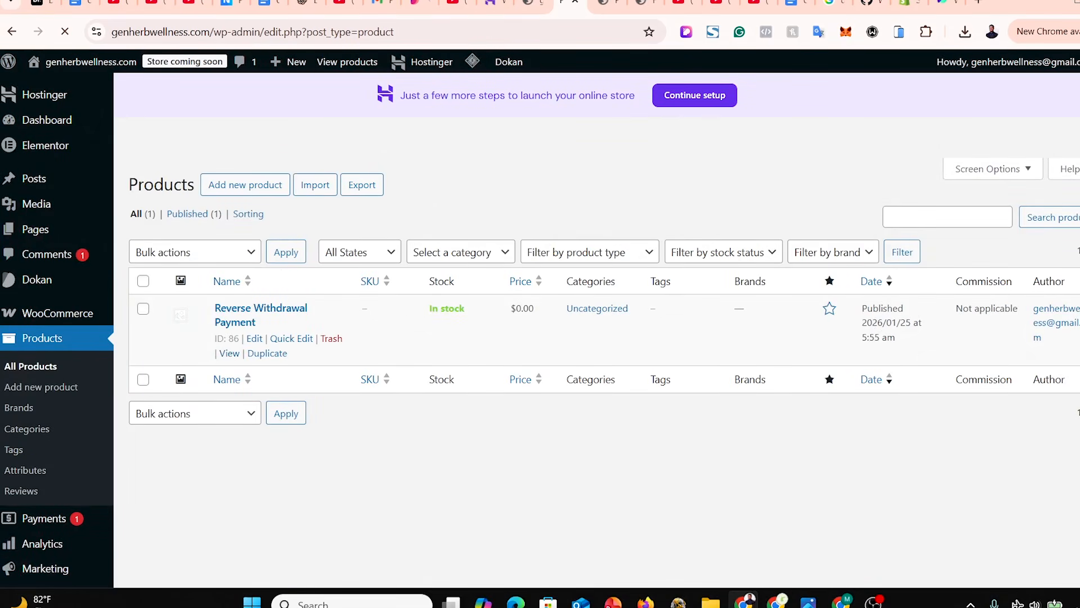
pyautogui.scroll(-2, 259, 315)
pyautogui.scroll(2, 259, 315)
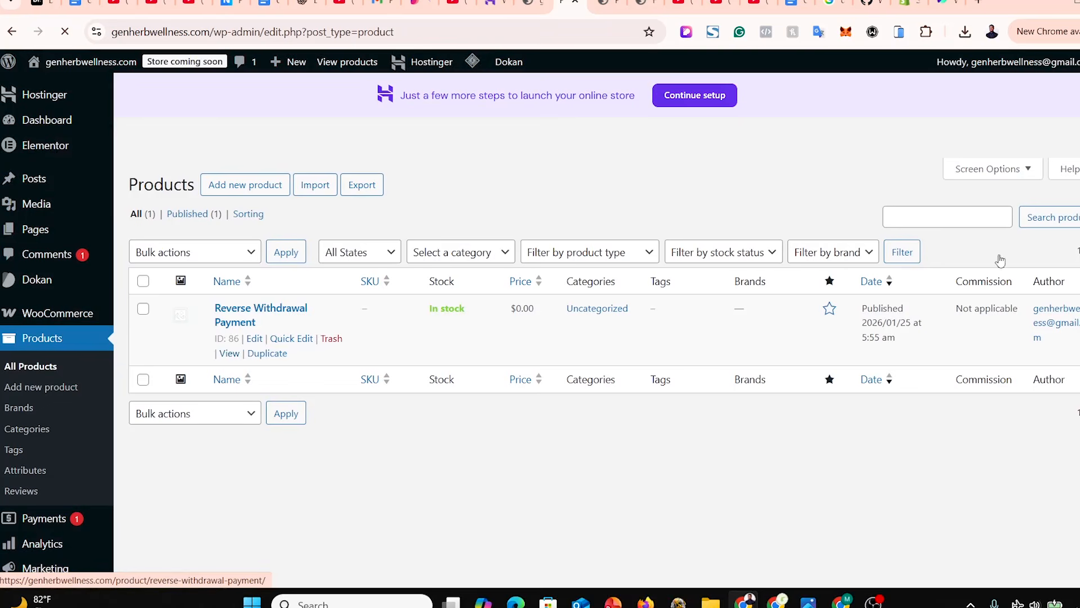
# Open the form for adding a new product and review its description, product data, slug, short description and vendor sections.
pyautogui.click(245, 191)
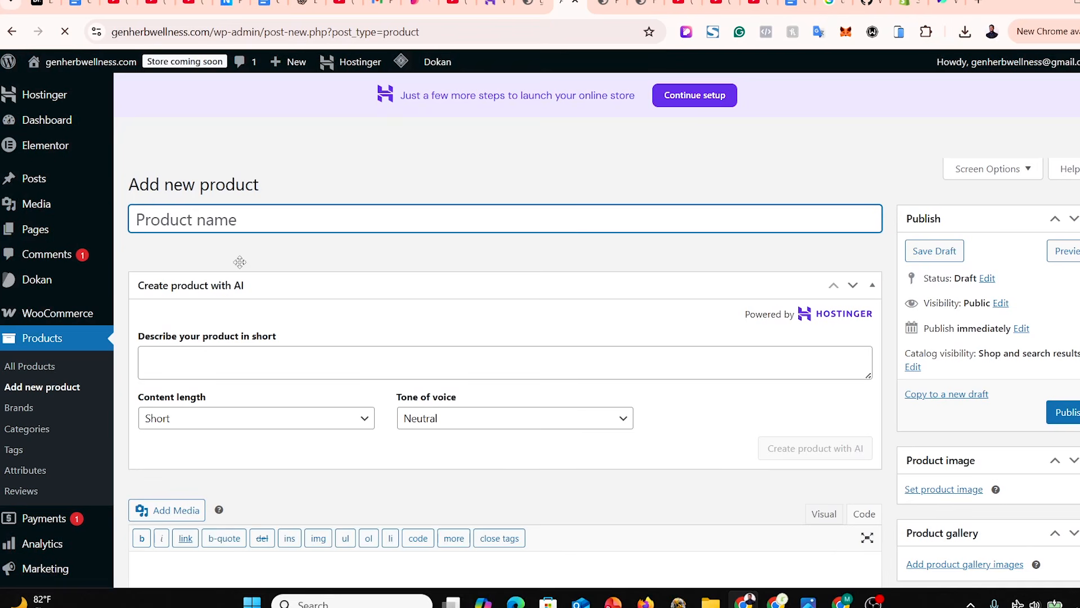
pyautogui.scroll(-10, 505, 337)
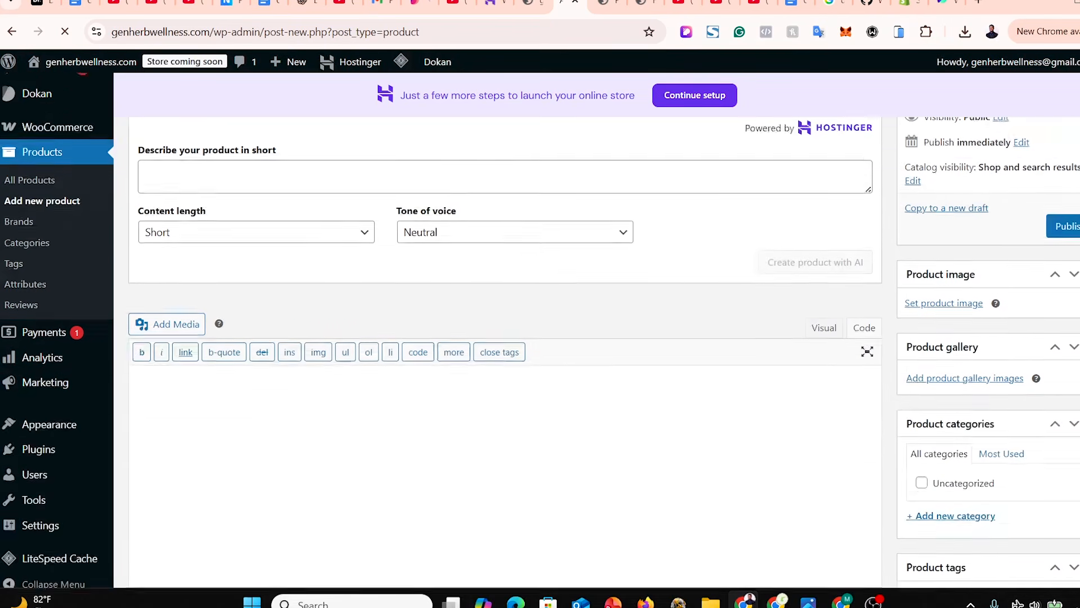
pyautogui.scroll(-4, 504, 337)
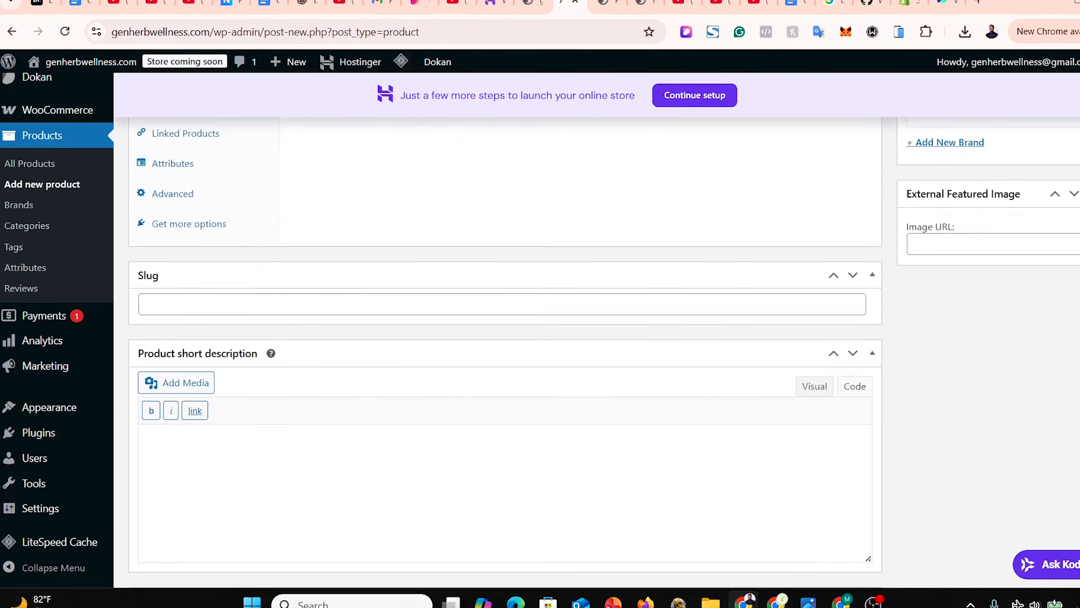
pyautogui.scroll(14, 505, 337)
pyautogui.scroll(-1, 298, 245)
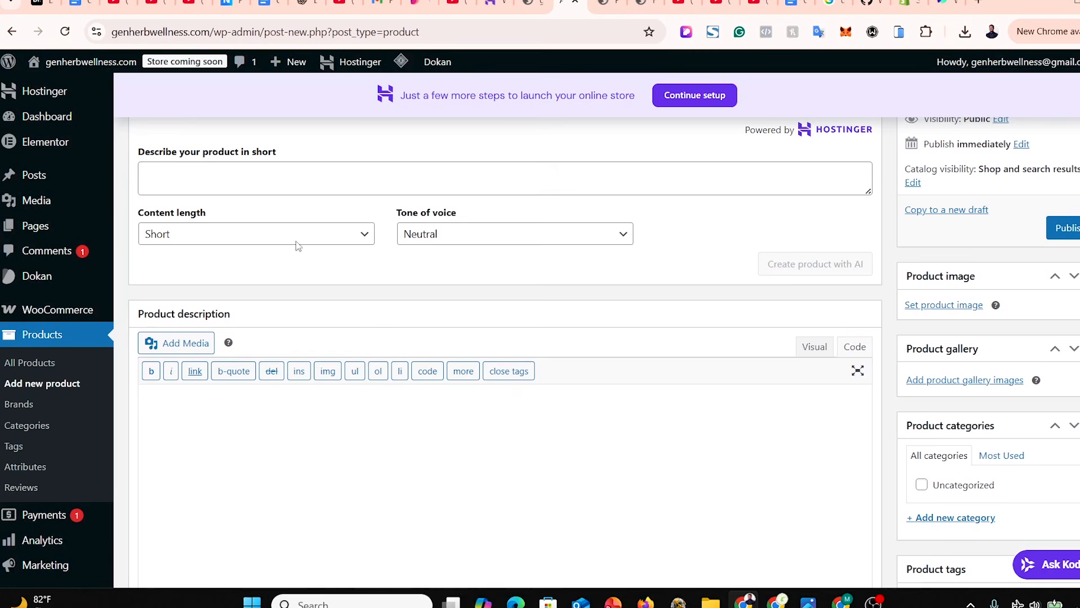
pyautogui.scroll(-10, 504, 338)
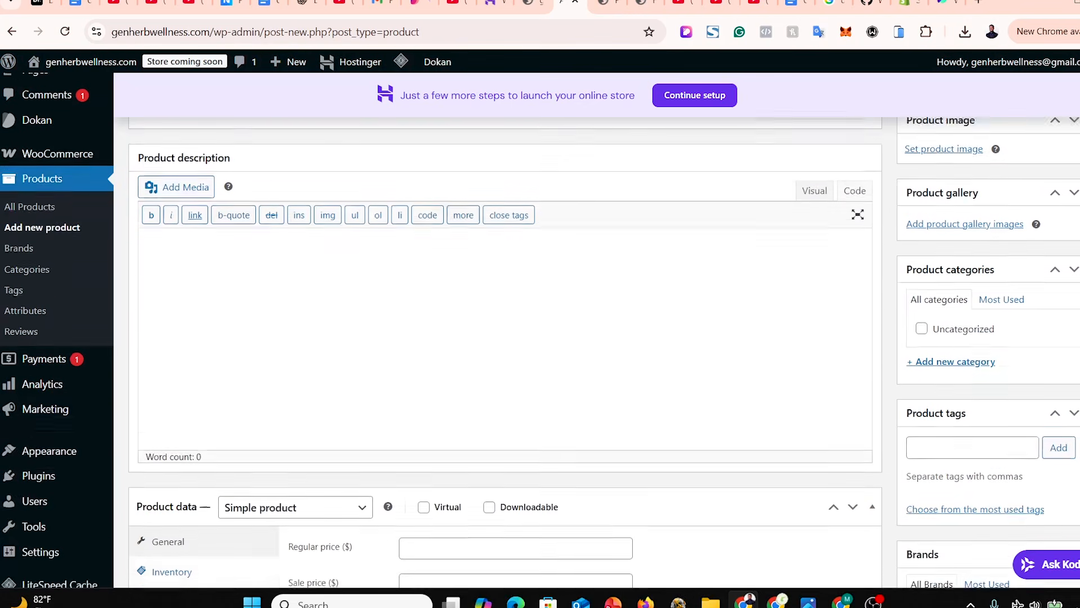
pyautogui.scroll(-2, 504, 338)
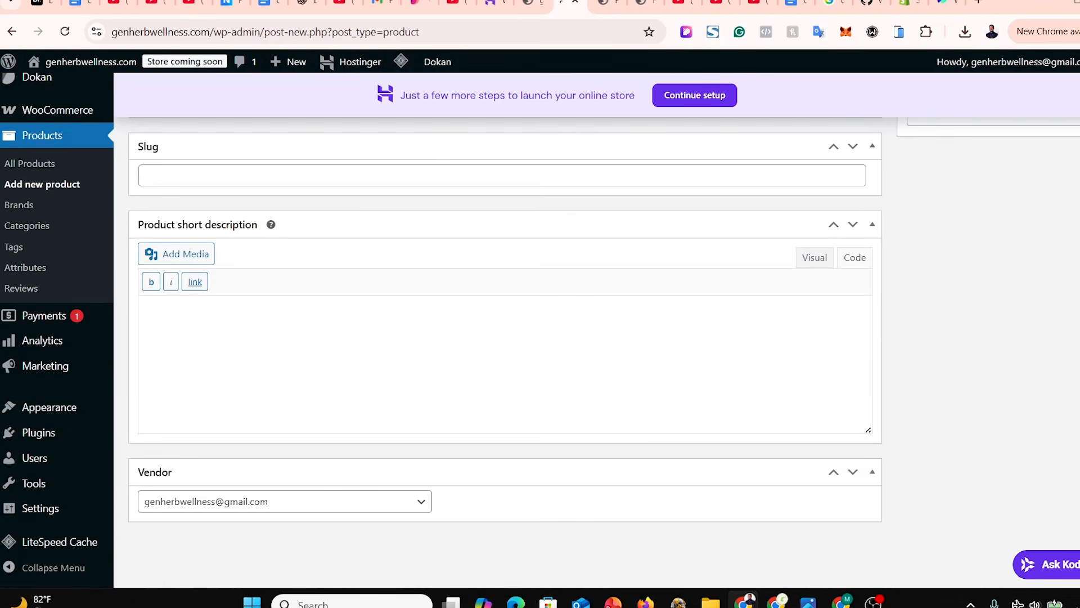
pyautogui.scroll(12, 505, 337)
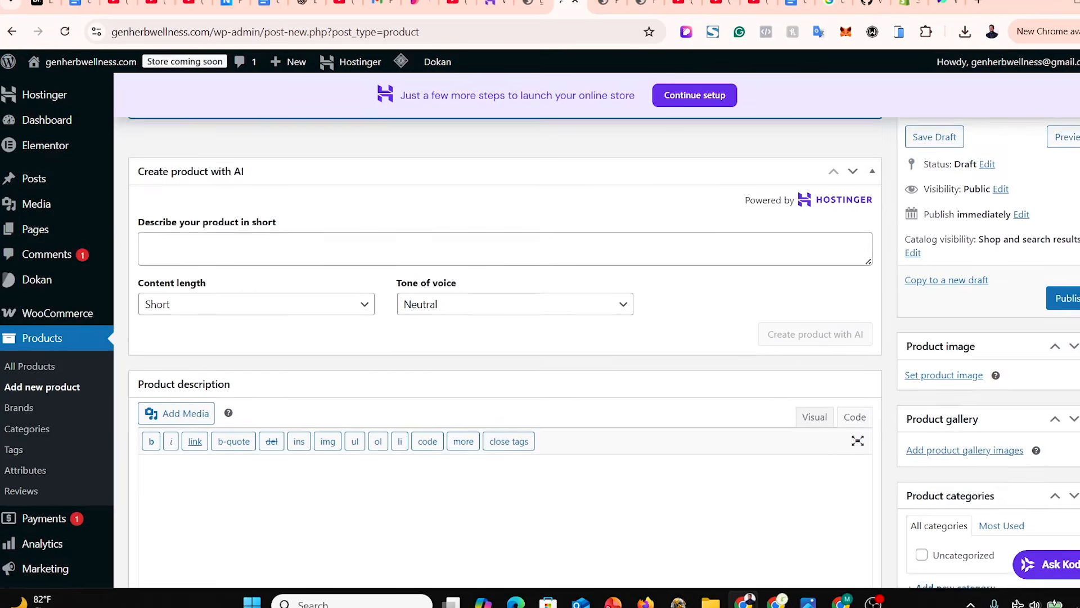
pyautogui.scroll(1, 504, 337)
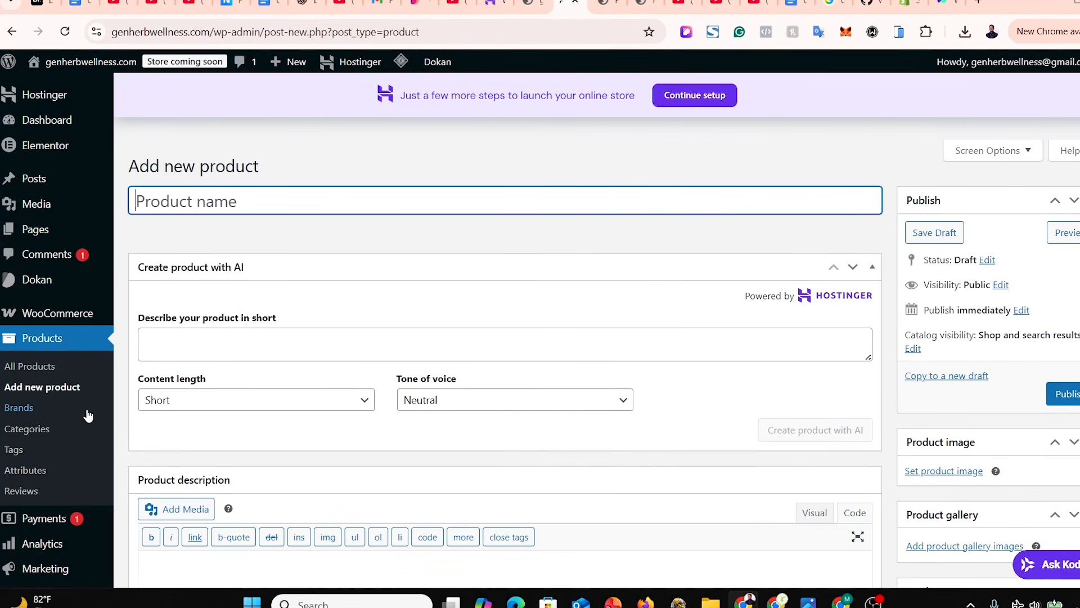
# Start a product import from the products list, uploading sample_products.csv with updating of existing products enabled.
pyautogui.click(27, 369)
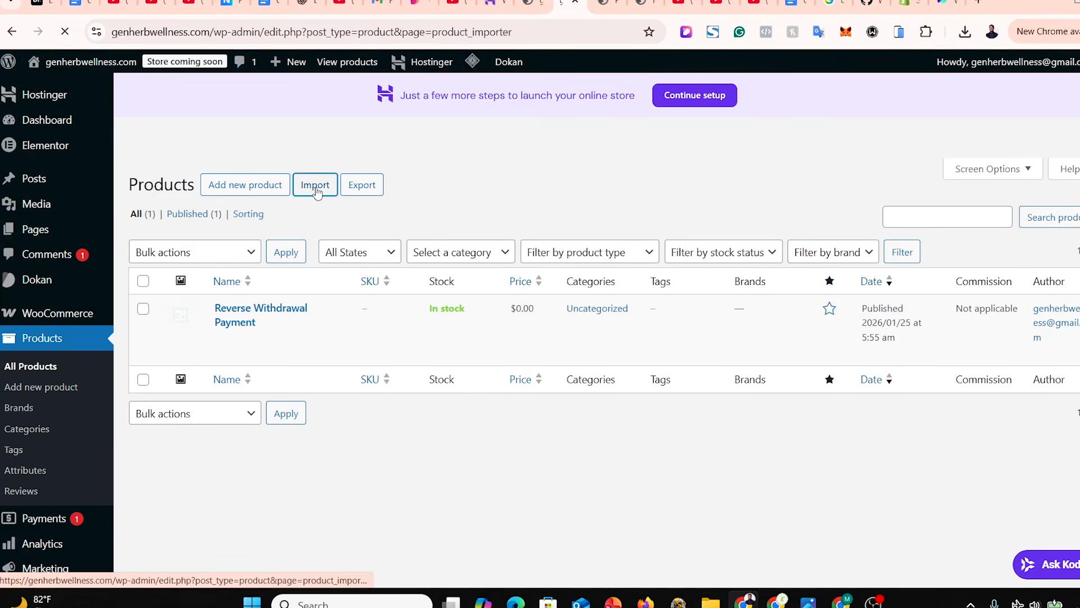
pyautogui.scroll(-2, 1015, 279)
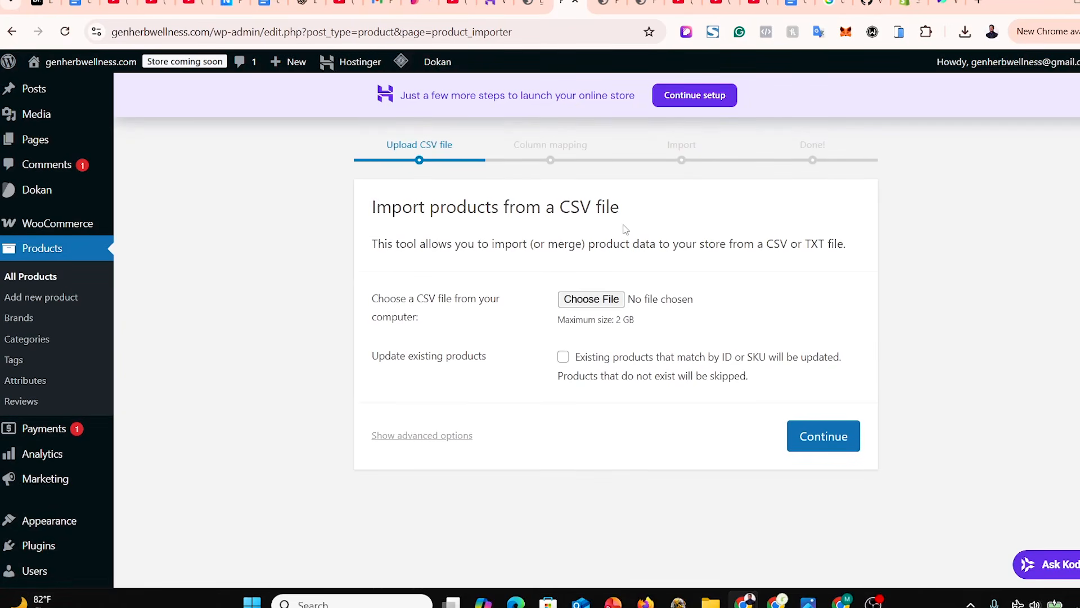
pyautogui.click(583, 305)
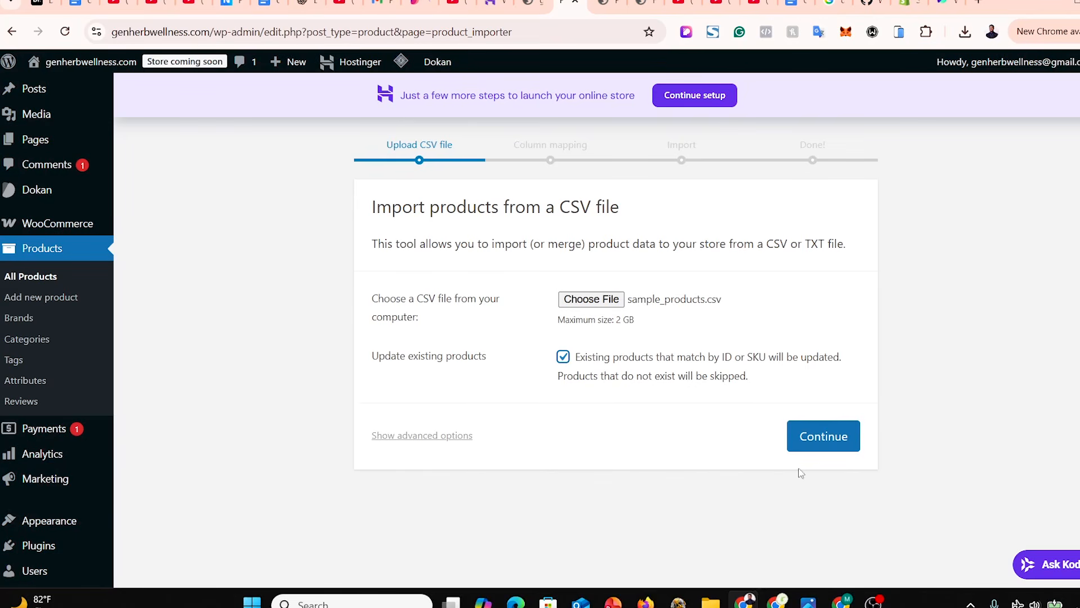
pyautogui.click(817, 441)
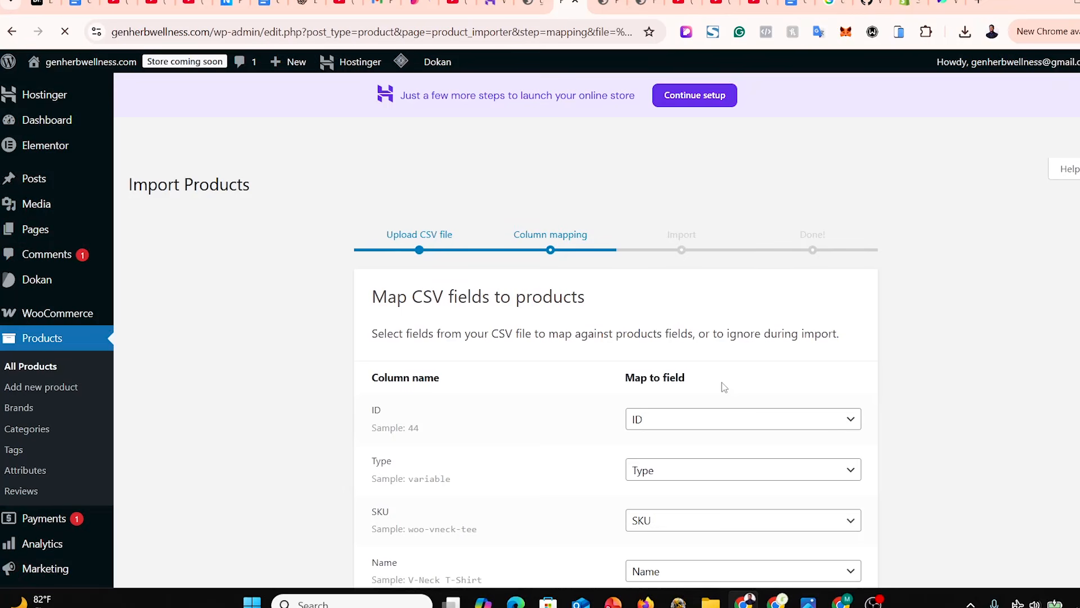
# Check the mapping of the CSV columns to product fields and run the importer.
pyautogui.scroll(-3, 616, 337)
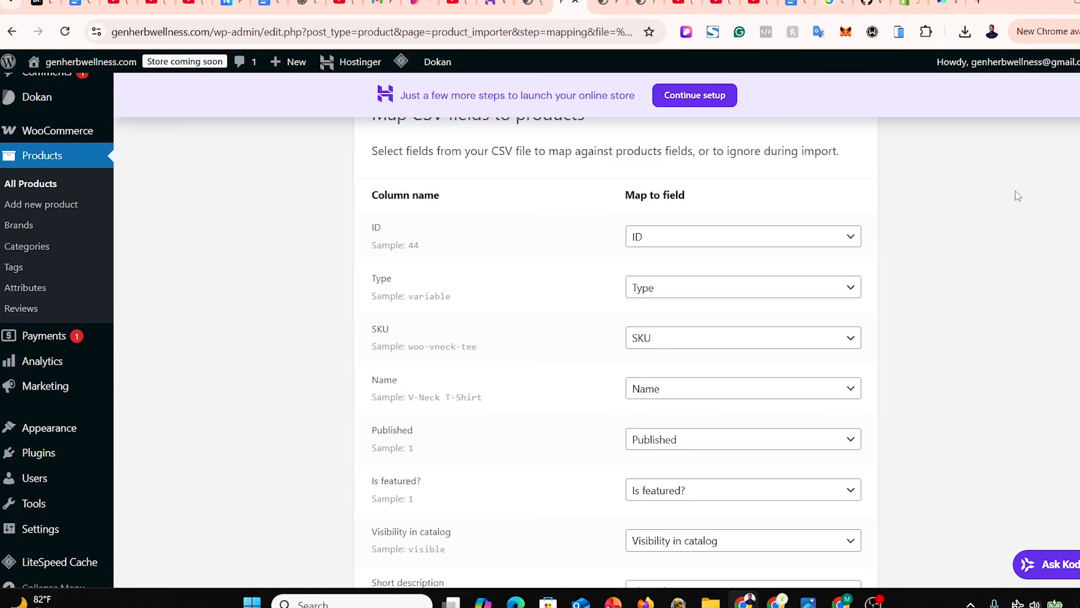
pyautogui.scroll(-5, 616, 338)
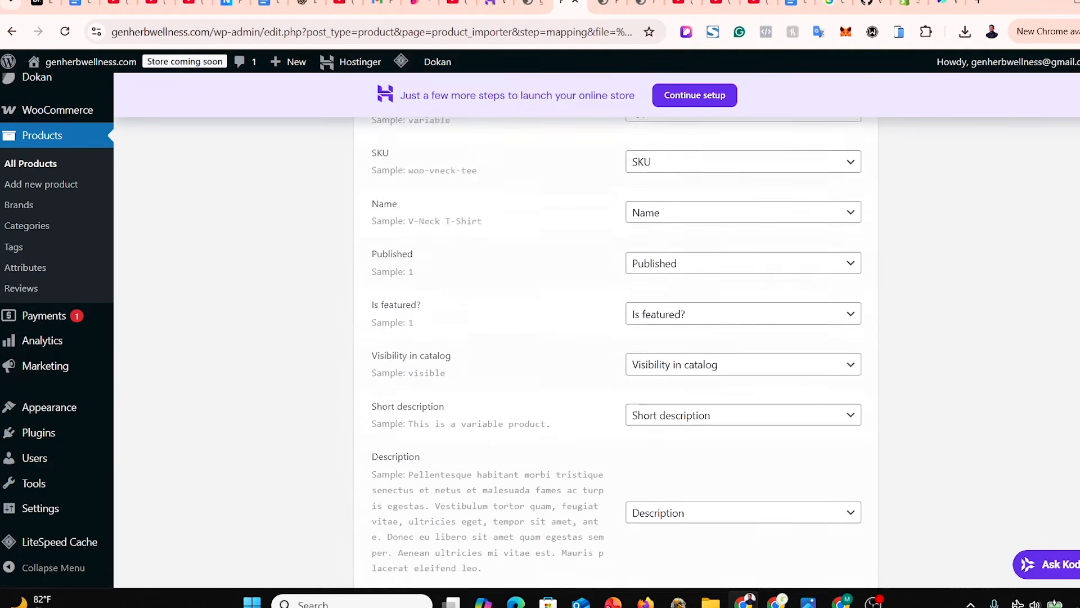
pyautogui.scroll(-19, 616, 337)
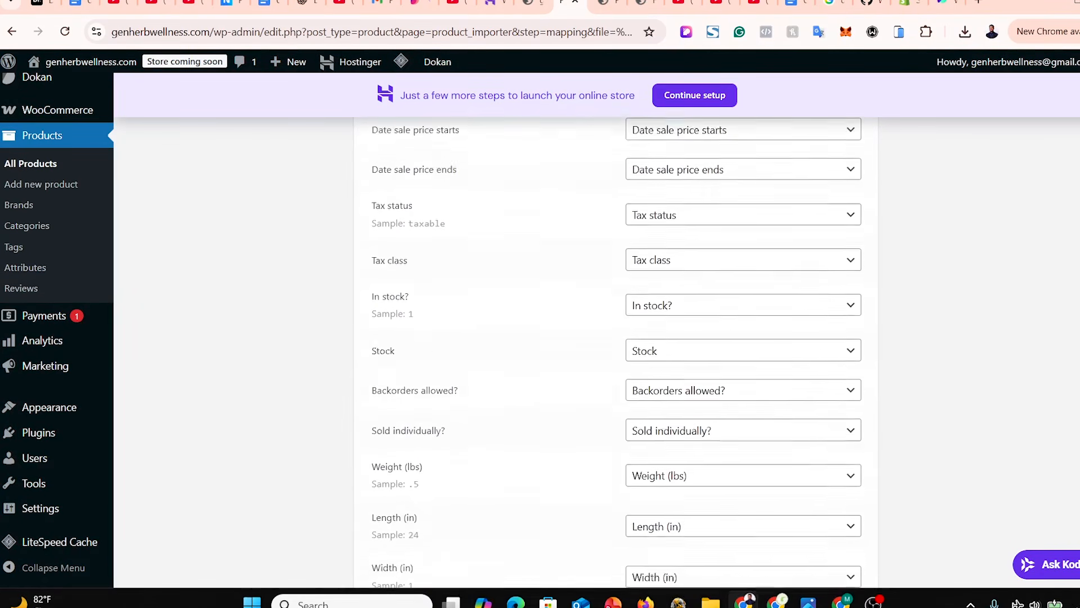
pyautogui.scroll(-5, 616, 338)
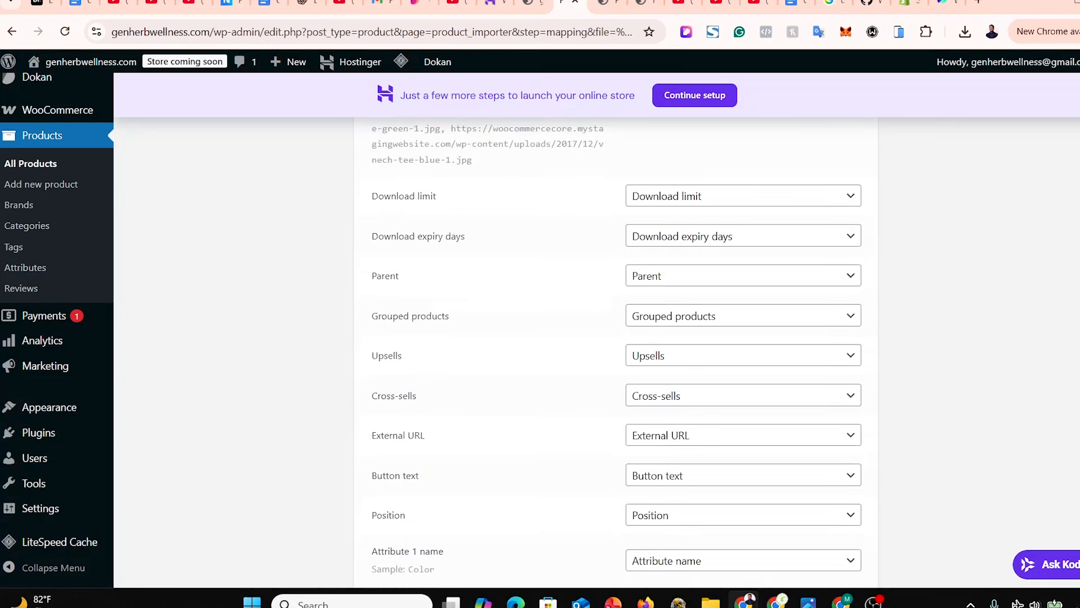
pyautogui.scroll(5, 616, 338)
pyautogui.scroll(-14, 616, 338)
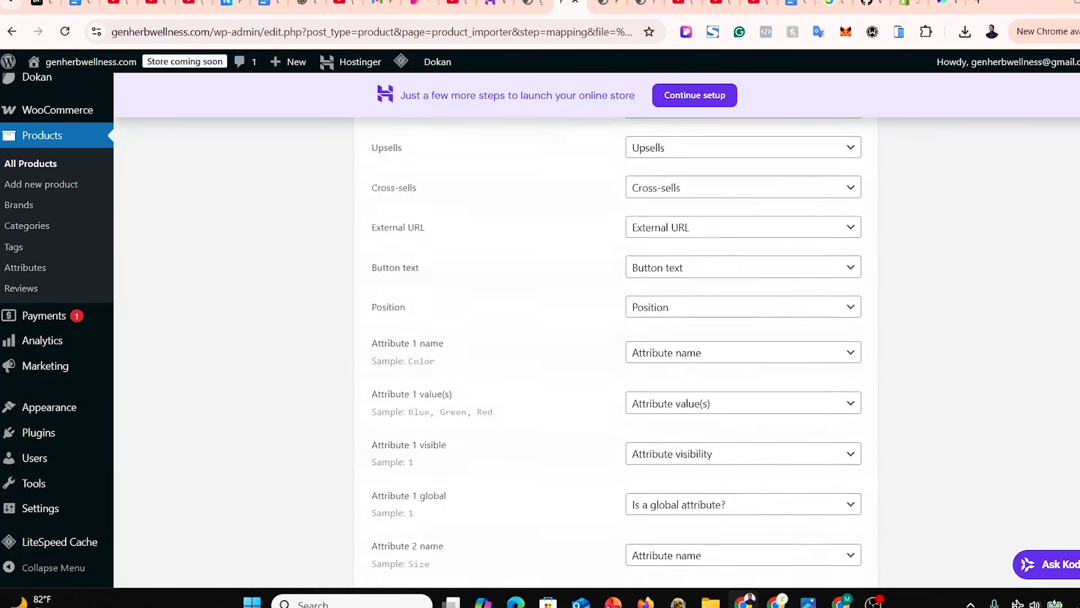
pyautogui.scroll(-3, 616, 337)
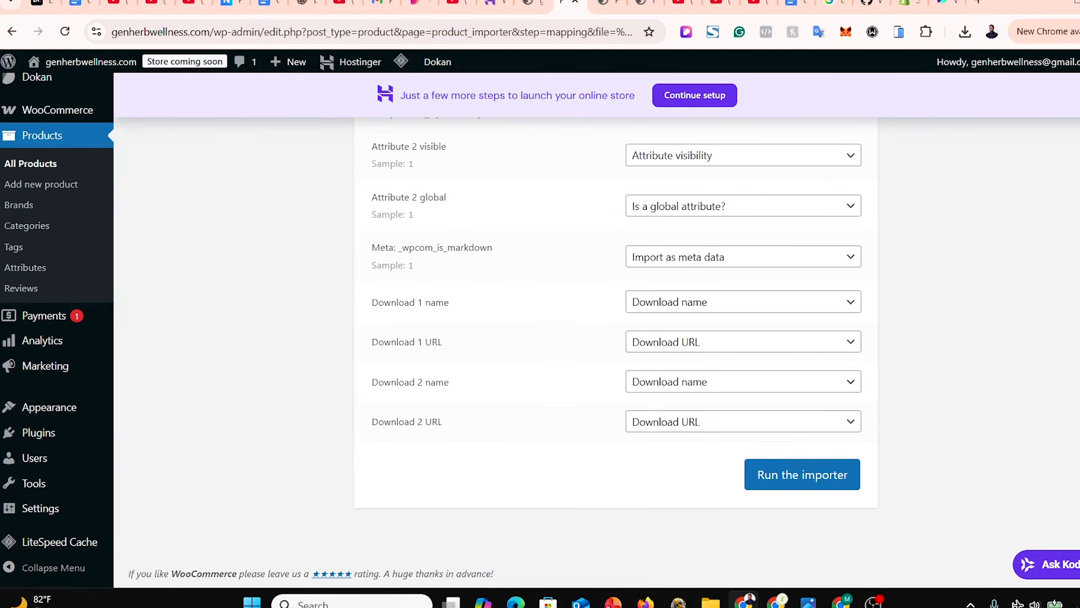
pyautogui.click(796, 475)
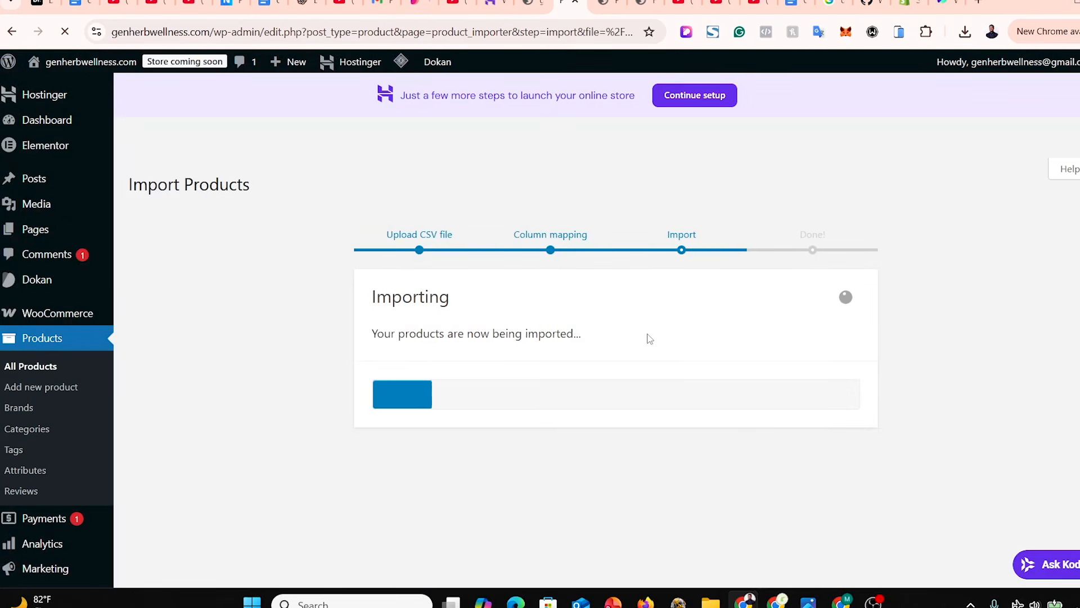
# Check the import summary, open the imported products and look through the product list.
pyautogui.scroll(-1, 649, 339)
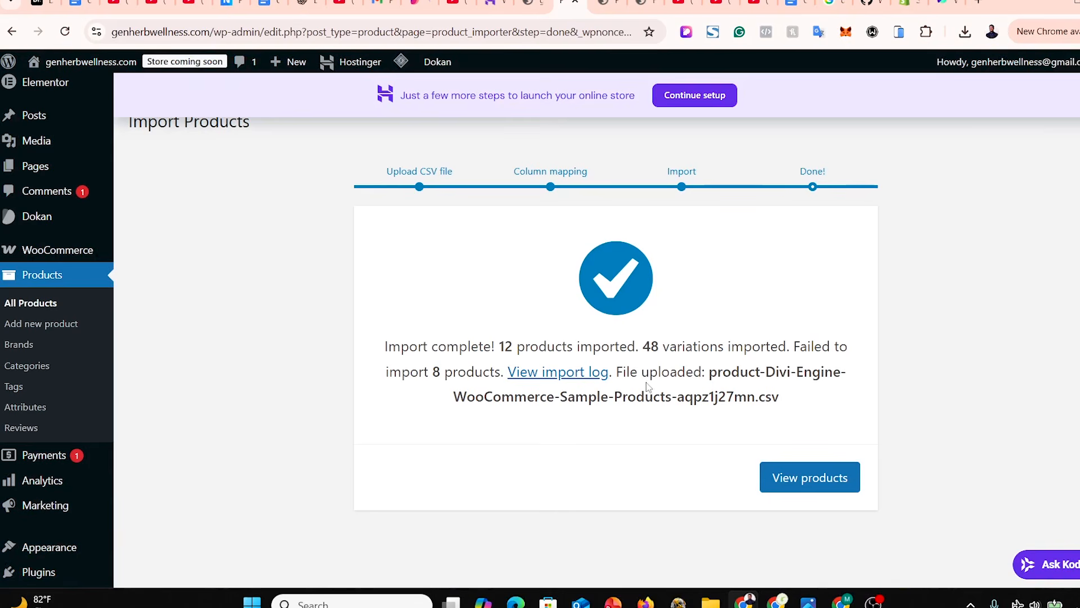
pyautogui.click(794, 478)
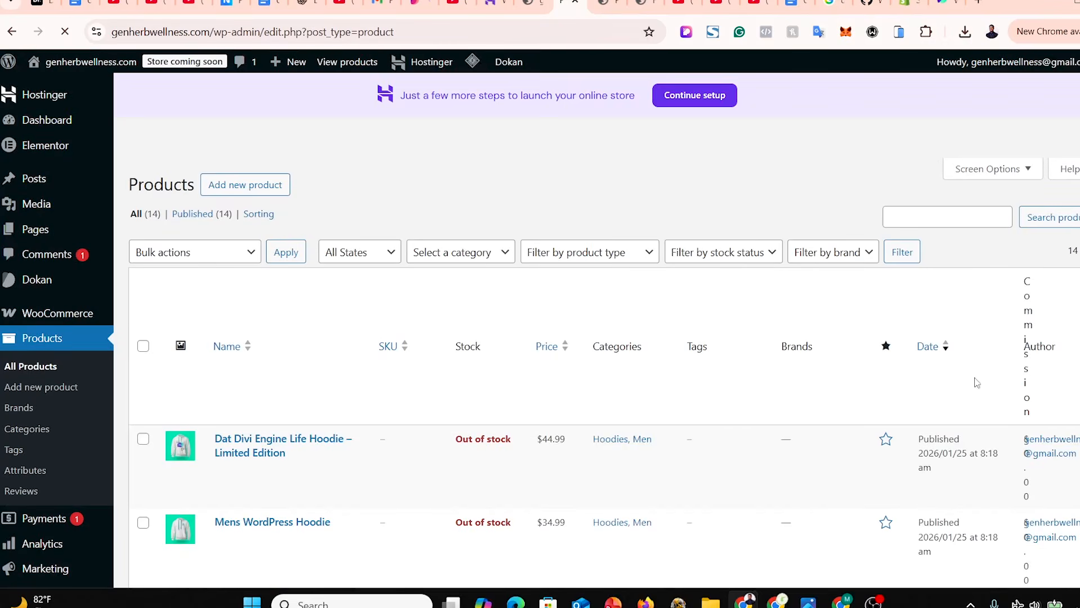
pyautogui.scroll(-10, 562, 338)
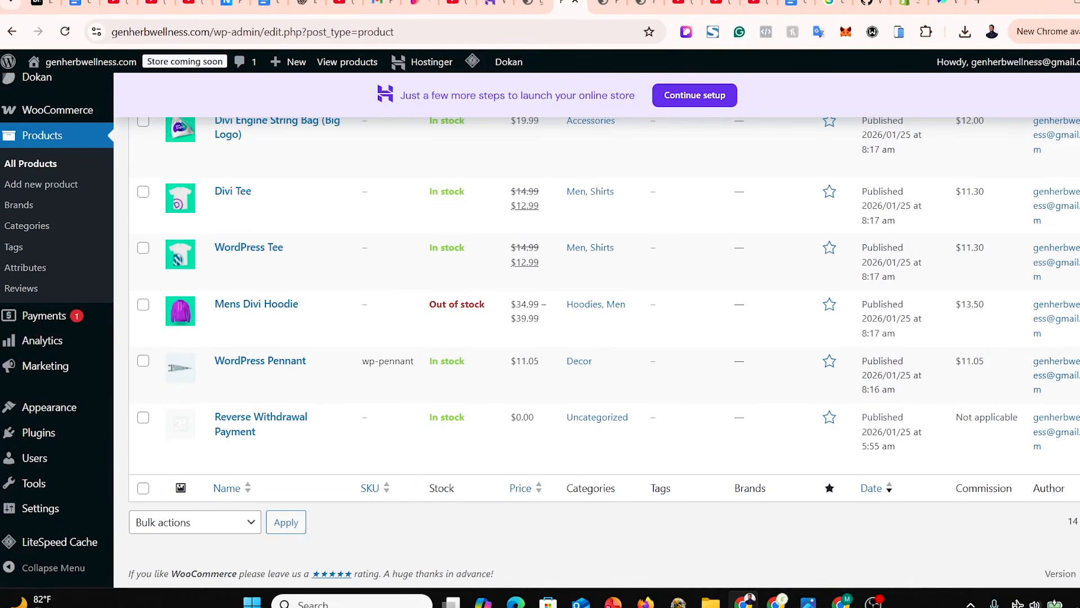
pyautogui.scroll(8, 563, 338)
pyautogui.scroll(4, 516, 300)
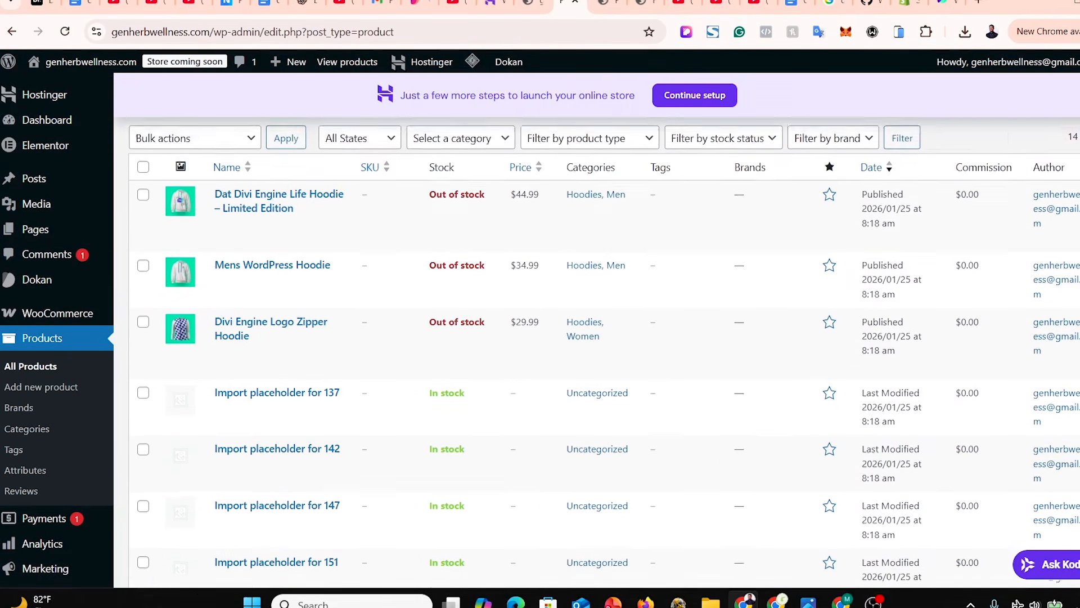
# Switch to the storefront and look over its home page again.
pyautogui.hotkey('ctrl', 'shift', 'Tab')
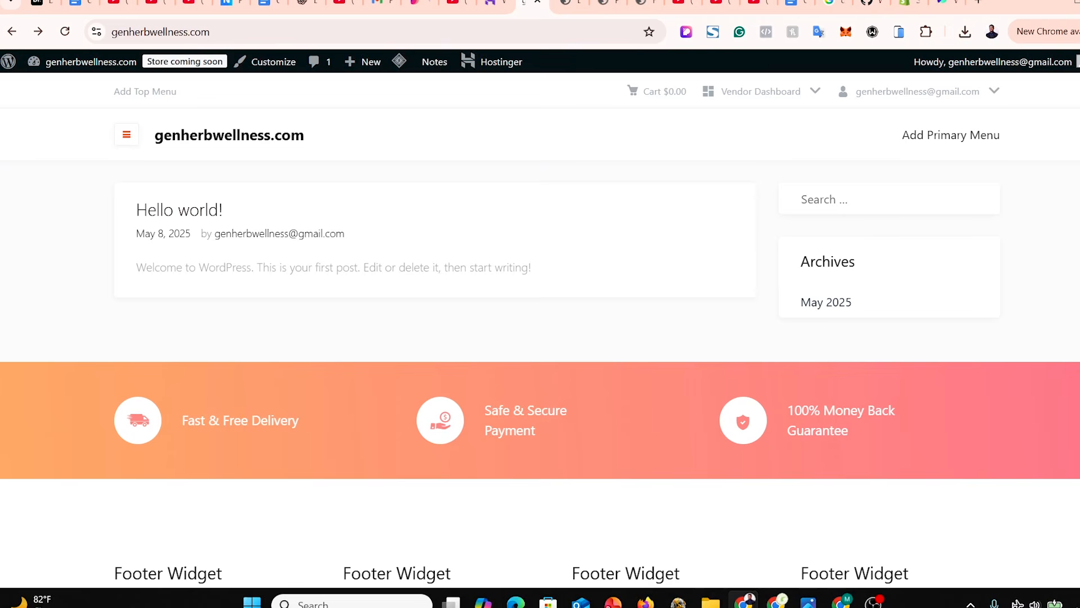
pyautogui.scroll(-2, 540, 334)
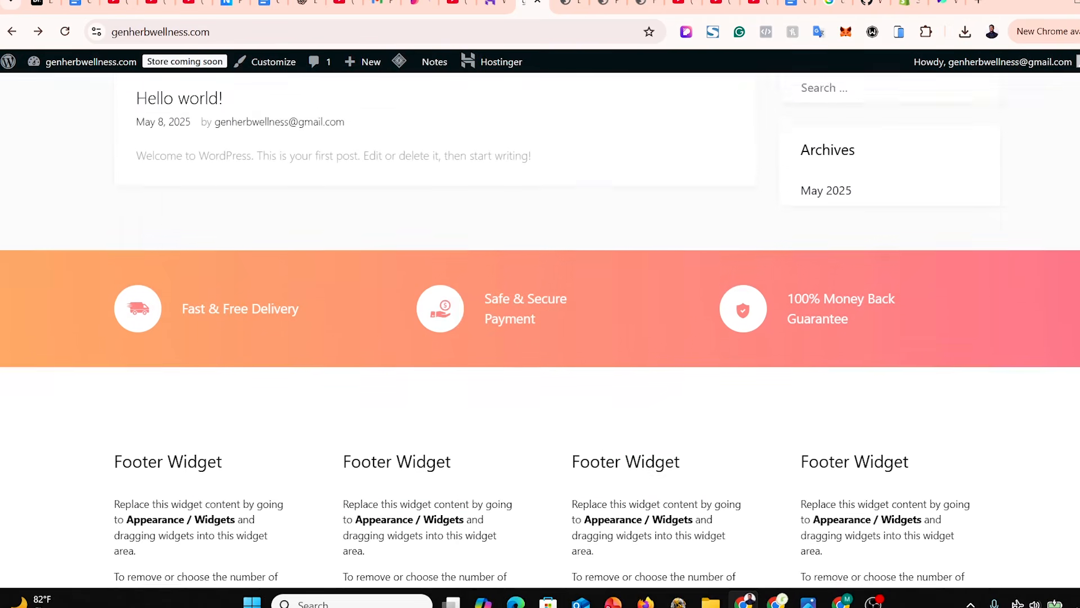
pyautogui.scroll(2, 540, 334)
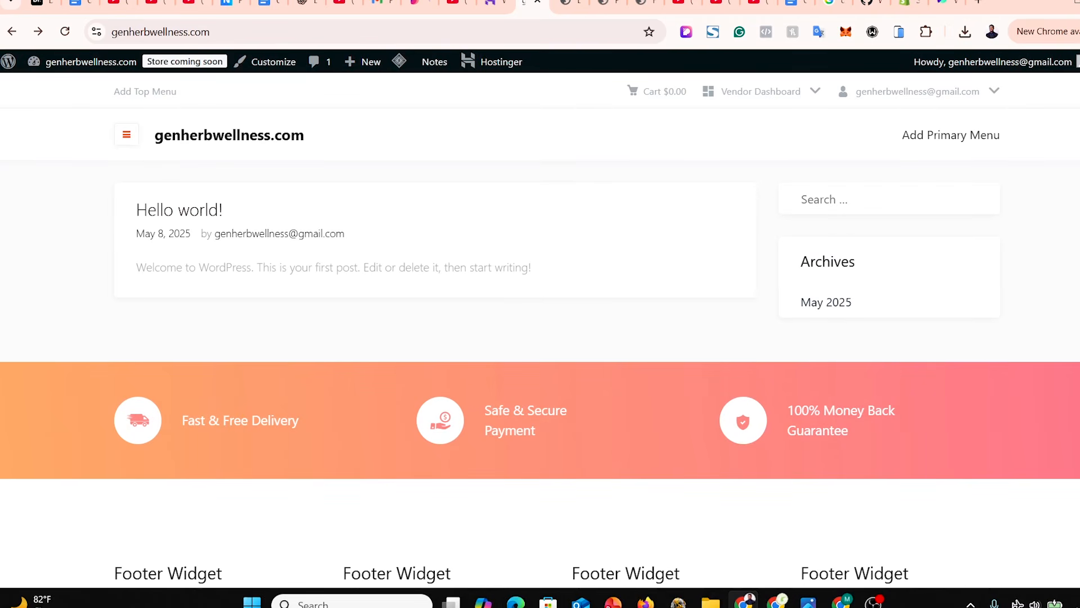
# Return to the WordPress admin and open the list of all site pages to look through them.
pyautogui.click(569, 10)
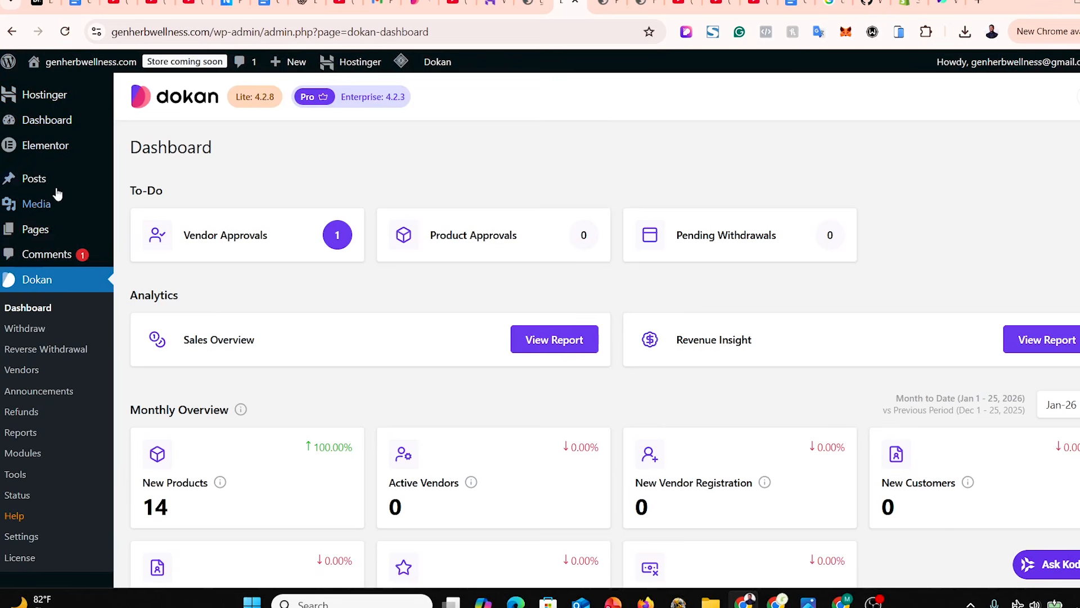
pyautogui.moveTo(56, 204)
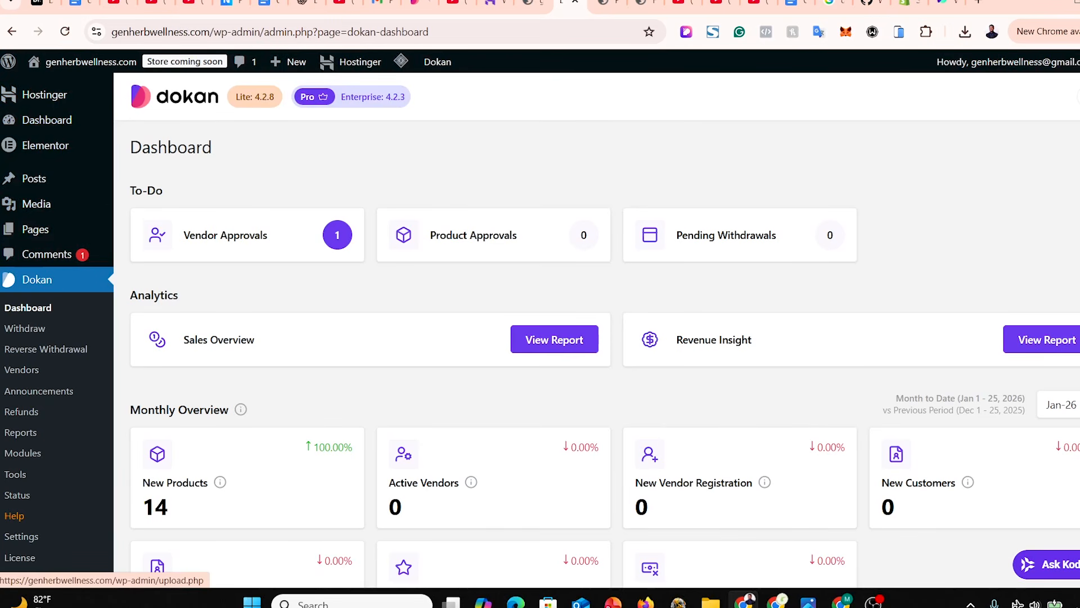
pyautogui.click(45, 239)
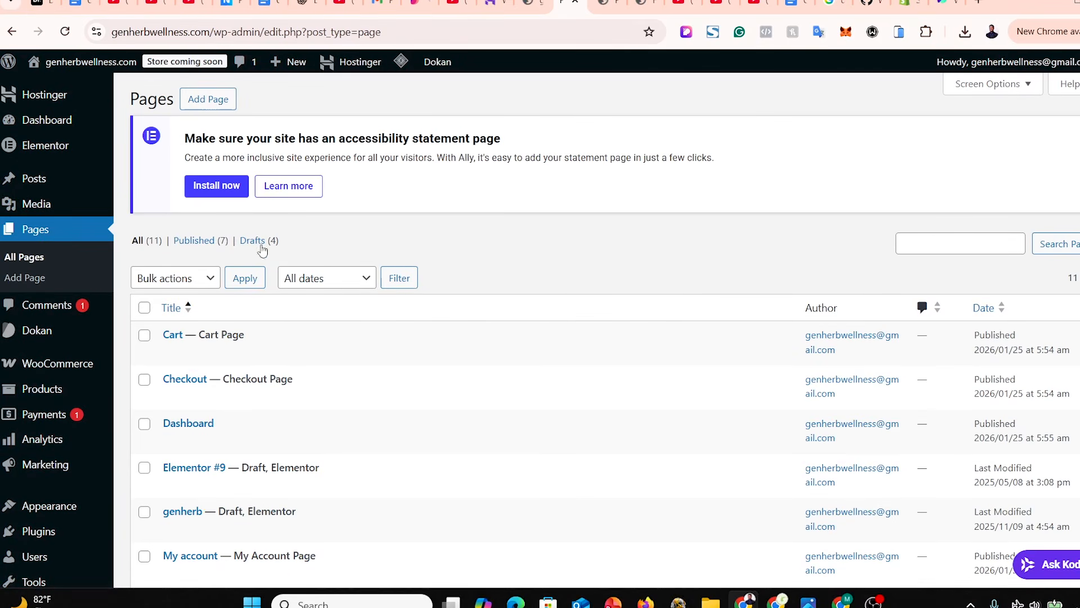
pyautogui.scroll(-1, 909, 345)
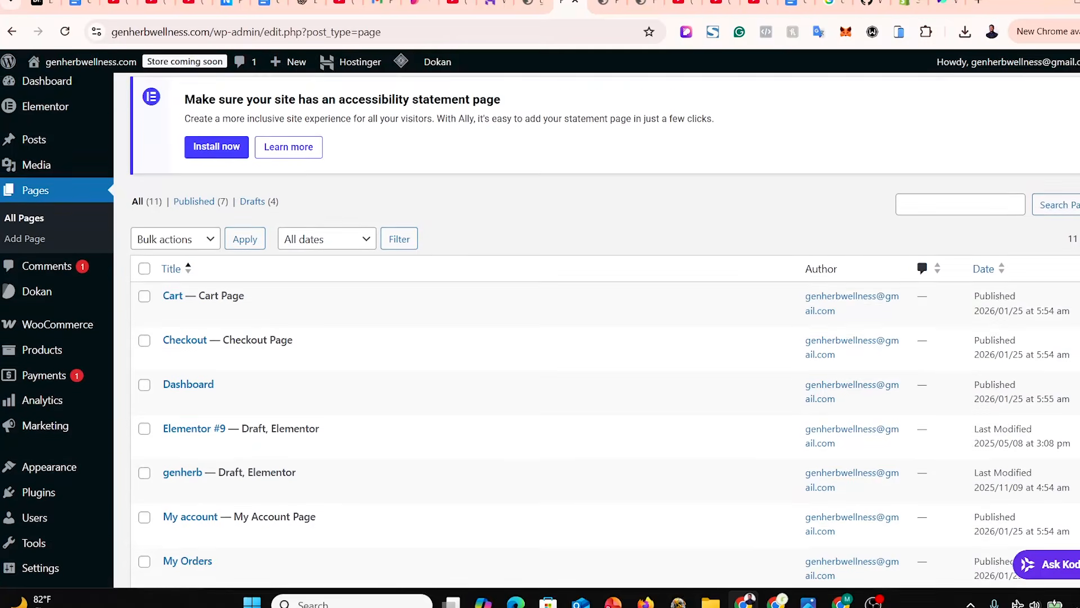
# Search the plugins available to add for "elementor" and check the rating and installation details of Elementor Website Builder.
pyautogui.moveTo(66, 482)
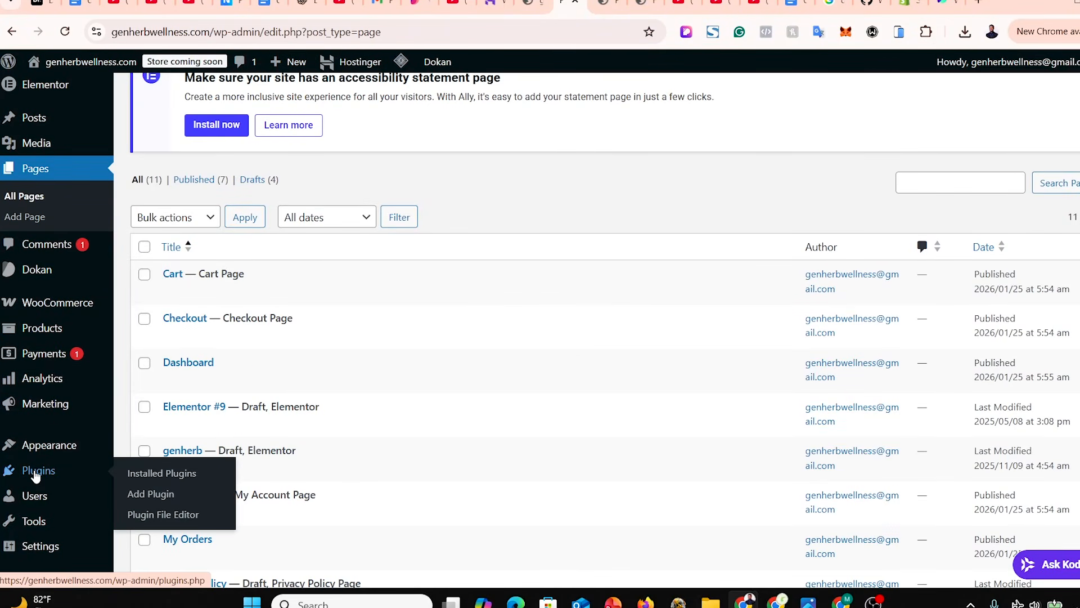
pyautogui.click(150, 498)
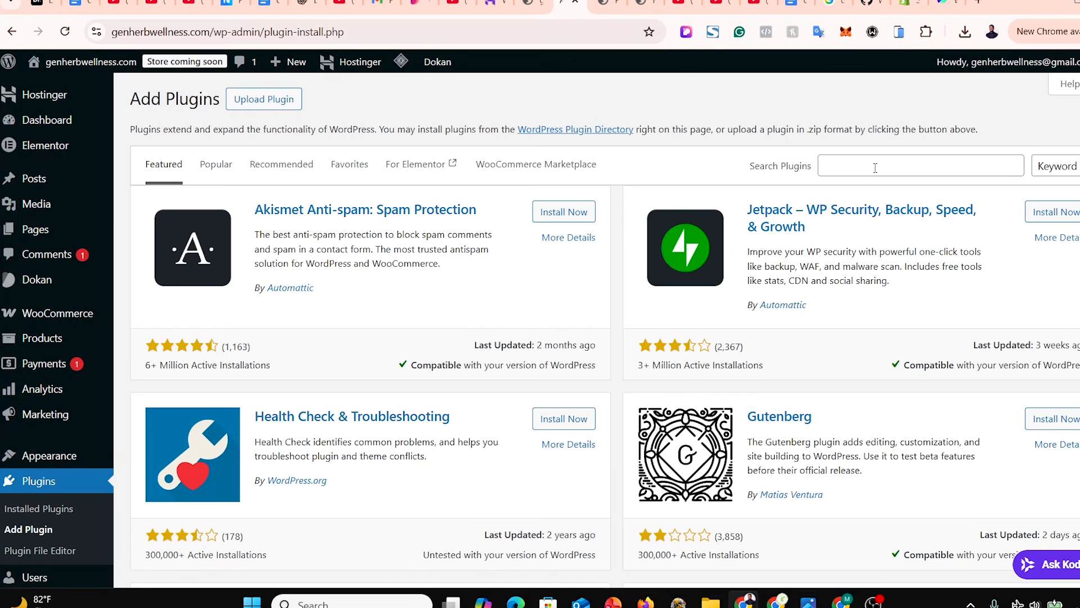
pyautogui.click(875, 168)
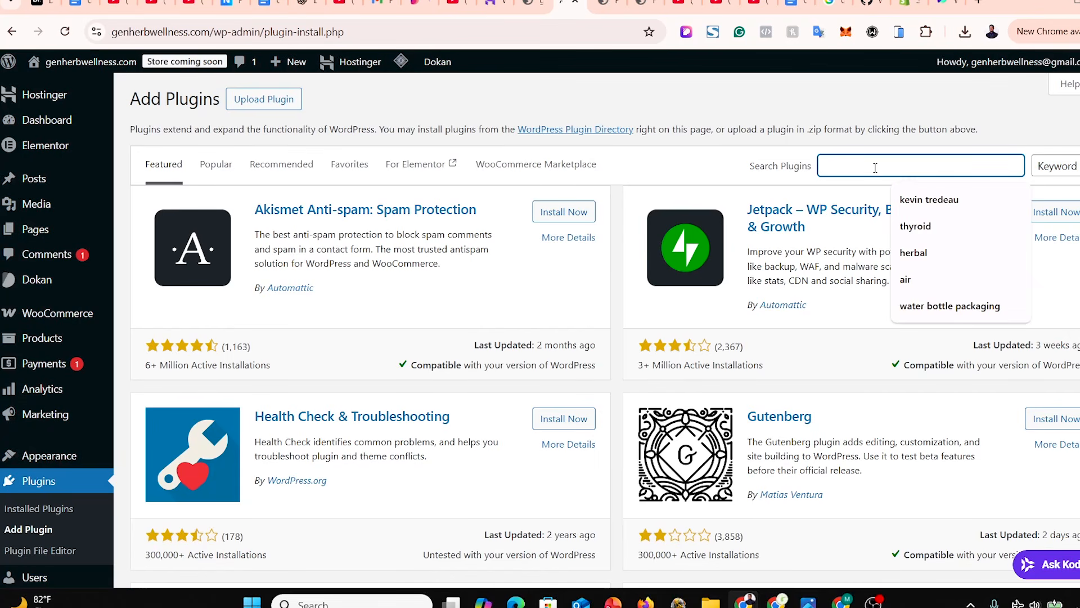
pyautogui.write('elementor')
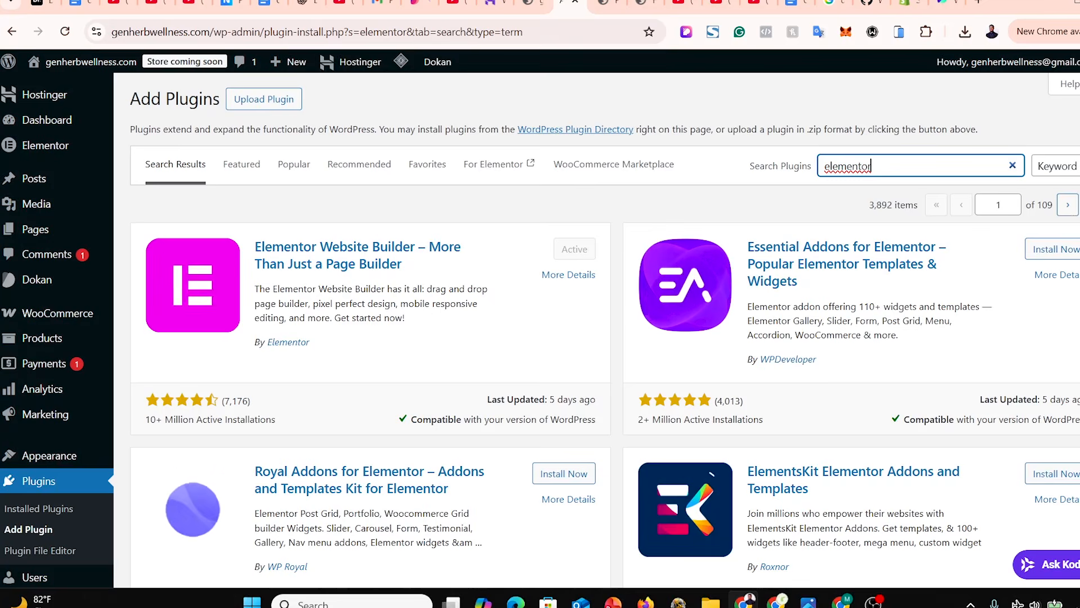
pyautogui.scroll(-1, 426, 329)
pyautogui.scroll(2, 290, 256)
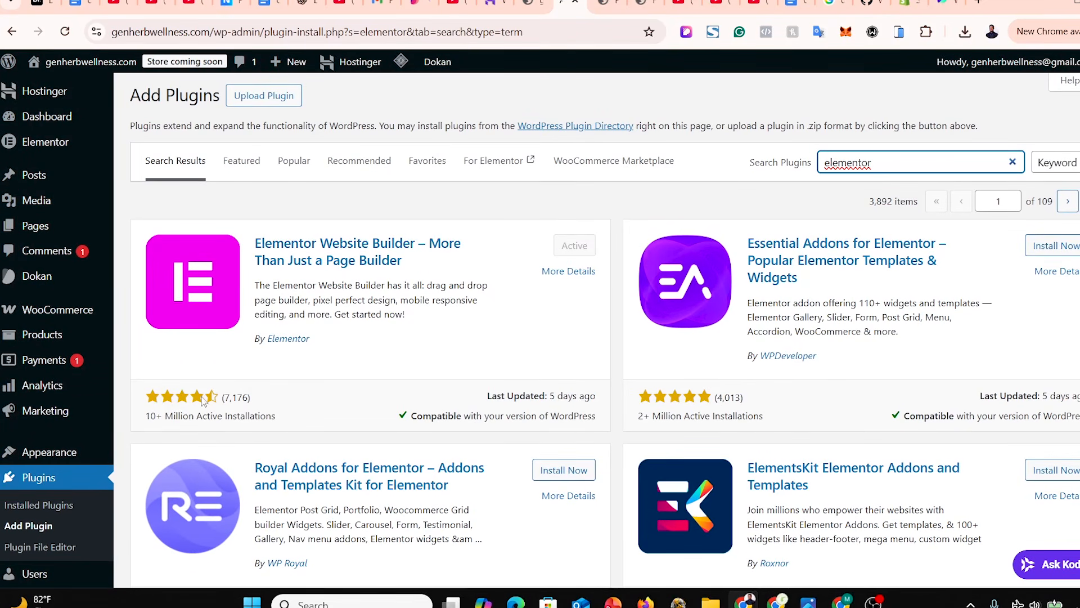
pyautogui.moveTo(150, 416); pyautogui.dragTo(222, 397)
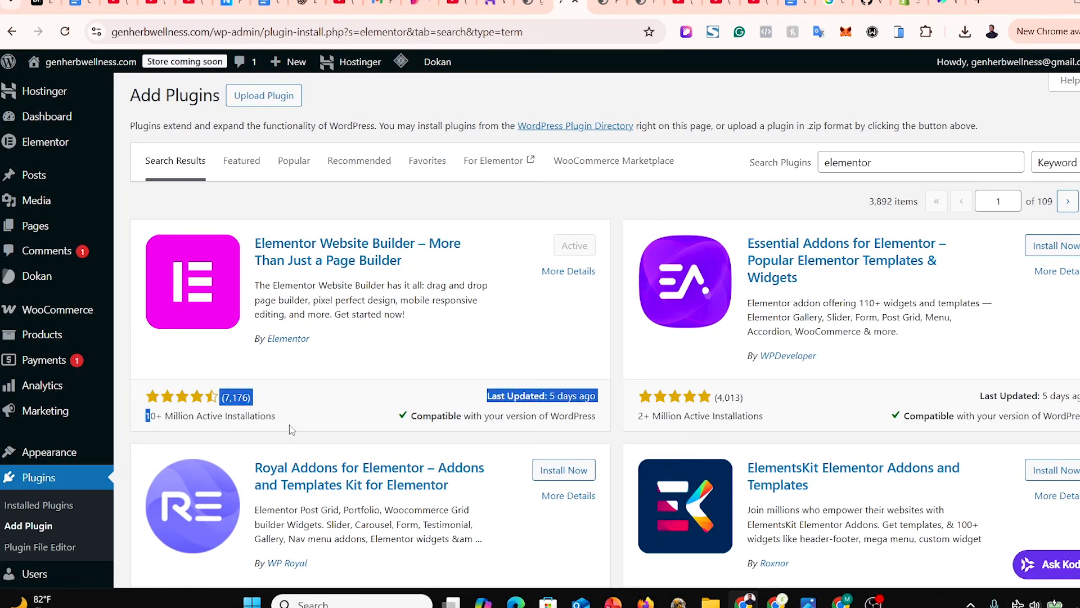
pyautogui.click(299, 422)
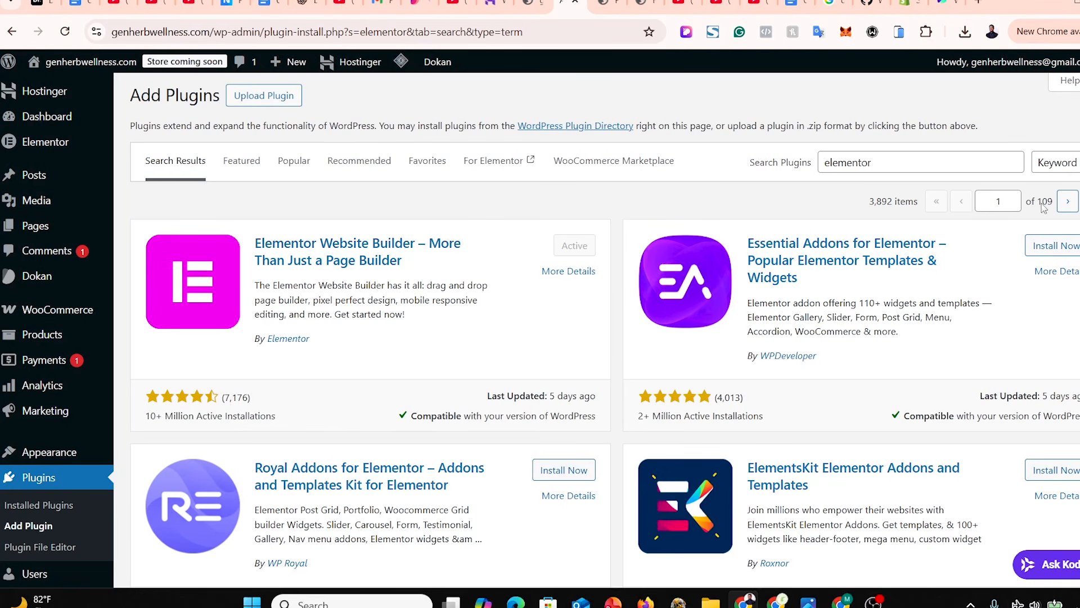
# Install the Essential Addons for Elementor plugin by WPDeveloper.
pyautogui.scroll(-2, 540, 330)
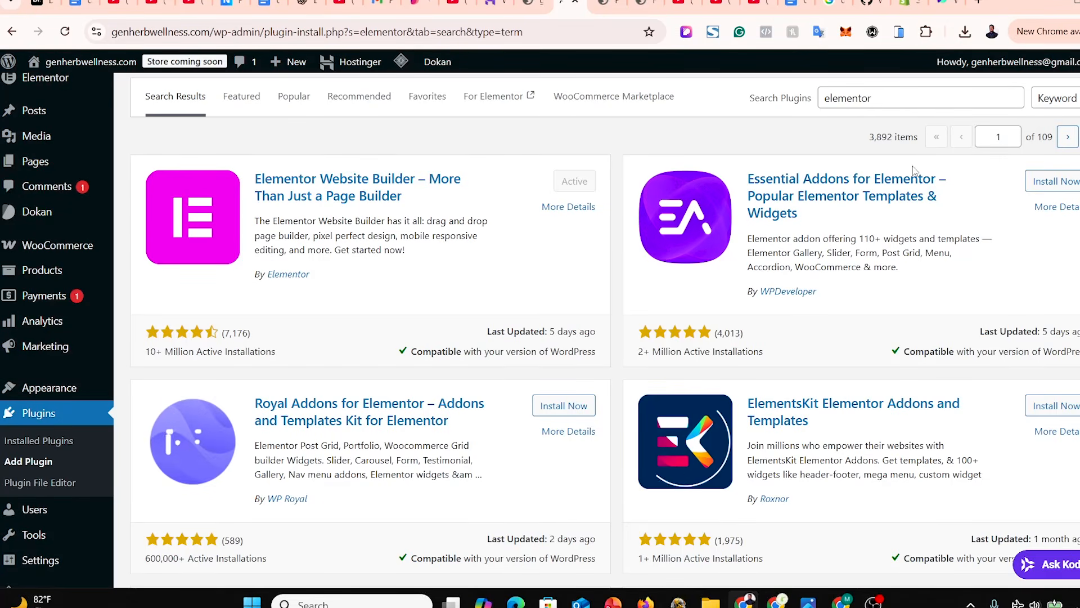
pyautogui.click(1054, 180)
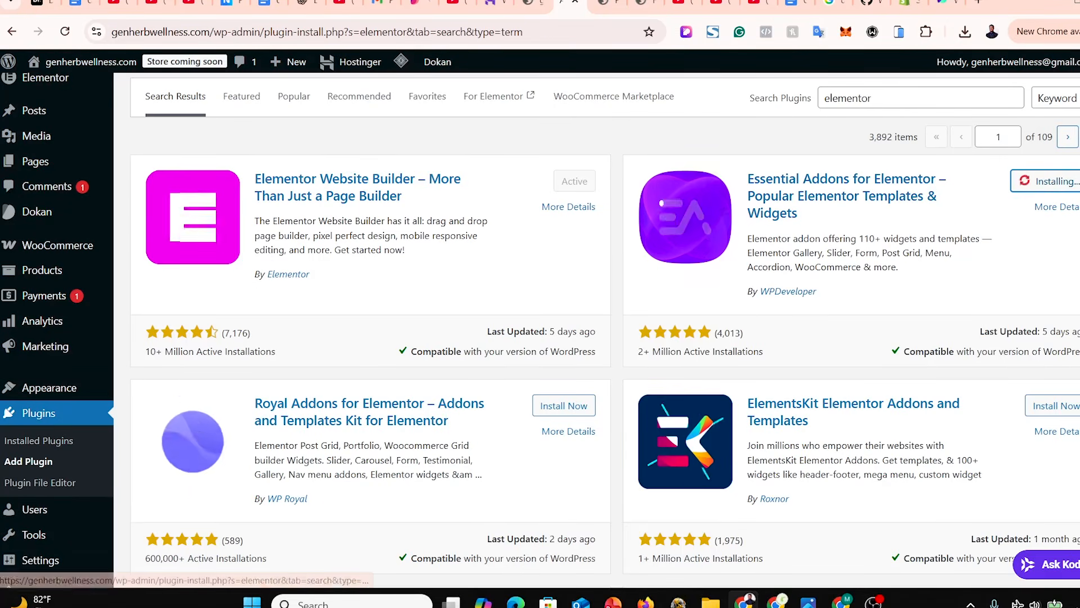
pyautogui.scroll(-1, 1072, 166)
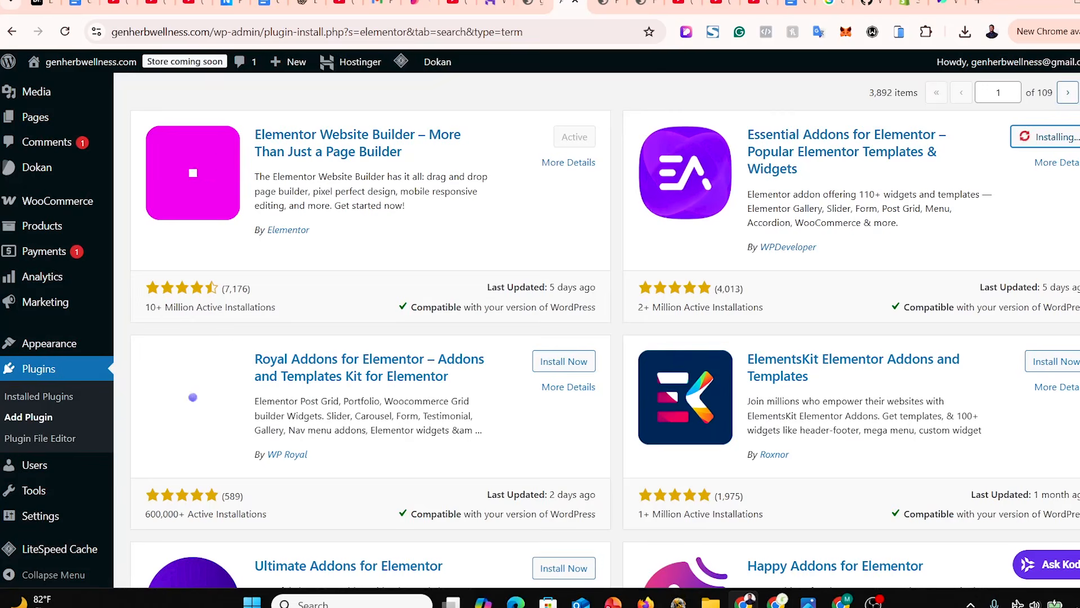
pyautogui.scroll(-1, 1071, 168)
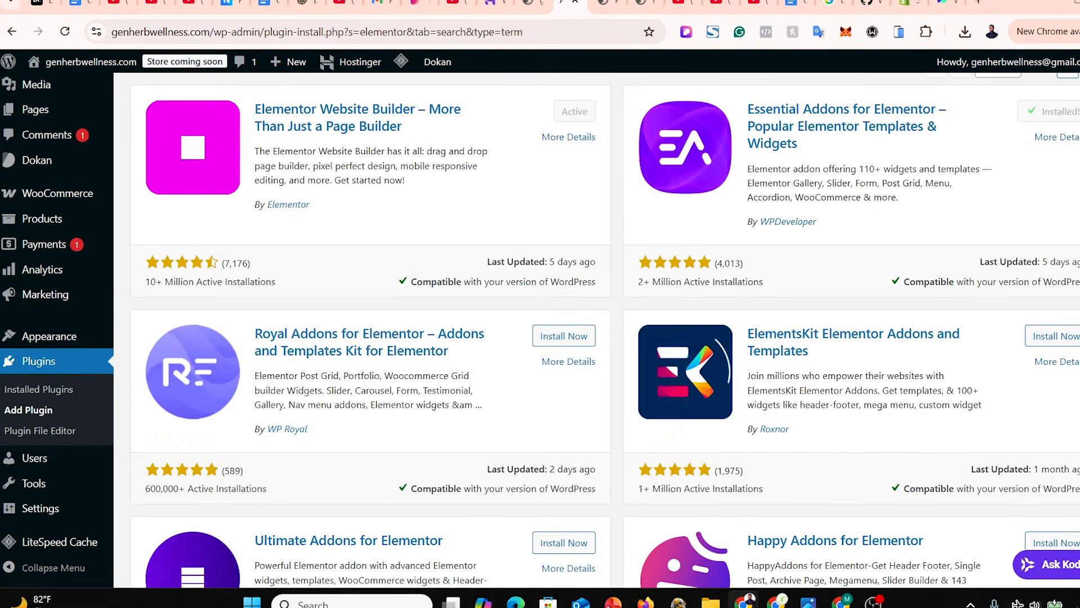
# Install the Royal Addons for Elementor and ElementsKit Elementor Addons and Templates plugins.
pyautogui.scroll(1, 1072, 169)
pyautogui.scroll(-2, 610, 284)
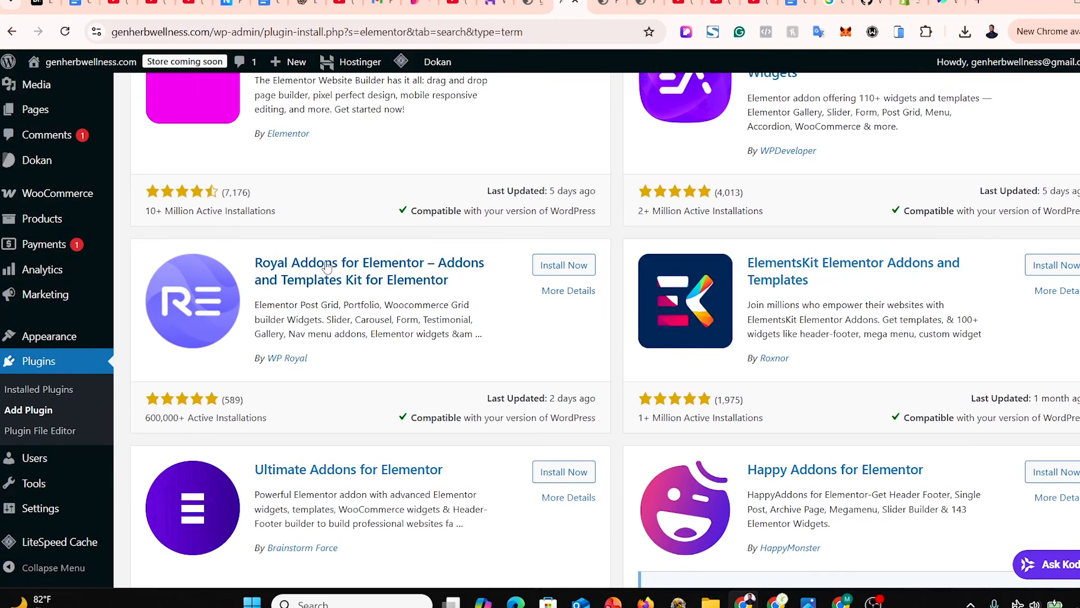
pyautogui.click(551, 269)
pyautogui.scroll(2, 551, 269)
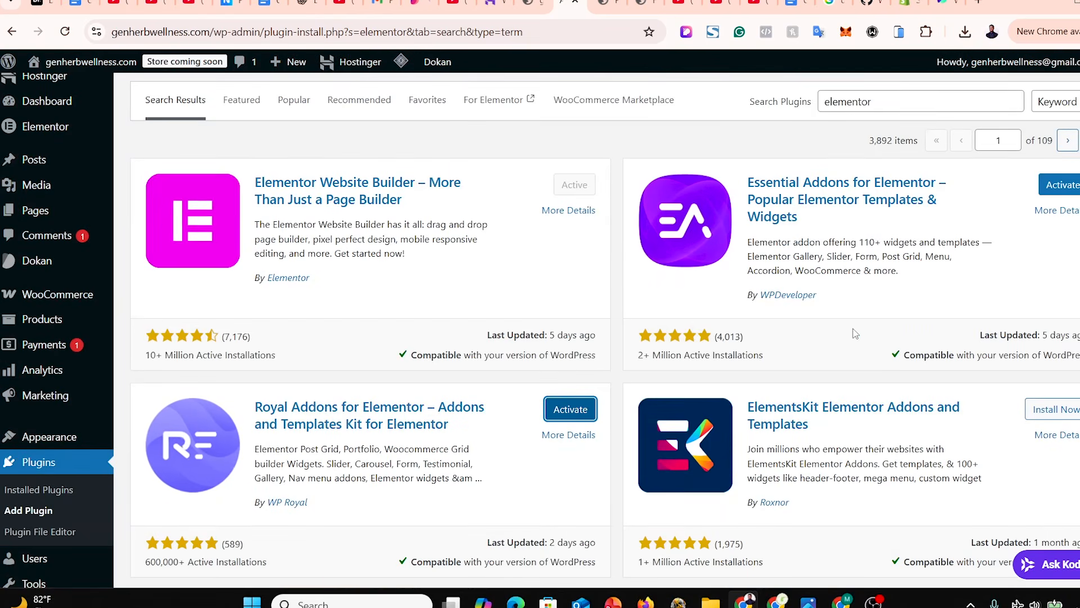
pyautogui.scroll(-2, 761, 338)
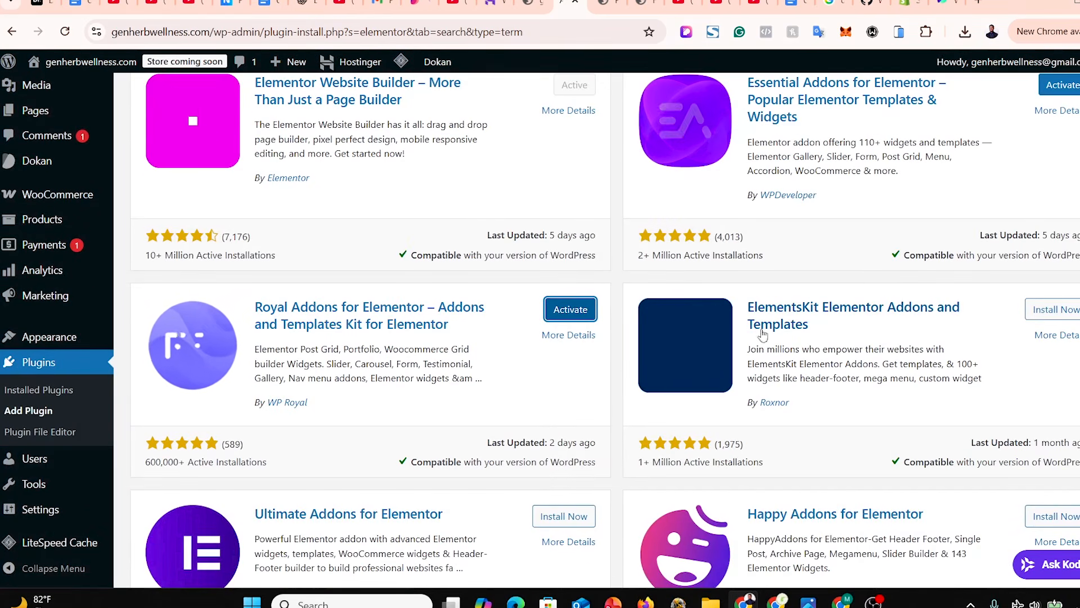
pyautogui.click(1036, 309)
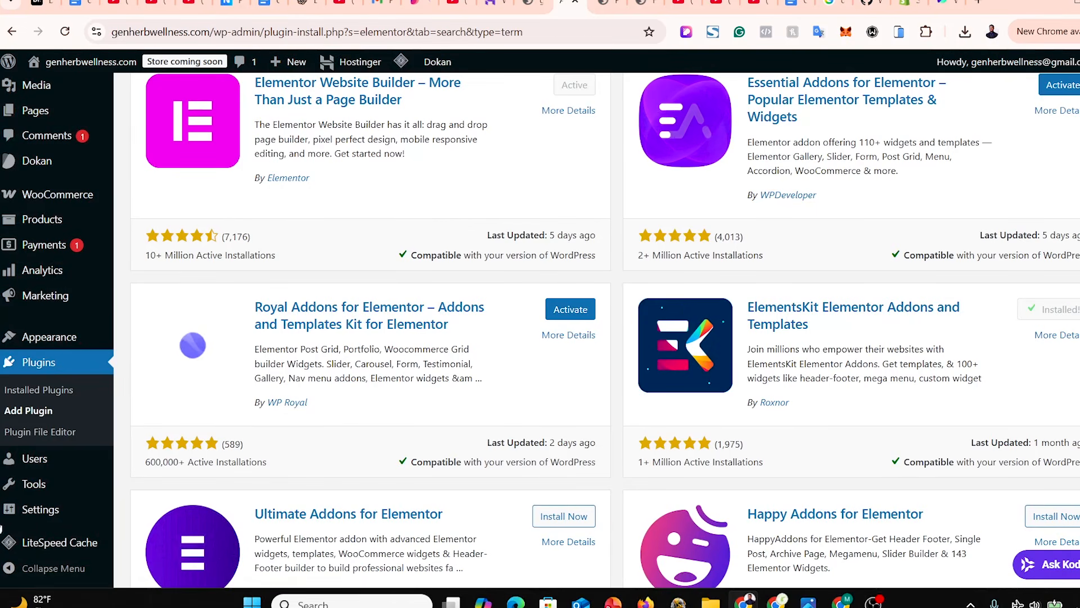
# Activate Essential Addons, Royal Addons and ElementsKit, and look through the designs in the Royal Elementor Templates Kit.
pyautogui.scroll(3, 900, 334)
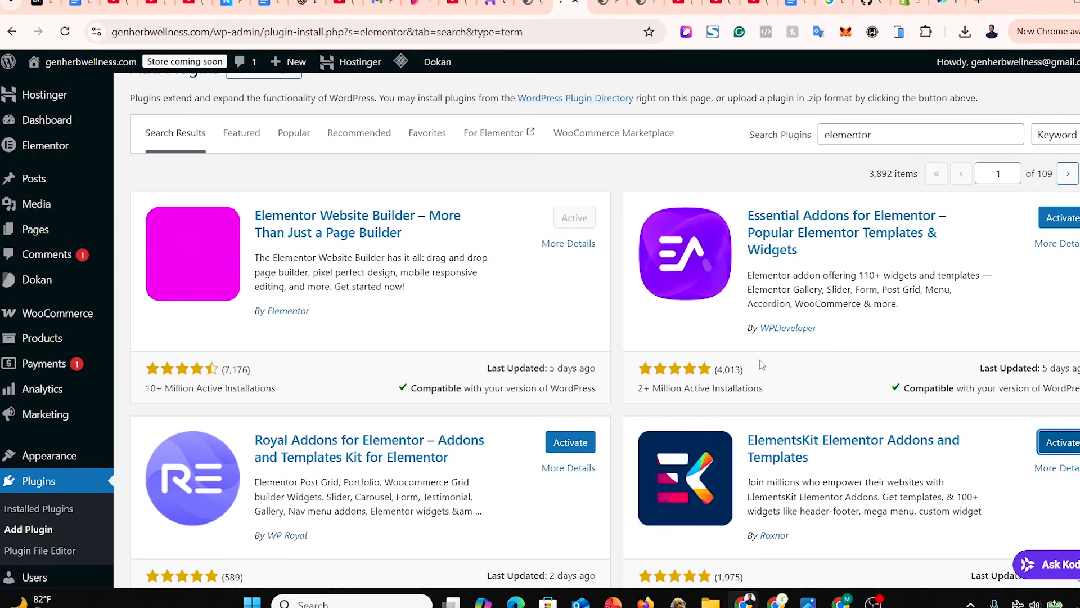
pyautogui.click(1063, 224)
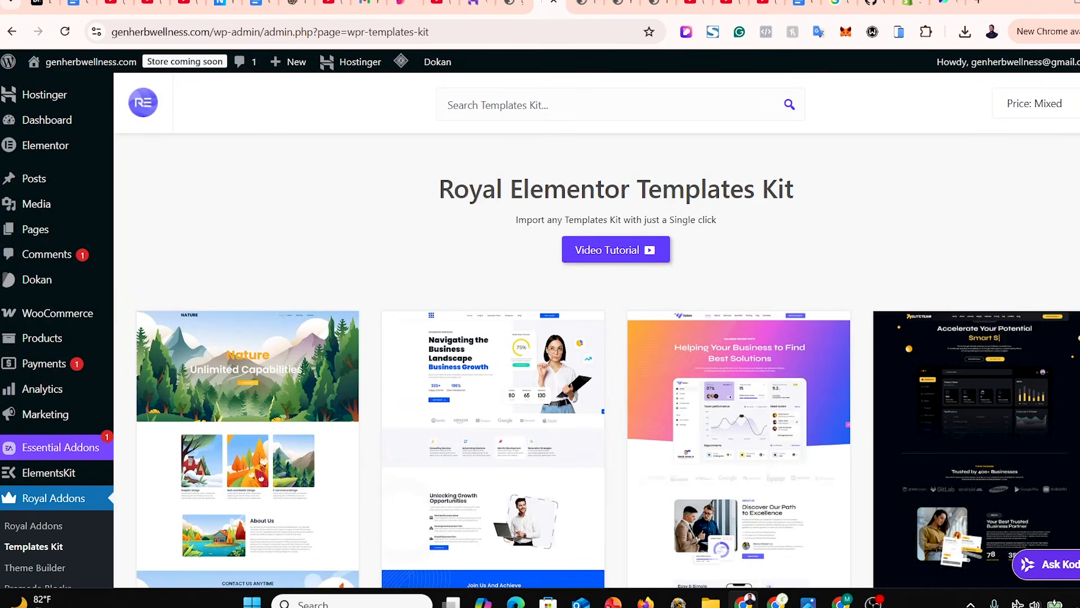
pyautogui.scroll(-5, 540, 337)
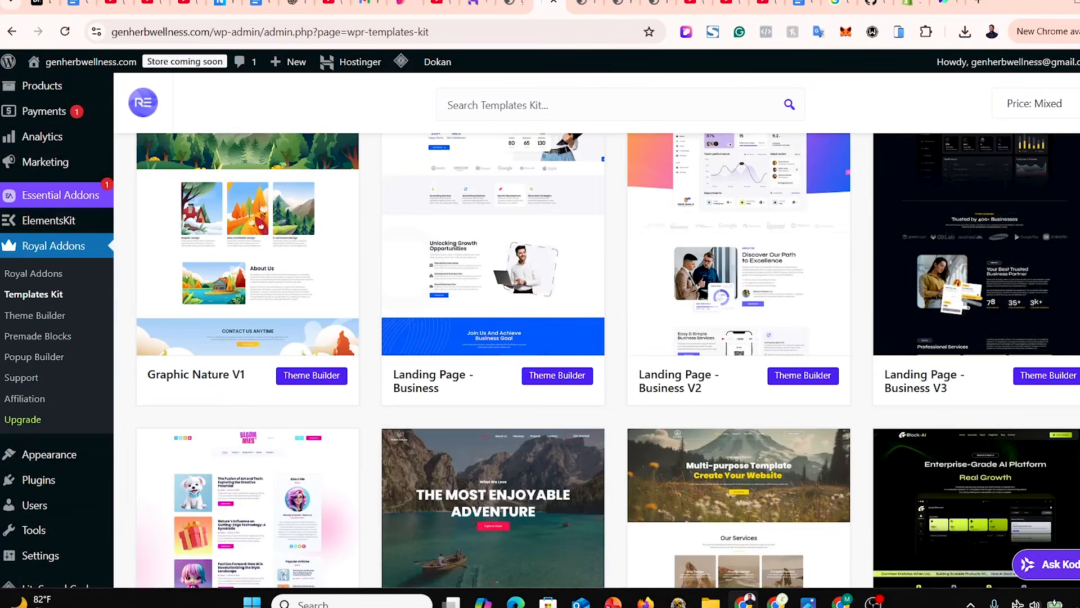
pyautogui.scroll(-8, 607, 360)
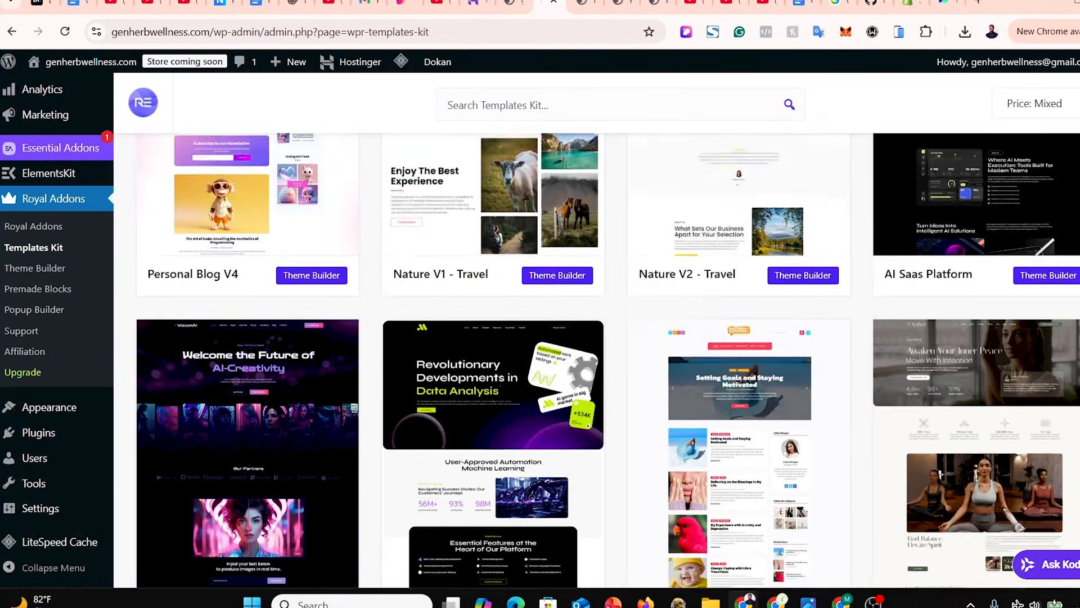
pyautogui.scroll(-1, 608, 360)
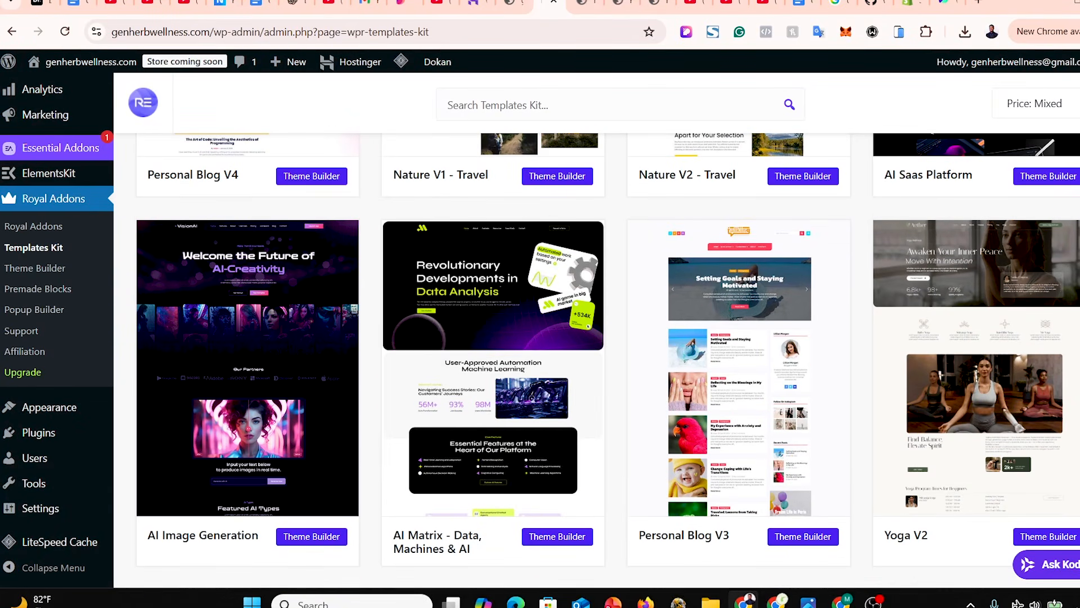
# Browse the Royal Elementor Templates Kit library for shop templates, down to the Auto Parts Store kits.
pyautogui.scroll(-4, 607, 360)
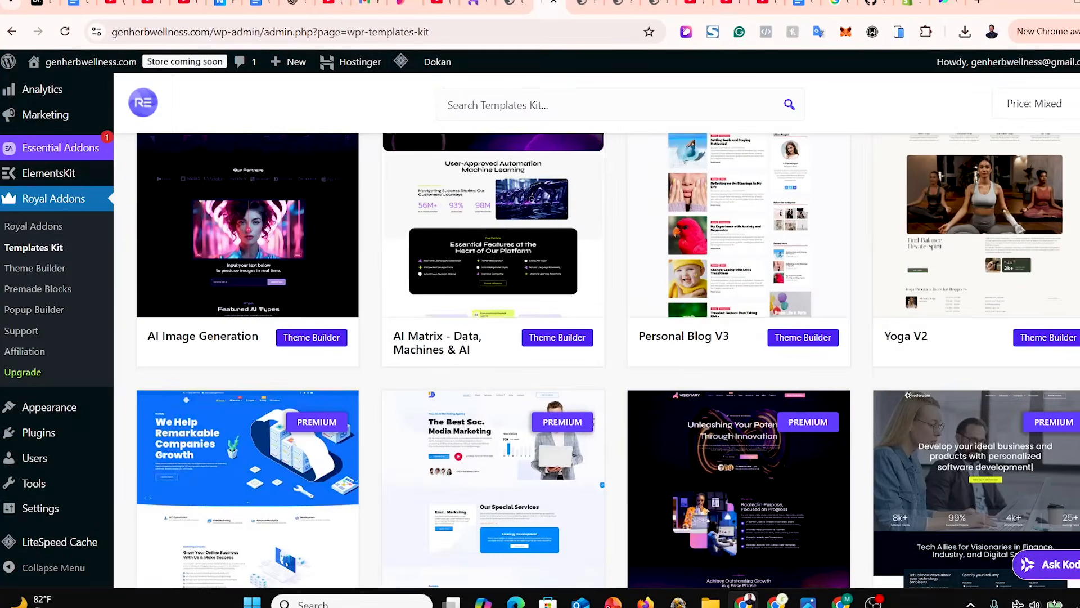
pyautogui.scroll(3, 608, 360)
pyautogui.scroll(-4, 608, 360)
pyautogui.scroll(-18, 608, 360)
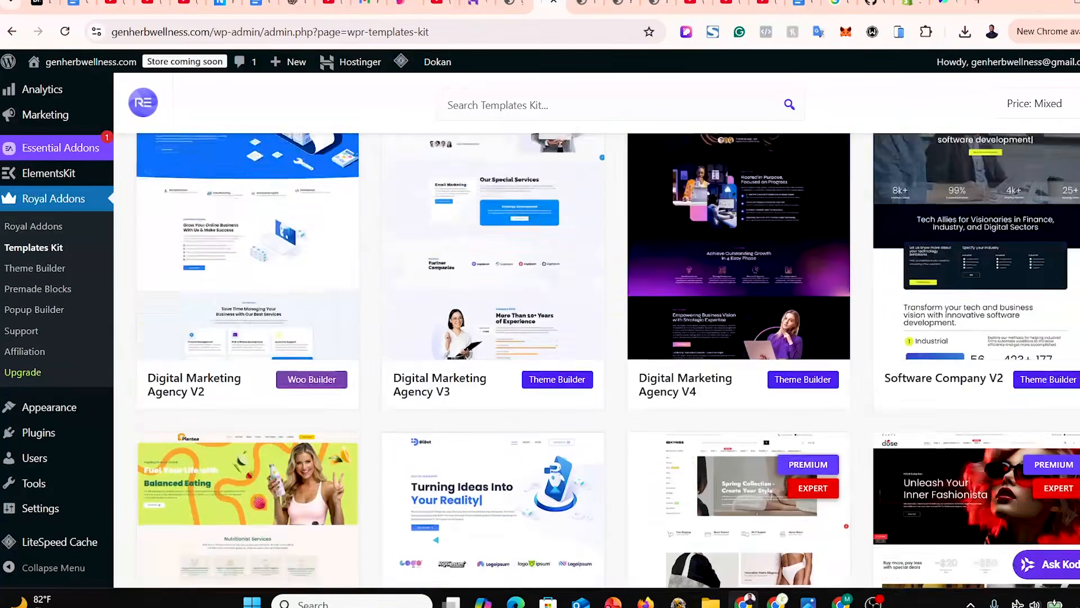
pyautogui.scroll(-3, 607, 360)
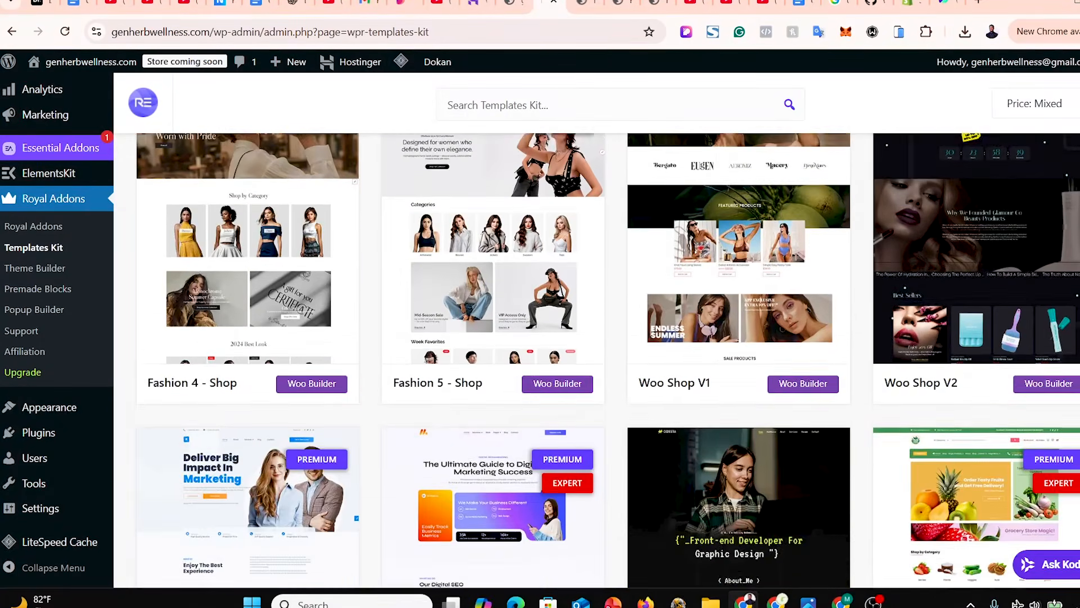
pyautogui.scroll(-10, 608, 360)
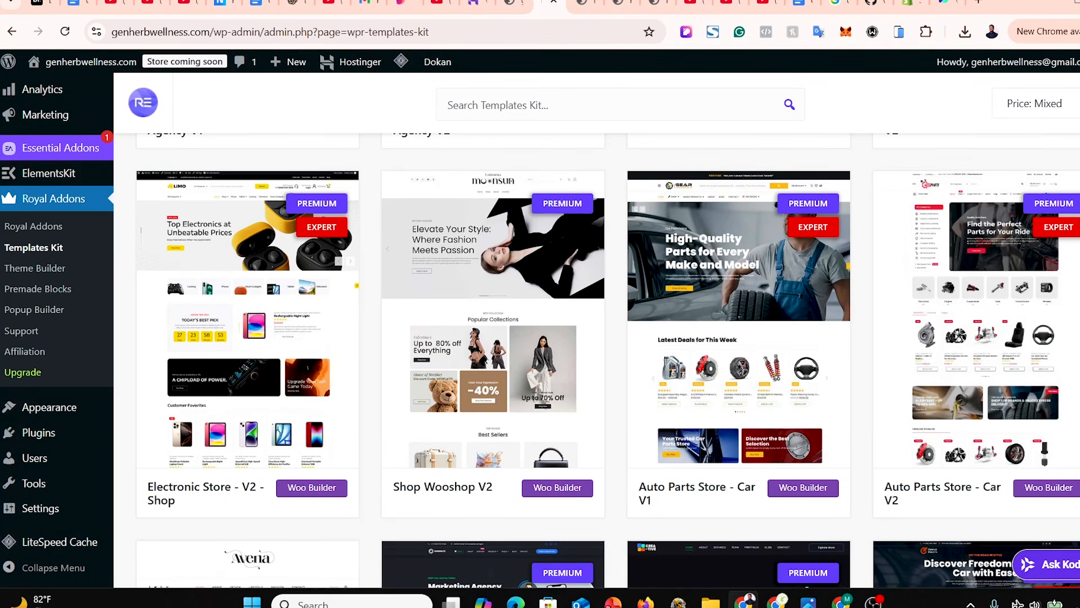
pyautogui.scroll(-1, 956, 265)
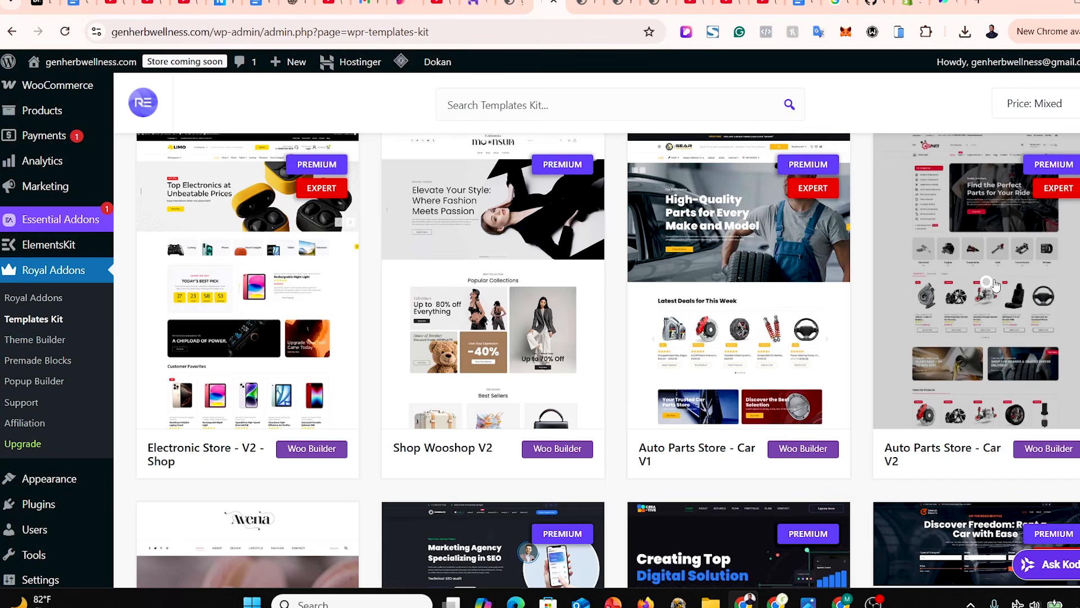
# Open the Auto Parts Store - Car V2 template kit and look through its included page templates.
pyautogui.click(989, 285)
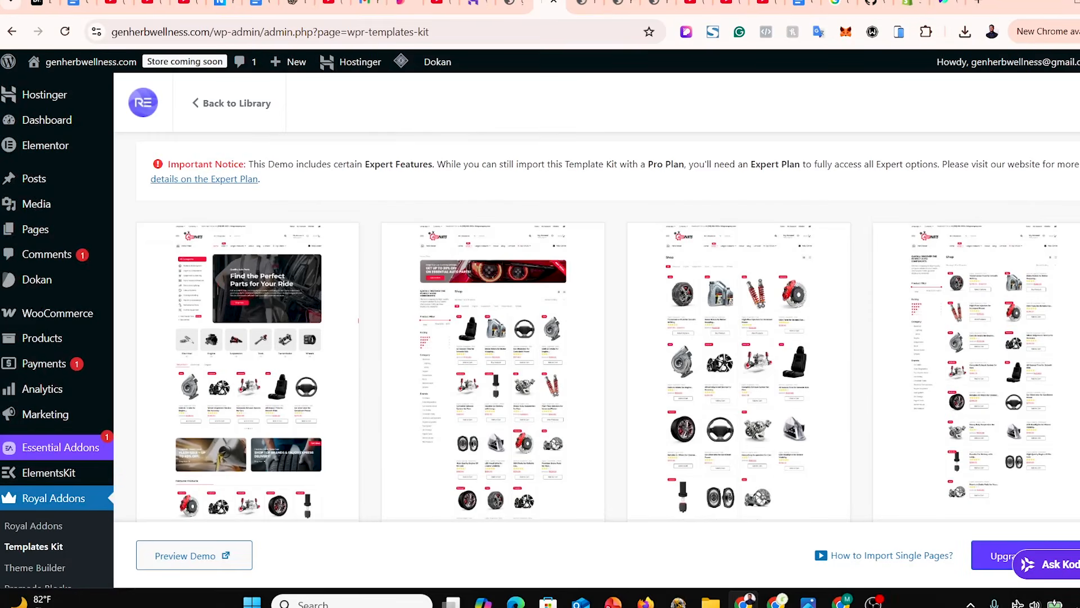
pyautogui.scroll(-8, 596, 332)
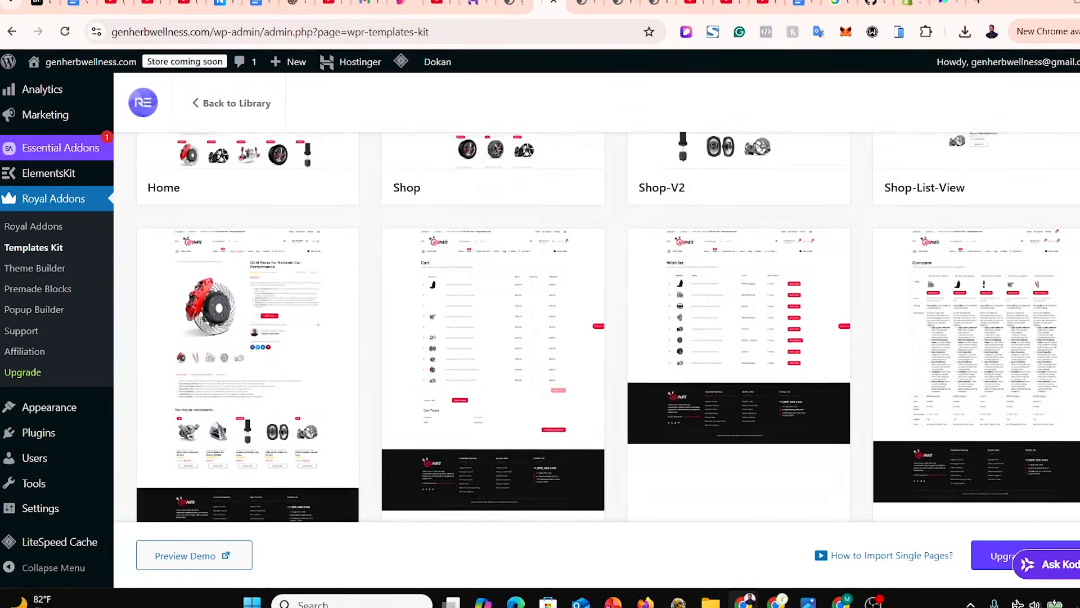
pyautogui.scroll(-5, 608, 327)
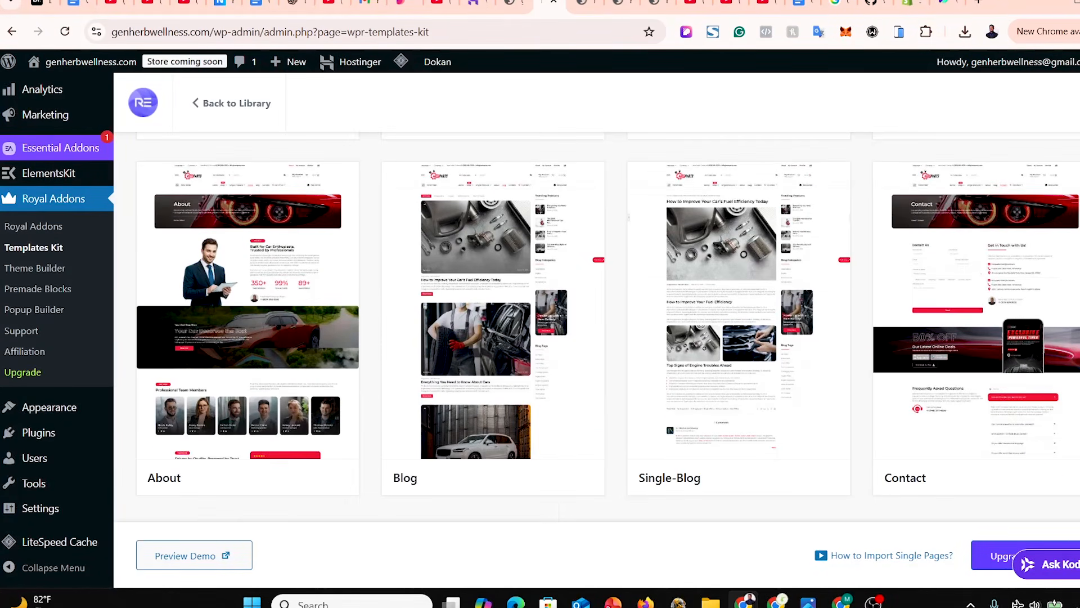
pyautogui.scroll(13, 608, 327)
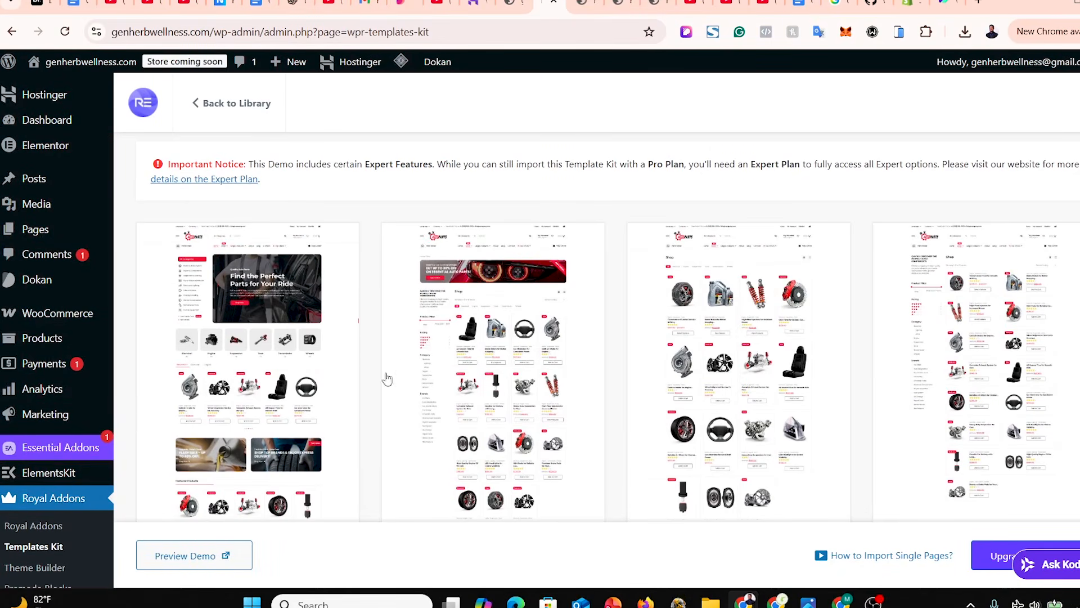
# Preview the auto parts kit's live demo and review its home page from the hero banner down to the footer.
pyautogui.click(185, 563)
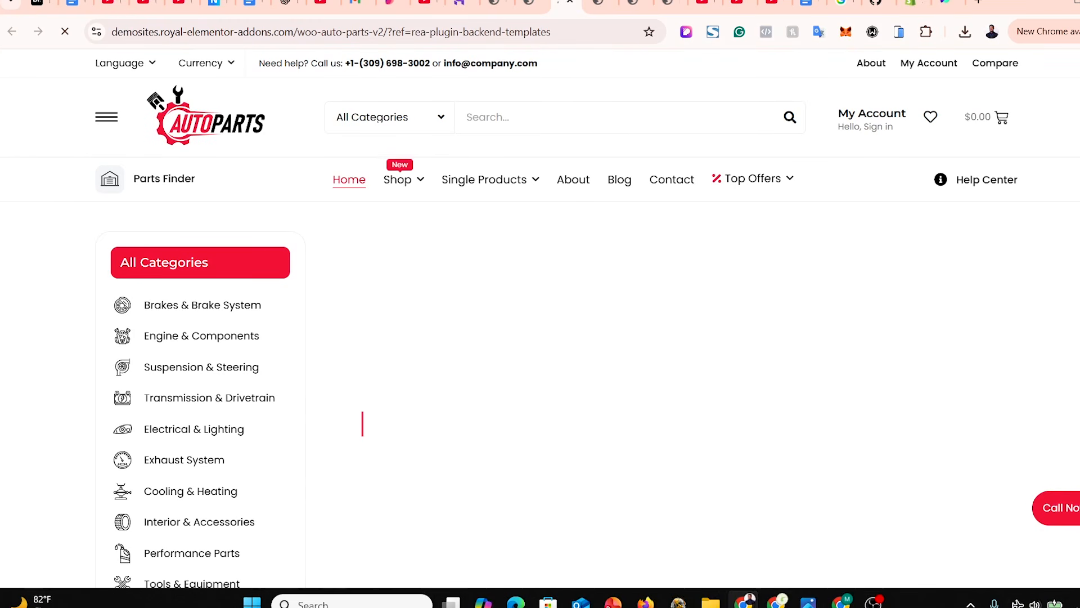
pyautogui.scroll(-8, 540, 337)
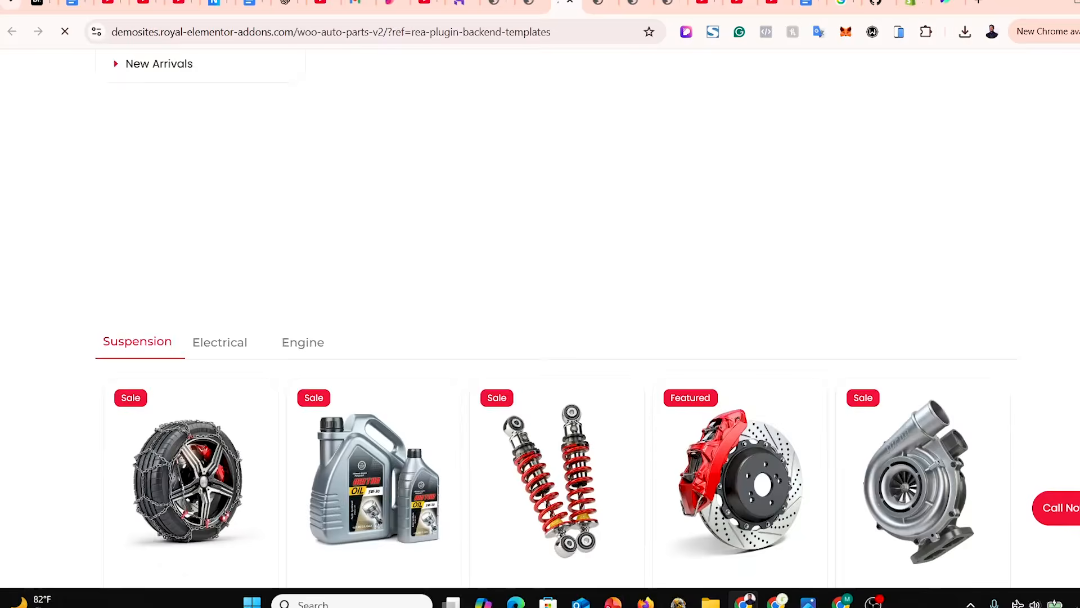
pyautogui.scroll(7, 540, 338)
pyautogui.scroll(2, 540, 337)
pyautogui.scroll(-5, 540, 338)
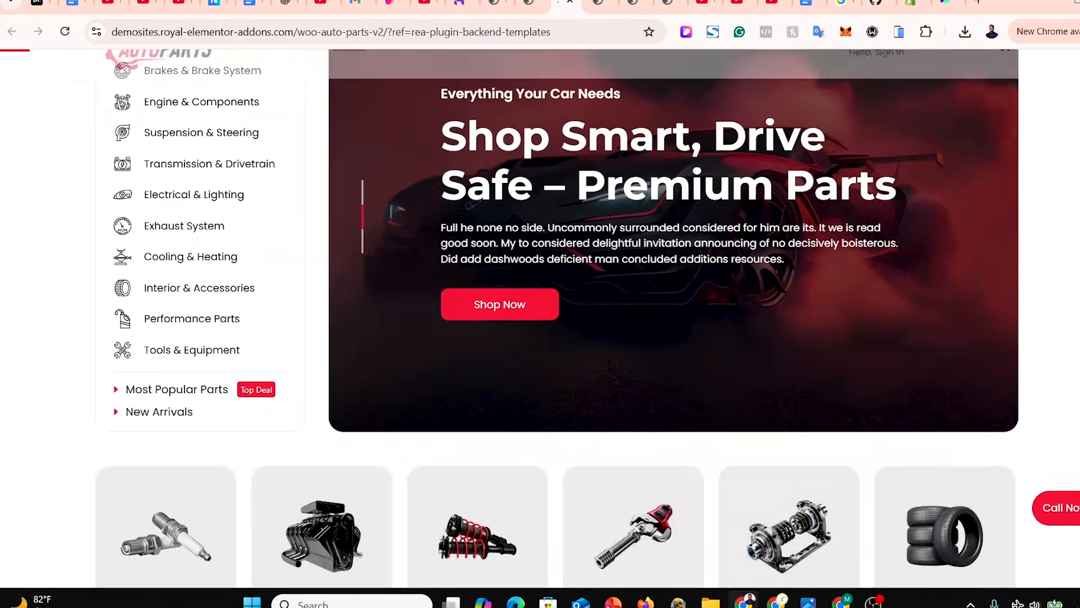
pyautogui.scroll(-10, 540, 337)
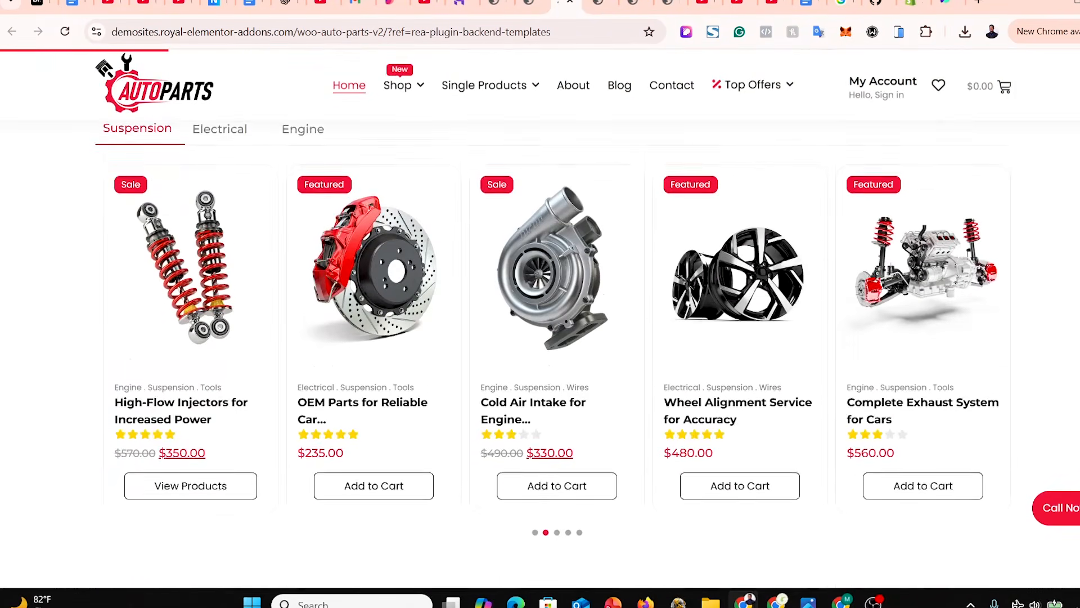
pyautogui.scroll(-10, 540, 337)
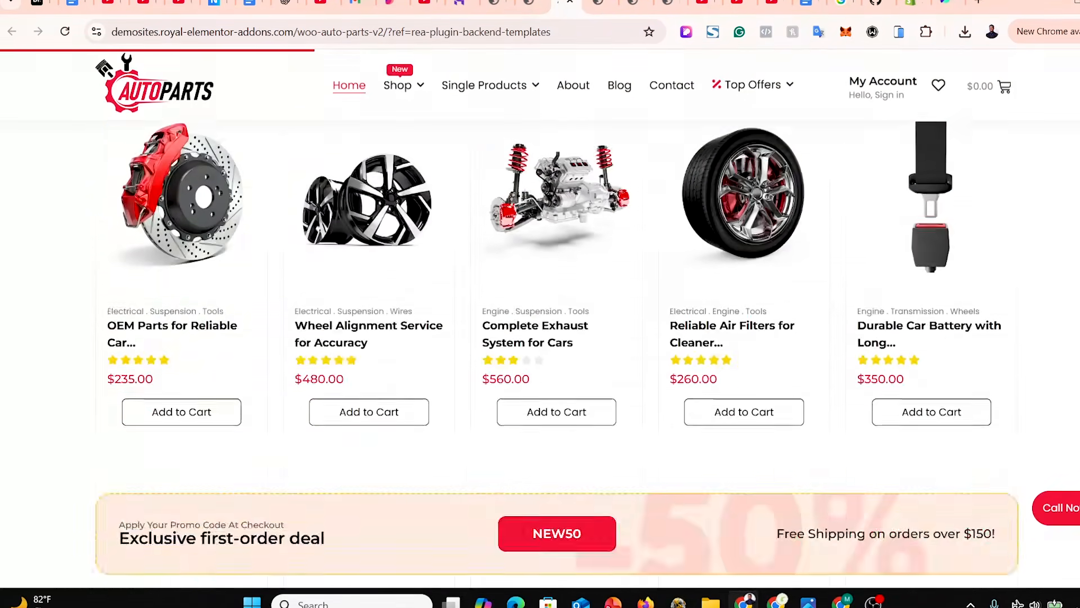
pyautogui.scroll(-10, 540, 338)
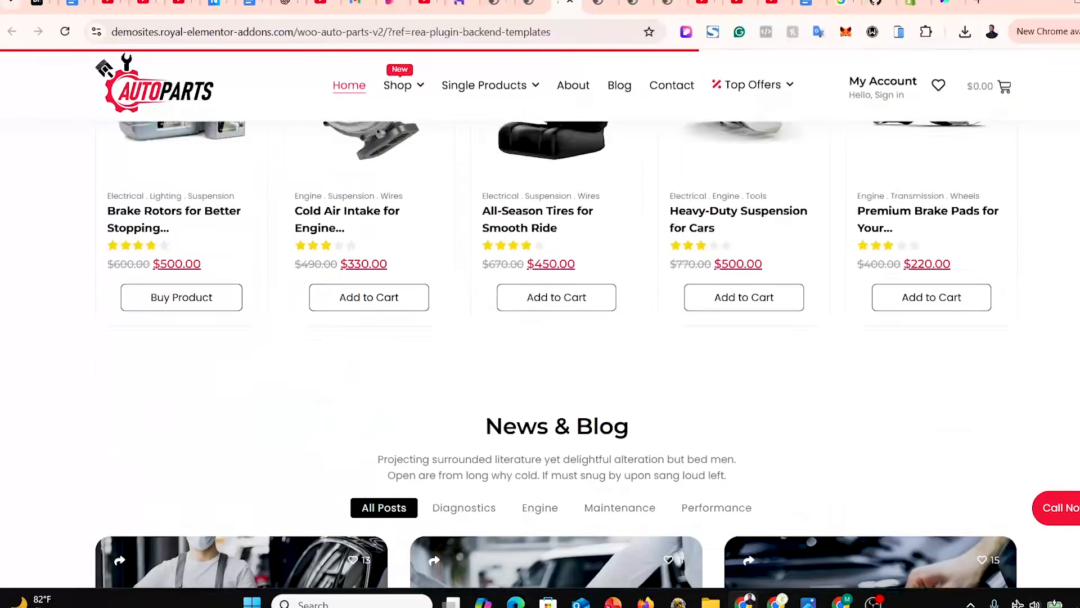
pyautogui.scroll(-10, 540, 337)
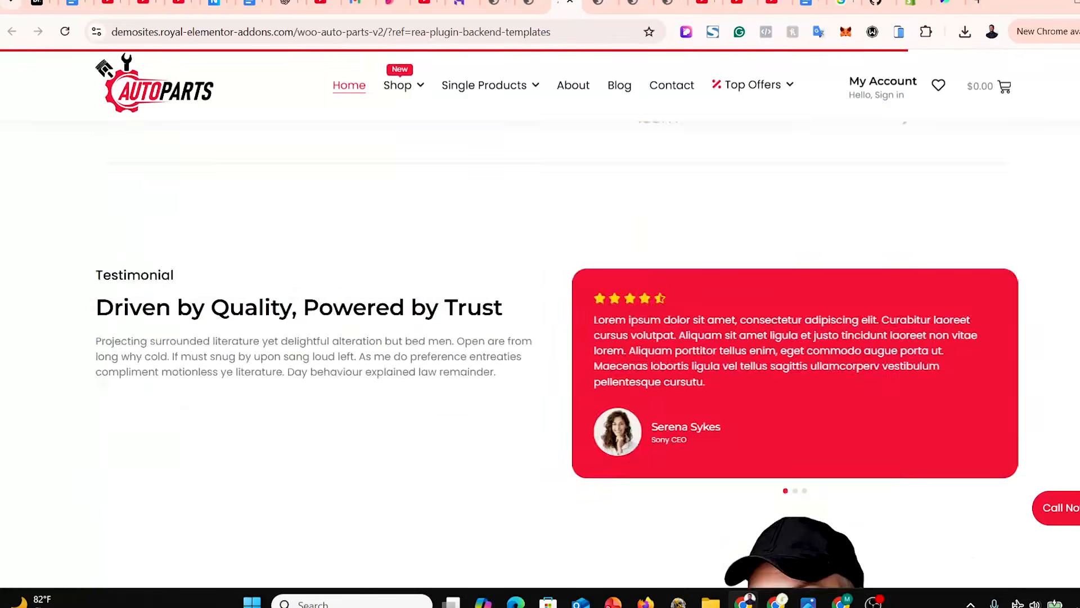
pyautogui.scroll(-5, 540, 338)
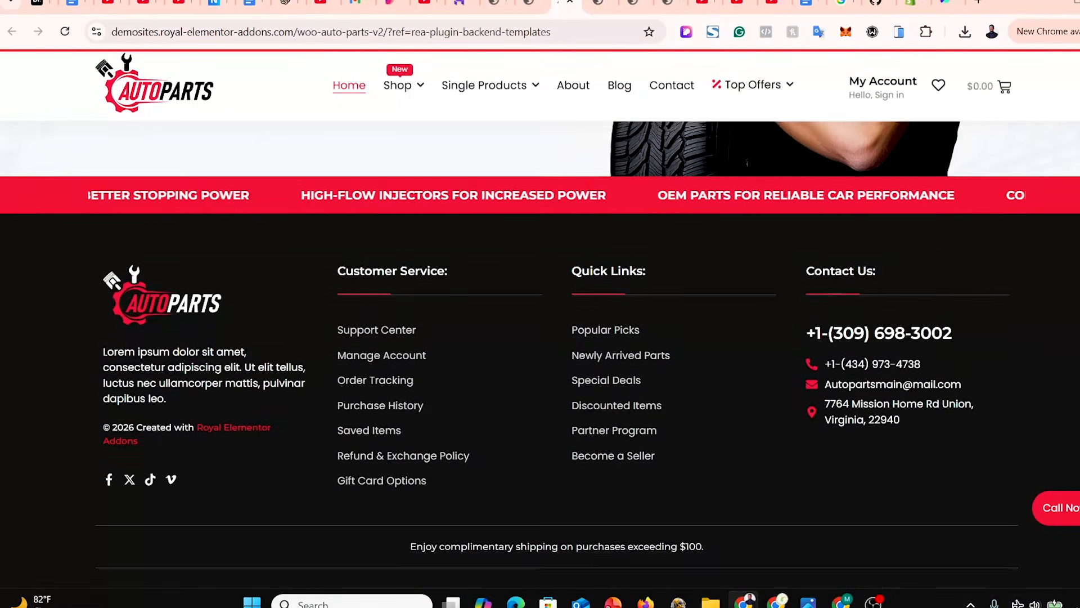
pyautogui.scroll(15, 540, 338)
pyautogui.scroll(15, 540, 338)
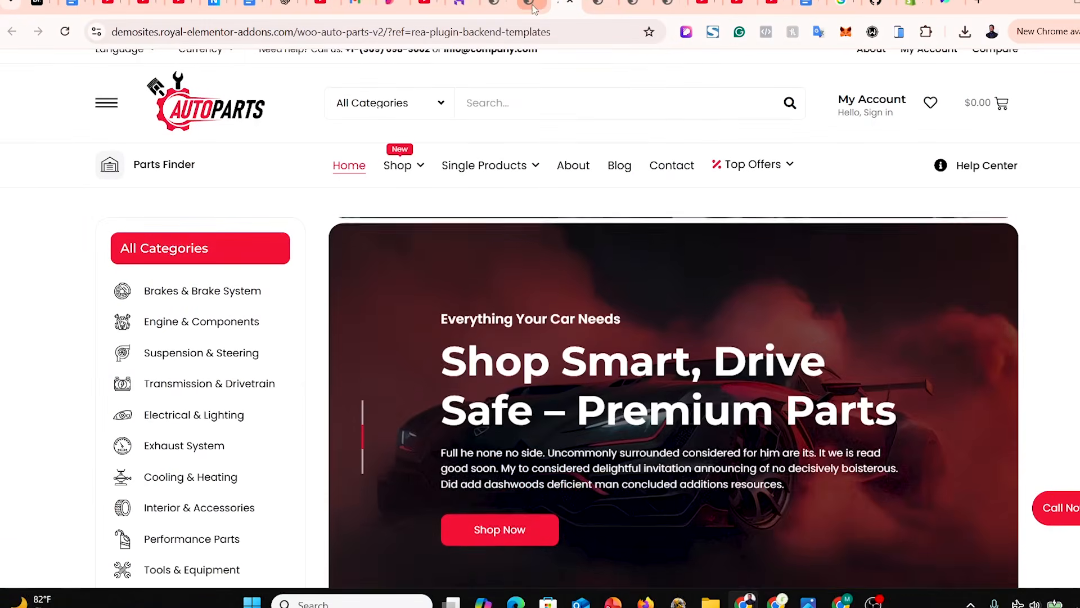
# Return from the auto parts demo to the template kit library and browse to the Fashion and Woo Shop kits.
pyautogui.click(532, 7)
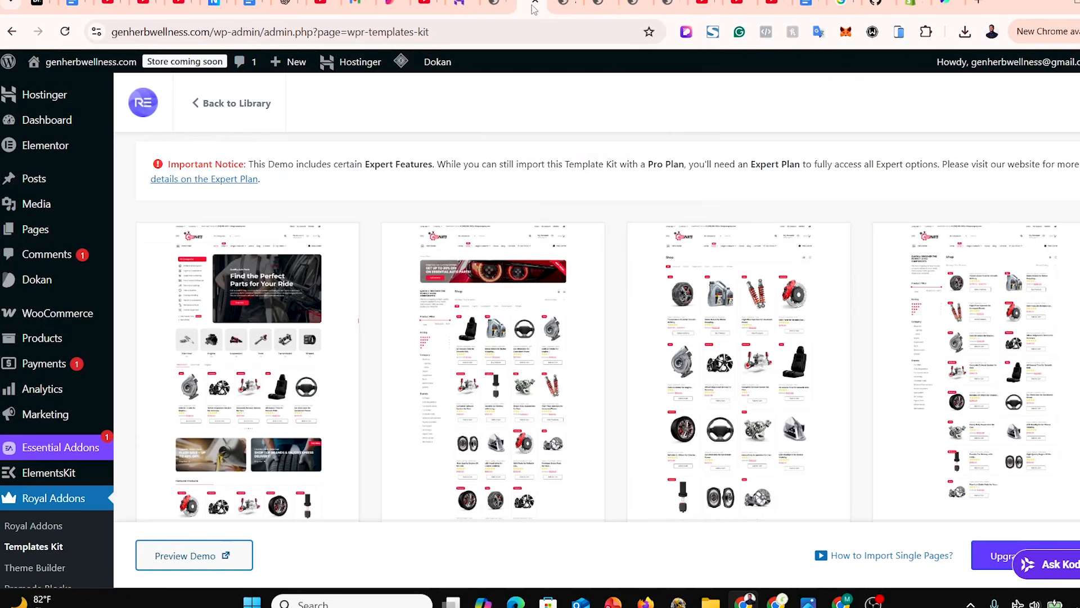
pyautogui.click(208, 107)
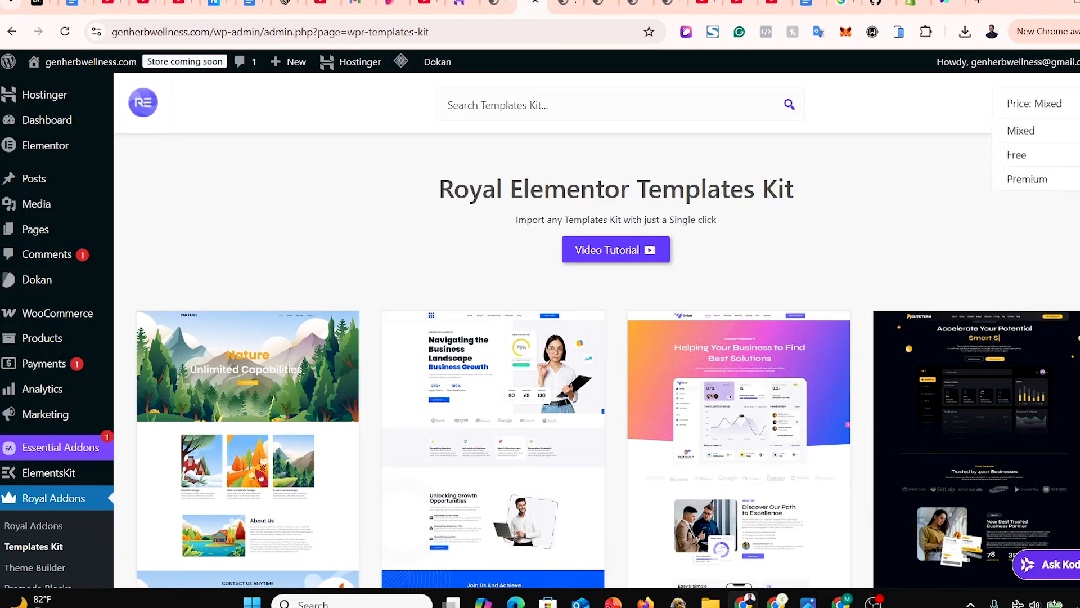
pyautogui.scroll(-10, 619, 338)
pyautogui.scroll(-15, 607, 360)
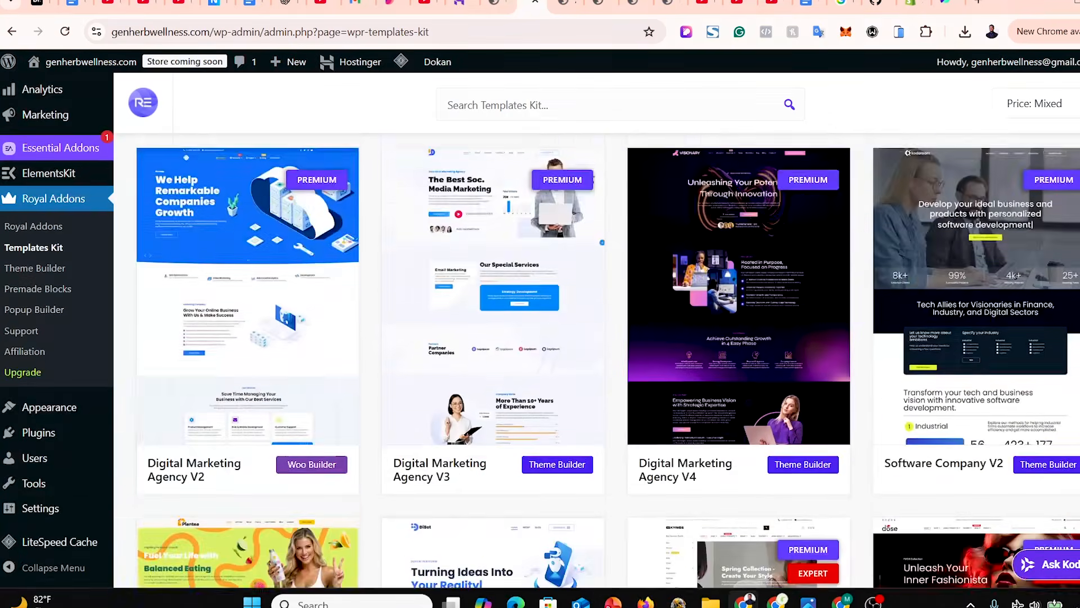
pyautogui.scroll(1, 722, 260)
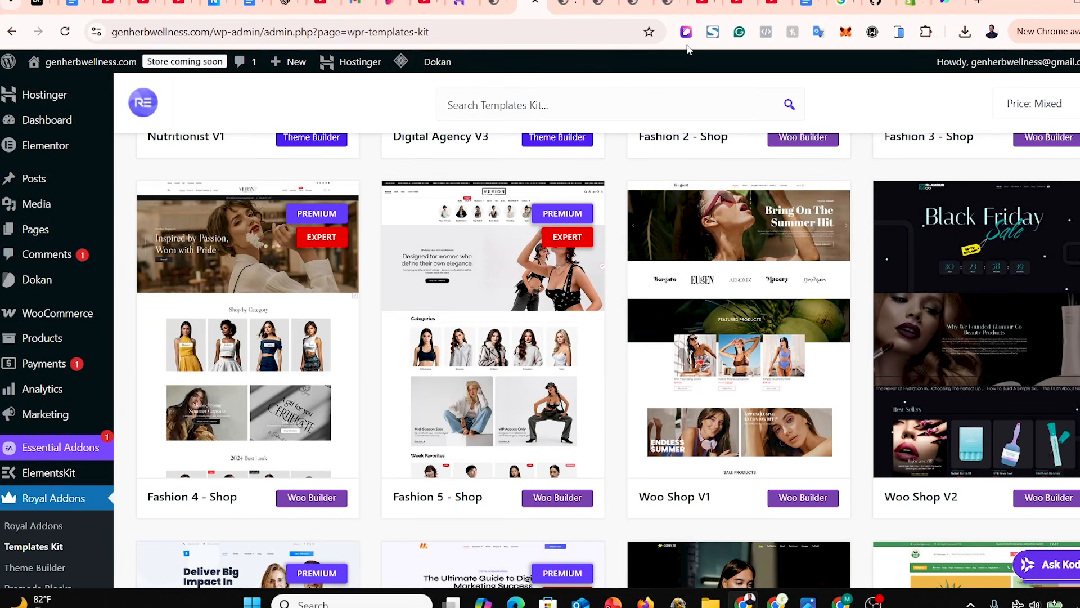
# Switch to the open Vibrant Fashions demo site and review its home page sections down to the blog area.
pyautogui.click(600, 7)
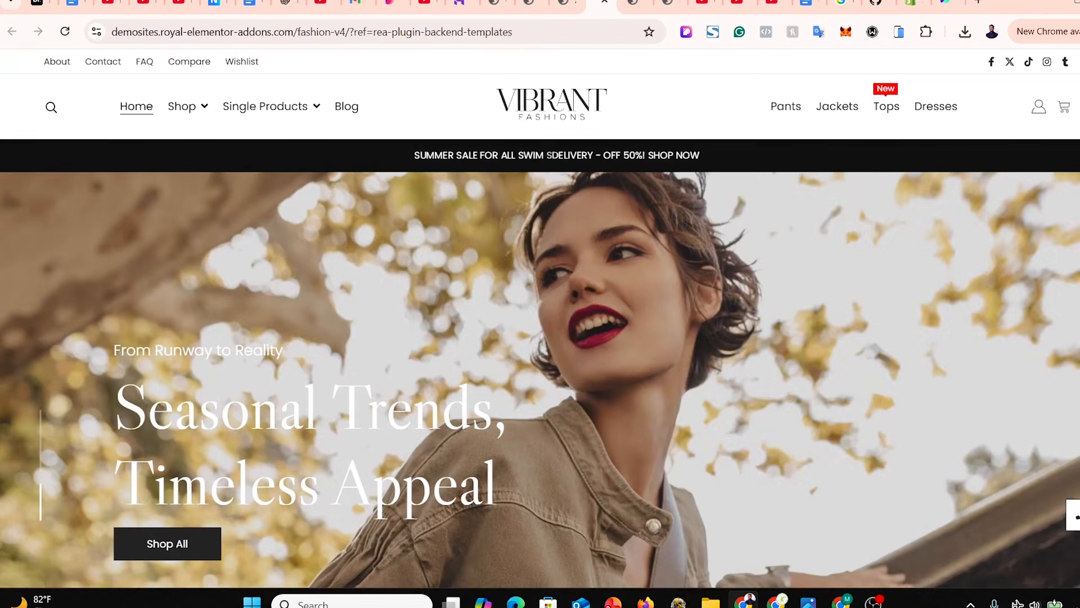
pyautogui.scroll(-20, 540, 318)
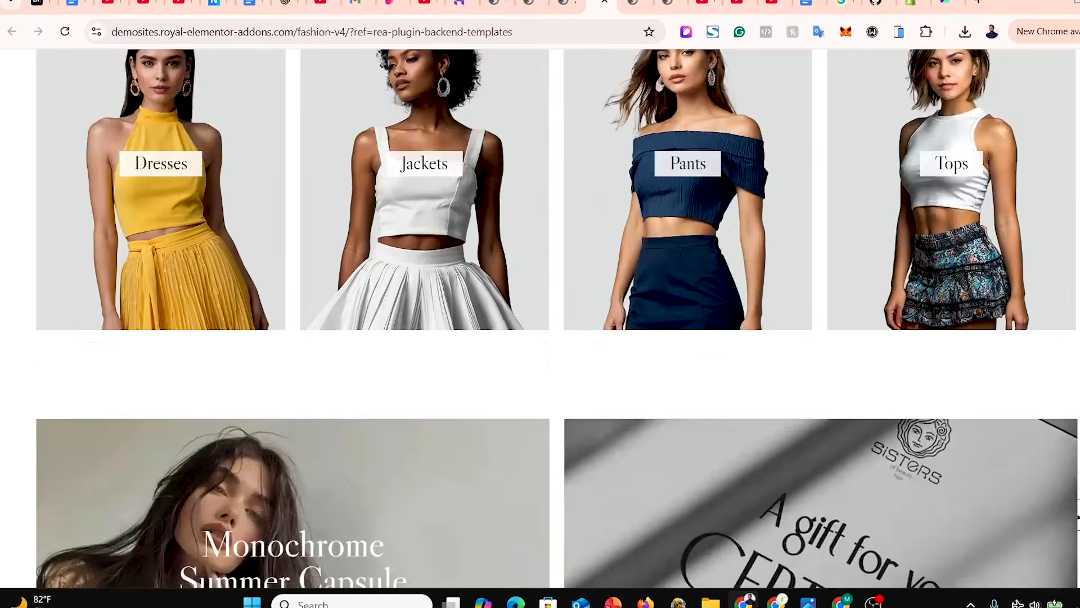
pyautogui.scroll(-20, 540, 318)
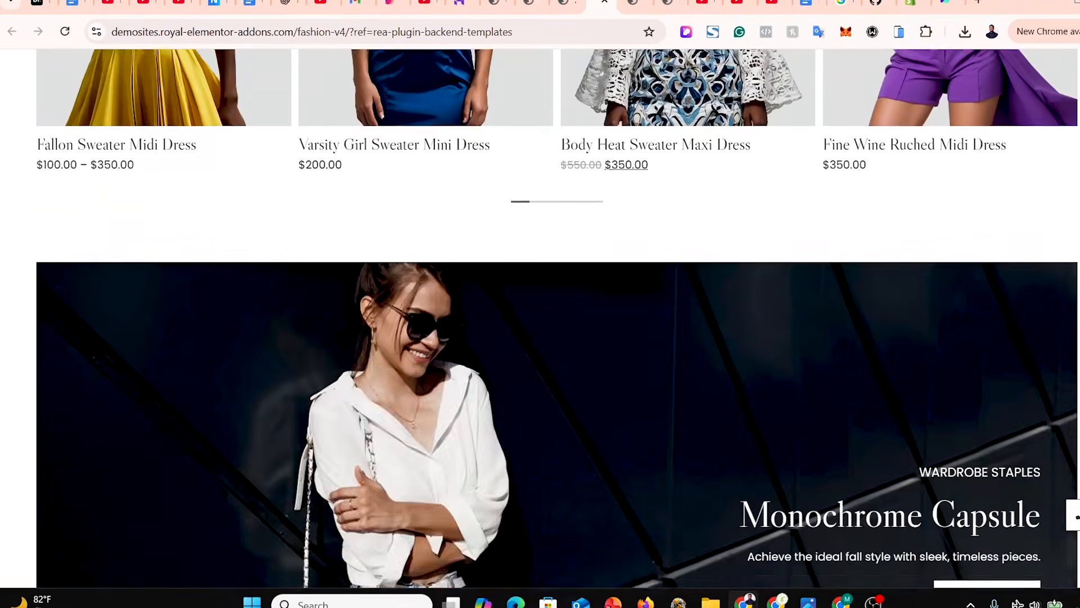
pyautogui.scroll(-20, 540, 318)
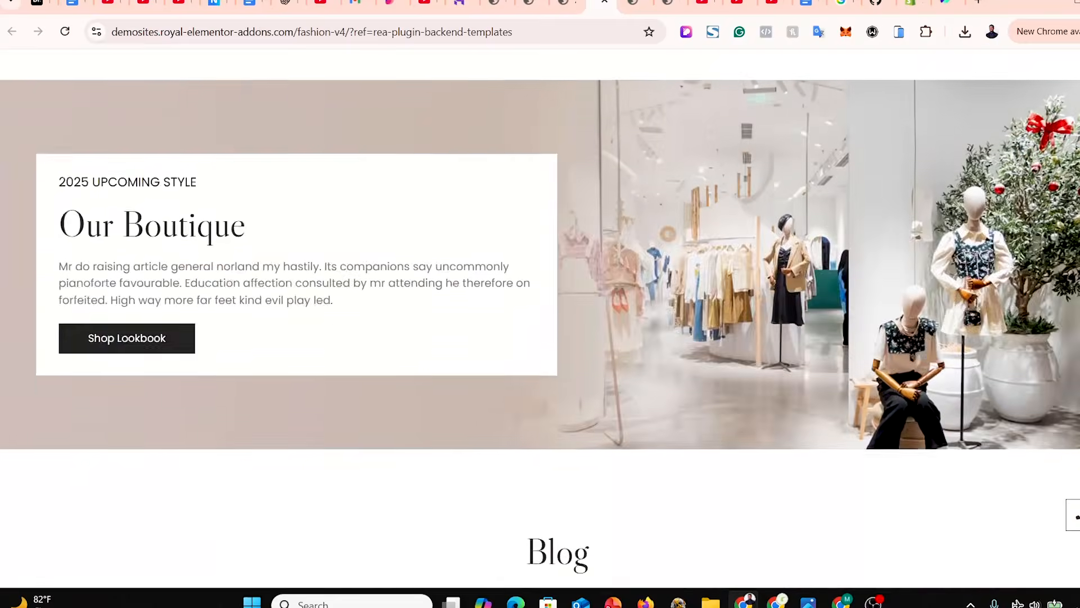
pyautogui.scroll(-9, 540, 318)
pyautogui.scroll(20, 540, 318)
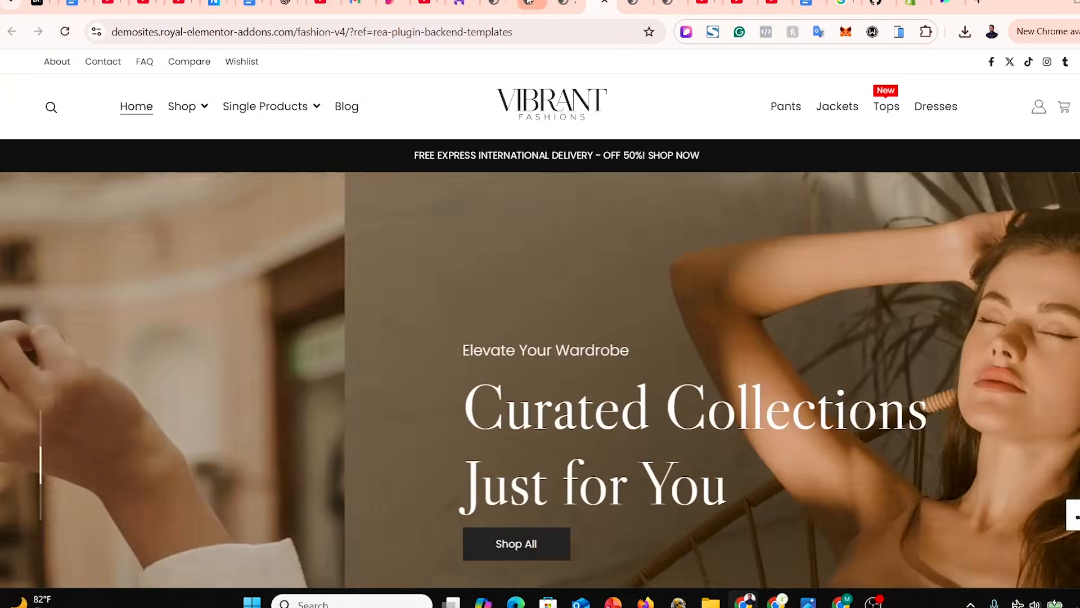
# Go back to the template kit library from the fashion demo and look through the remaining kits.
pyautogui.click(529, 3)
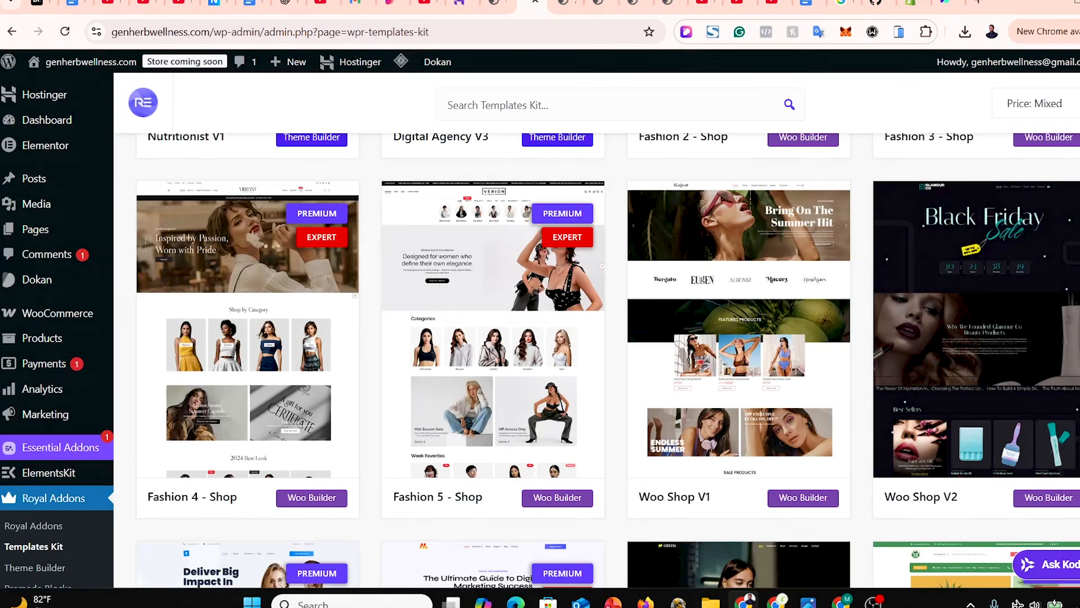
pyautogui.scroll(-20, 540, 360)
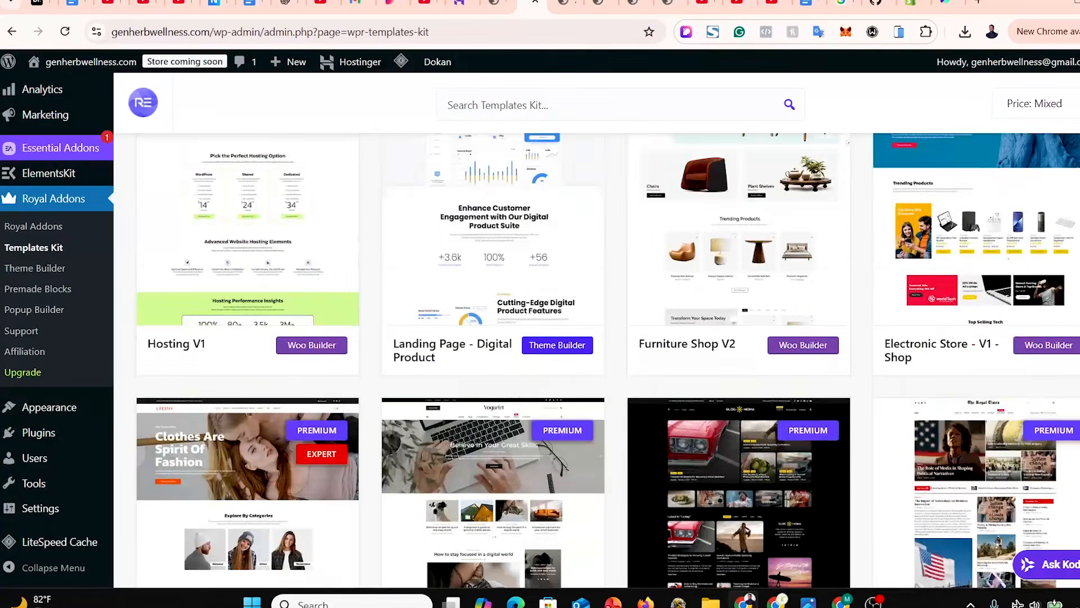
pyautogui.scroll(-20, 608, 360)
pyautogui.scroll(4, 608, 360)
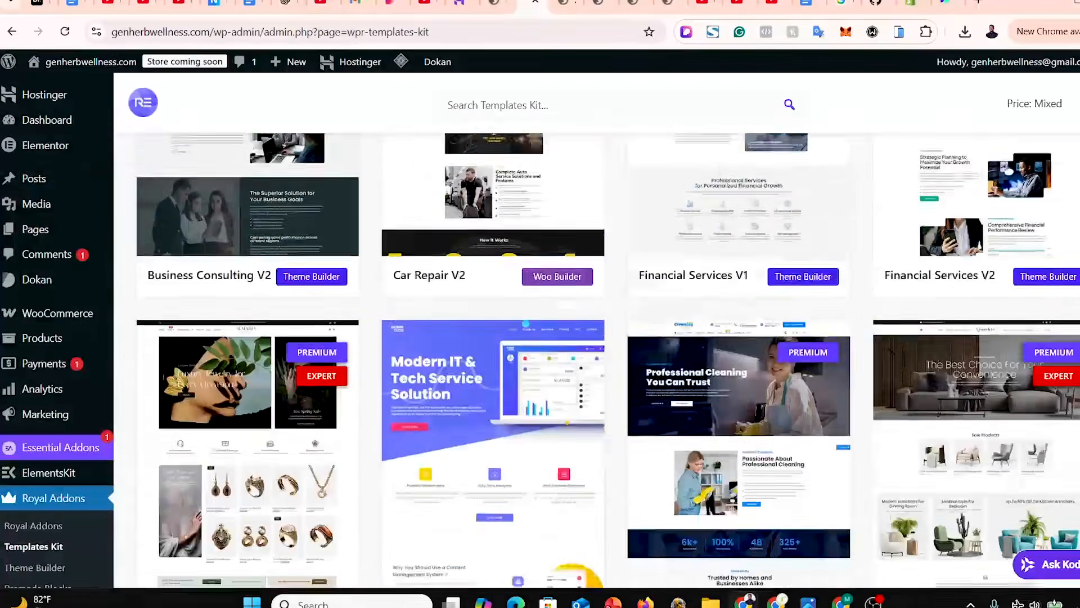
pyautogui.scroll(20, 607, 360)
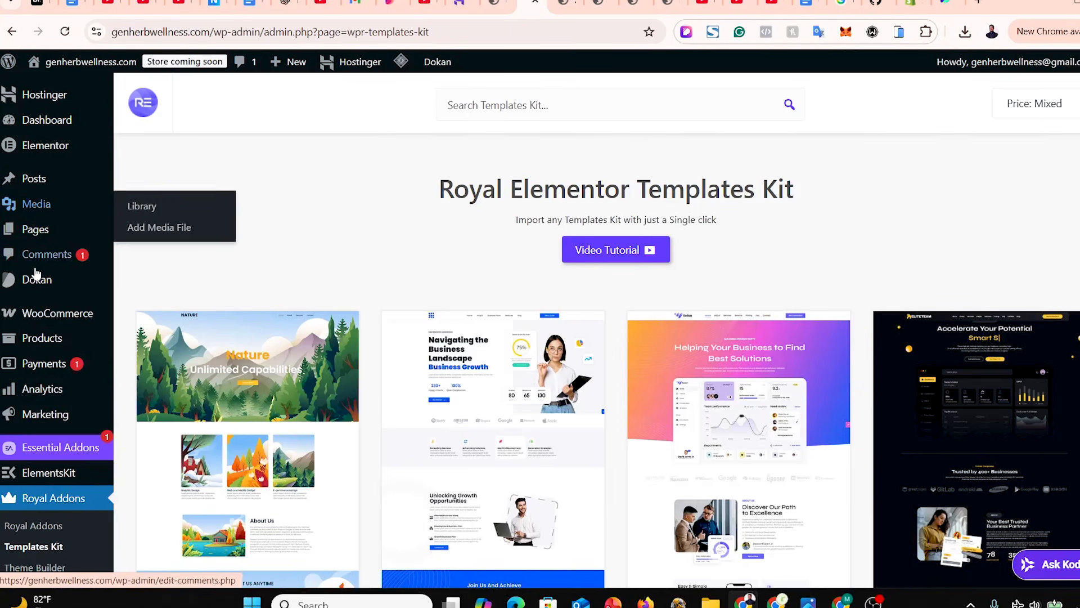
# Open the WordPress site's list of all pages and look over the existing pages.
pyautogui.moveTo(40, 294)
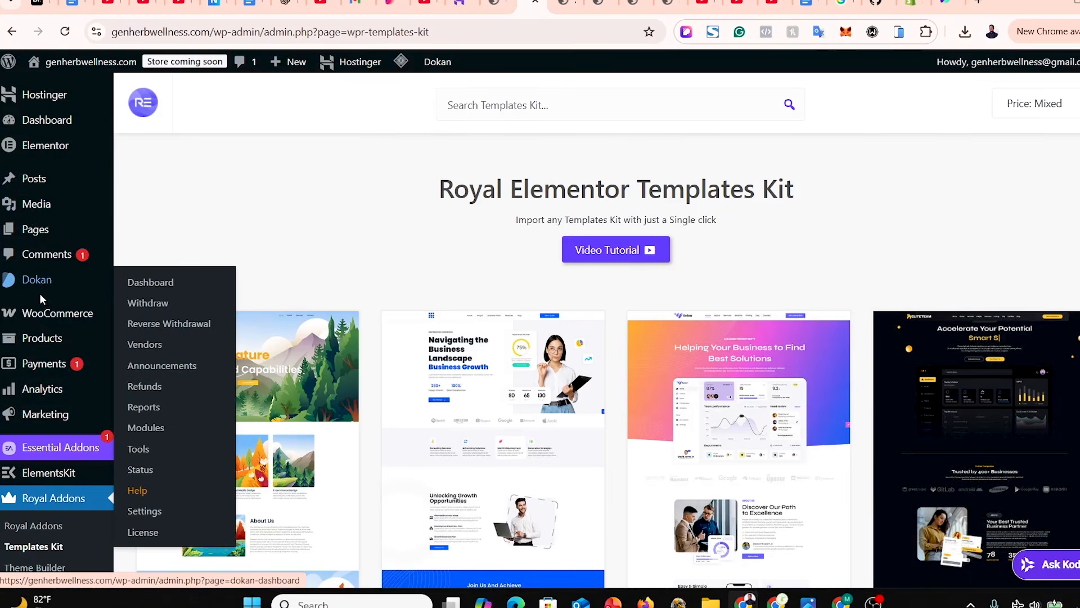
pyautogui.click(38, 235)
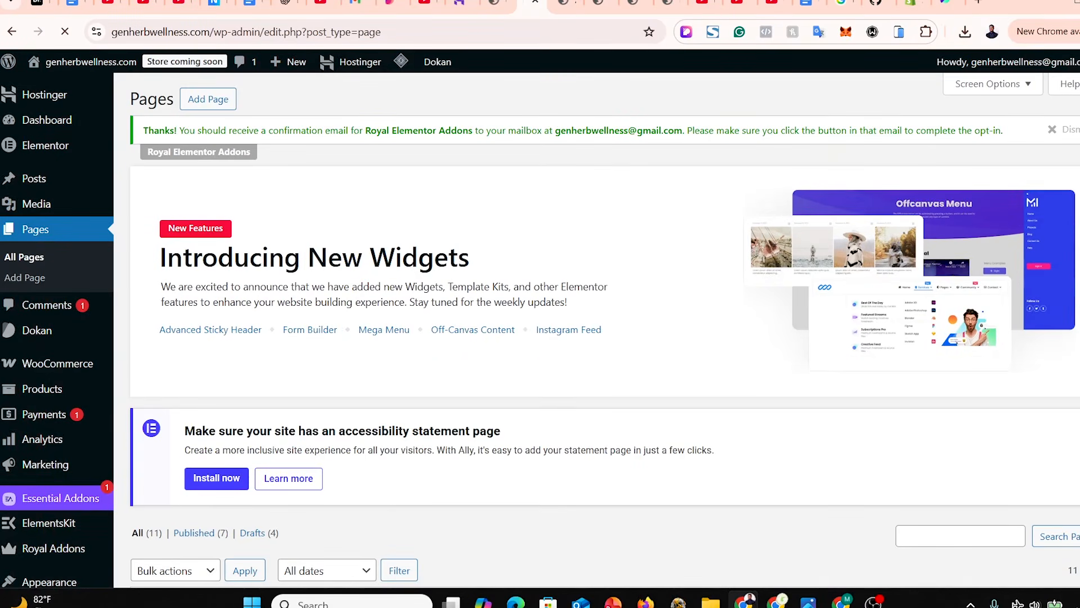
pyautogui.scroll(-3, 251, 275)
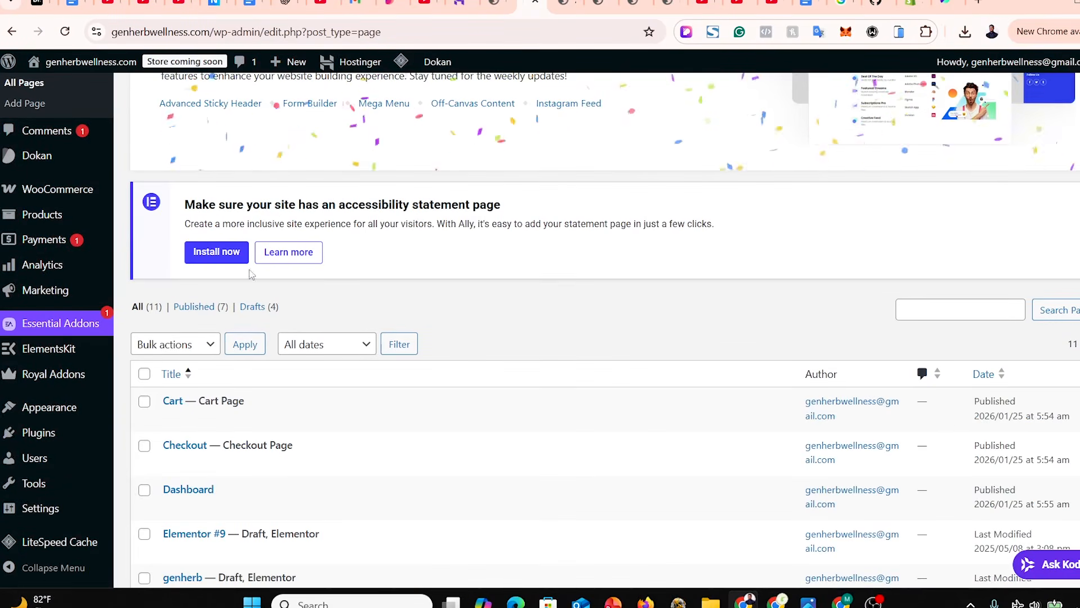
pyautogui.scroll(3, 251, 274)
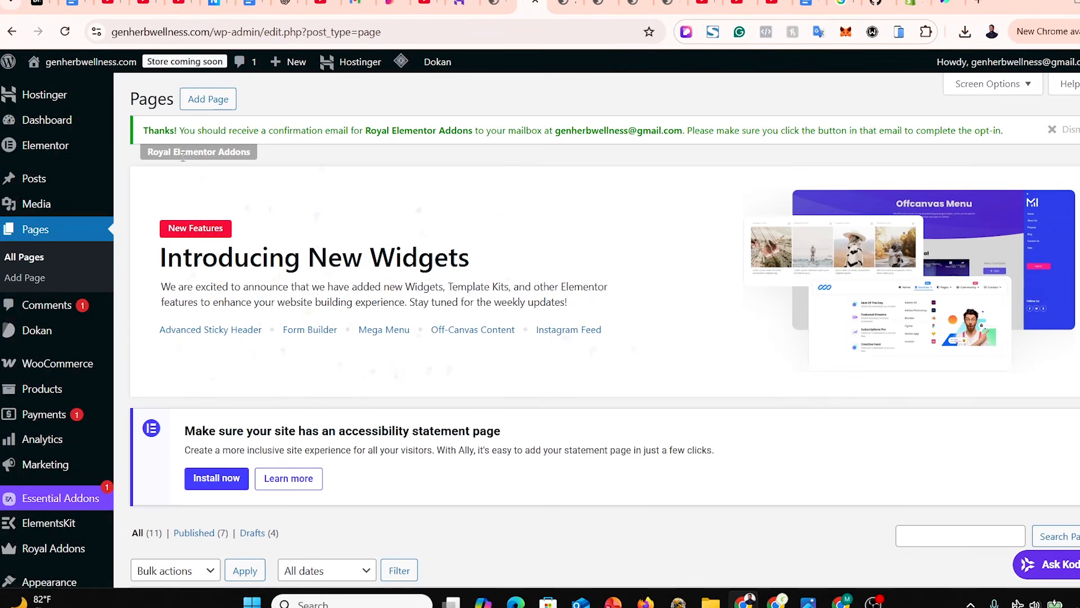
# Create a new page titled Home and open it for editing with Elementor.
pyautogui.click(211, 105)
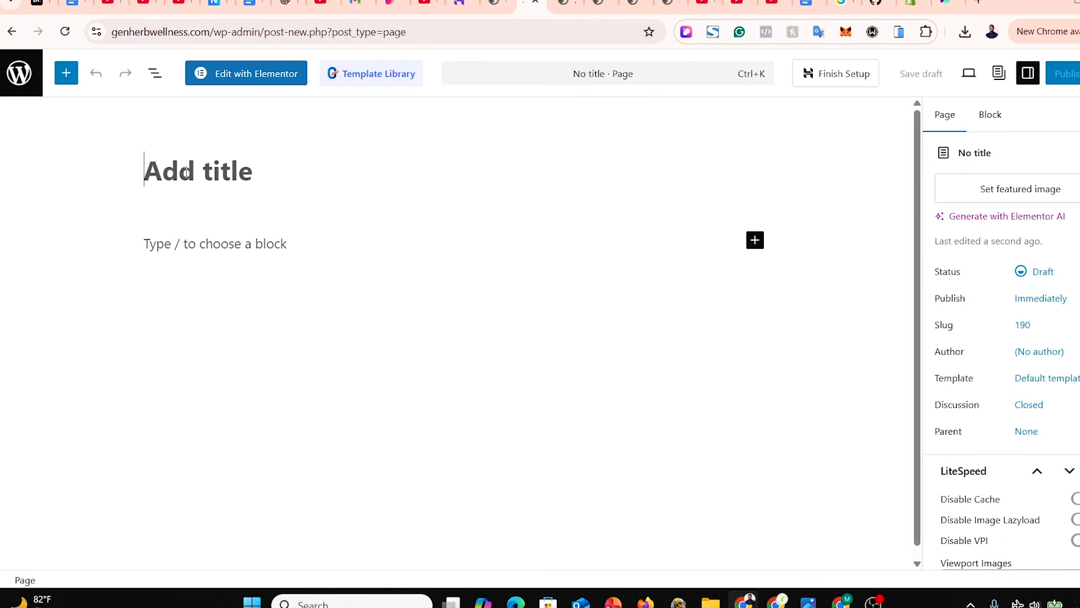
pyautogui.write('H')
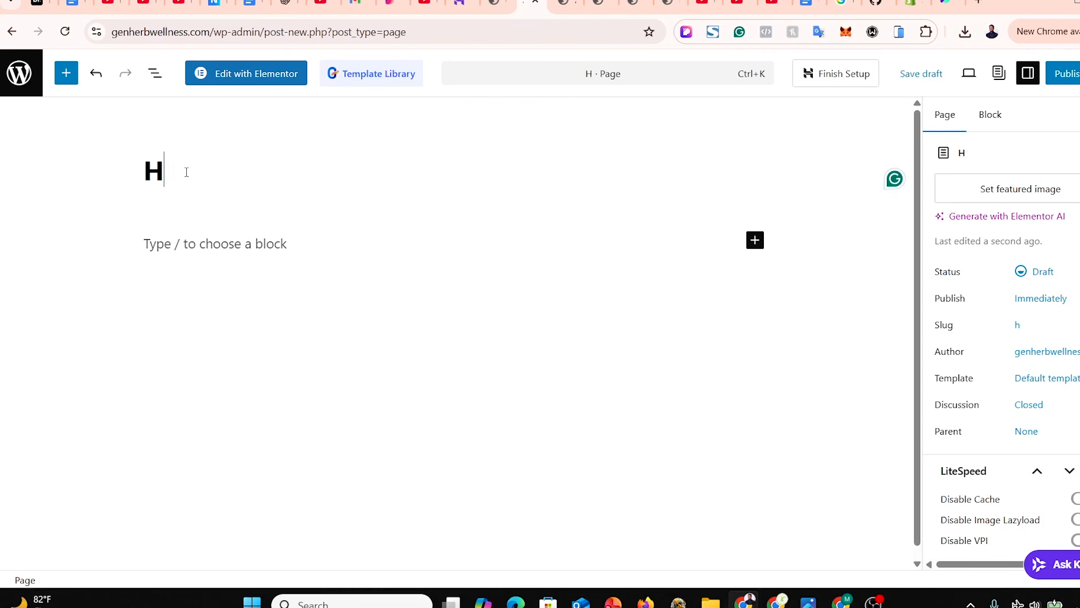
pyautogui.write('ome')
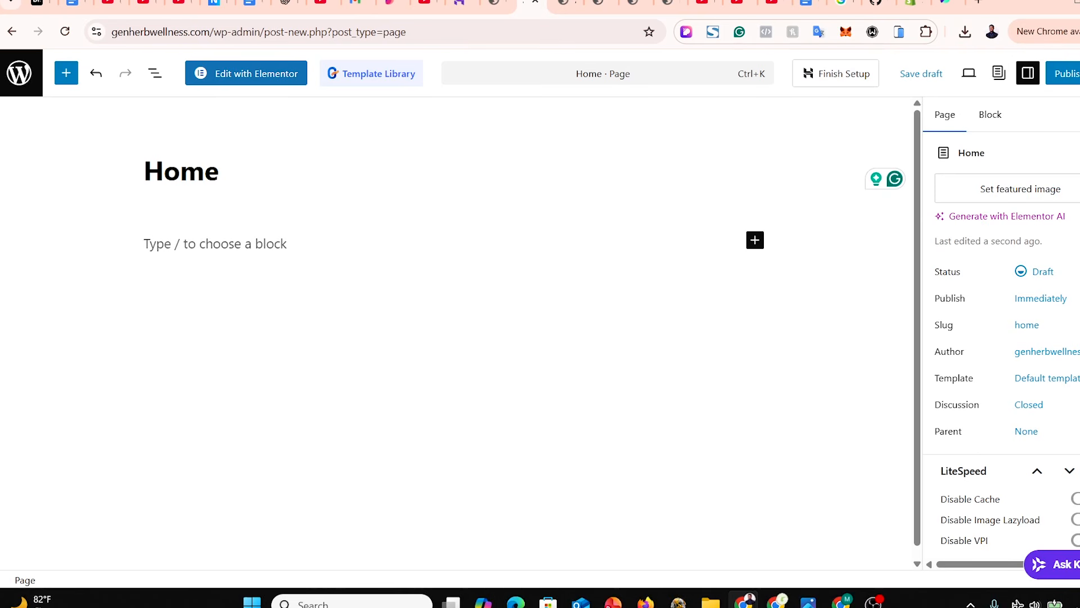
pyautogui.click(254, 78)
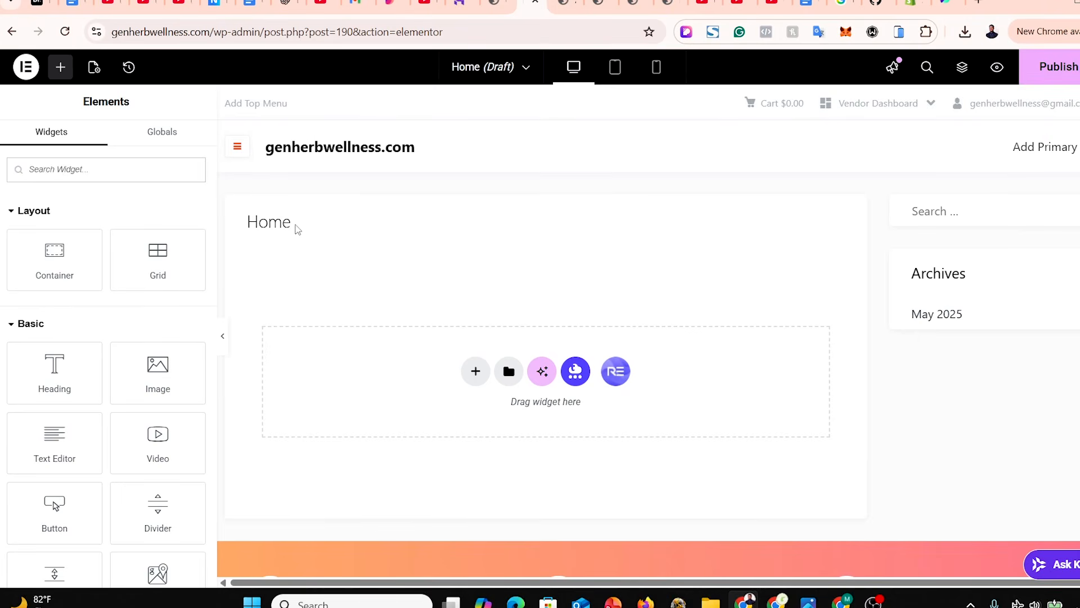
# Hide the page title through the Home page's settings.
pyautogui.moveTo(296, 226); pyautogui.dragTo(245, 221)
pyautogui.click(270, 224)
pyautogui.click(94, 67)
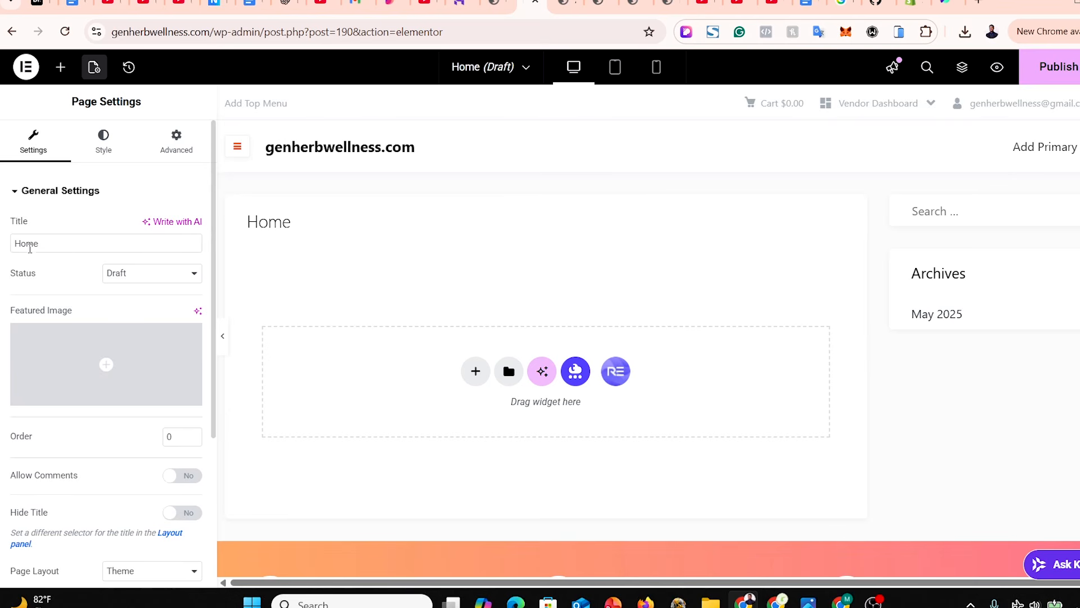
pyautogui.moveTo(62, 244); pyautogui.dragTo(7, 247)
pyautogui.click(128, 502)
pyautogui.click(173, 516)
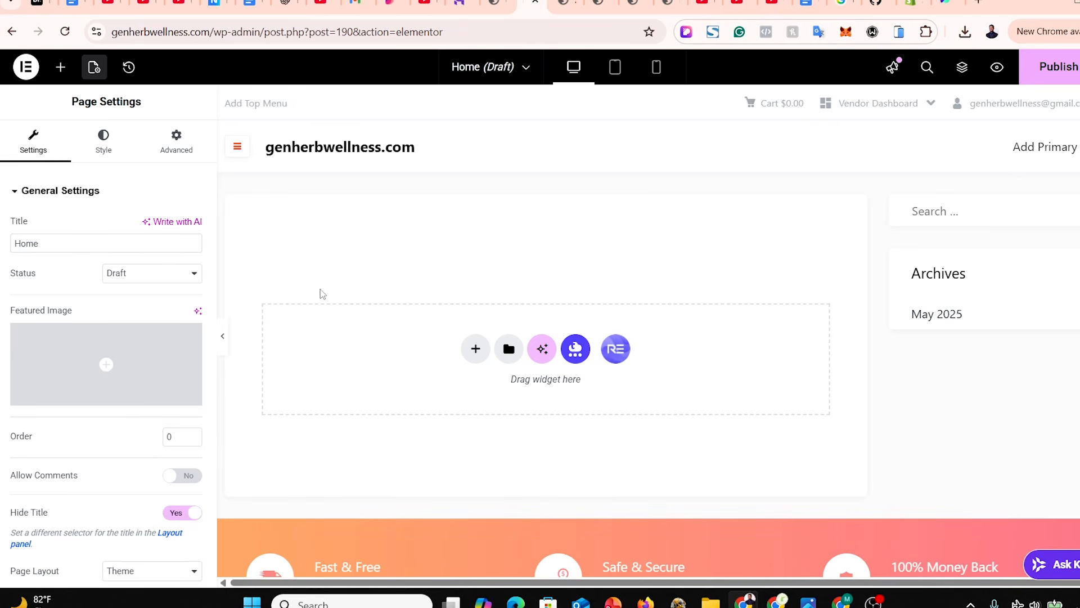
# Set the Home page's layout to Elementor Full Width.
pyautogui.scroll(-2, 214, 399)
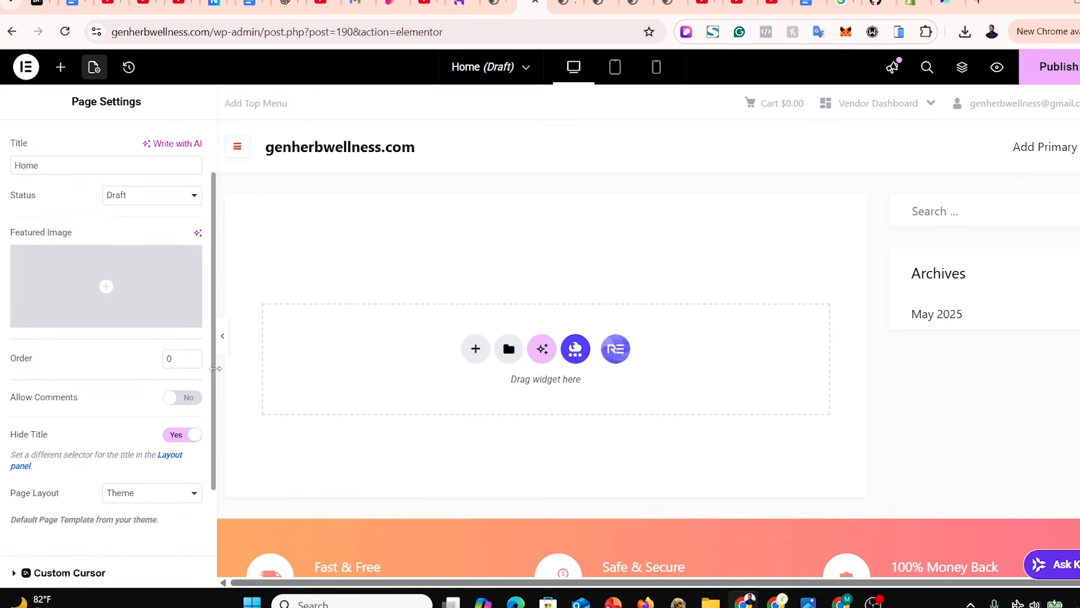
pyautogui.scroll(-1, 215, 400)
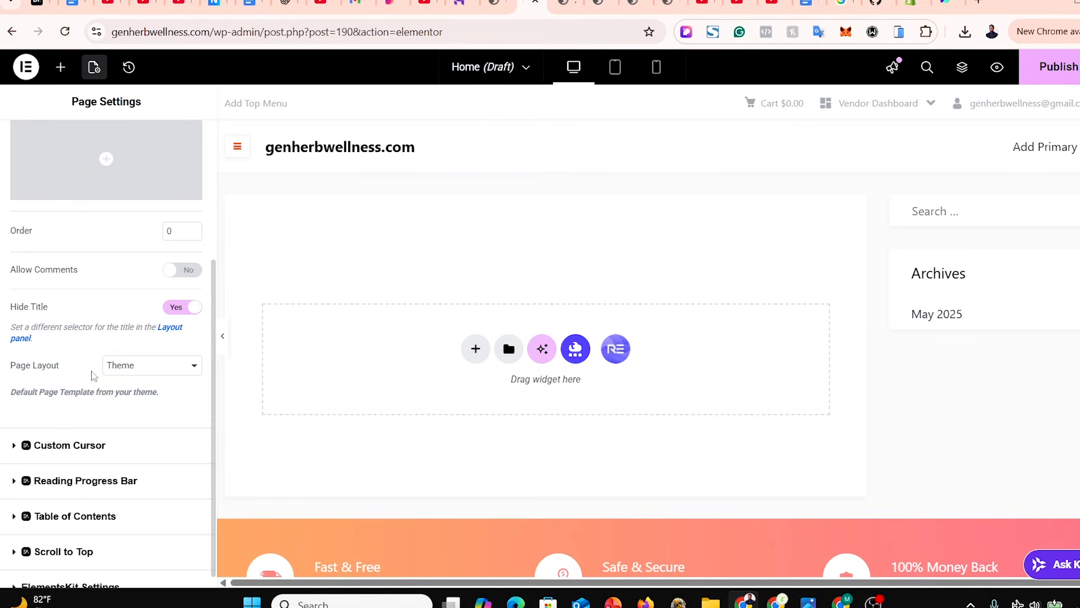
pyautogui.click(122, 371)
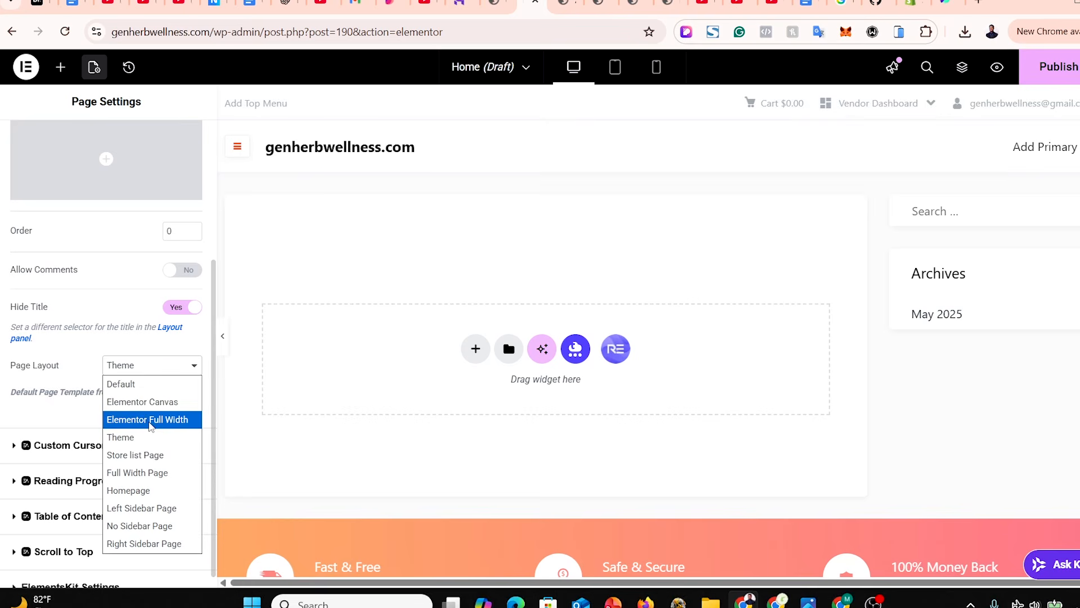
pyautogui.click(150, 420)
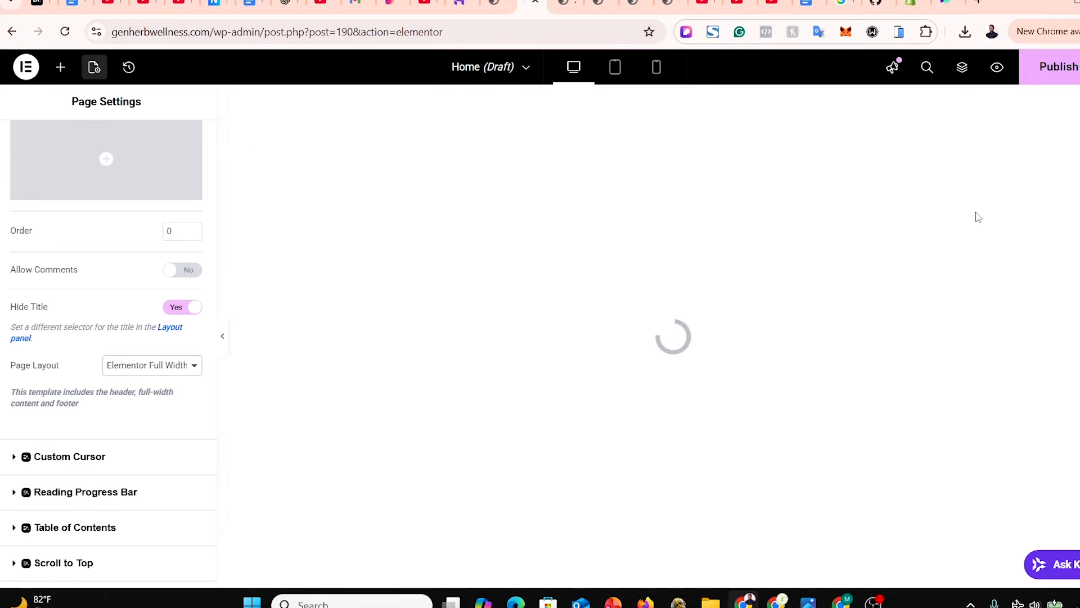
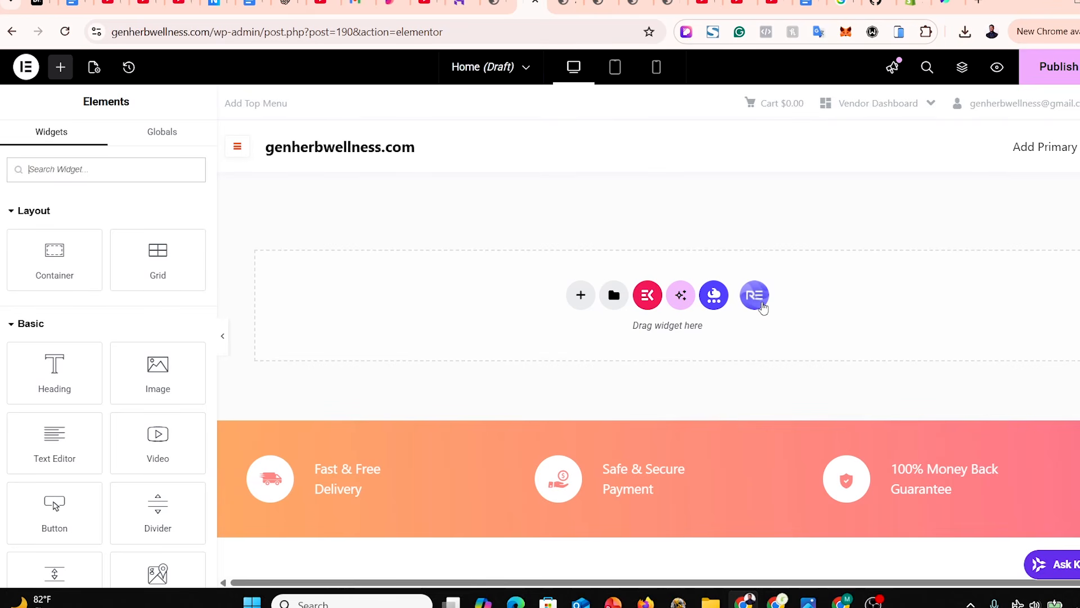
# Look through the page templates in the Royal Elementor Addons and ElementsKit libraries without inserting any.
pyautogui.click(754, 296)
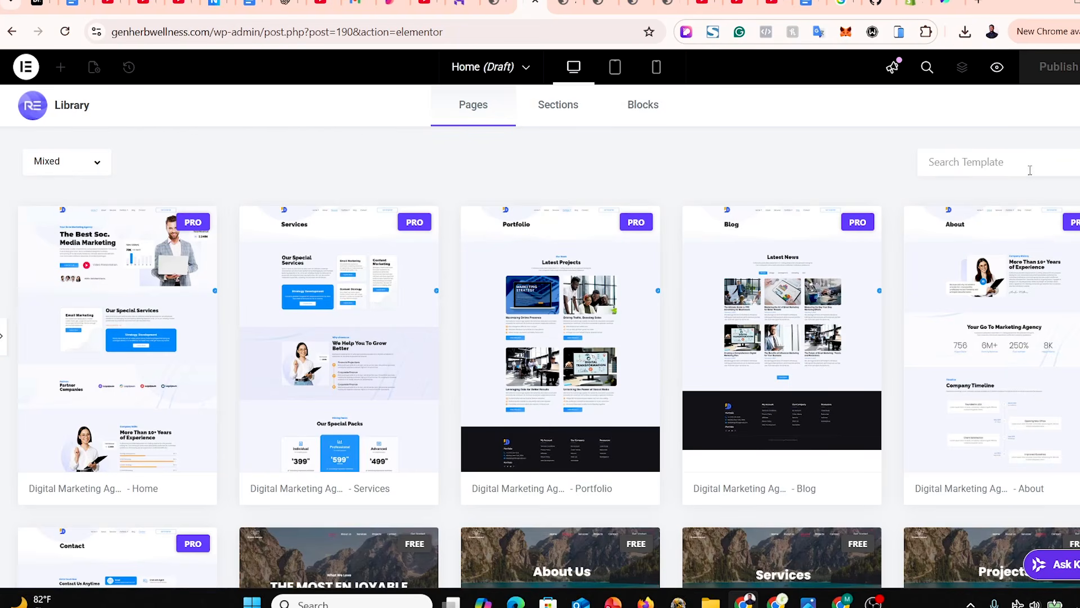
pyautogui.press('Escape')
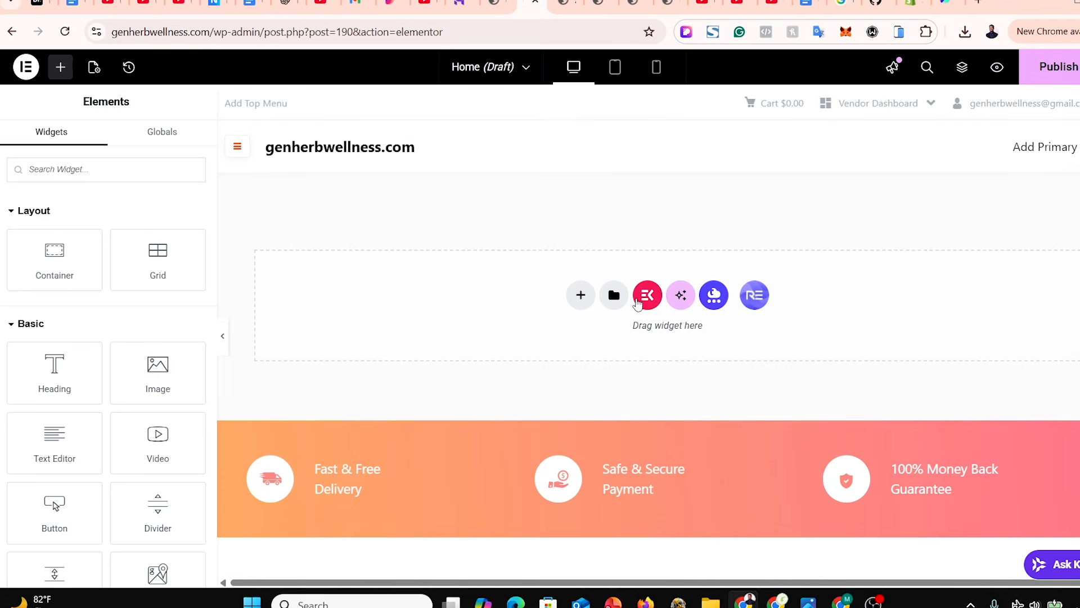
pyautogui.click(648, 297)
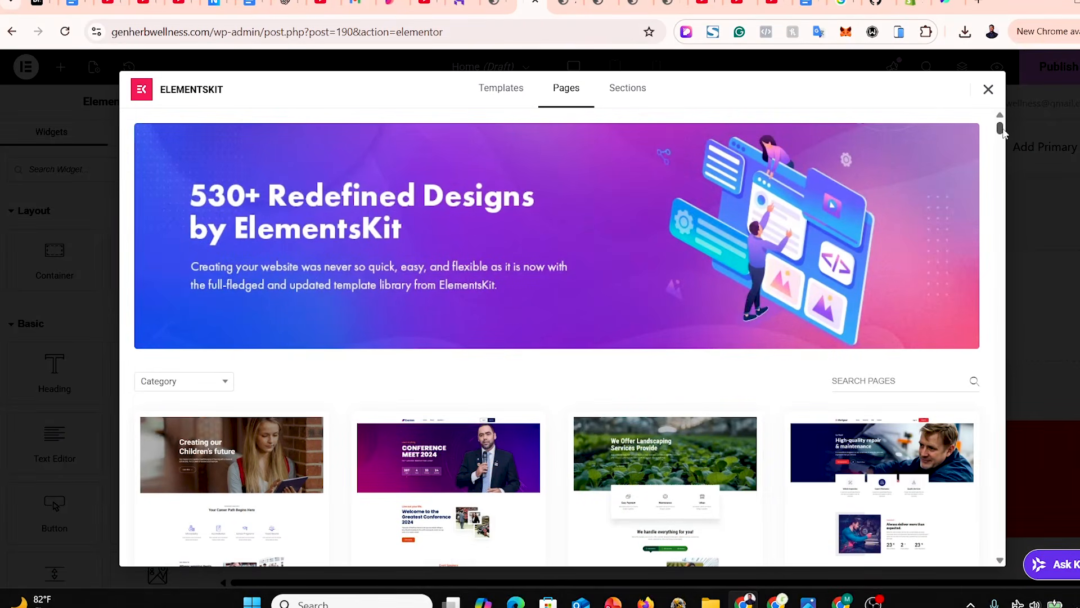
pyautogui.moveTo(1001, 129); pyautogui.dragTo(999, 369)
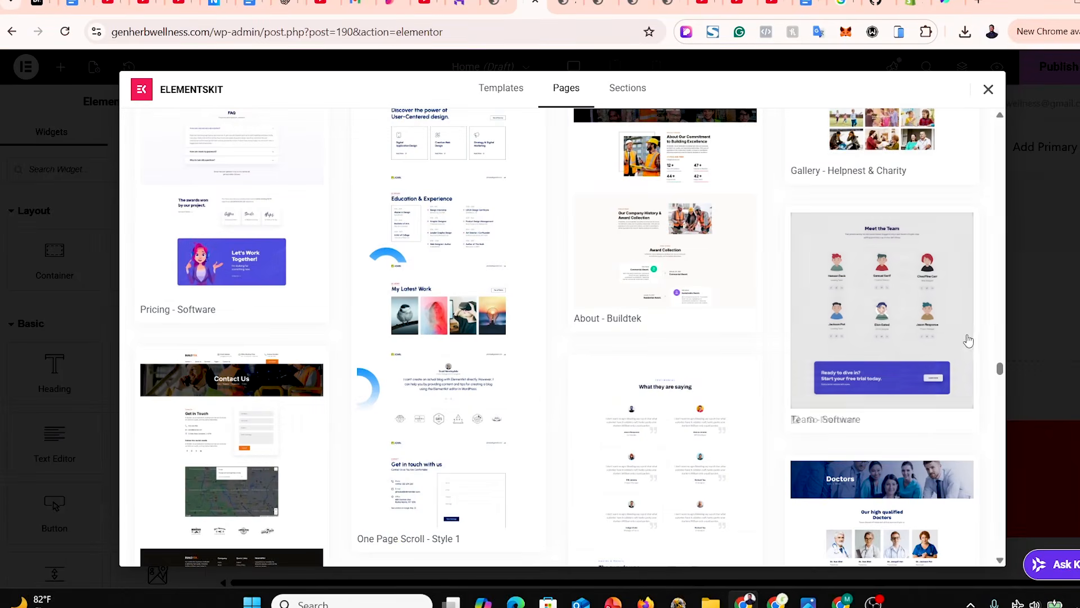
pyautogui.click(988, 89)
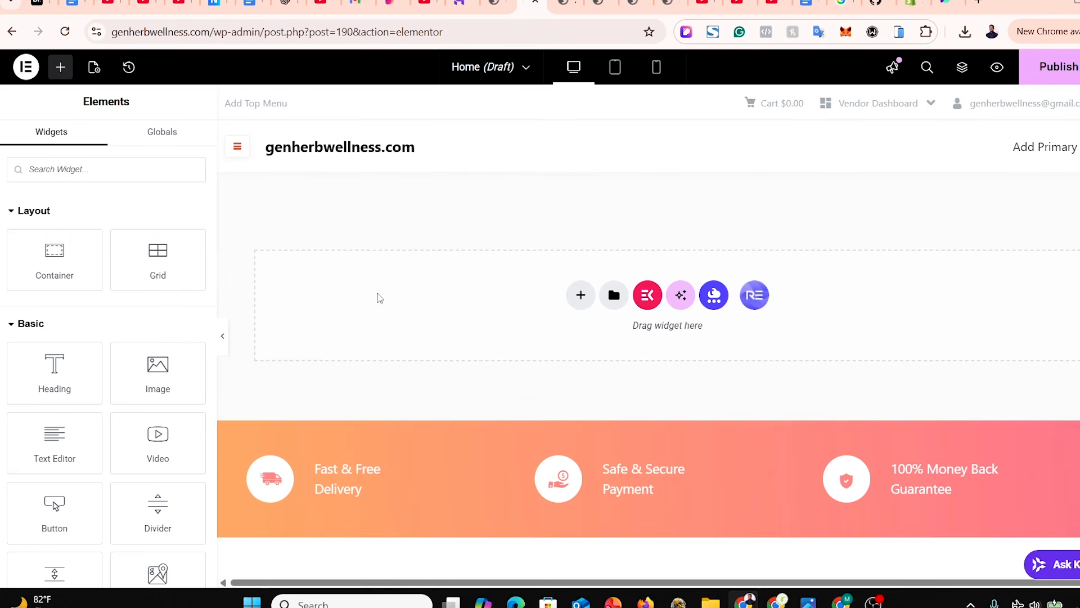
# Add a Flexbox container with the single-column, downward-direction structure to the empty page.
pyautogui.click(581, 295)
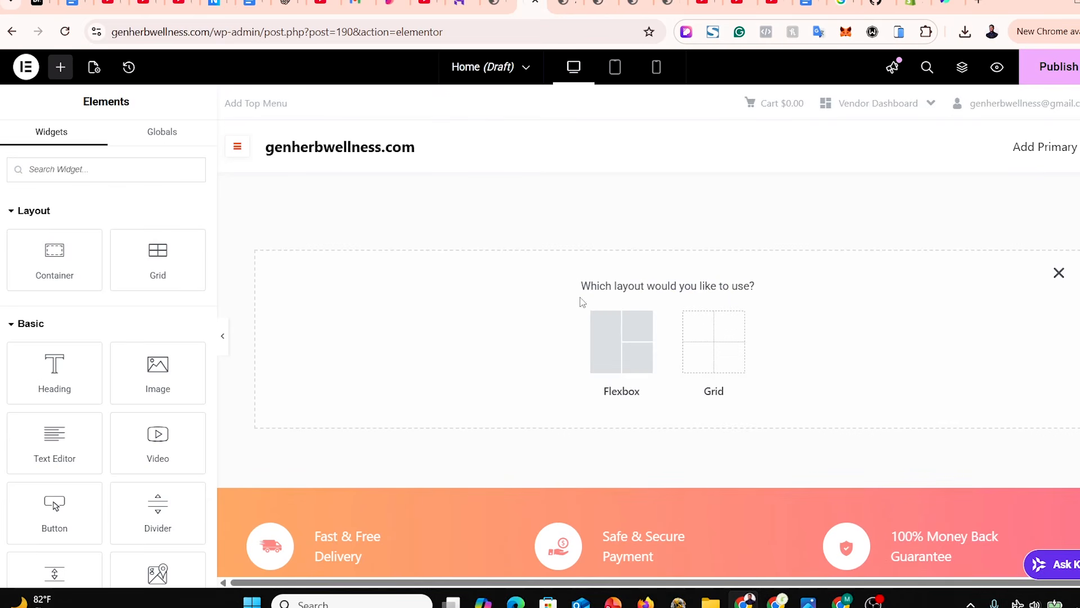
pyautogui.click(621, 344)
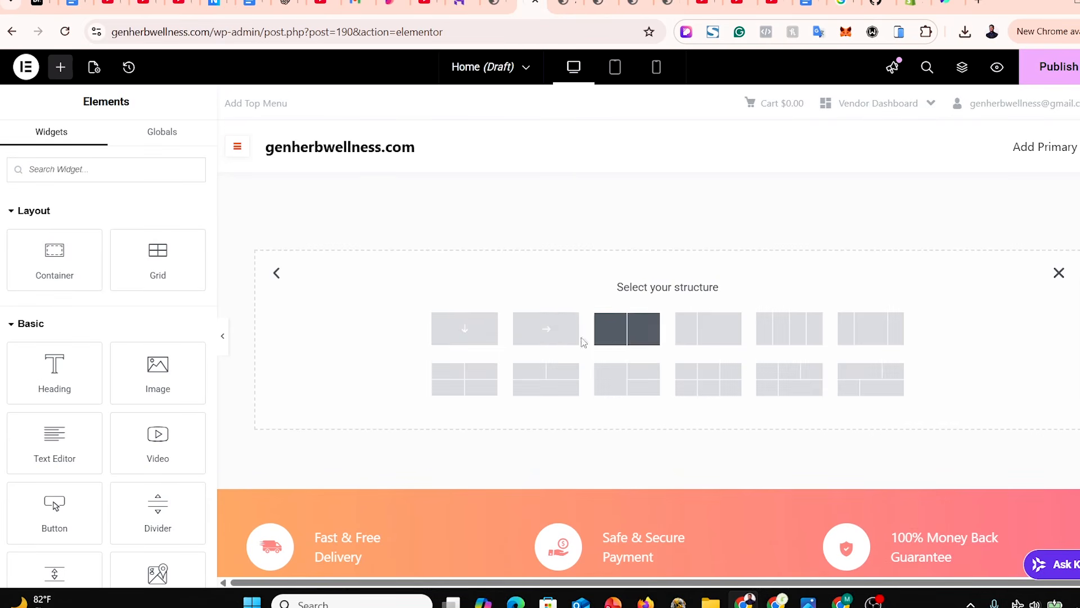
pyautogui.click(466, 333)
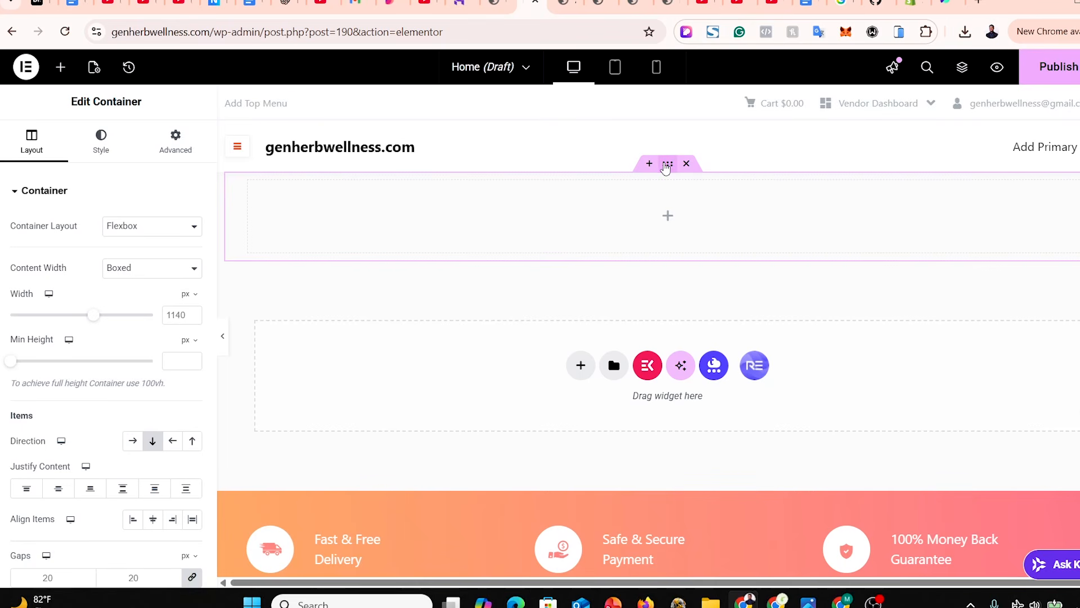
# Give the container a classic background using the hanging trousers photo from the media library, with display size Cover.
pyautogui.click(105, 155)
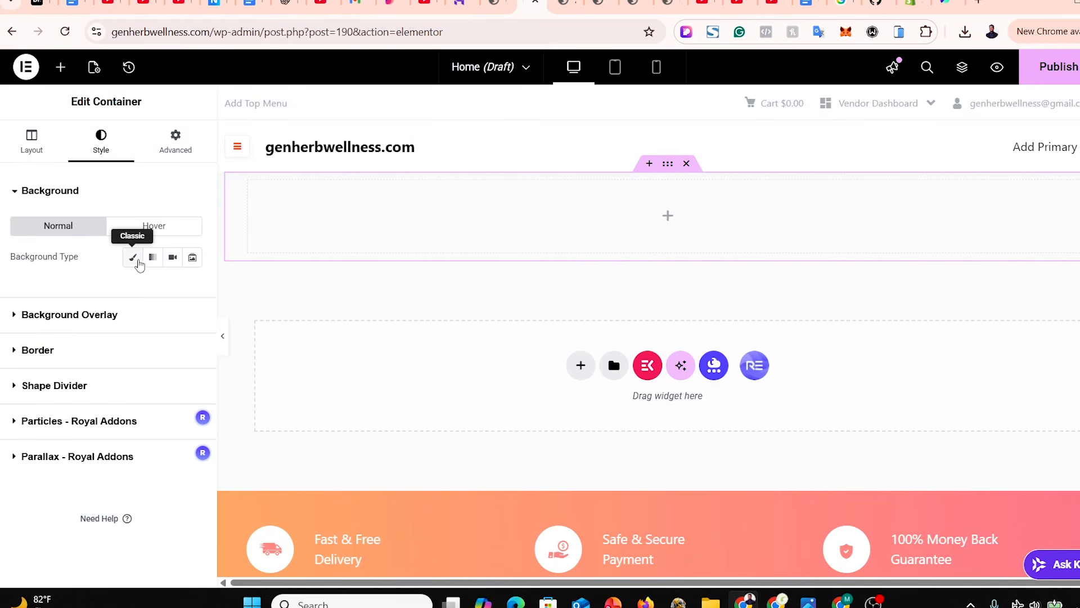
pyautogui.click(133, 259)
pyautogui.moveTo(133, 364)
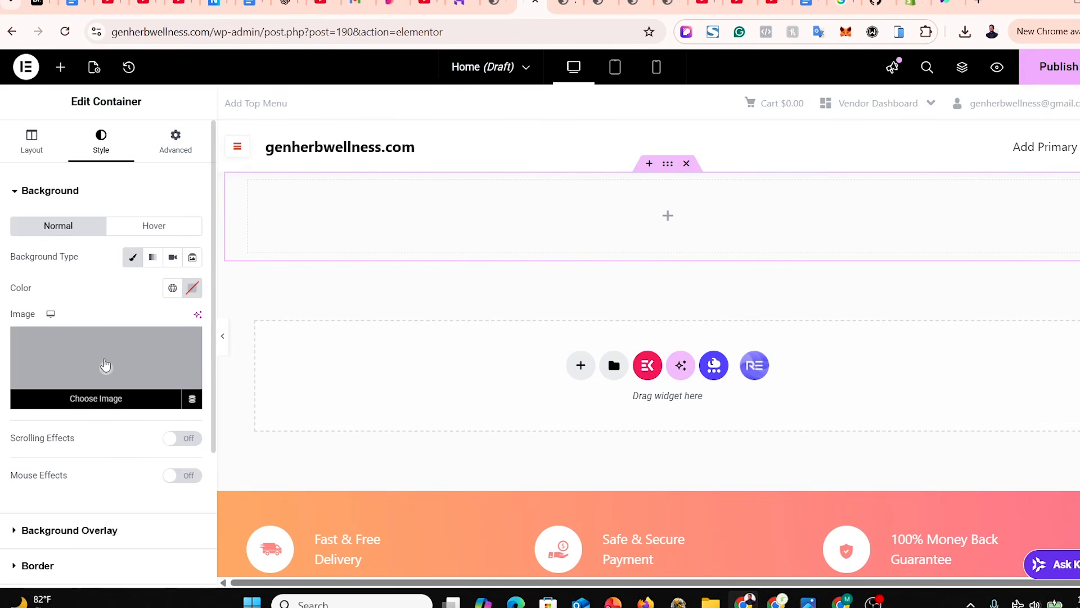
pyautogui.click(105, 365)
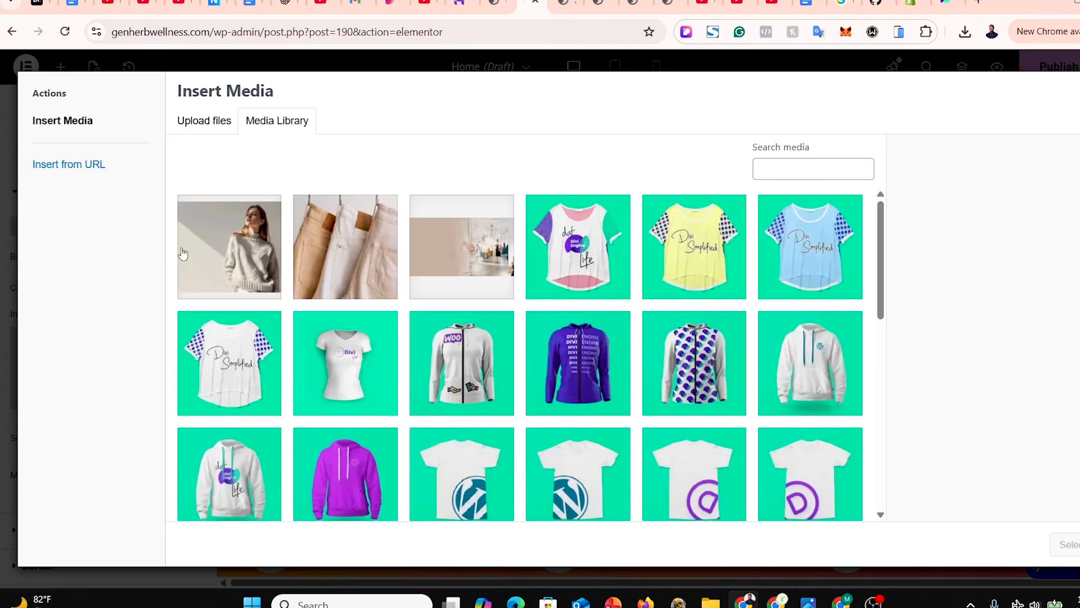
pyautogui.click(345, 270)
pyautogui.click(1062, 543)
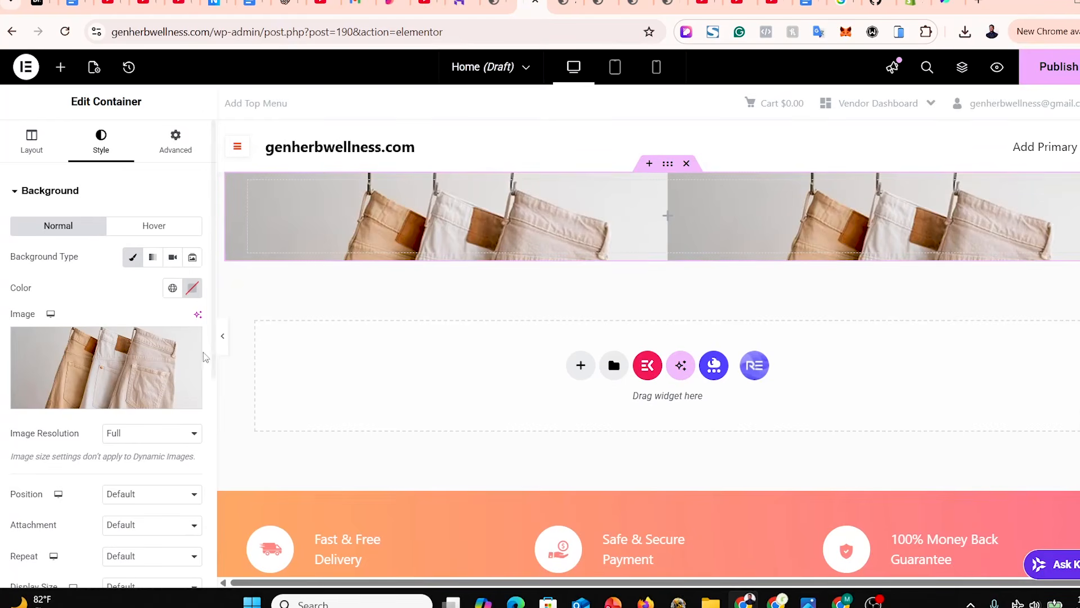
pyautogui.scroll(-3, 119, 451)
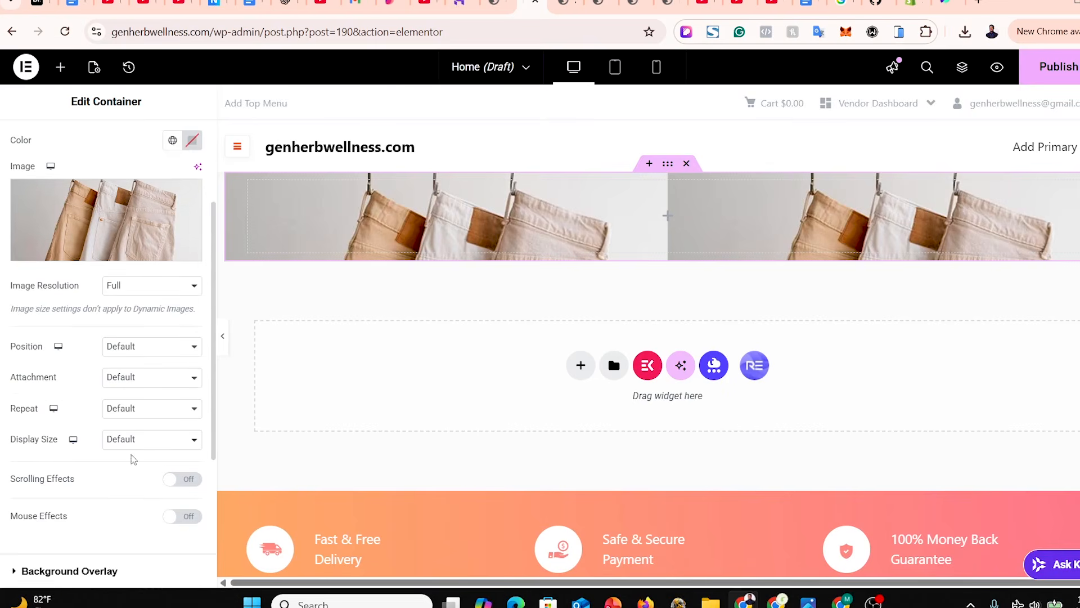
pyautogui.click(142, 444)
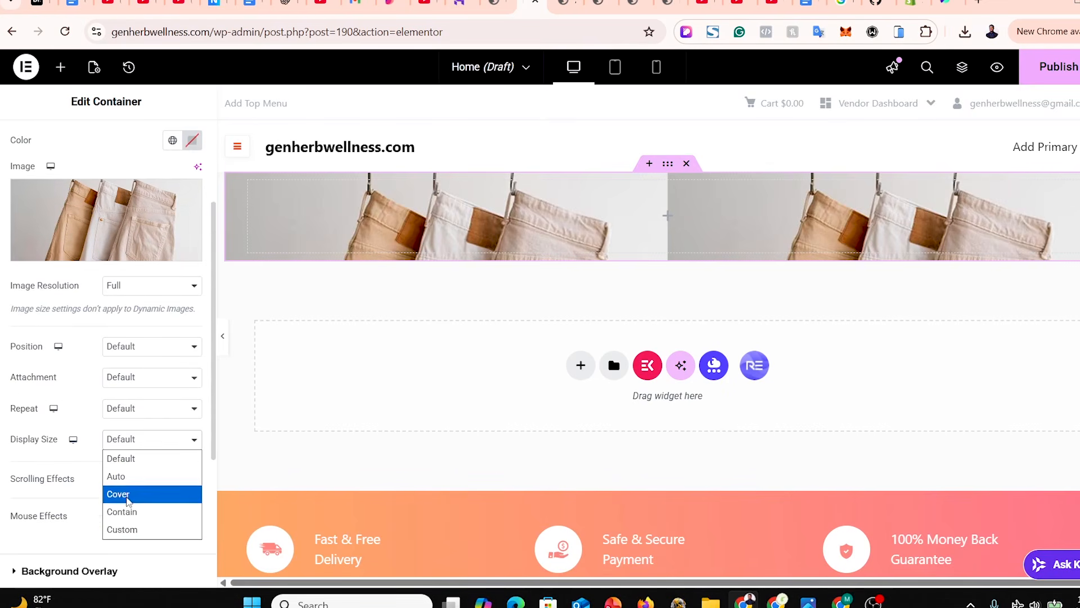
pyautogui.click(127, 494)
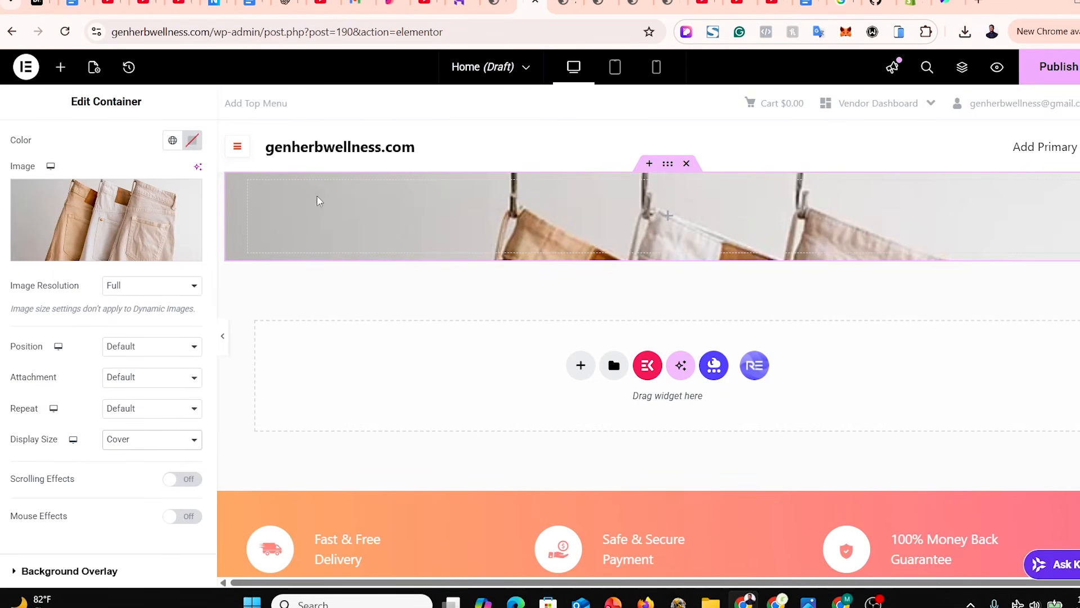
# Set the container's minimum height to 380 px.
pyautogui.scroll(3, 76, 269)
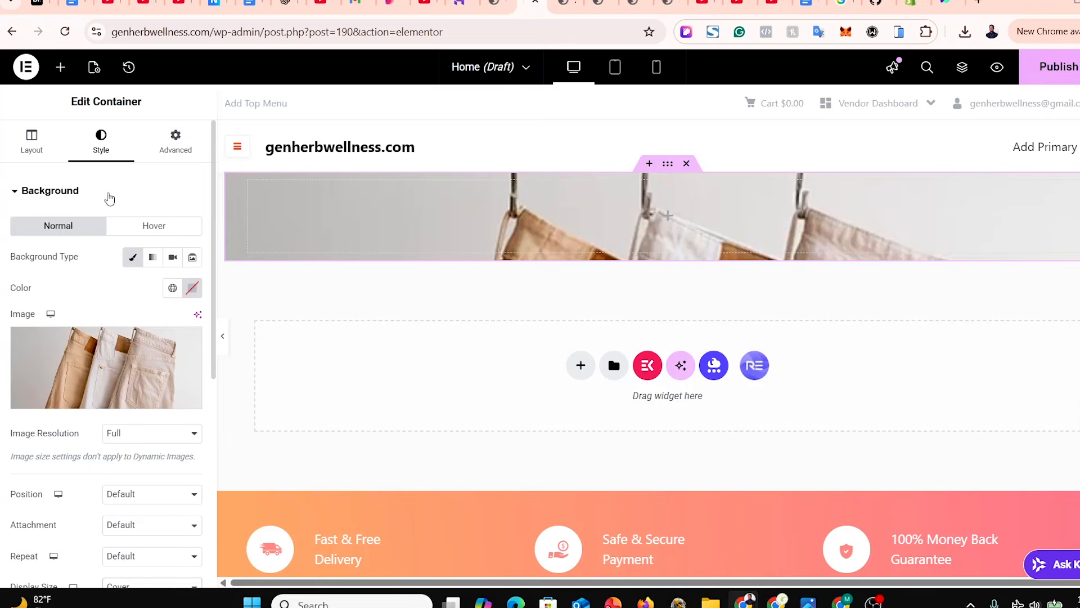
pyautogui.click(32, 143)
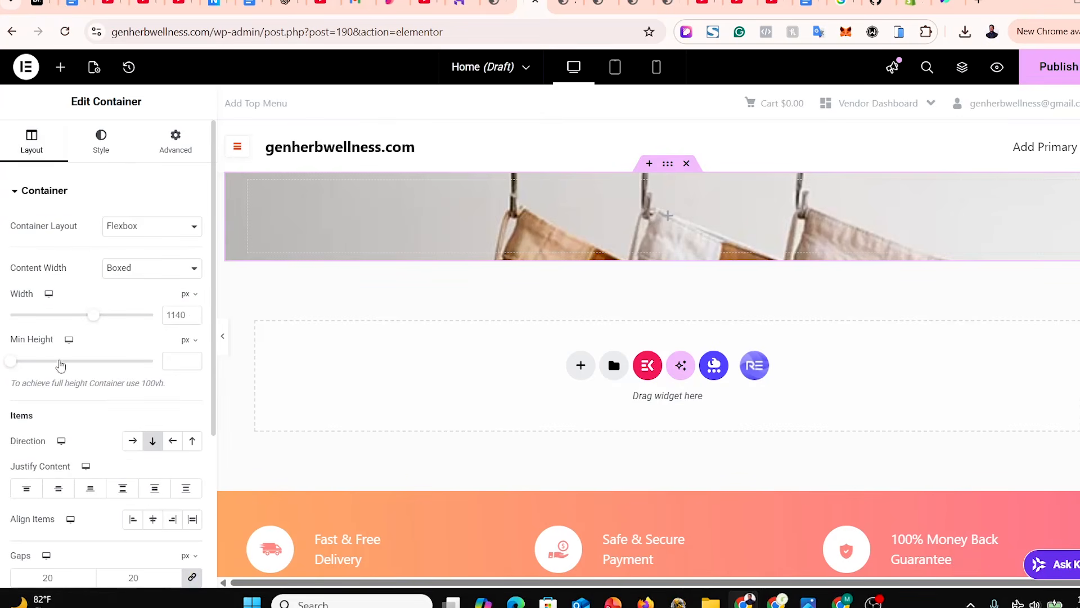
pyautogui.moveTo(12, 365); pyautogui.dragTo(50, 376)
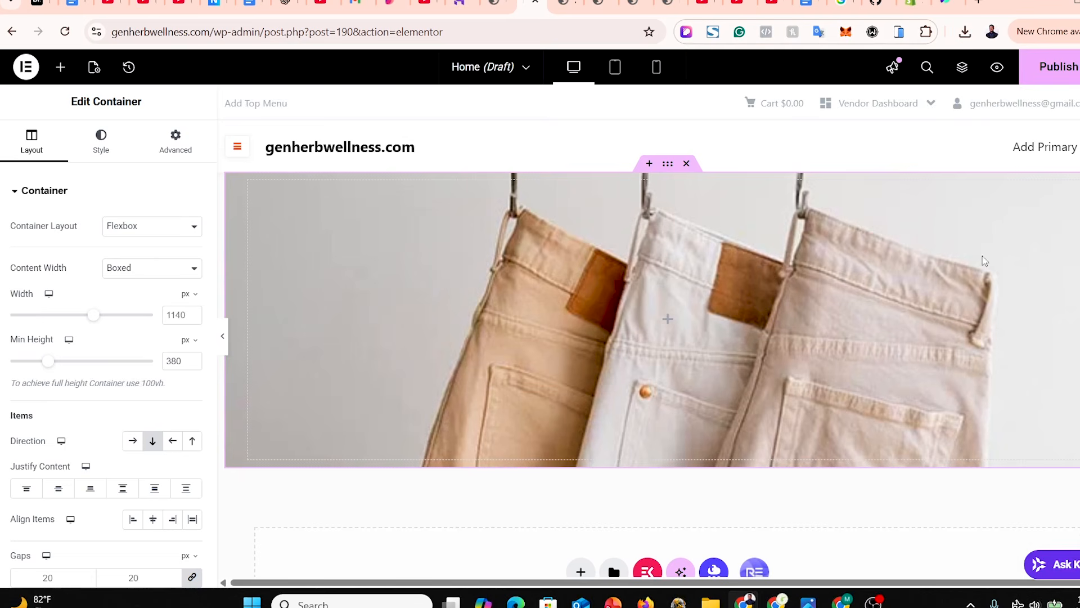
pyautogui.scroll(-2, 668, 318)
pyautogui.scroll(2, 668, 318)
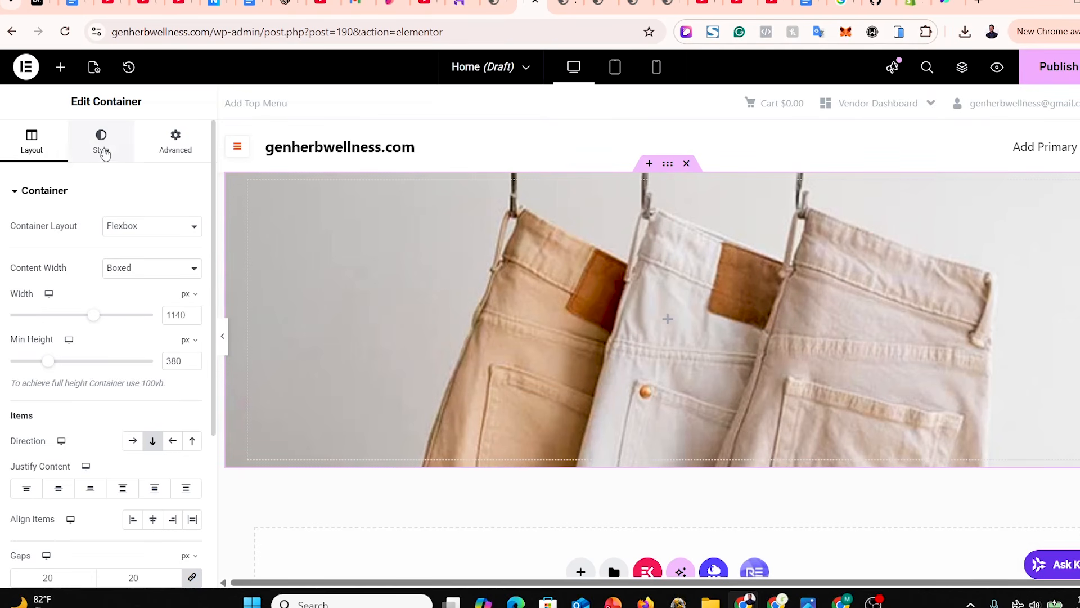
# Add a classic background overlay in colour #020101 to the container, and open the container's advanced settings.
pyautogui.click(101, 147)
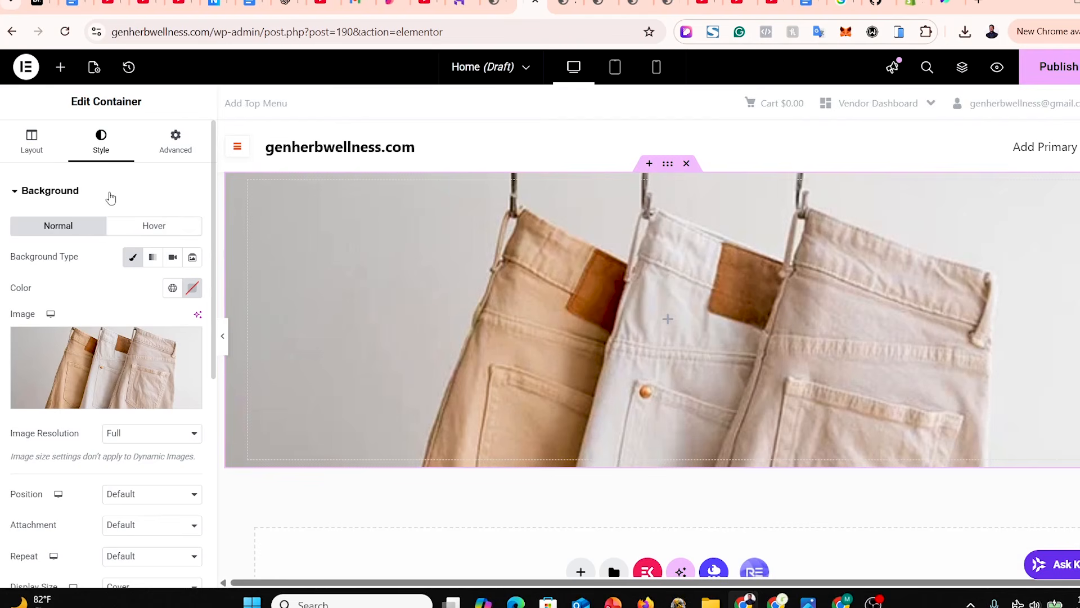
pyautogui.click(110, 192)
pyautogui.click(127, 231)
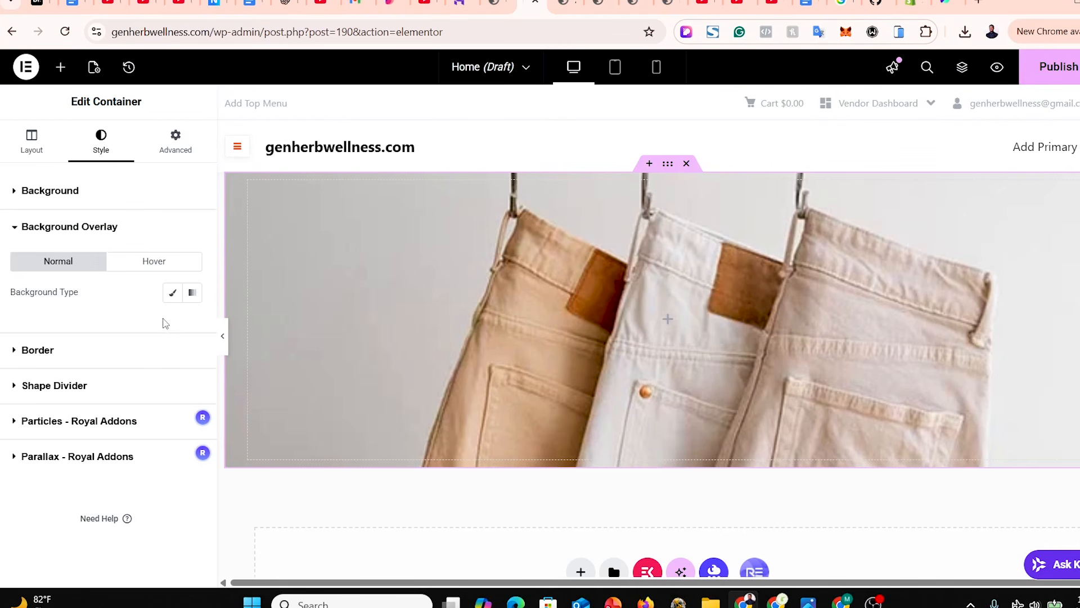
pyautogui.click(172, 292)
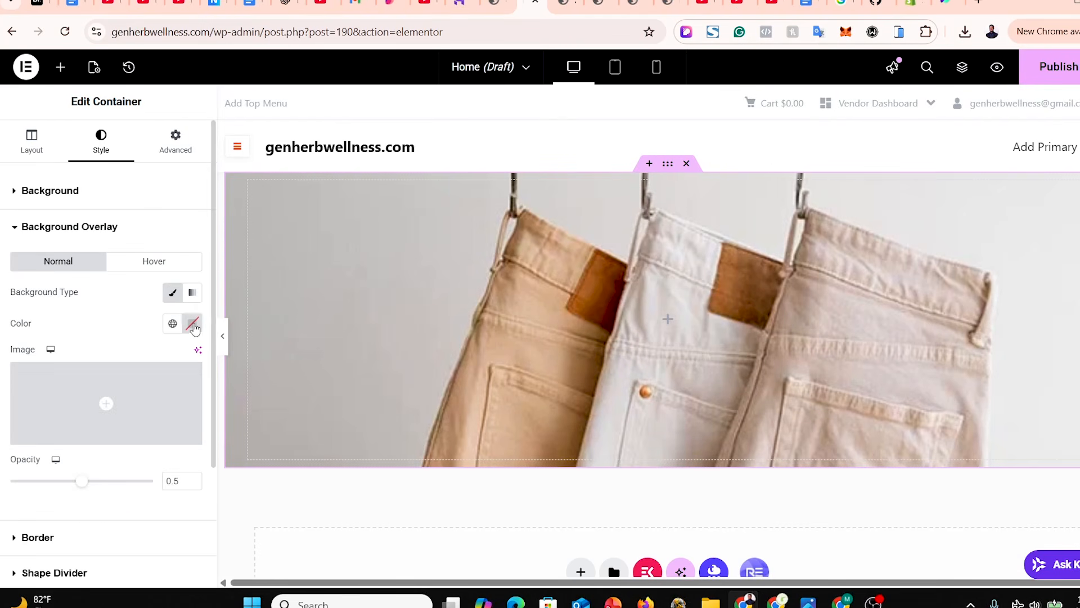
pyautogui.click(193, 327)
pyautogui.moveTo(219, 481)
pyautogui.mouseDown()
pyautogui.moveTo(160, 480)
pyautogui.moveTo(136, 493)
pyautogui.mouseUp()
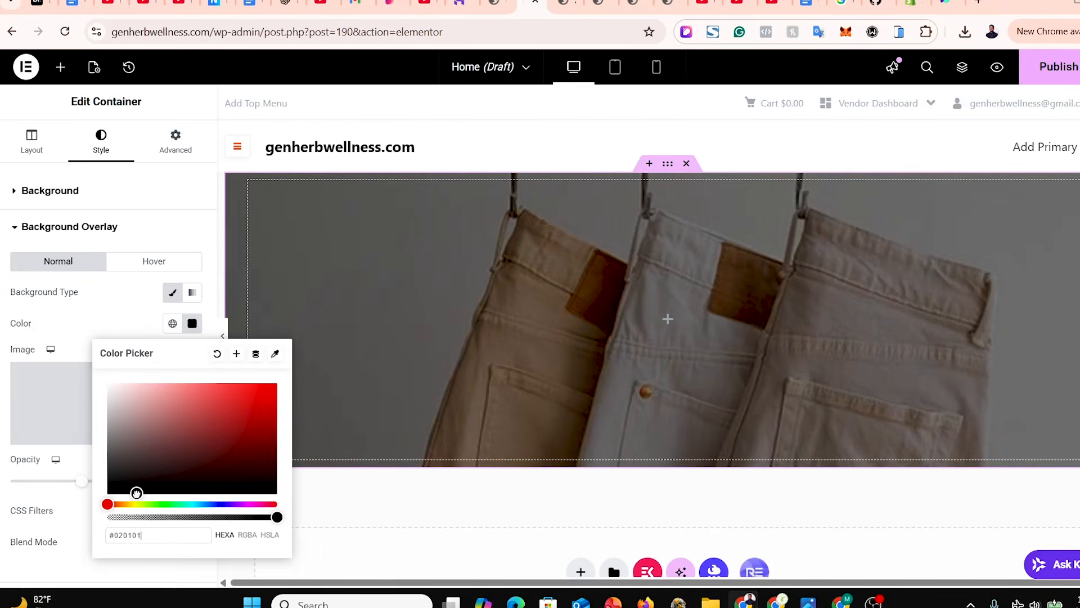
pyautogui.click(175, 140)
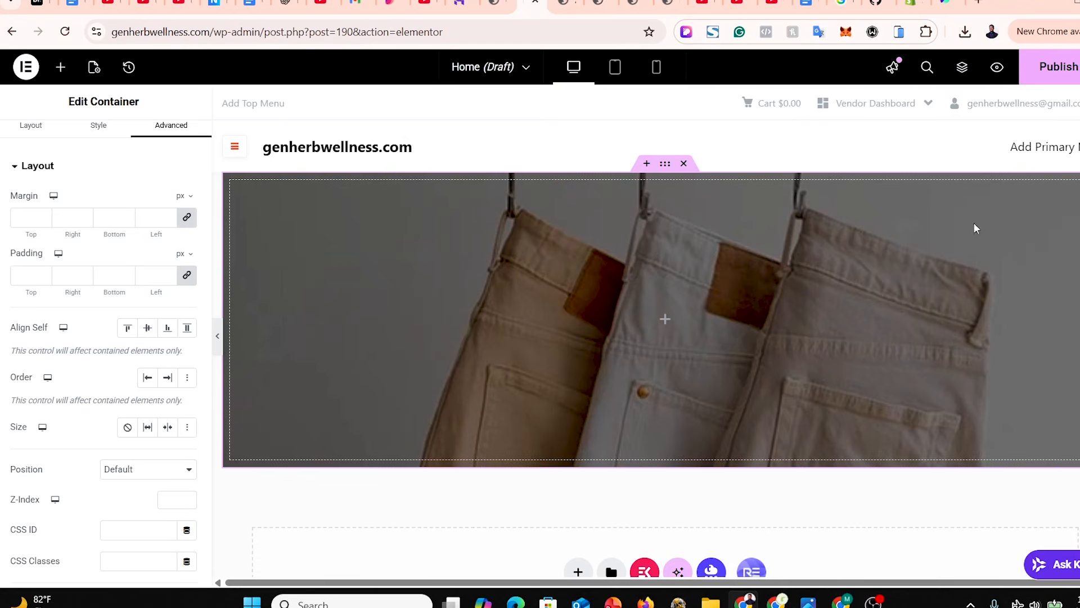
# Add a Heading widget inside the hero container with the title "#1 Best Selling Online Marketplaces for Cowboy Jeans".
pyautogui.scroll(1, 89, 200)
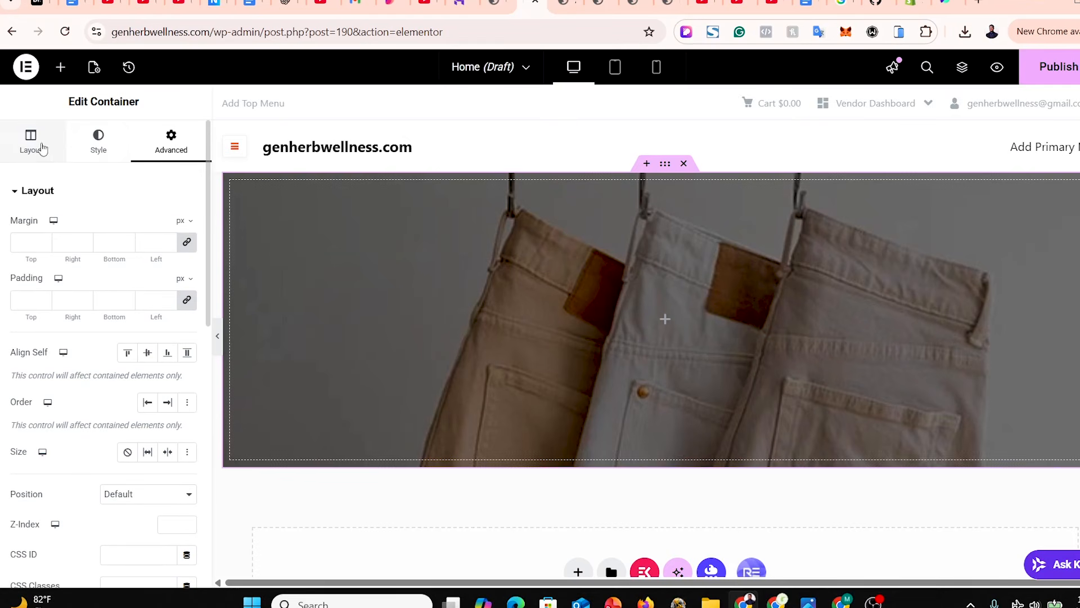
pyautogui.click(61, 68)
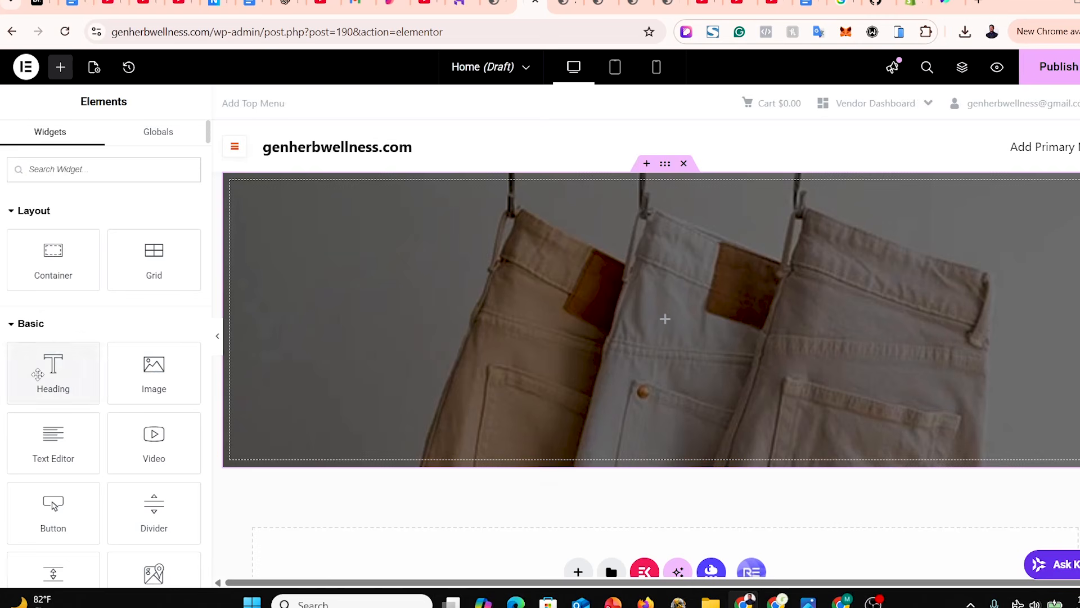
pyautogui.moveTo(38, 374); pyautogui.dragTo(617, 347)
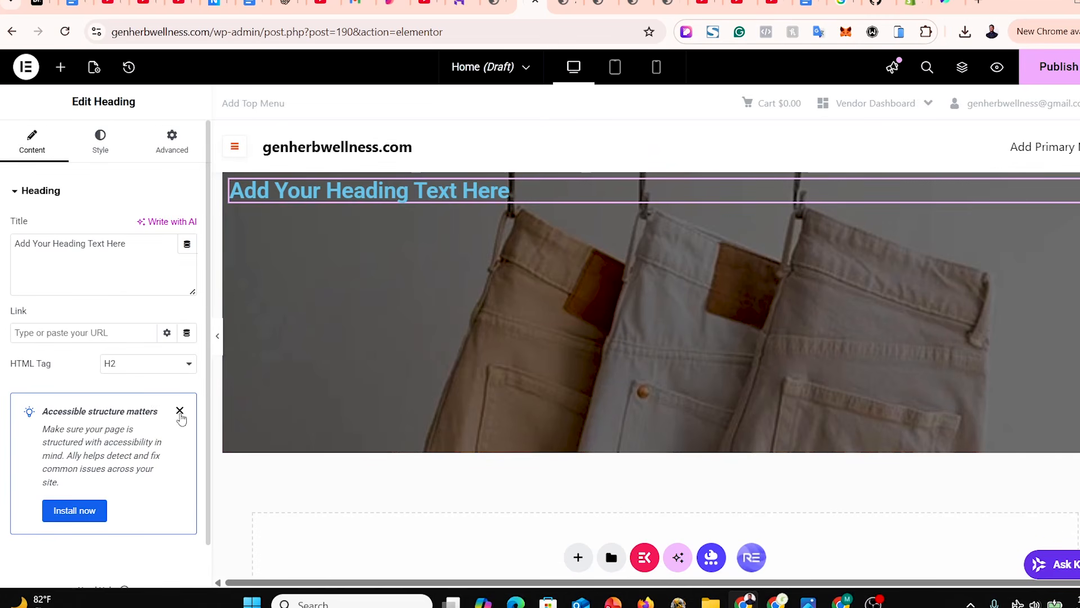
pyautogui.click(180, 411)
pyautogui.moveTo(156, 244); pyautogui.dragTo(2, 253)
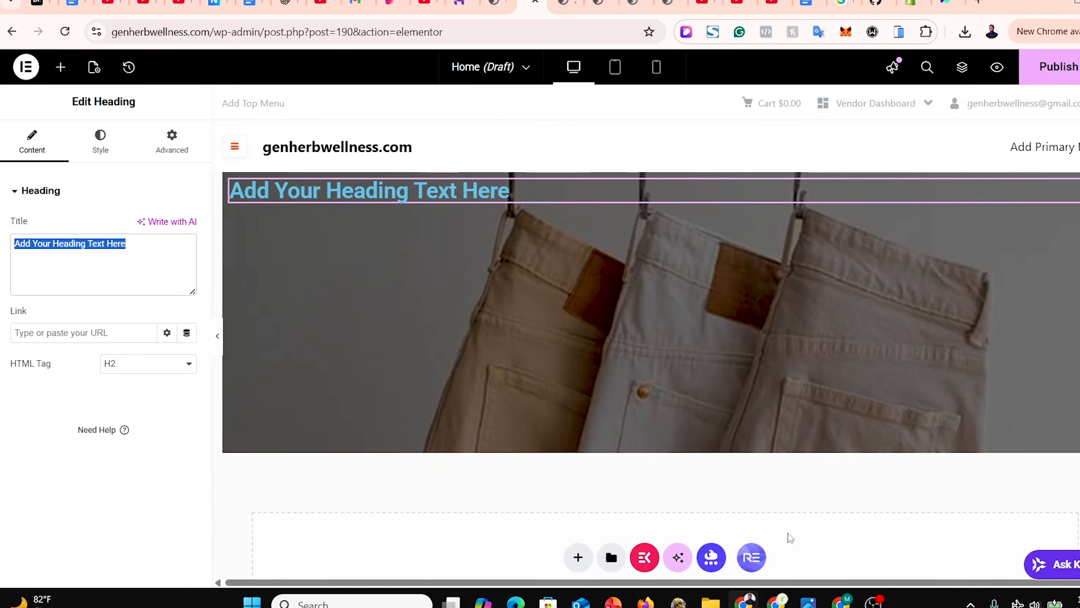
pyautogui.write('#1 Best Selling Online Marketplaces for Cowboy Jeans')
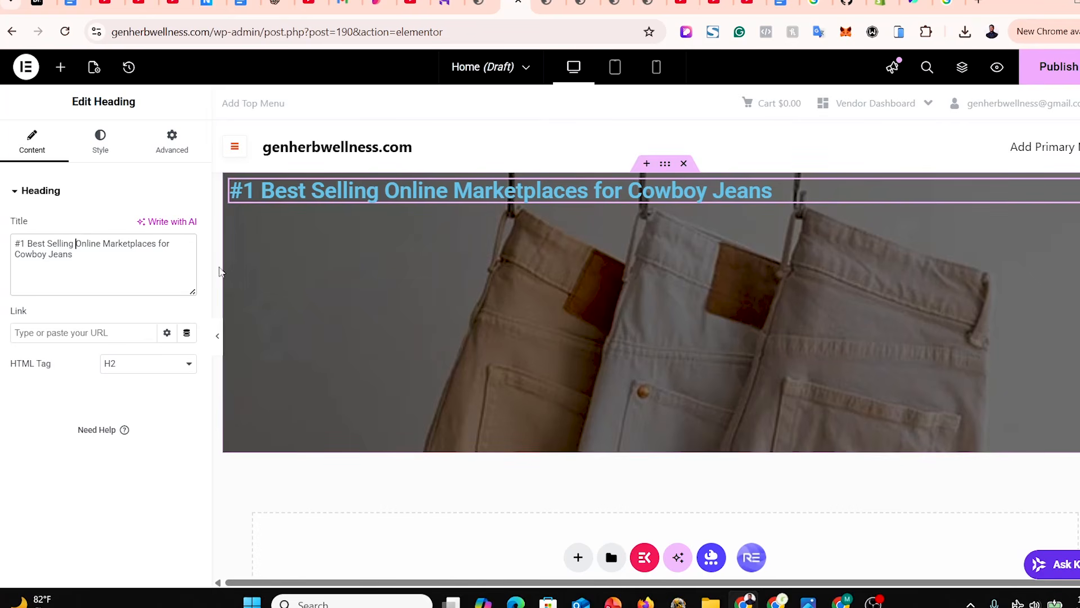
pyautogui.moveTo(74, 254); pyautogui.dragTo(15, 254)
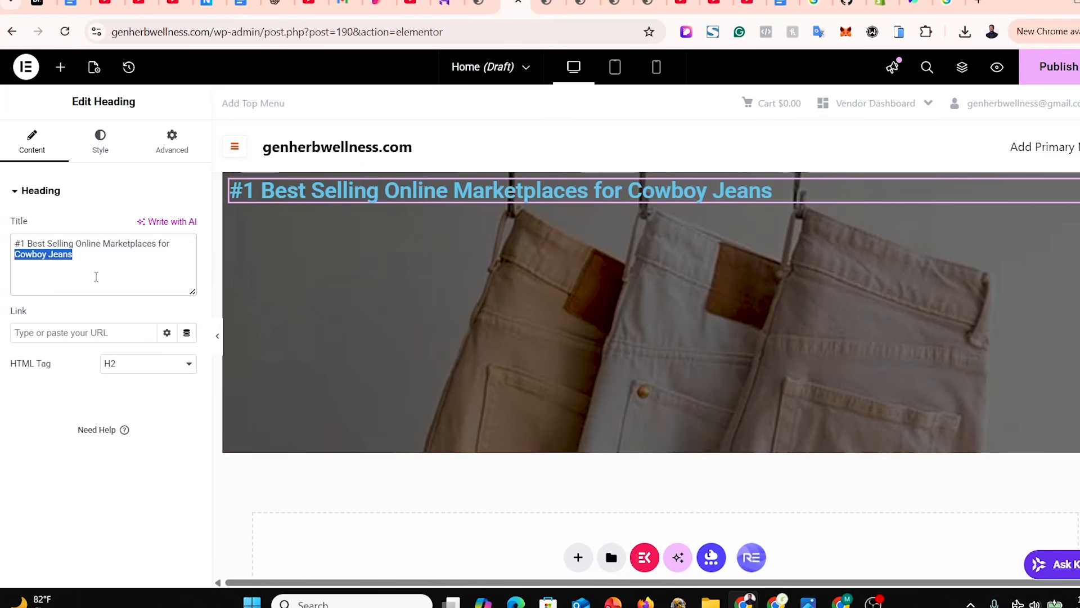
pyautogui.click(96, 276)
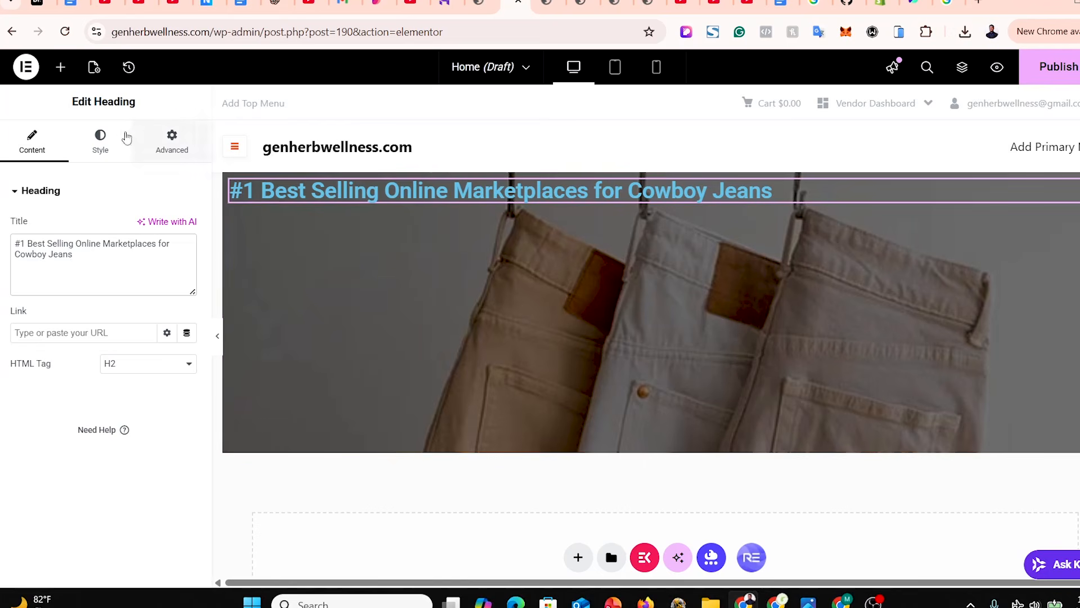
# Set the heading's normal text colour to the near-white #F7FDFF.
pyautogui.click(100, 140)
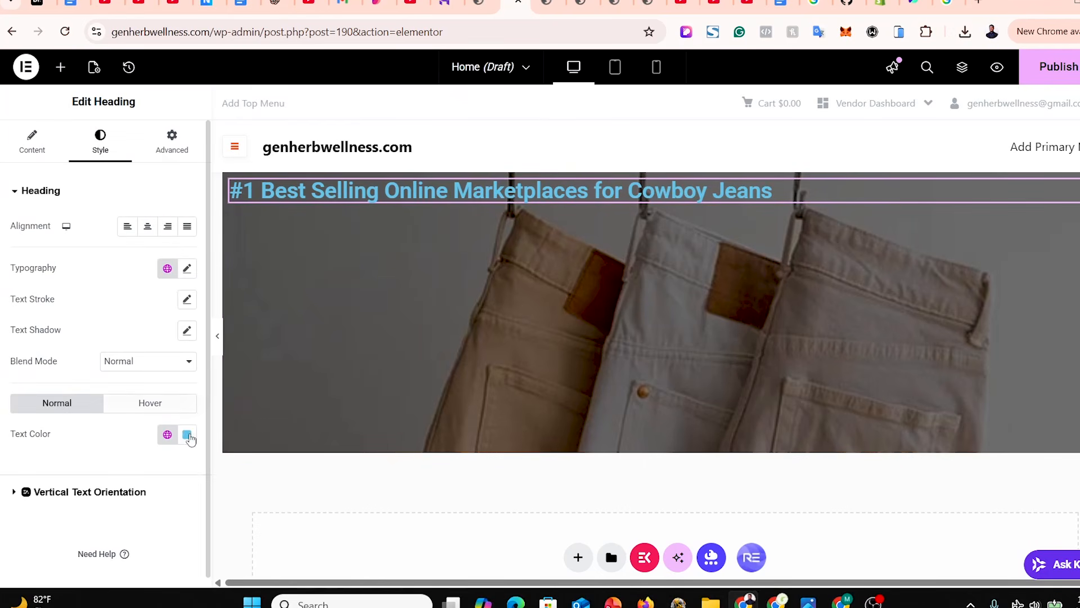
pyautogui.click(187, 434)
pyautogui.write('#FFFFFF')
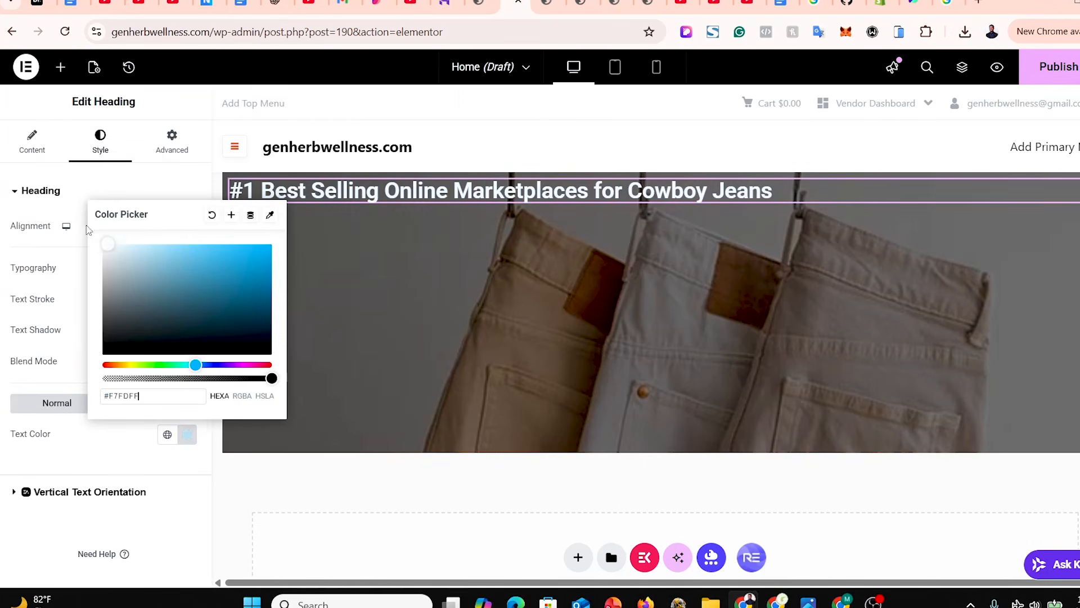
pyautogui.click(159, 471)
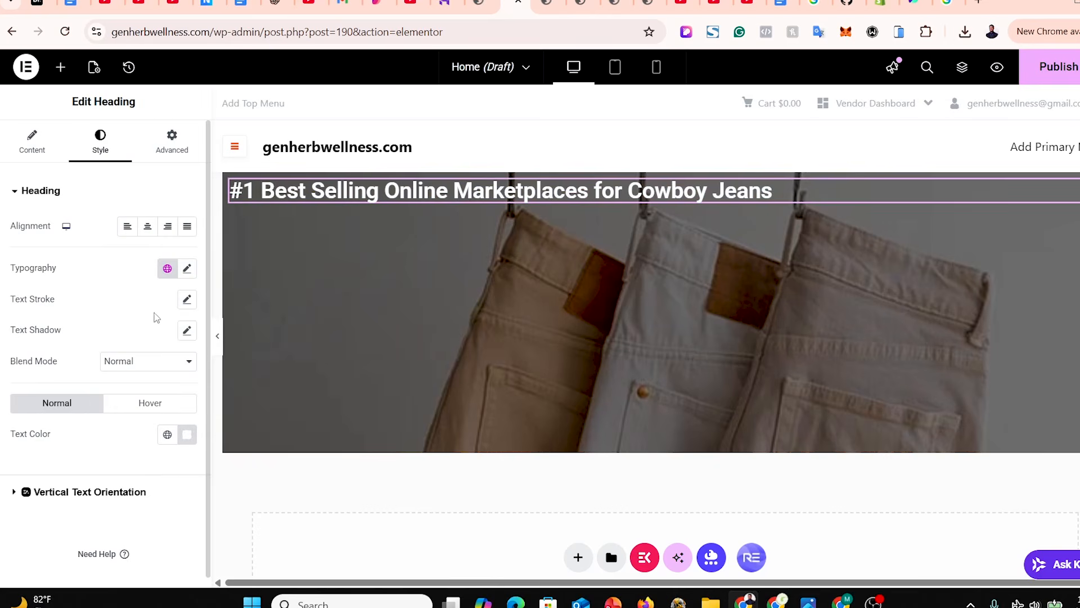
# Set the heading's font family to Saira Stencil and centre its text.
pyautogui.click(187, 268)
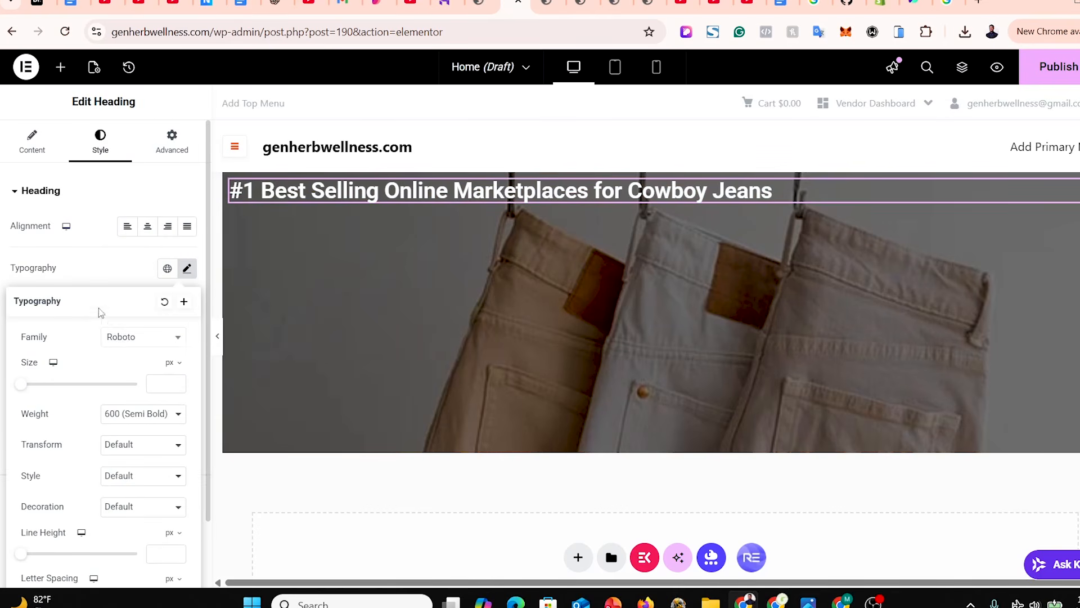
pyautogui.click(143, 340)
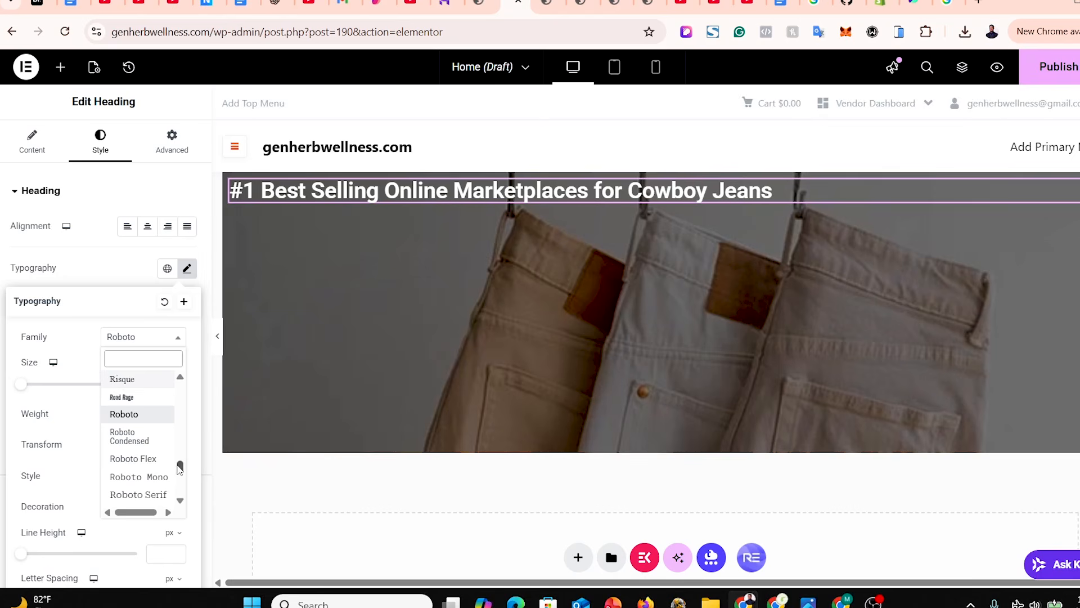
pyautogui.click(157, 477)
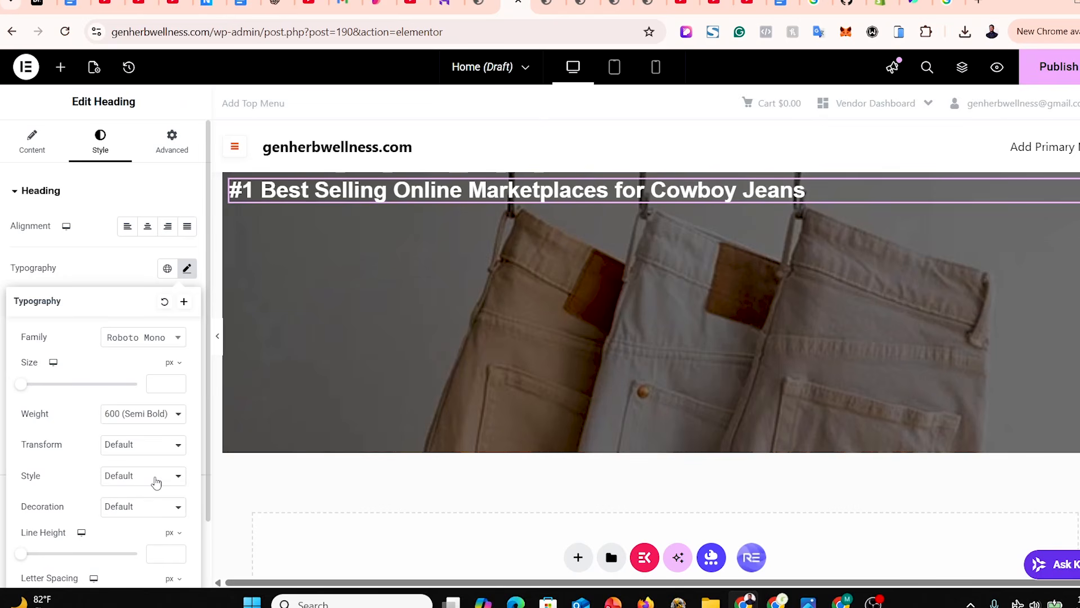
pyautogui.click(152, 342)
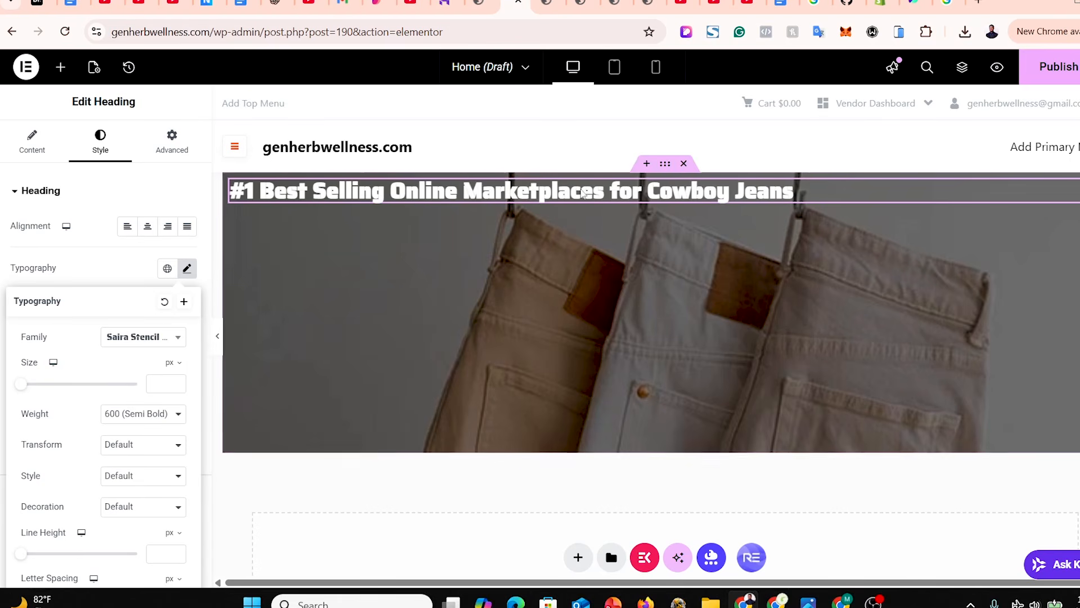
pyautogui.click(140, 270)
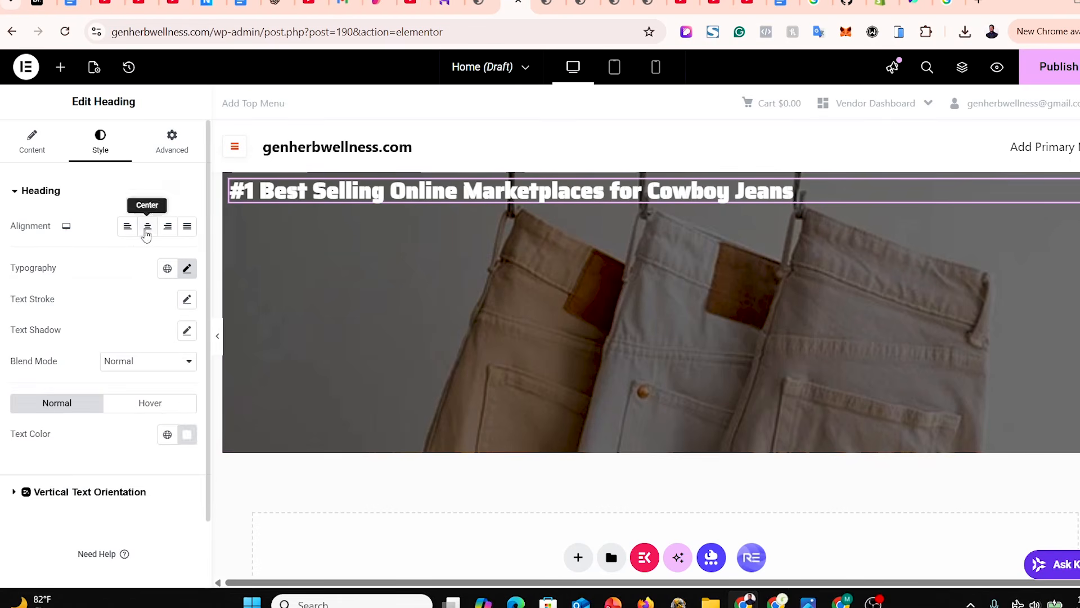
pyautogui.click(148, 226)
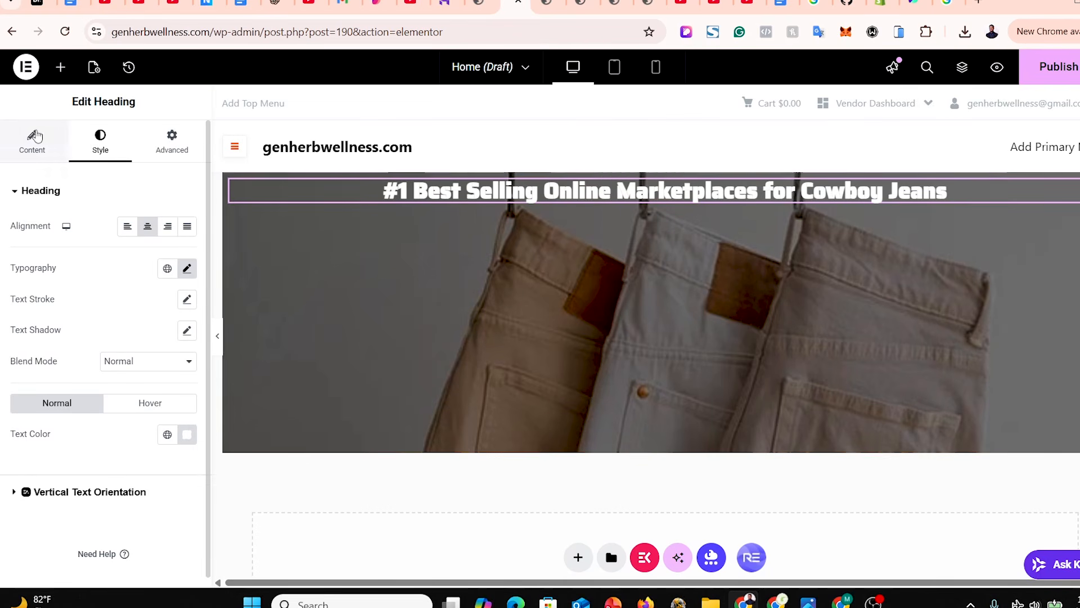
pyautogui.click(32, 140)
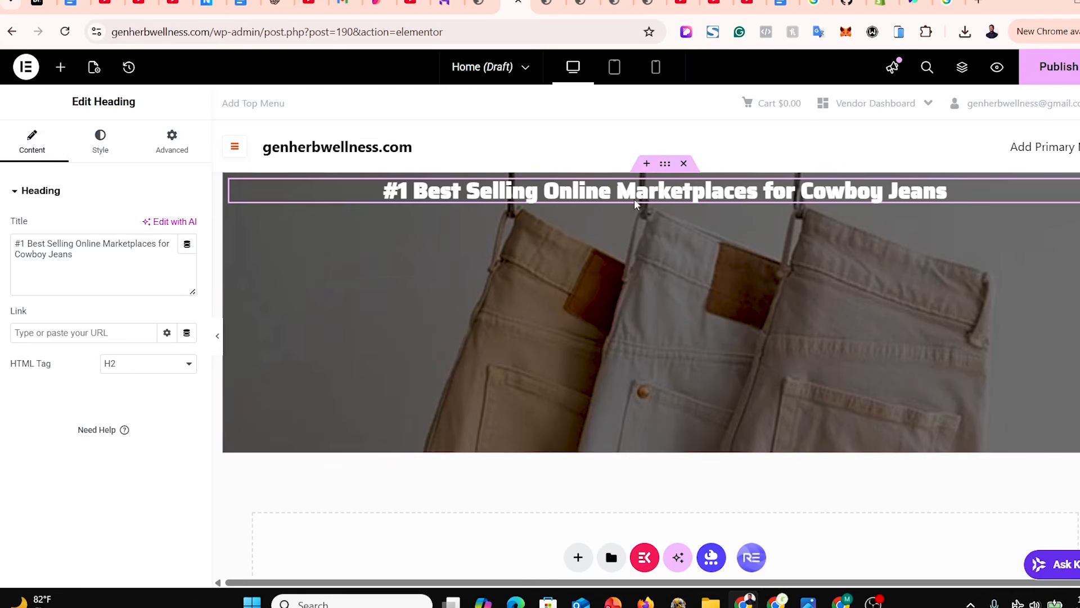
# Set the hero container's Align Items and Justify Content to Center.
pyautogui.click(665, 165)
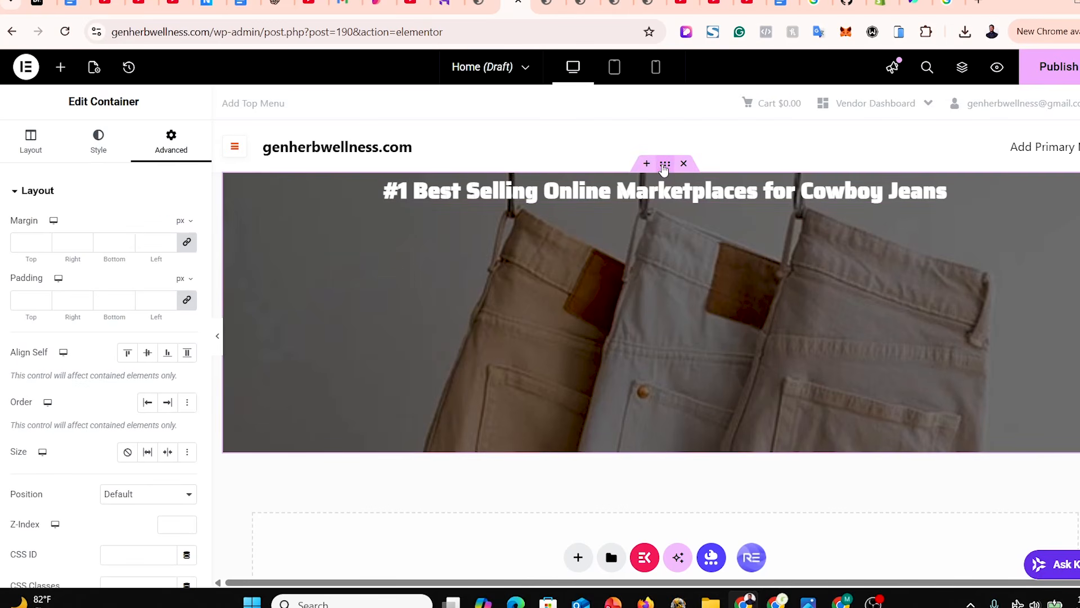
pyautogui.click(665, 169)
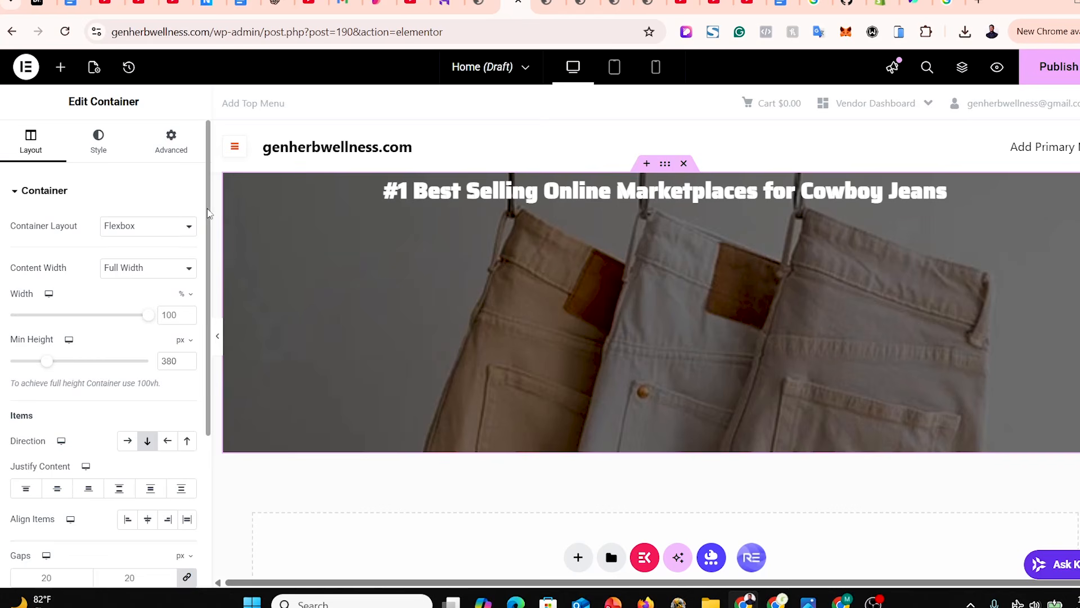
pyautogui.scroll(-2, 209, 241)
pyautogui.scroll(-3, 209, 242)
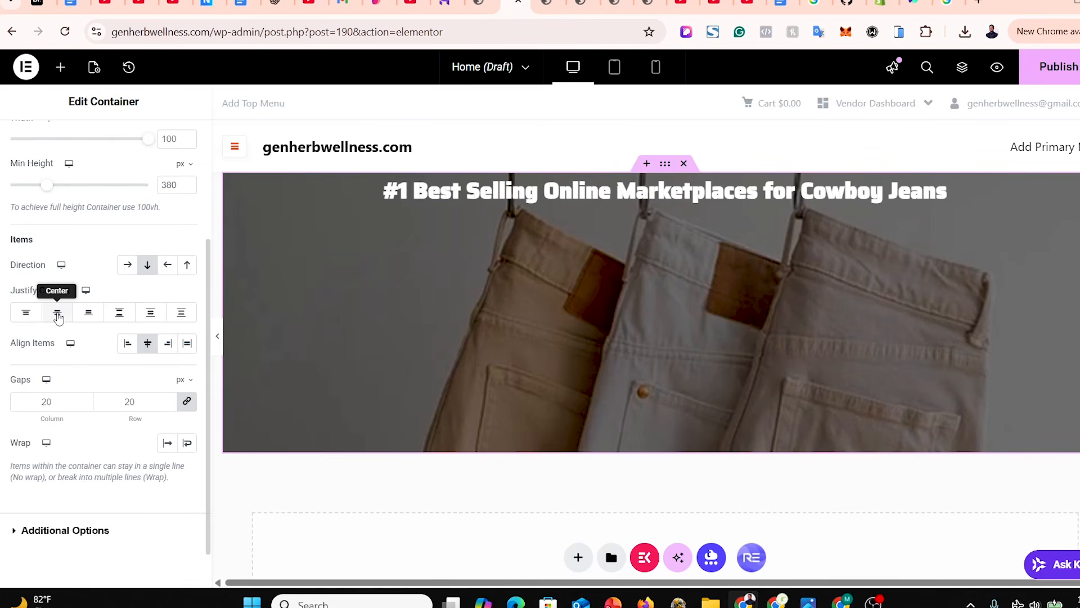
pyautogui.click(58, 317)
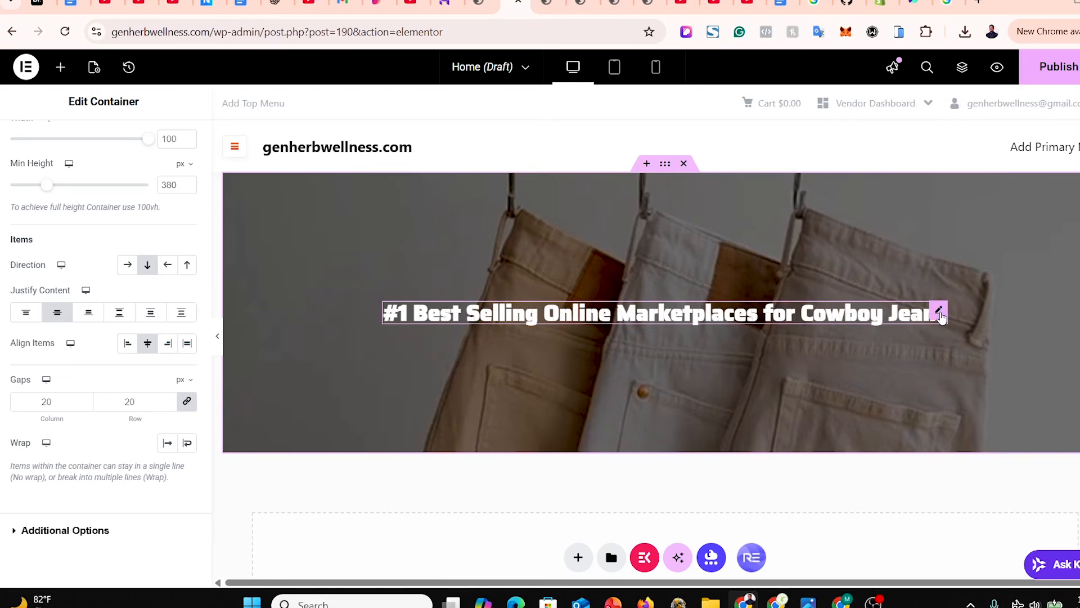
# Set the heading's font size to 50 px.
pyautogui.click(938, 310)
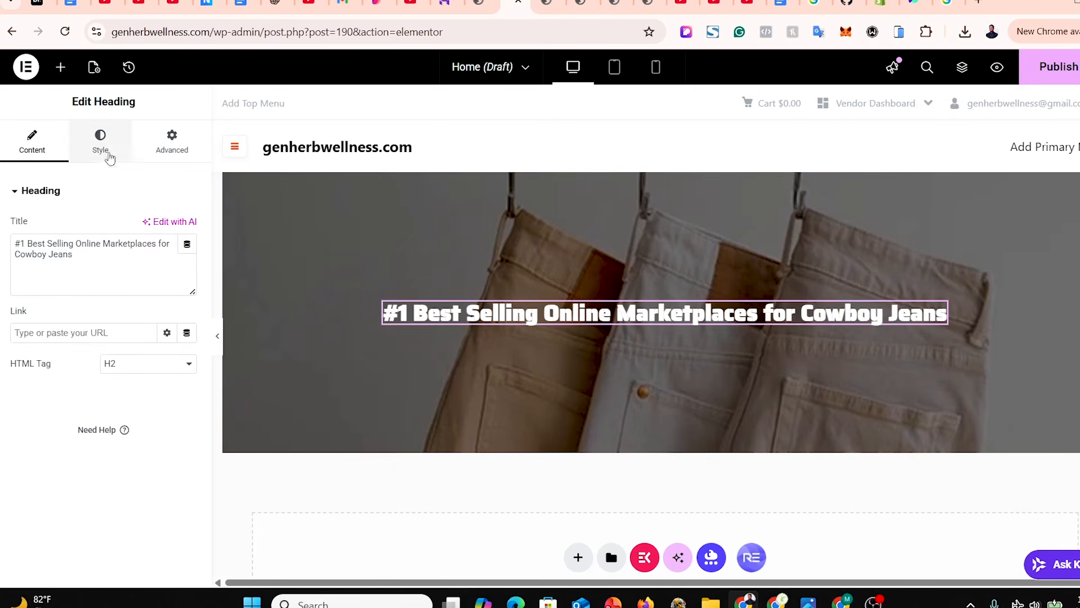
pyautogui.click(105, 147)
pyautogui.click(187, 269)
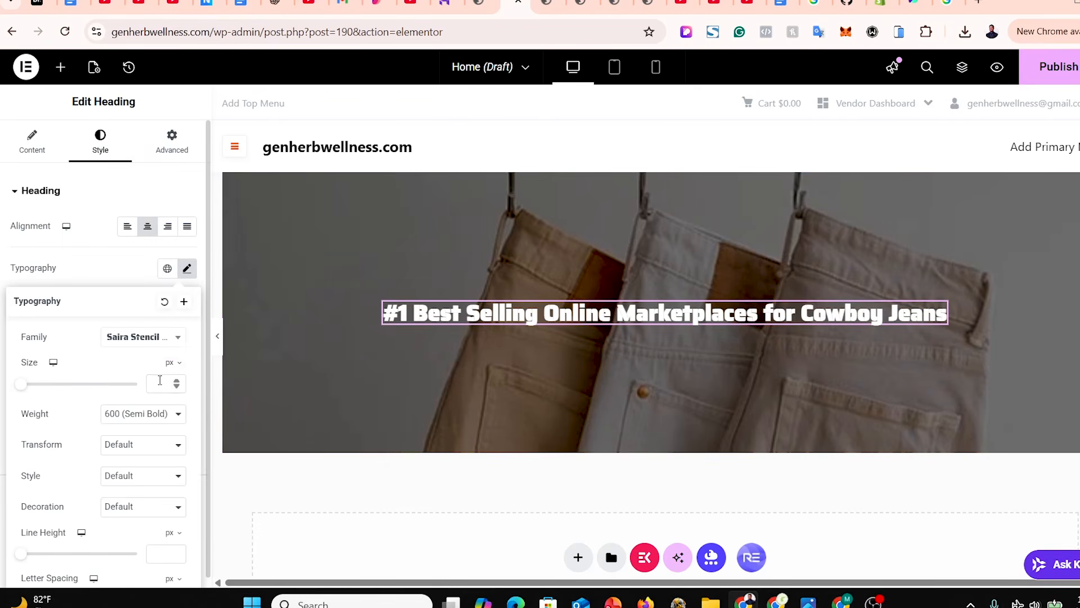
pyautogui.click(160, 383)
pyautogui.write('50')
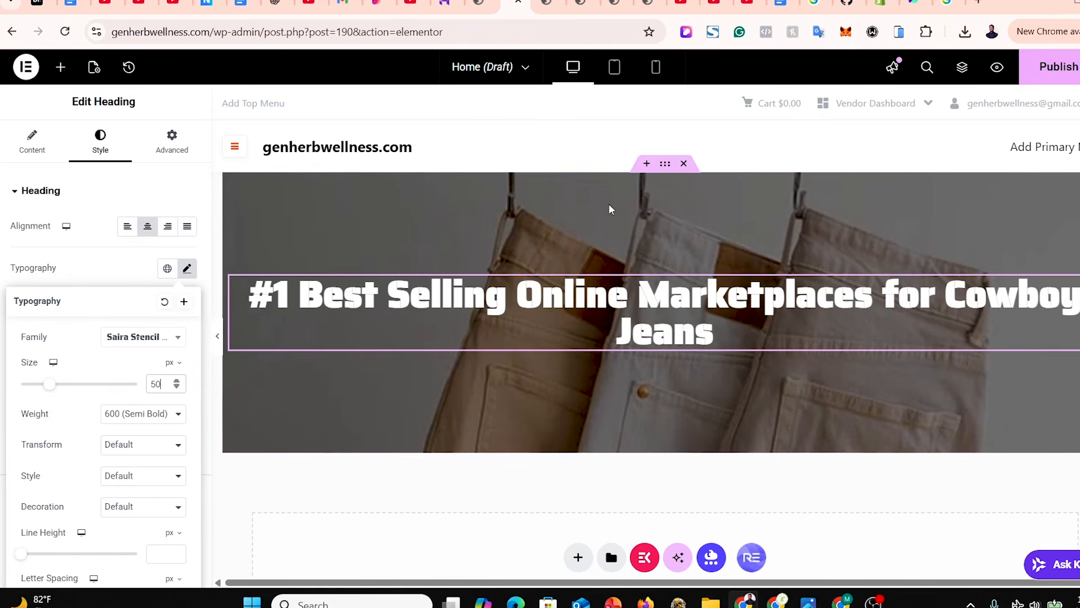
# Unlink the hero container's padding values and set them to 0 top and bottom, 150 px right and left.
pyautogui.click(664, 165)
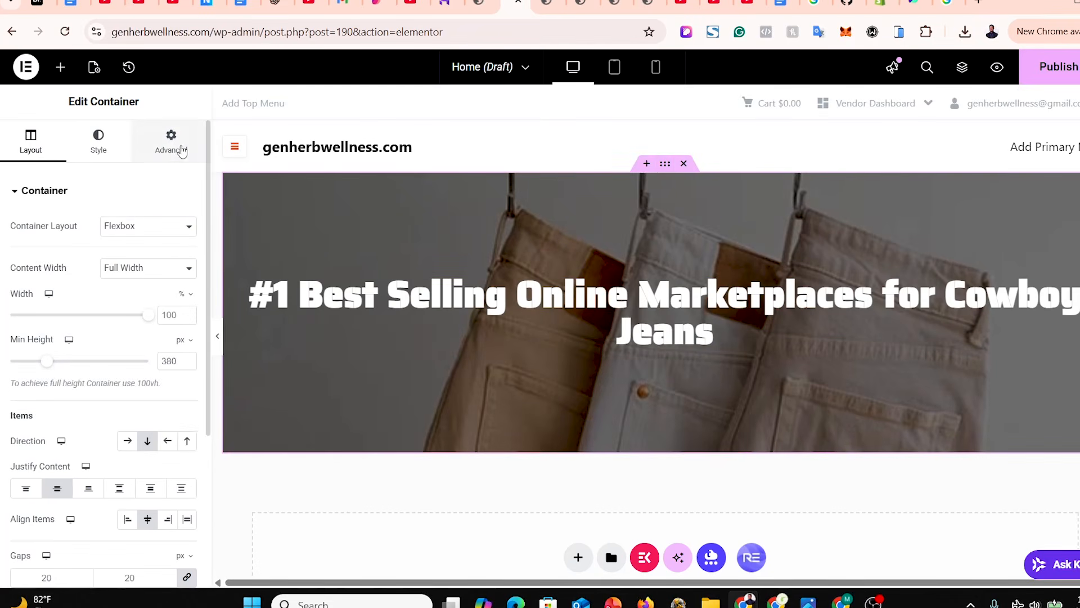
pyautogui.click(167, 152)
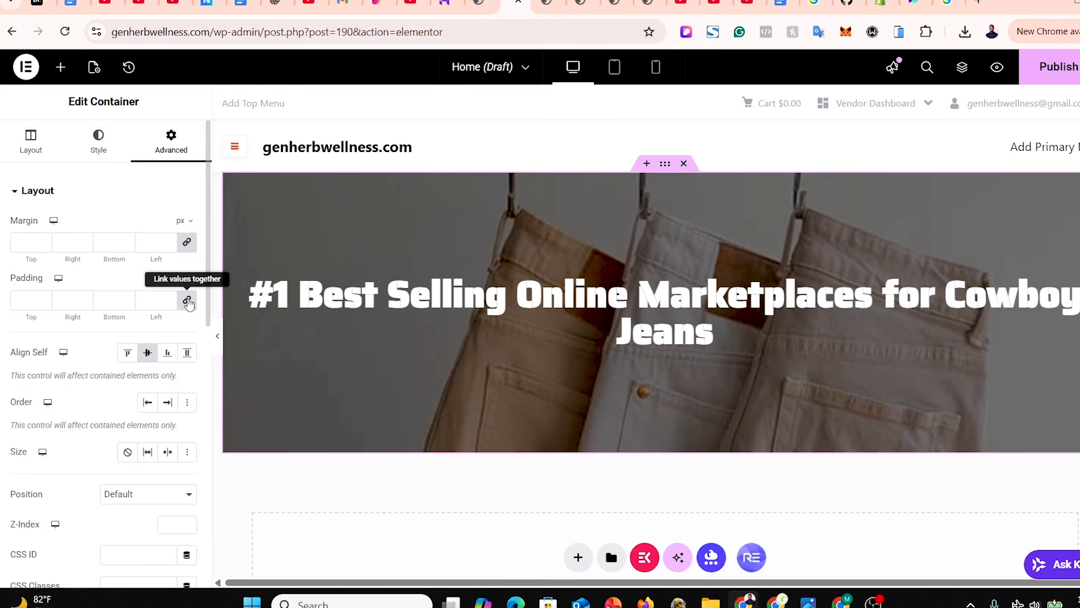
pyautogui.click(188, 302)
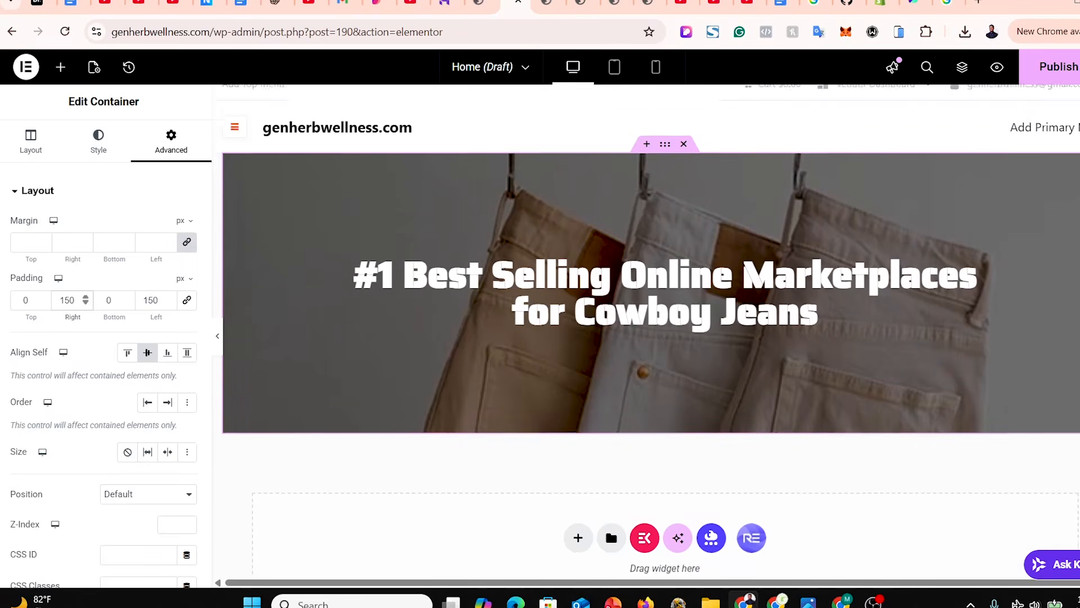
# Examine the hero section's layout and the page area beneath it.
pyautogui.scroll(-2, 561, 309)
pyautogui.scroll(2, 561, 309)
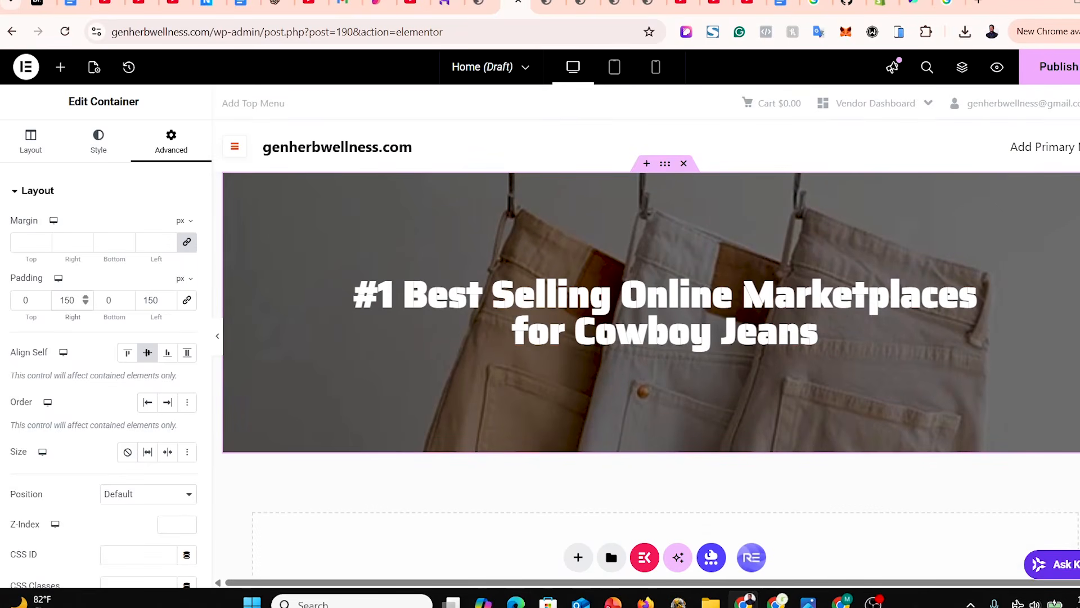
pyautogui.scroll(-2, 561, 308)
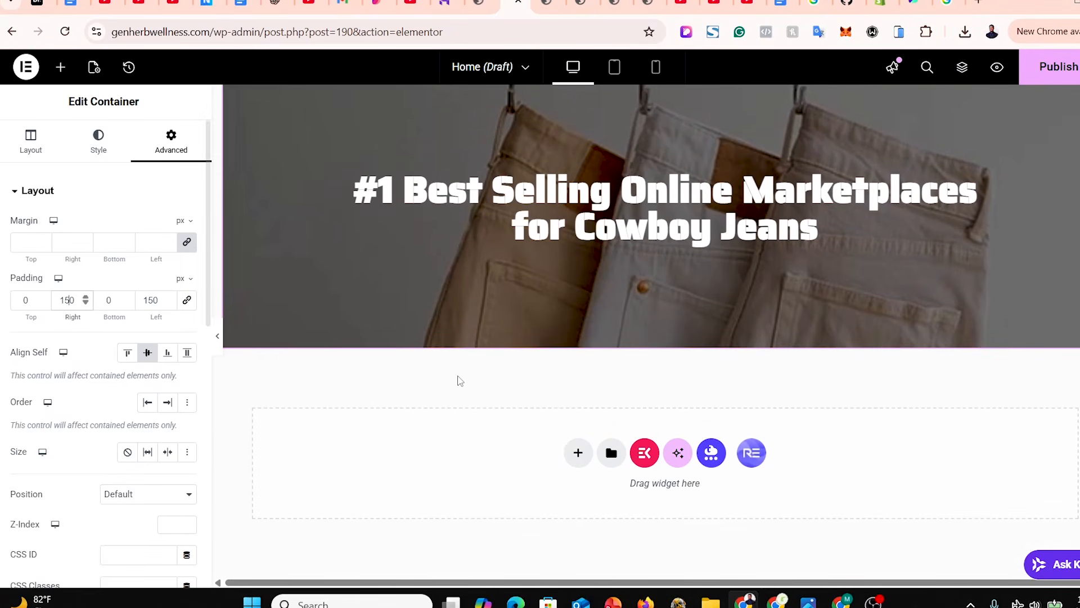
pyautogui.scroll(-1, 645, 282)
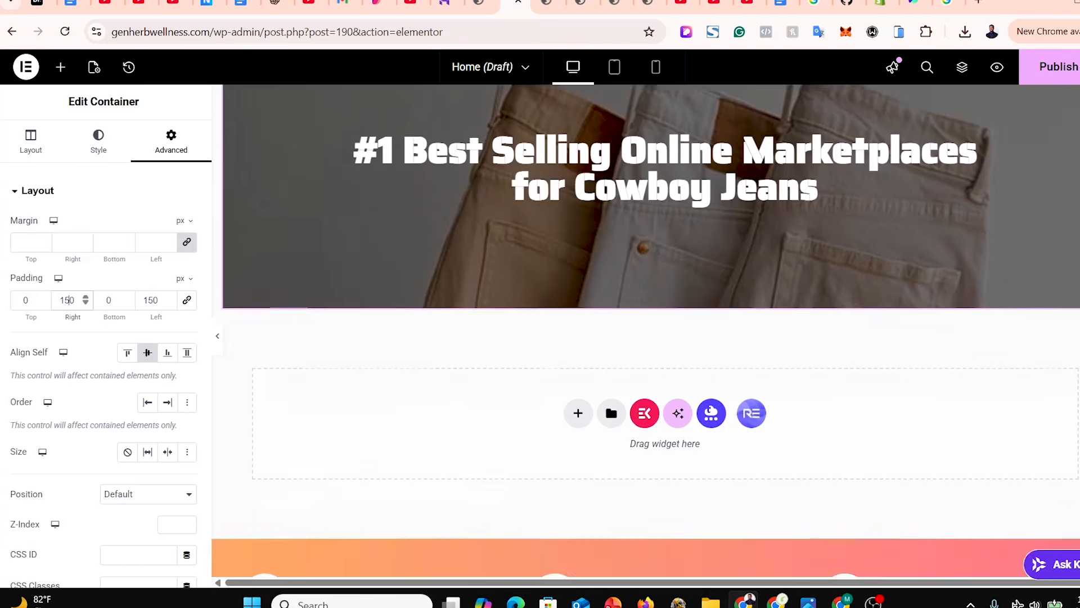
pyautogui.scroll(3, 645, 281)
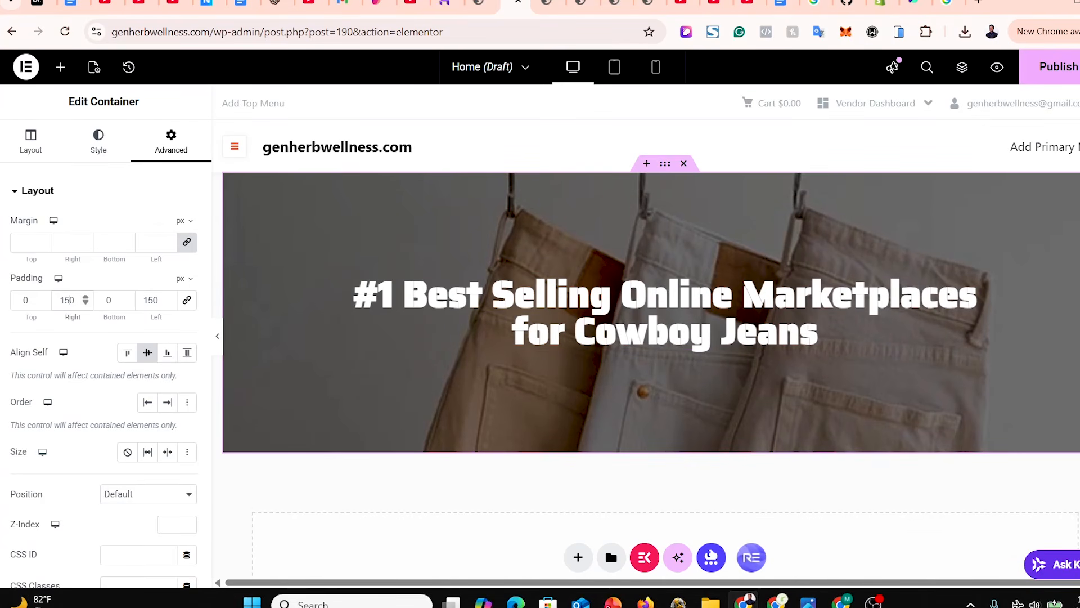
pyautogui.scroll(-2, 651, 334)
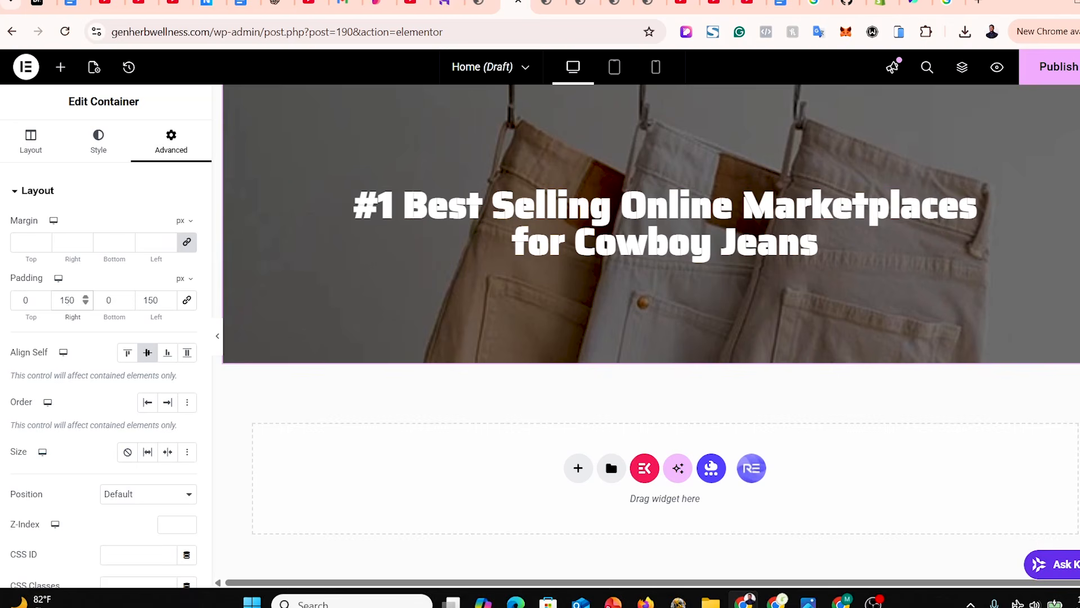
pyautogui.scroll(2, 650, 334)
pyautogui.scroll(-2, 650, 334)
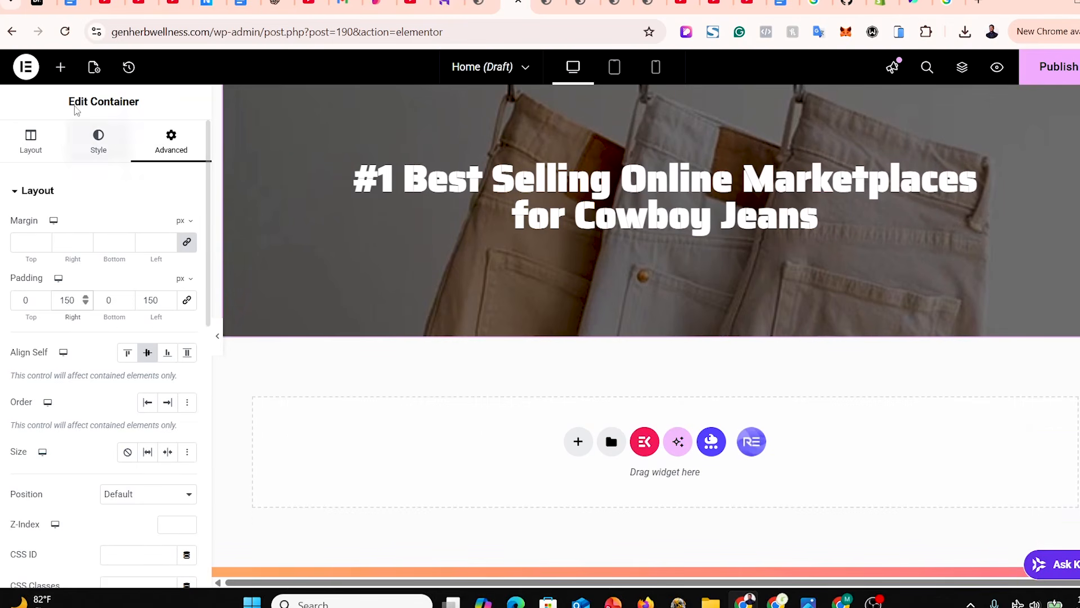
pyautogui.click(60, 67)
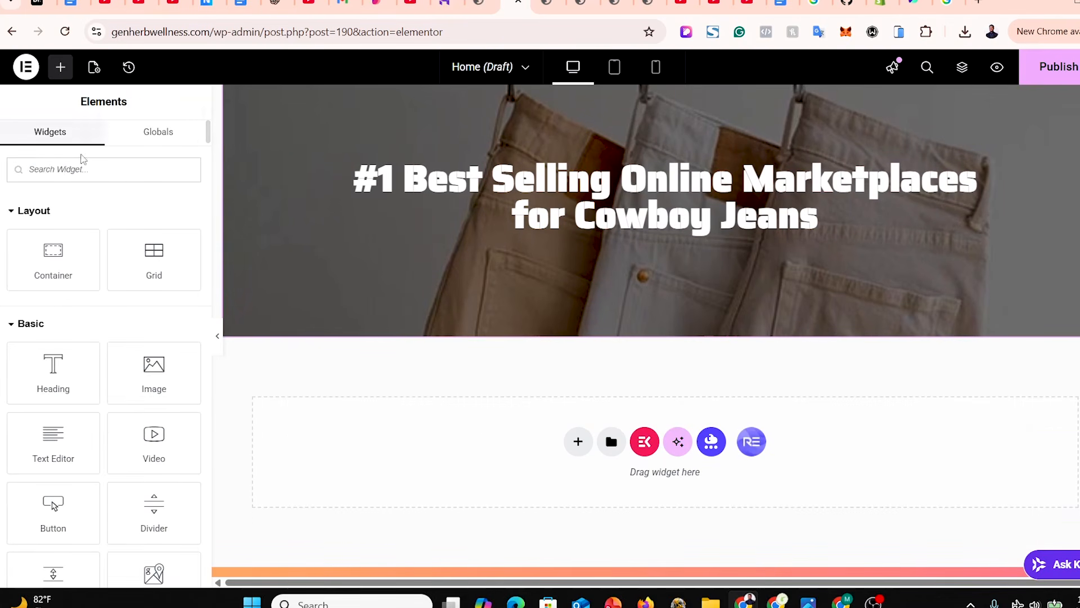
pyautogui.click(91, 170)
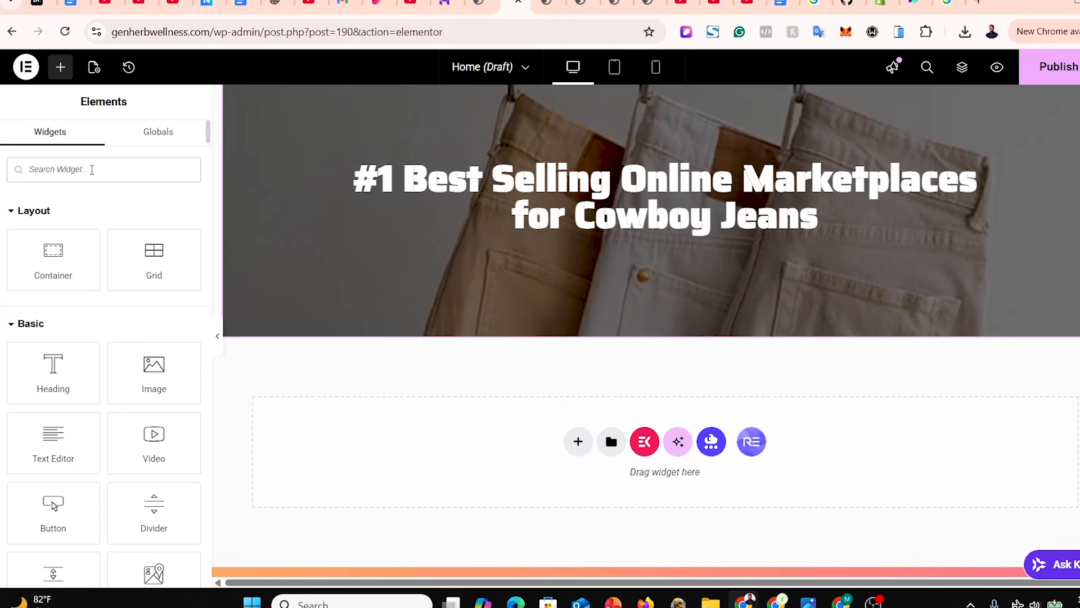
pyautogui.write('searcg')
pyautogui.press('BackSpace')
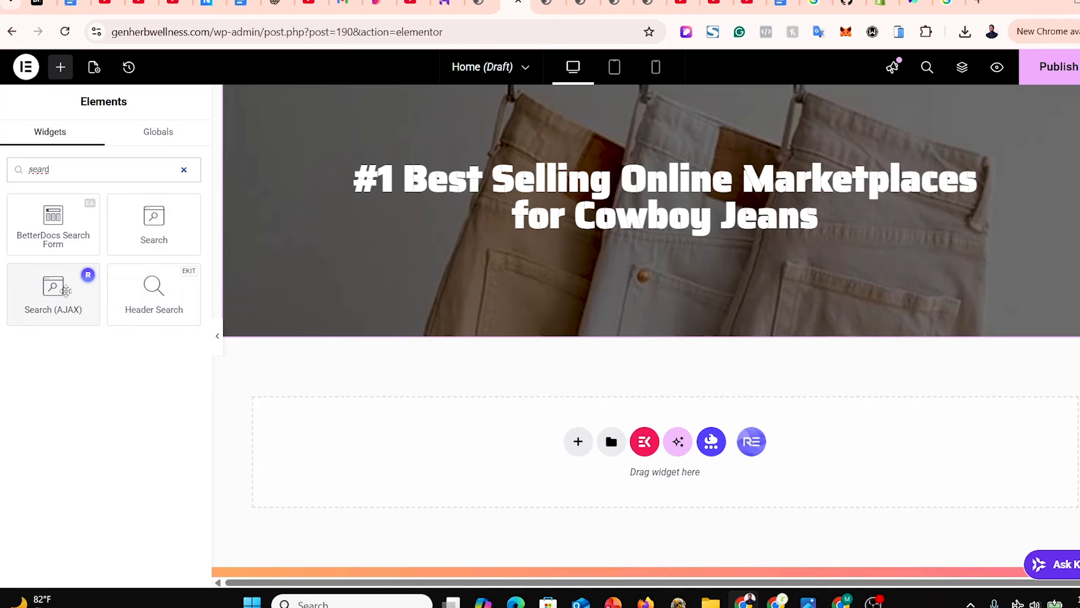
pyautogui.moveTo(55, 314); pyautogui.dragTo(174, 294)
# Add a single-column container beneath the hero section and place the Search (AJAX) widget in it.
pyautogui.click(578, 442)
pyautogui.click(632, 491)
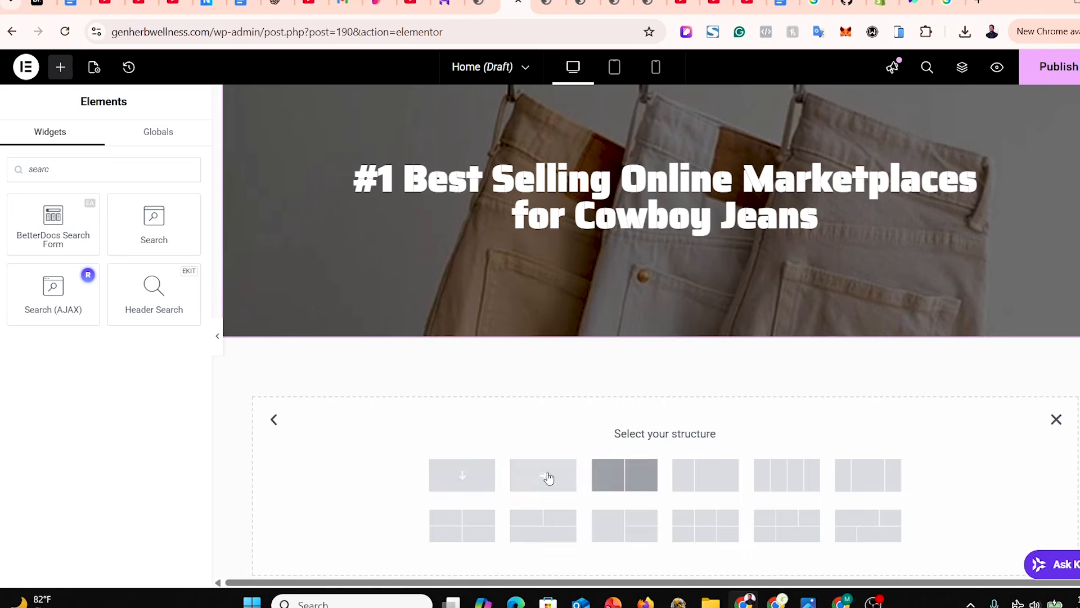
pyautogui.click(462, 467)
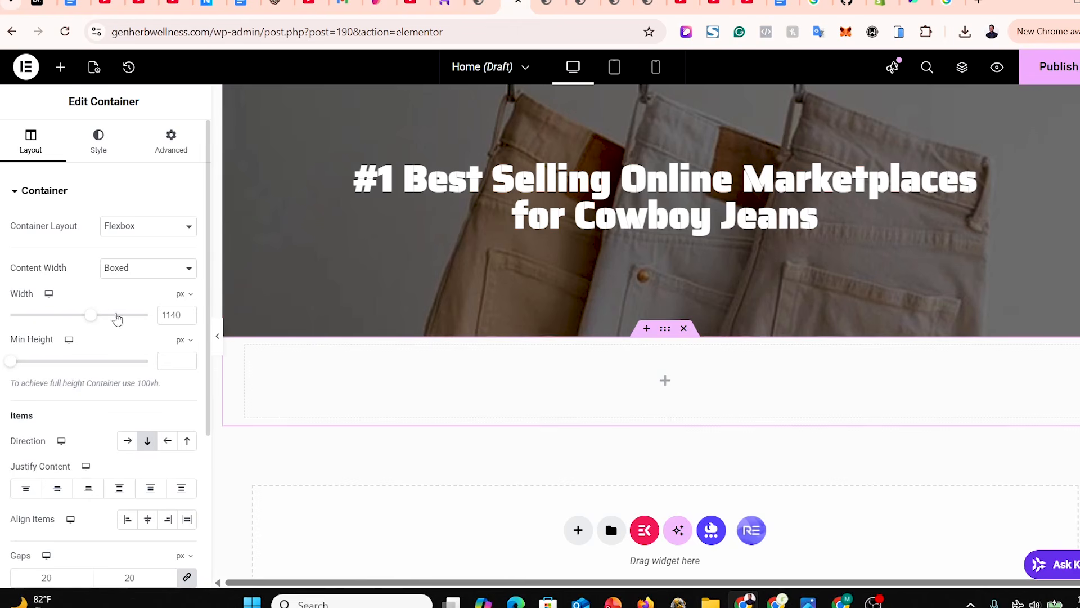
pyautogui.click(62, 70)
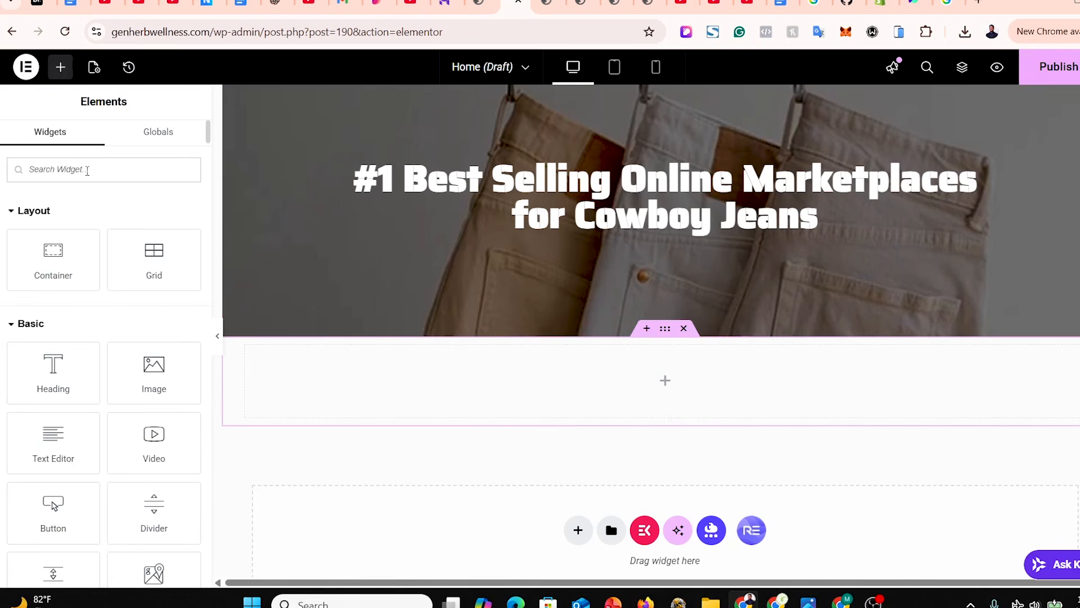
pyautogui.write('sear')
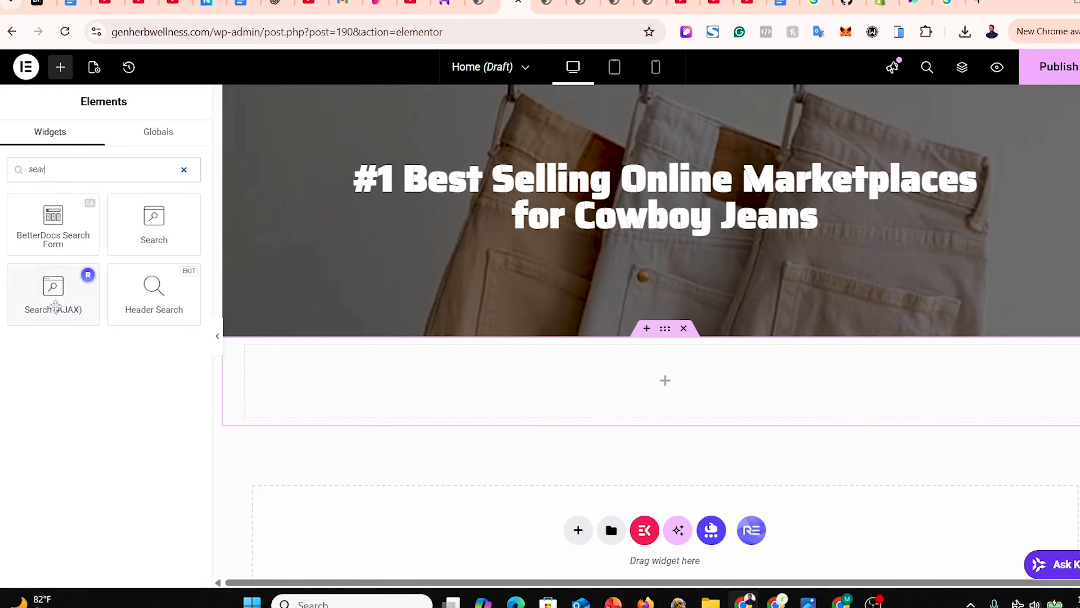
pyautogui.moveTo(53, 296); pyautogui.dragTo(512, 379)
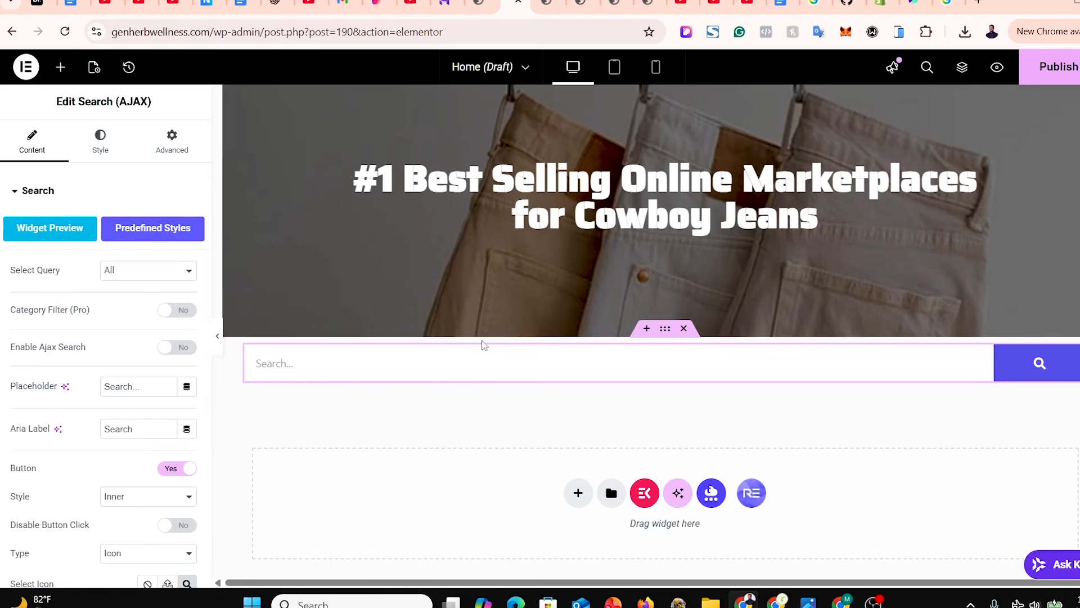
# Examine the search bar beneath the hero section and the surrounding page from header to footer banner.
pyautogui.scroll(-1, 651, 306)
pyautogui.scroll(3, 651, 307)
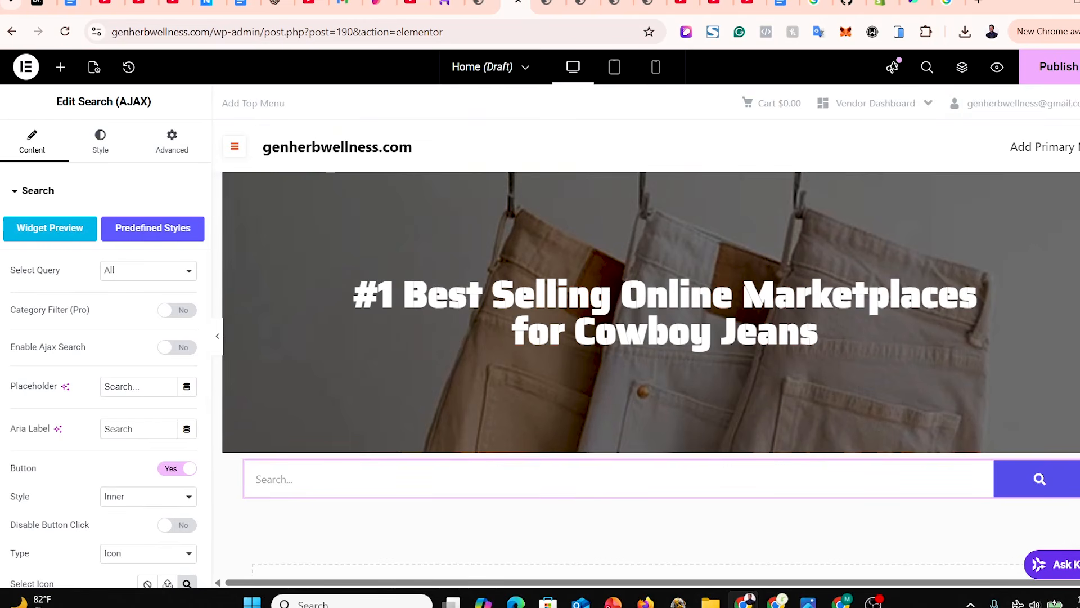
pyautogui.scroll(-7, 651, 307)
pyautogui.scroll(4, 650, 307)
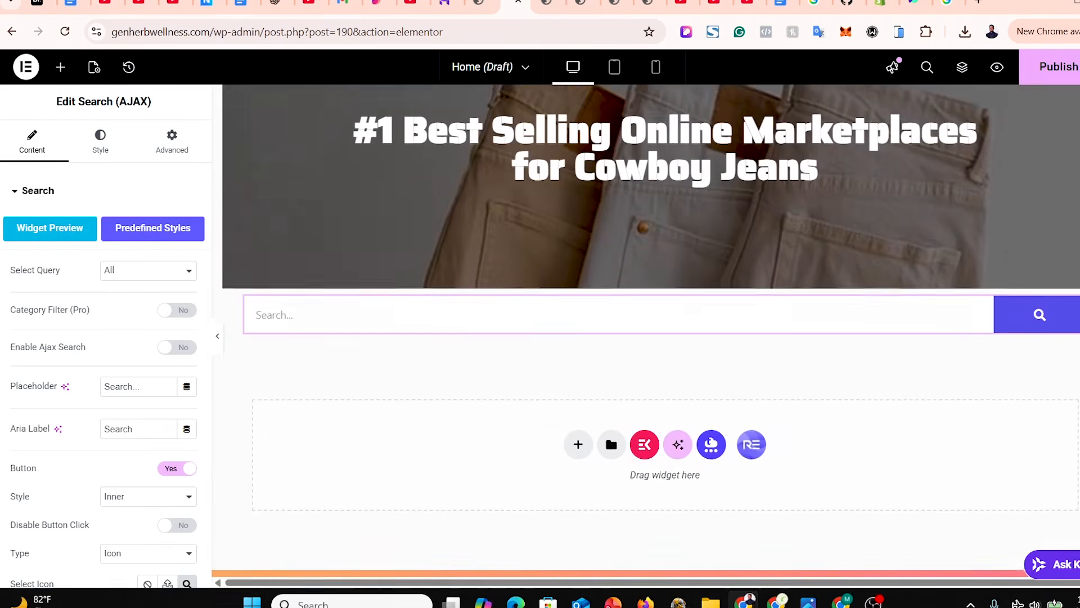
pyautogui.scroll(3, 651, 307)
pyautogui.scroll(-5, 651, 307)
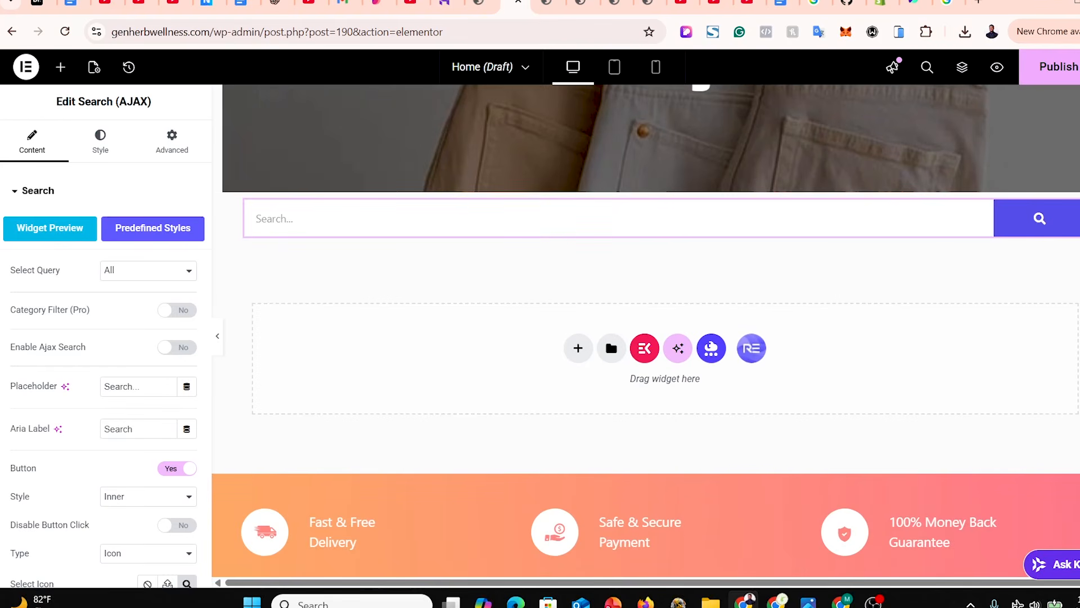
pyautogui.scroll(2, 590, 345)
pyautogui.scroll(-3, 701, 273)
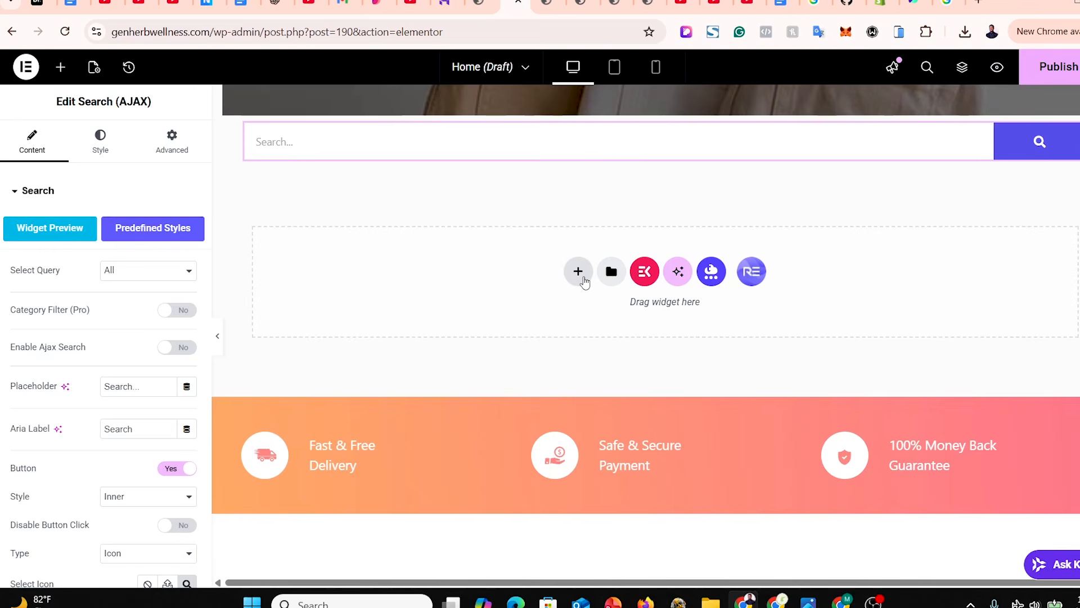
# Add a single-column container beneath the search bar and place the Woo Product Grid widget in it.
pyautogui.click(579, 275)
pyautogui.click(626, 330)
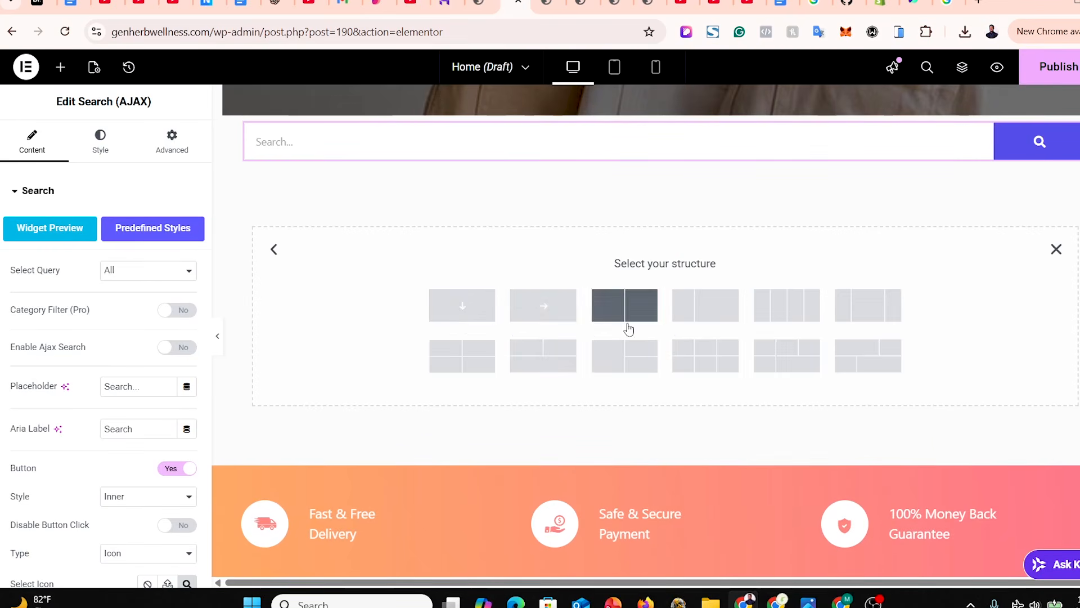
pyautogui.click(450, 325)
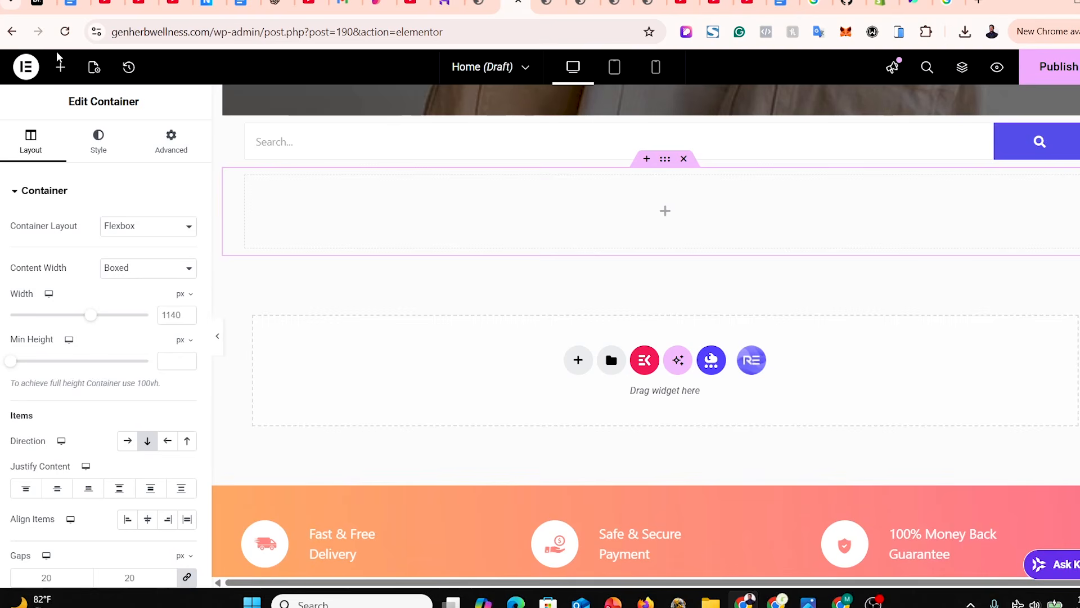
pyautogui.click(60, 68)
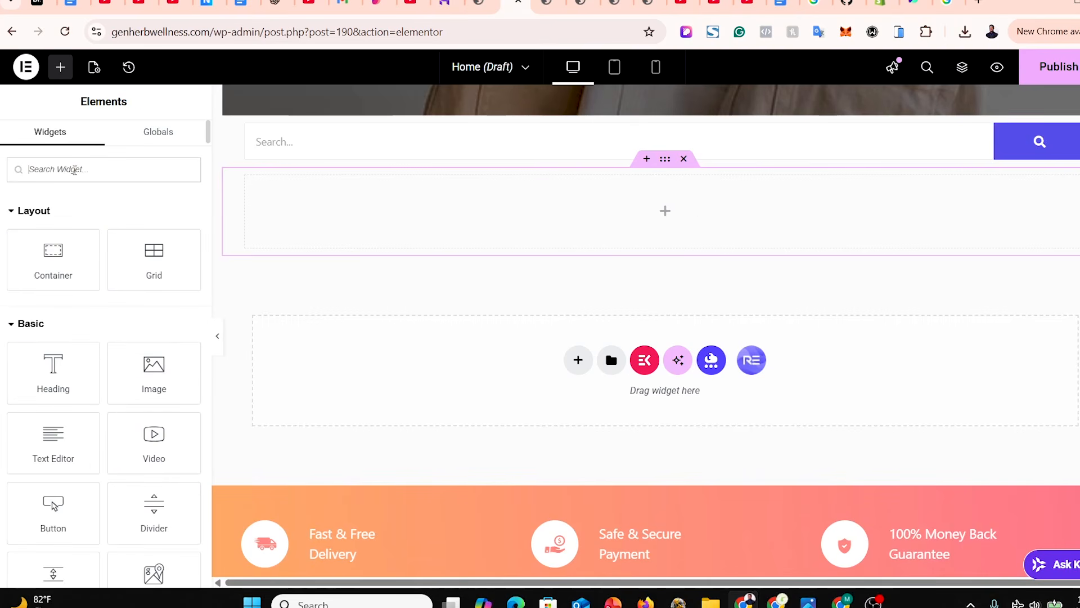
pyautogui.click(73, 170)
pyautogui.write('product')
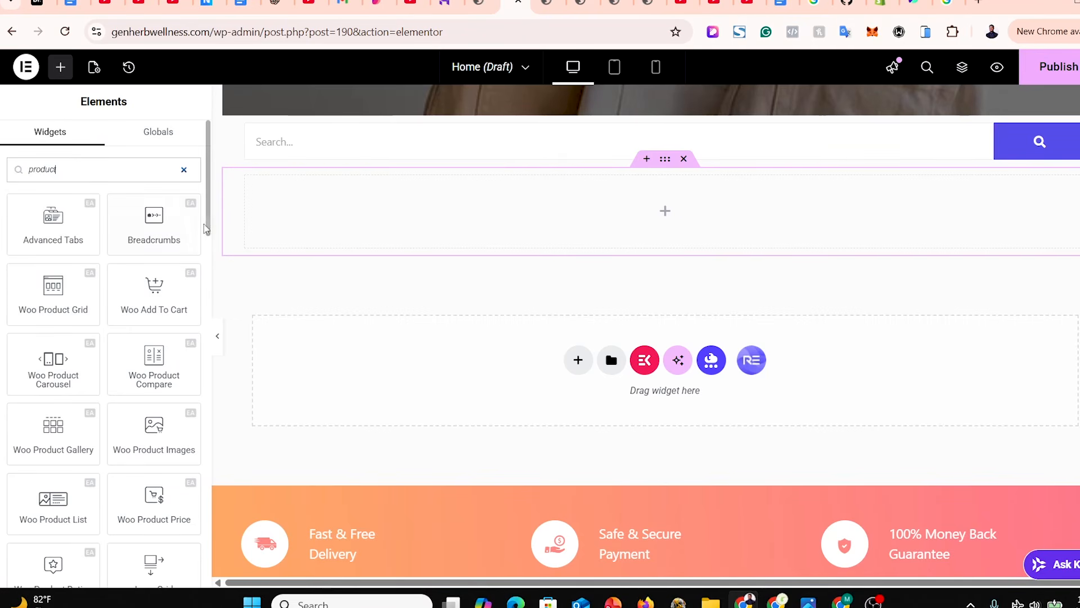
pyautogui.scroll(-1, 208, 242)
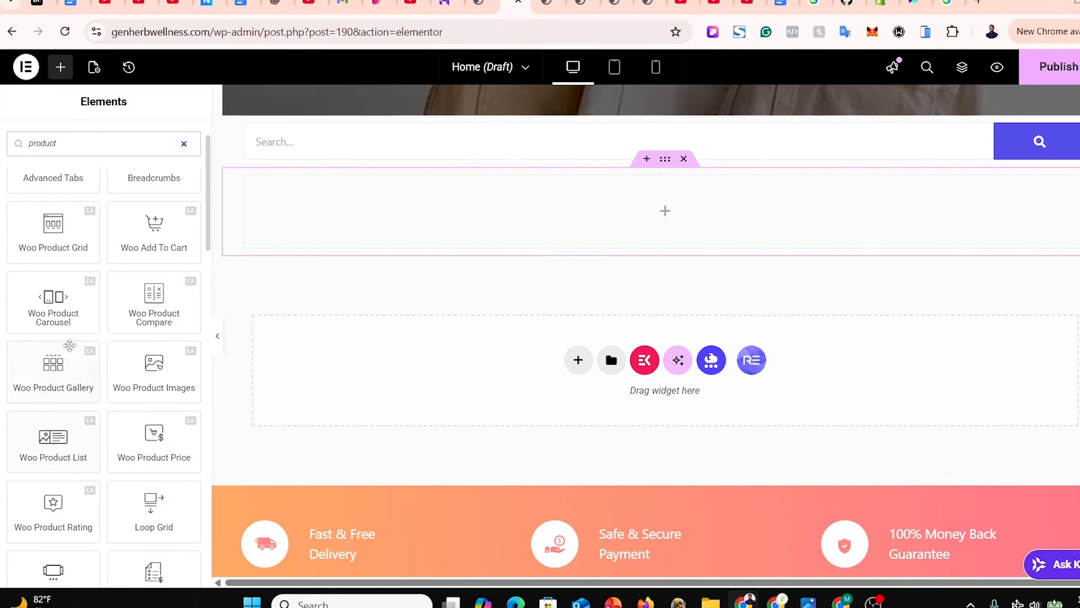
pyautogui.moveTo(49, 238); pyautogui.dragTo(579, 222)
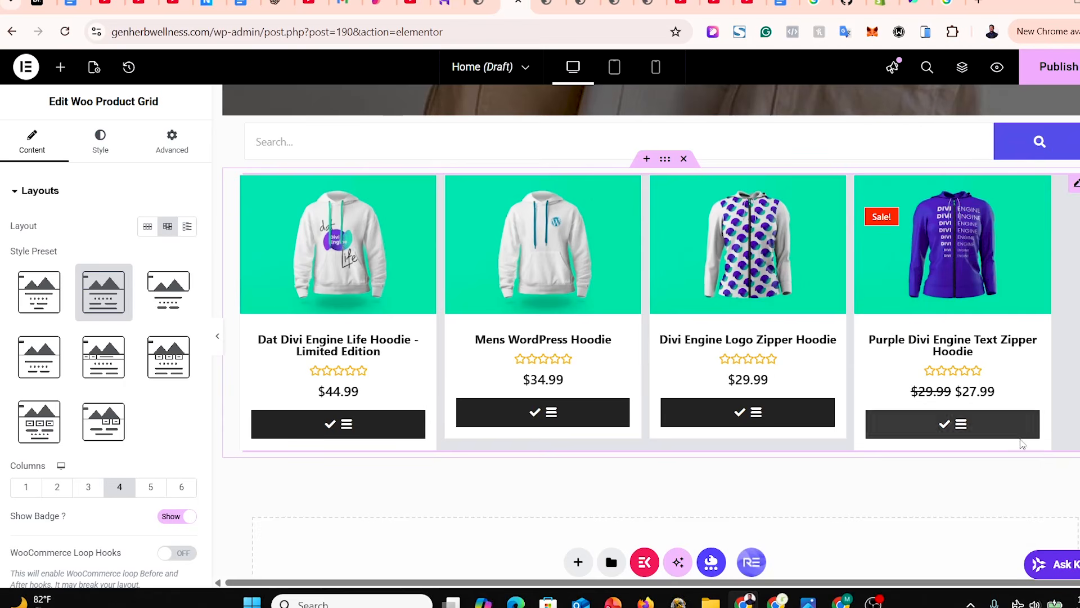
# Add a single-column container beneath the product grid and place the Woo Product Carousel widget in it.
pyautogui.scroll(-5, 975, 406)
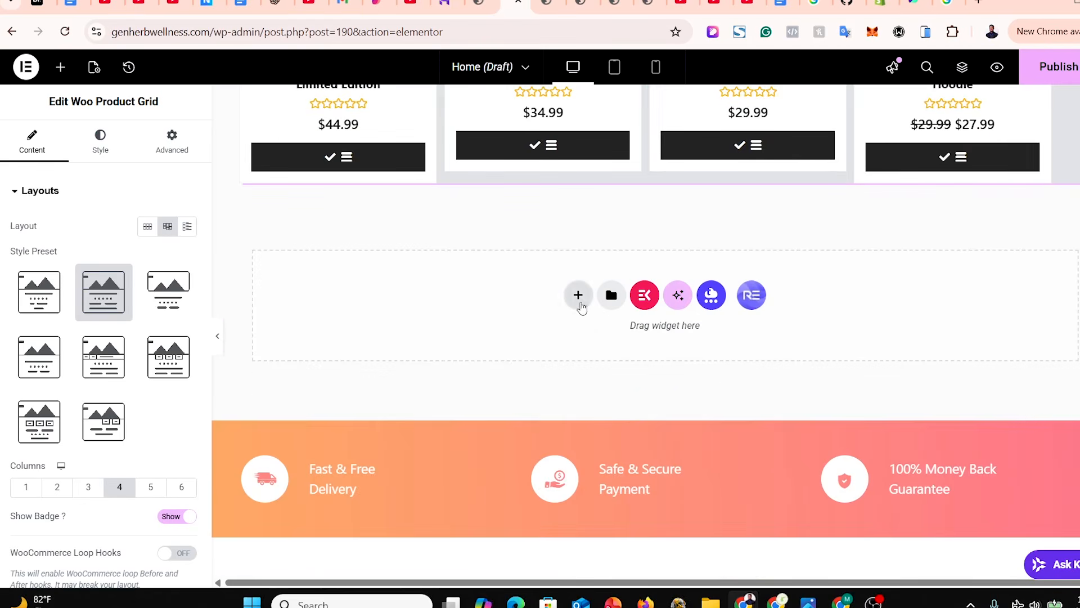
pyautogui.click(578, 295)
pyautogui.click(591, 336)
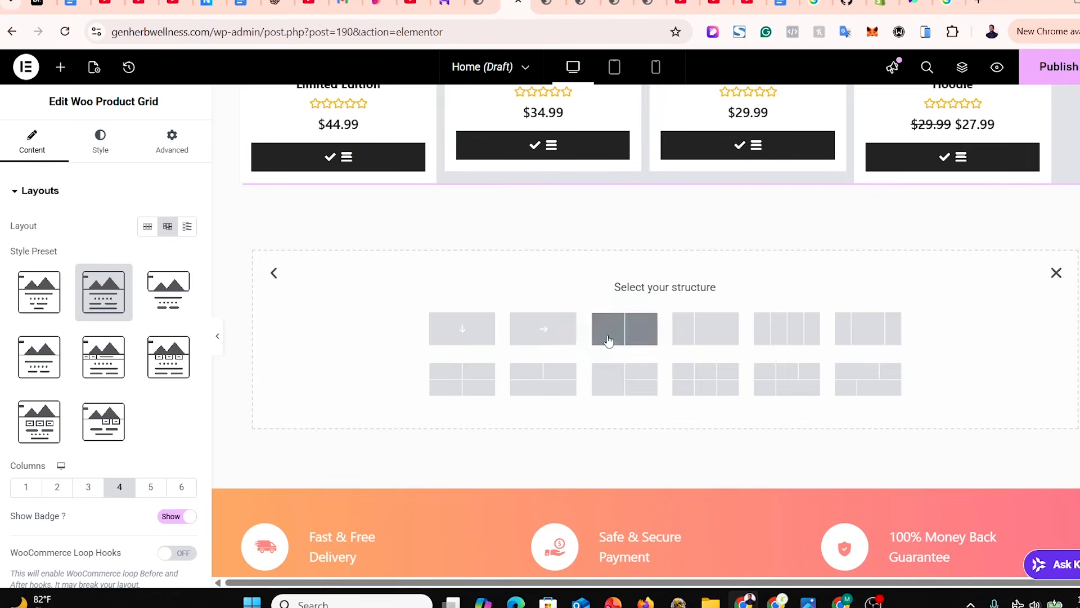
pyautogui.click(462, 330)
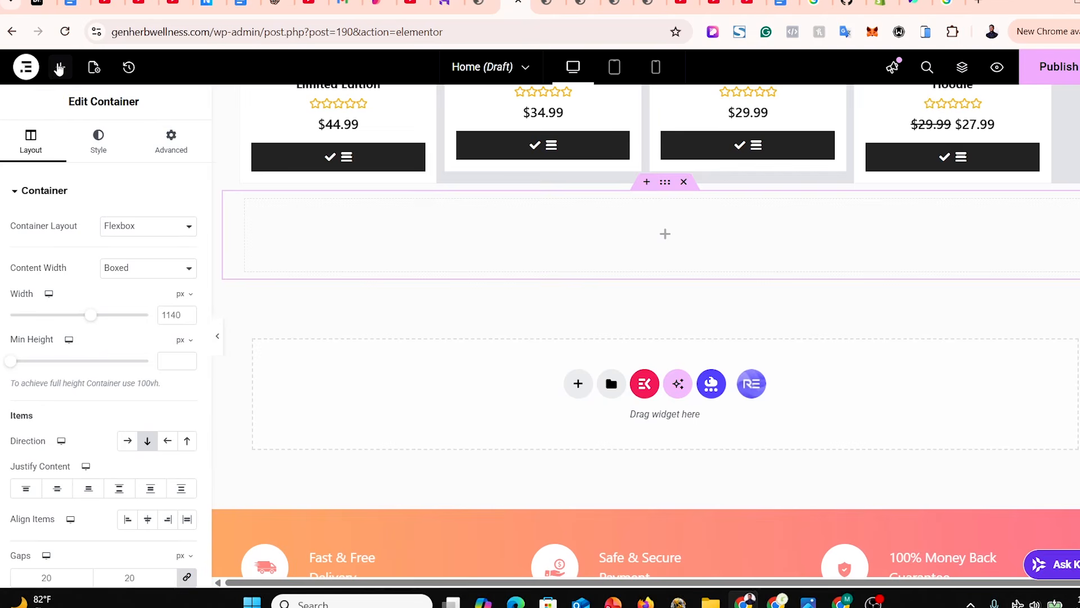
pyautogui.click(59, 68)
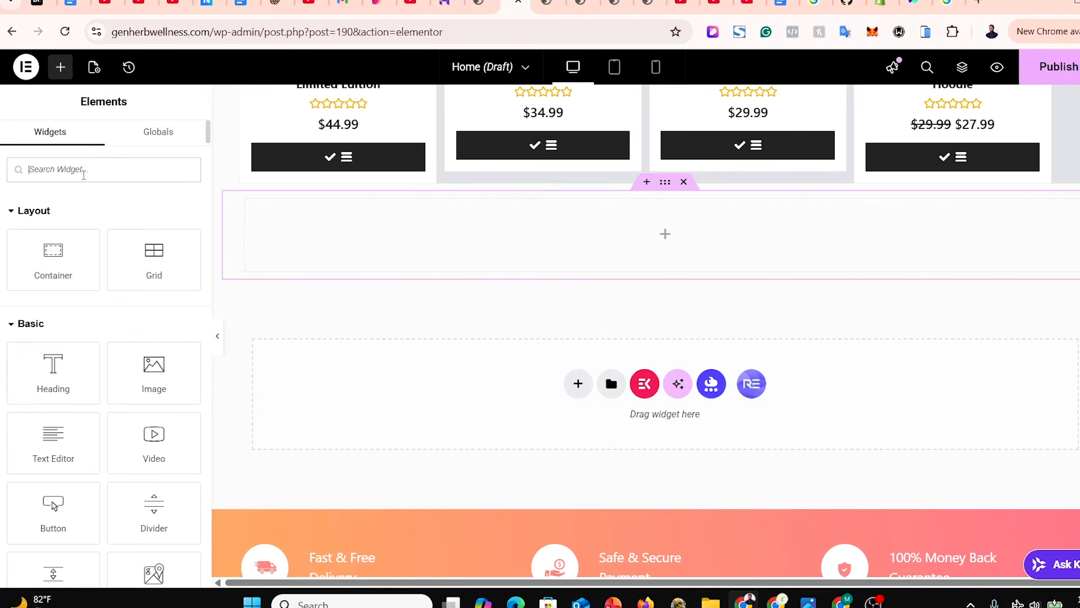
pyautogui.write('produc')
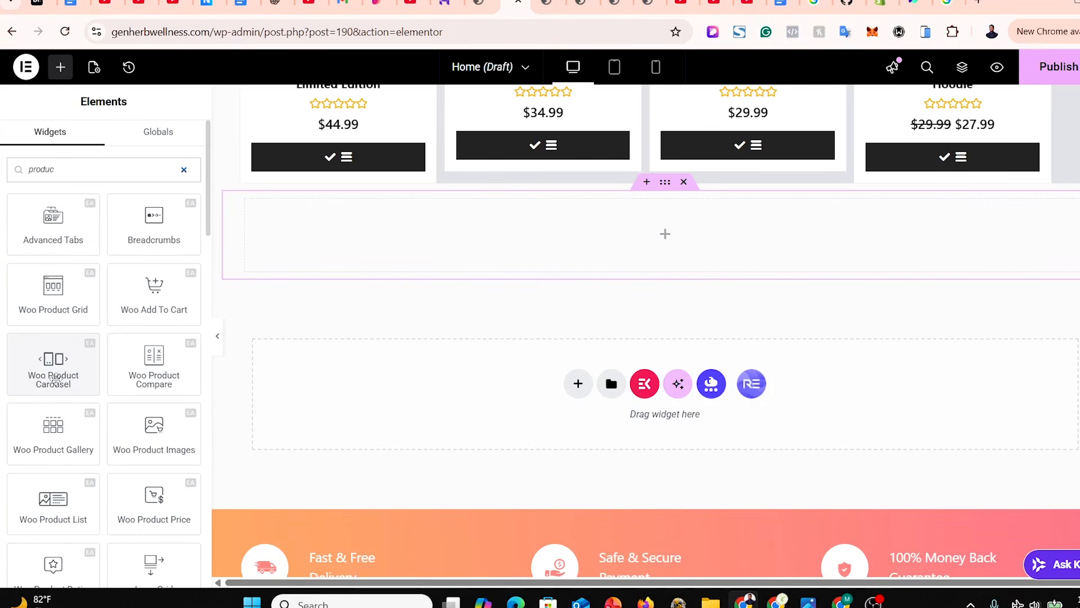
pyautogui.moveTo(54, 378); pyautogui.dragTo(561, 237)
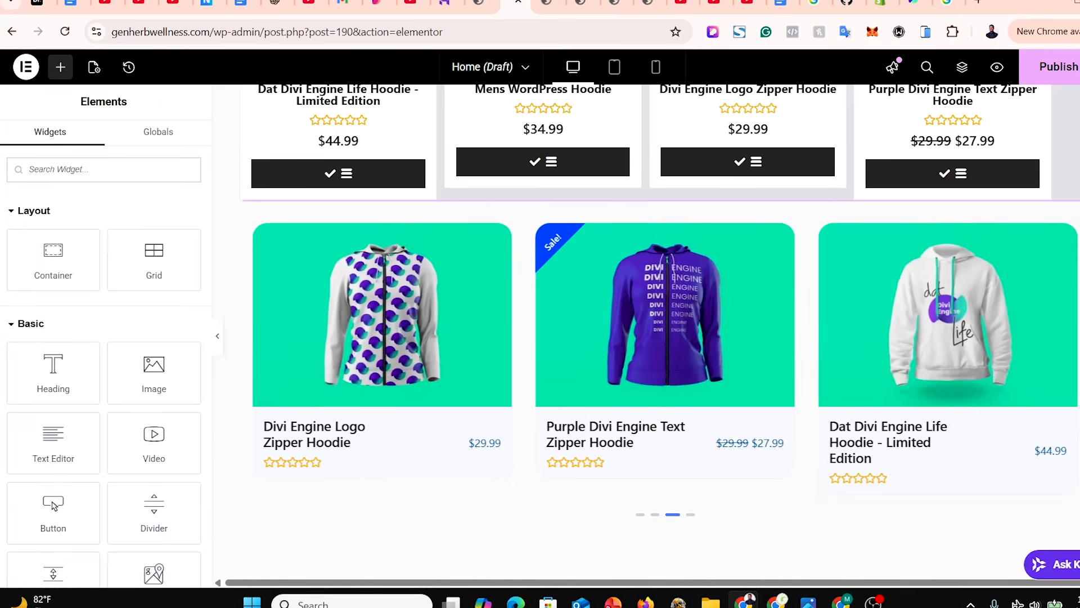
# Review the hero, search bar and product carousel with the editing panel hidden, and restore the panel.
pyautogui.scroll(-2, 914, 349)
pyautogui.scroll(6, 914, 350)
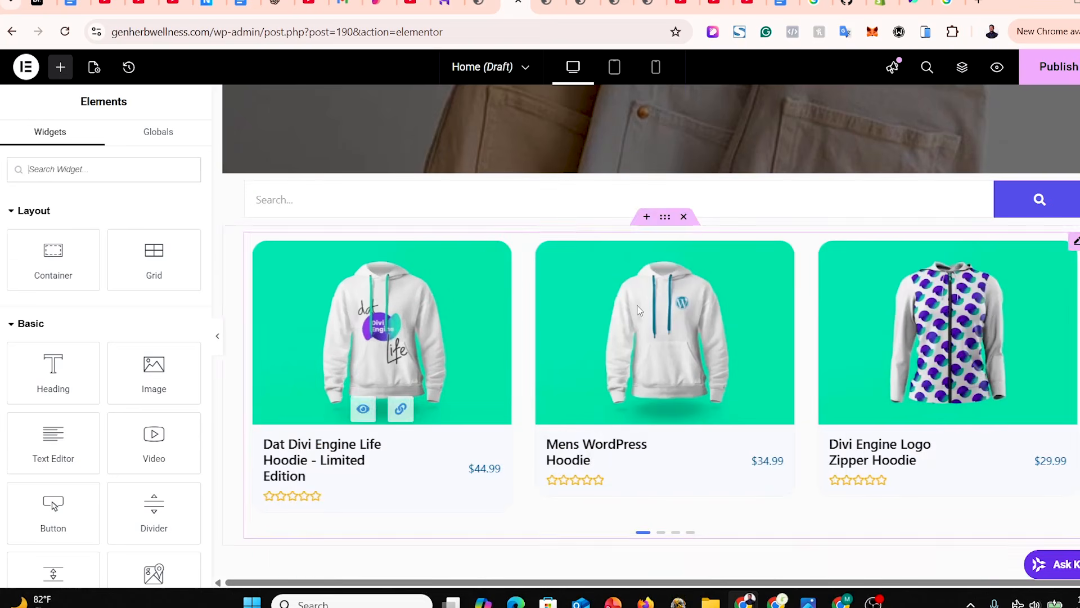
pyautogui.click(214, 337)
pyautogui.scroll(5, 556, 336)
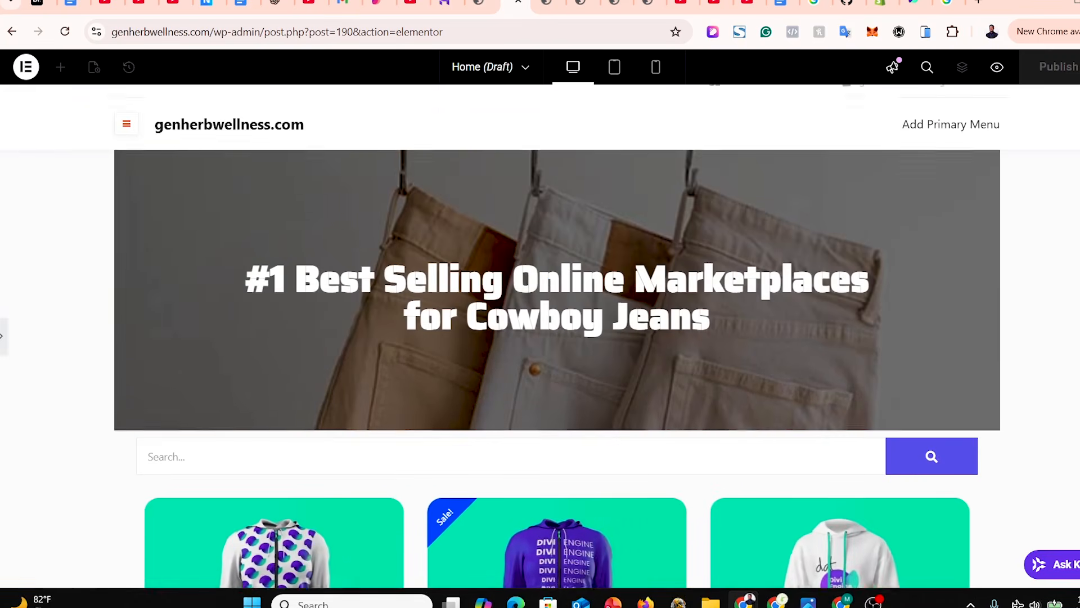
pyautogui.scroll(-6, 557, 336)
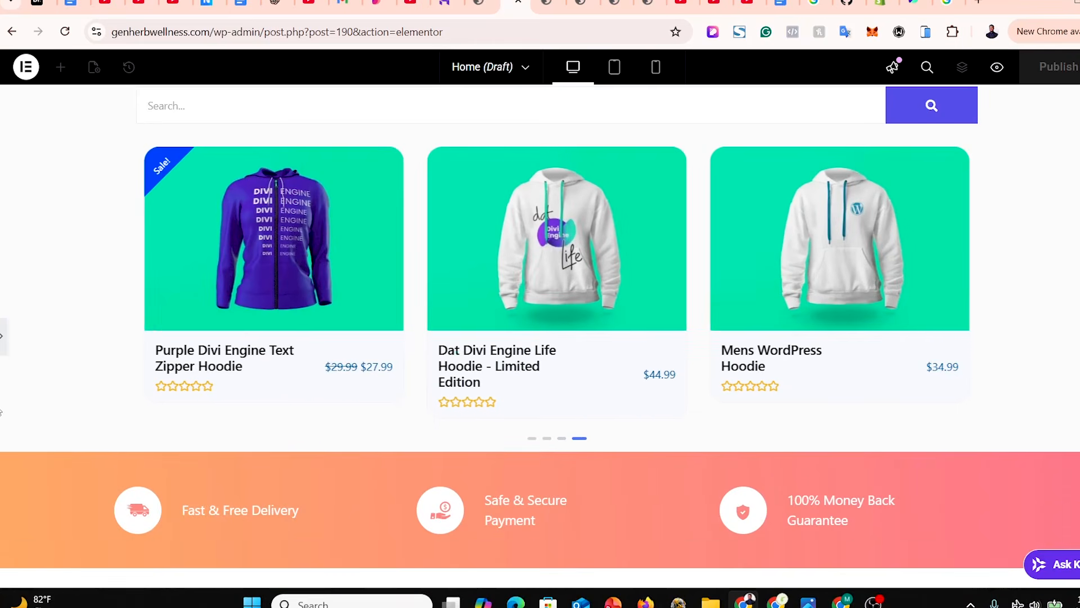
pyautogui.click(3, 344)
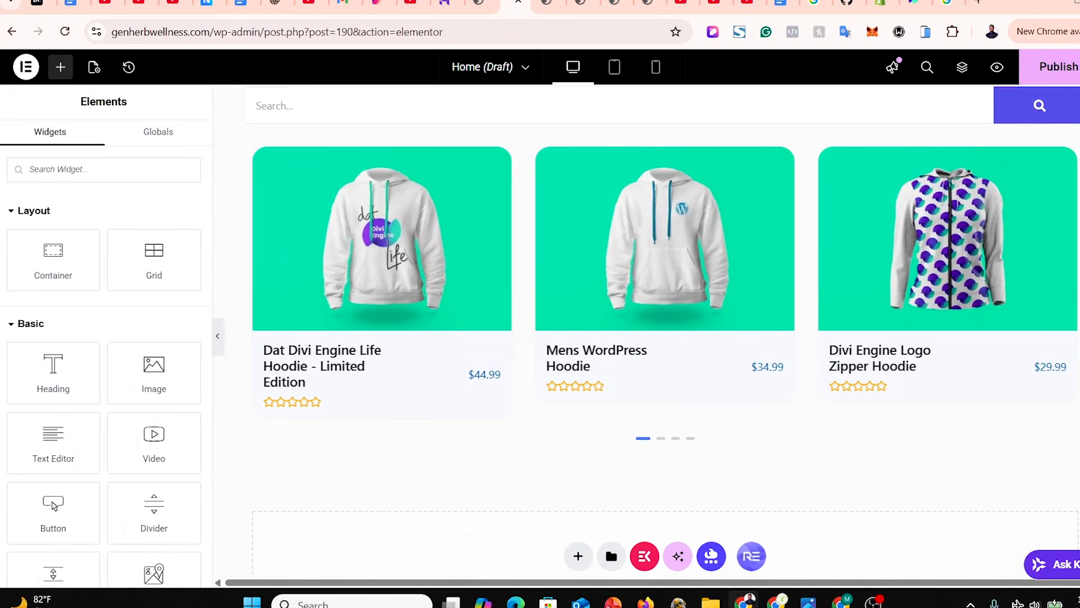
pyautogui.scroll(-8, 645, 337)
pyautogui.scroll(7, 645, 338)
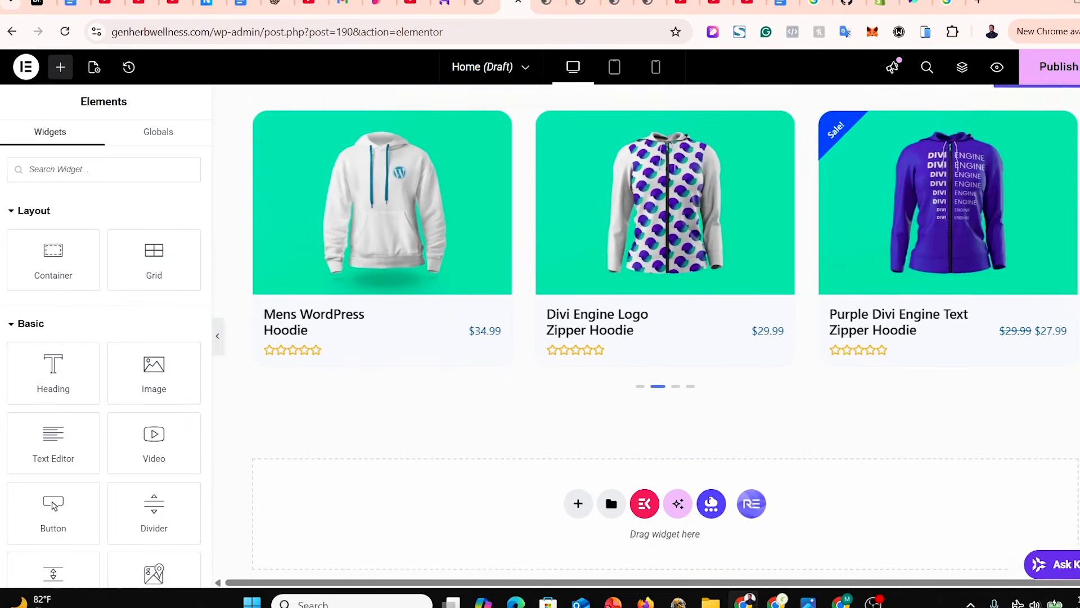
# Publish the Home page and open its live version.
pyautogui.click(1050, 69)
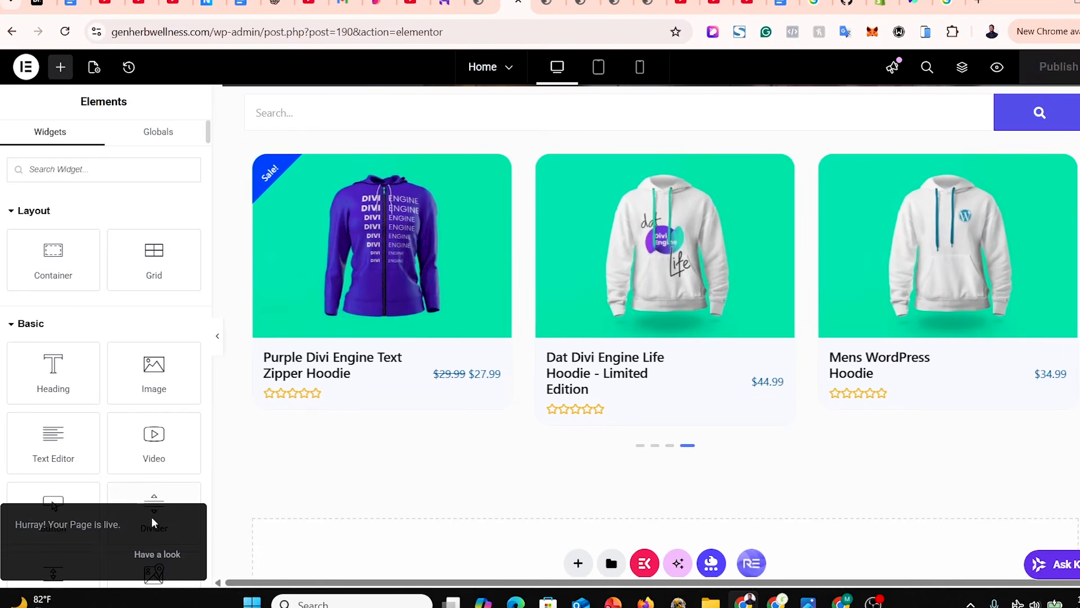
pyautogui.rightClick(167, 555)
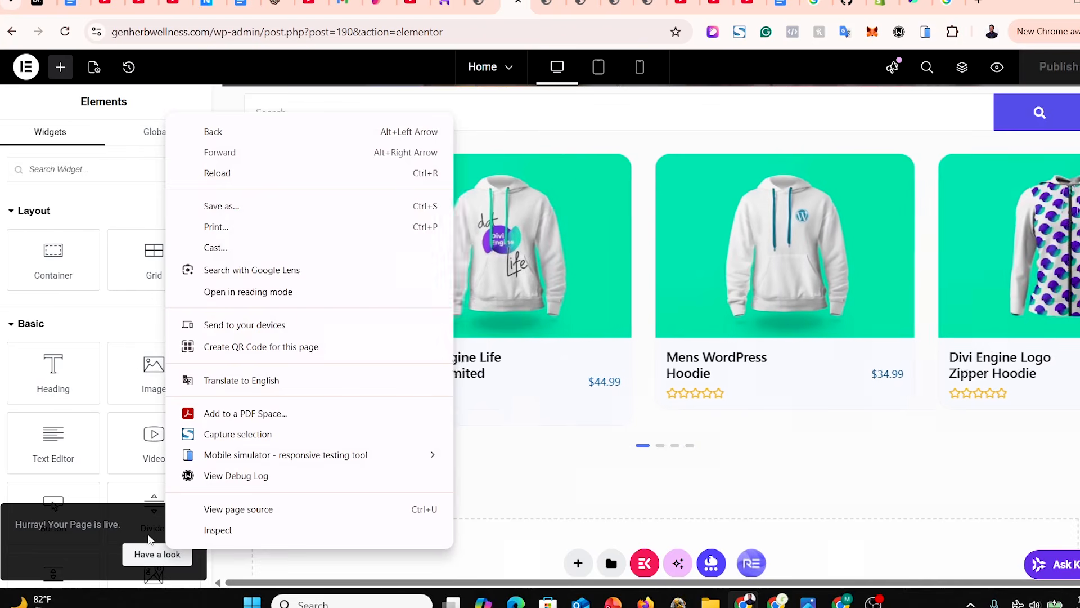
pyautogui.click(157, 557)
pyautogui.click(156, 555)
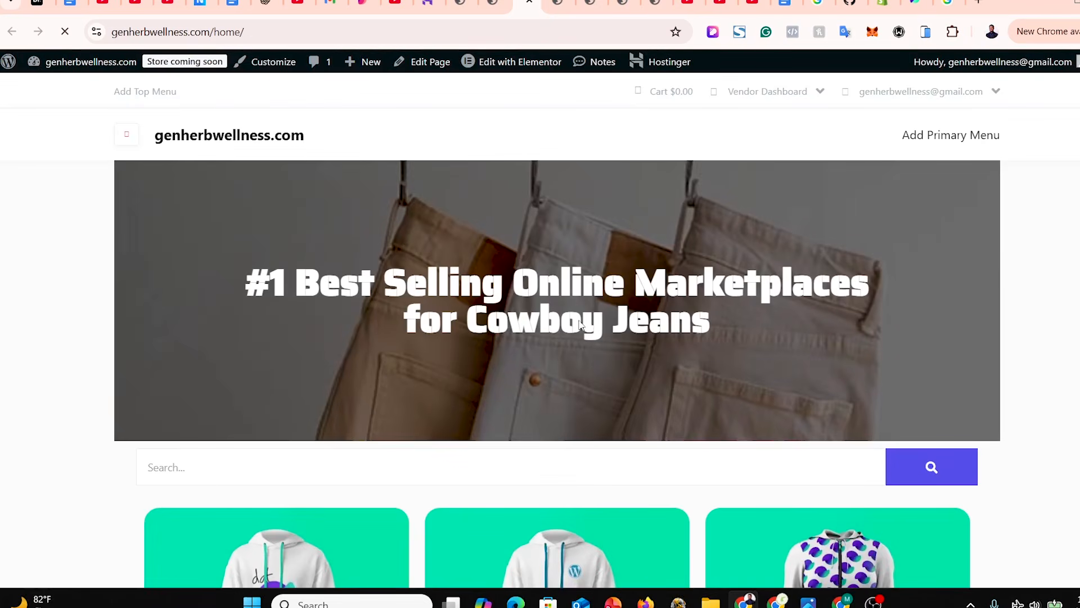
# Examine the published Home page from the hero section down to the footer.
pyautogui.scroll(-1, 636, 205)
pyautogui.scroll(-12, 540, 329)
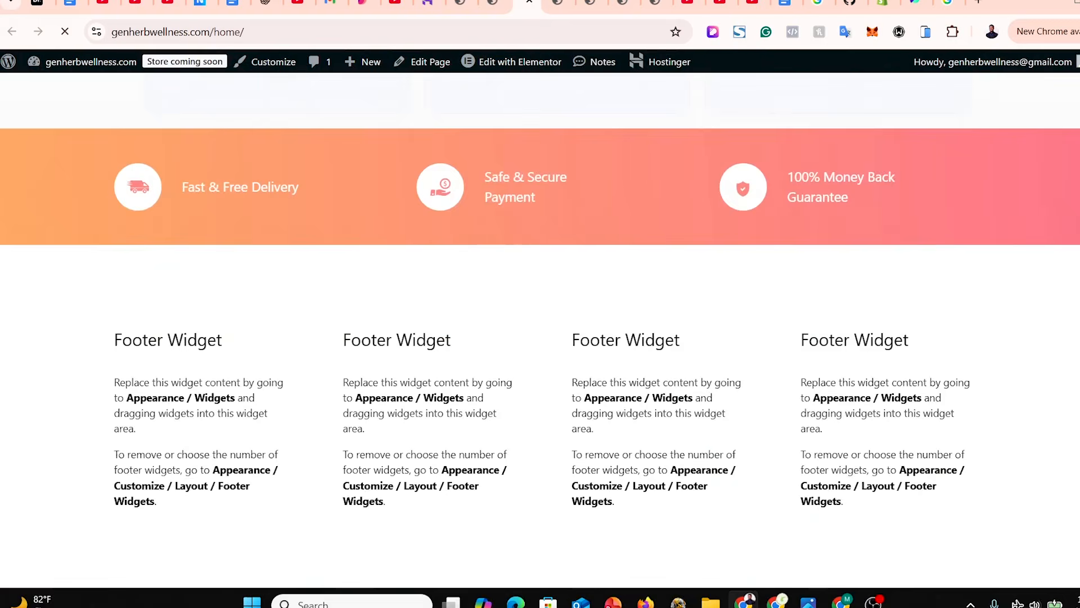
pyautogui.scroll(7, 540, 329)
pyautogui.scroll(-3, 902, 135)
pyautogui.scroll(8, 901, 135)
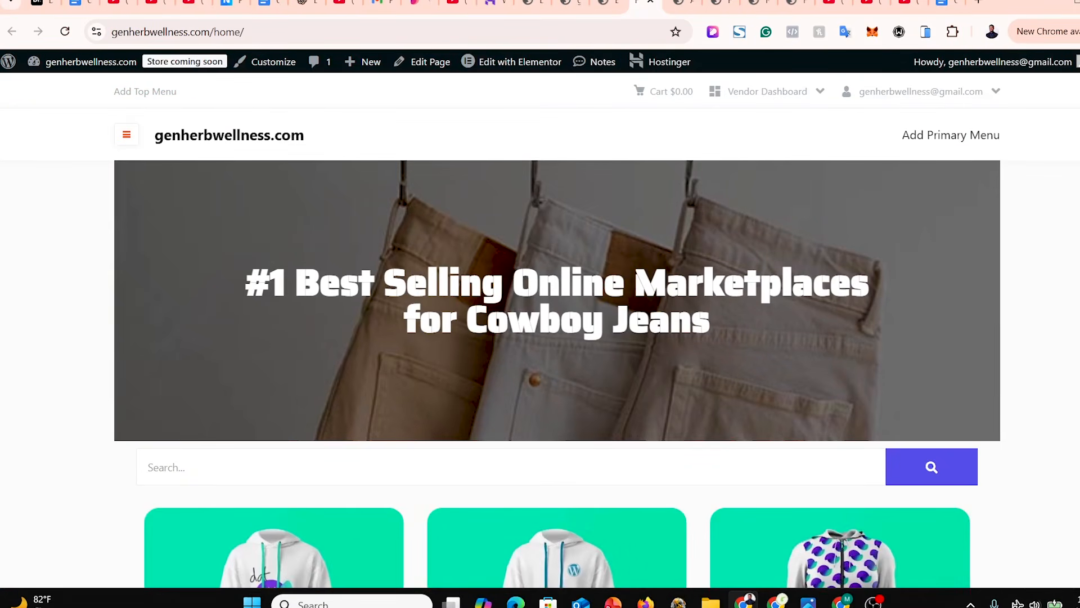
pyautogui.scroll(-10, 127, 264)
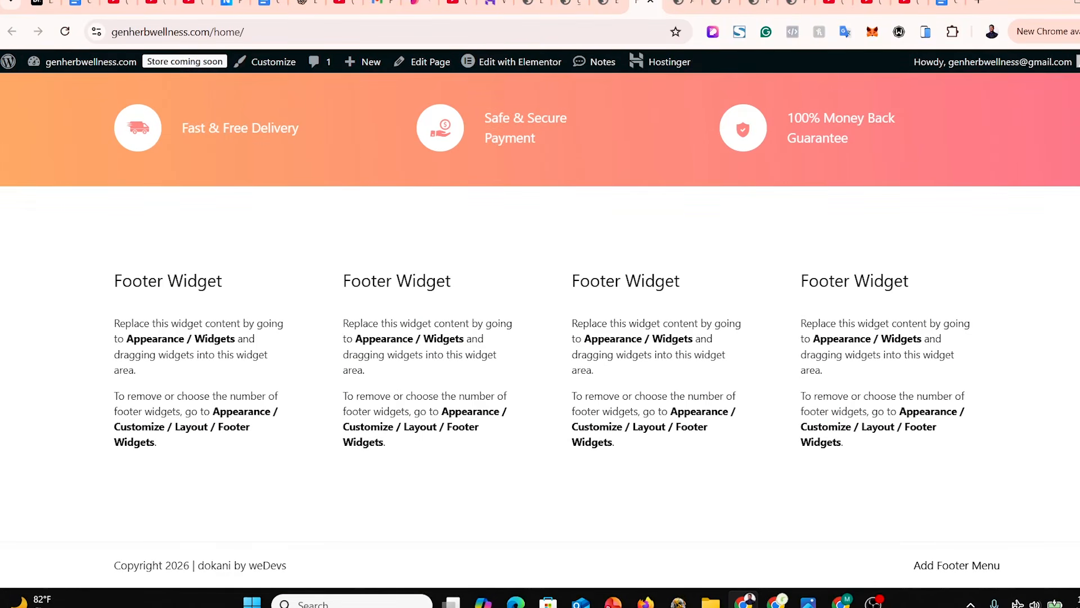
# Create a menu named Top Menu and assign it to the Top Menu display location.
pyautogui.scroll(2, 540, 337)
pyautogui.scroll(-2, 540, 338)
pyautogui.scroll(10, 540, 331)
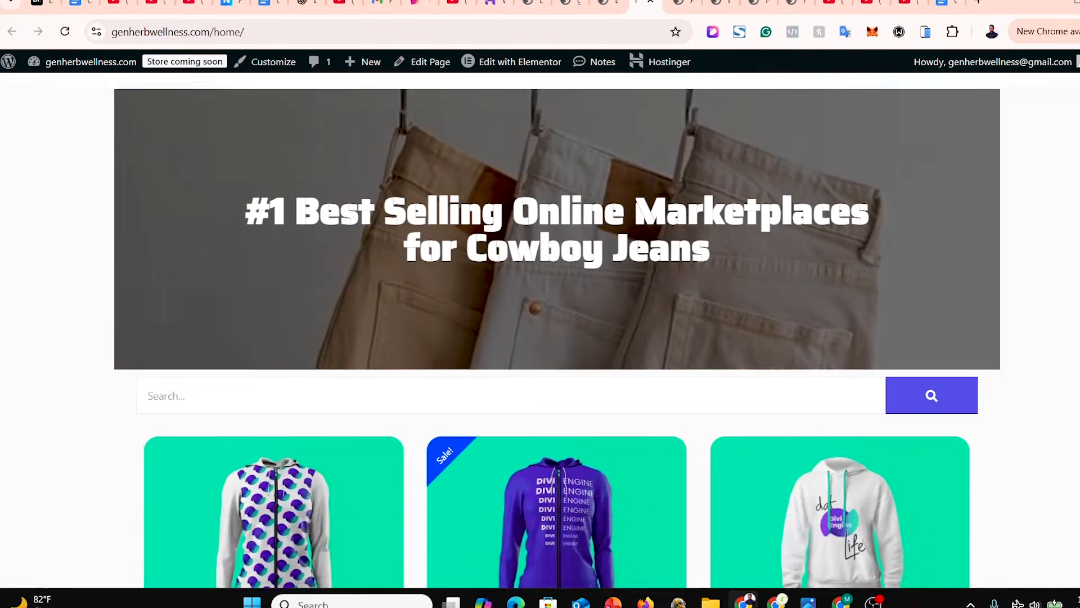
pyautogui.click(140, 94)
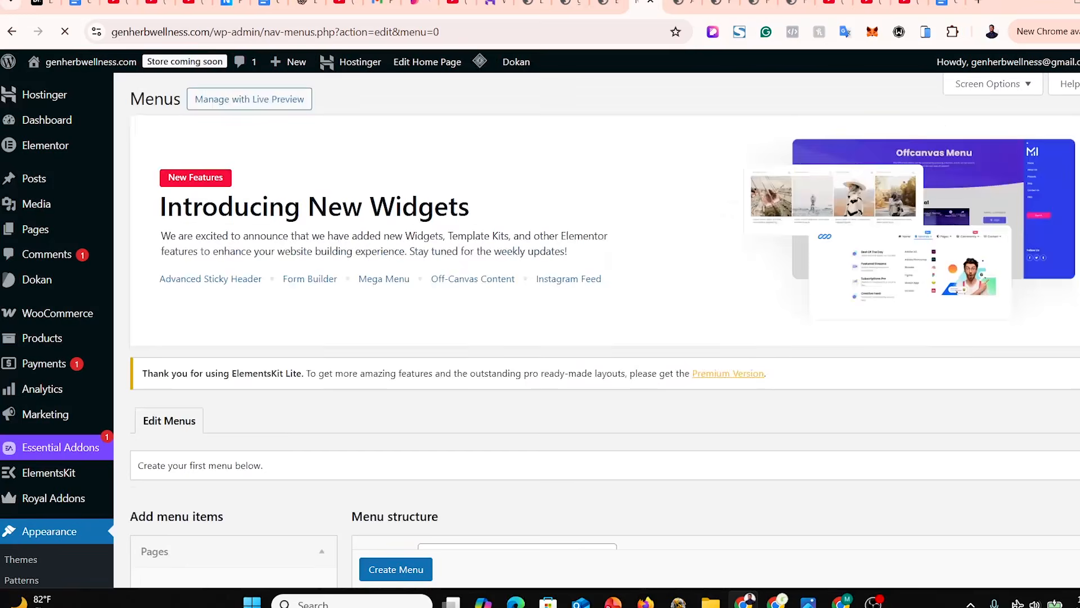
pyautogui.scroll(-6, 537, 283)
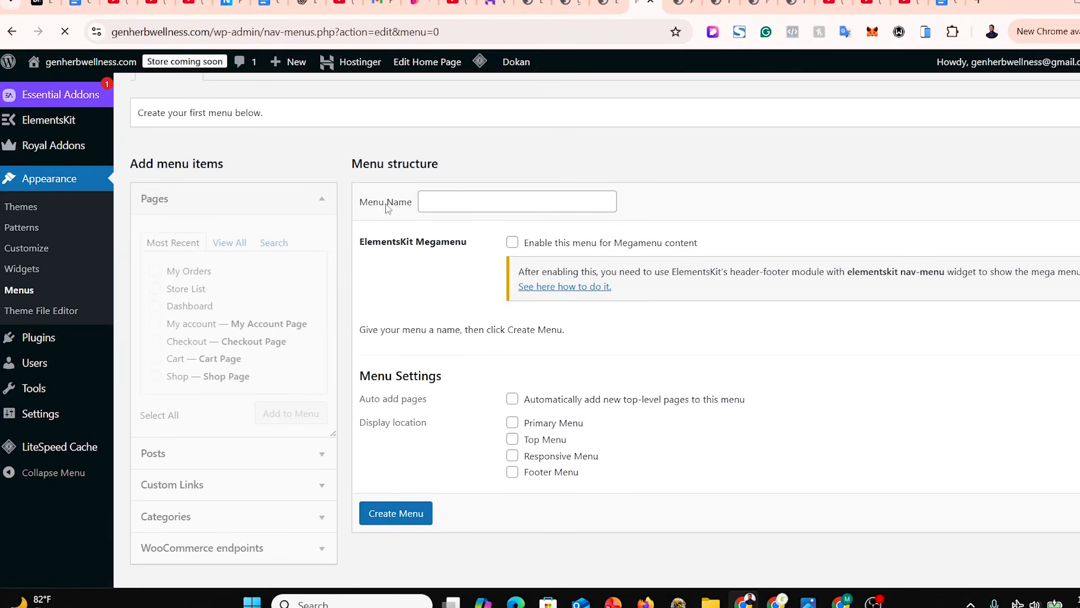
pyautogui.click(479, 198)
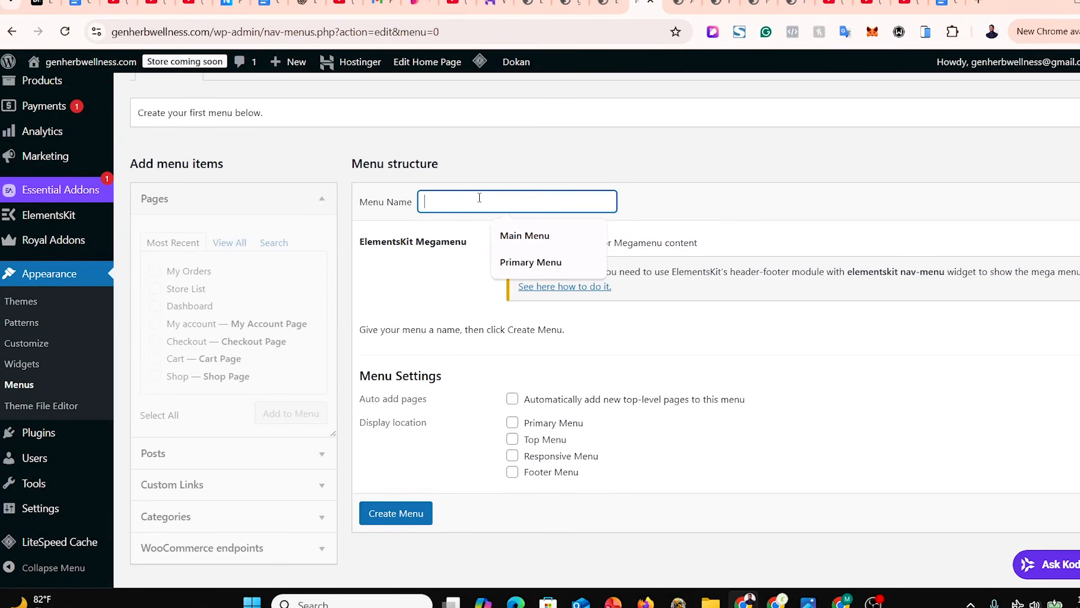
pyautogui.write('Top Menu')
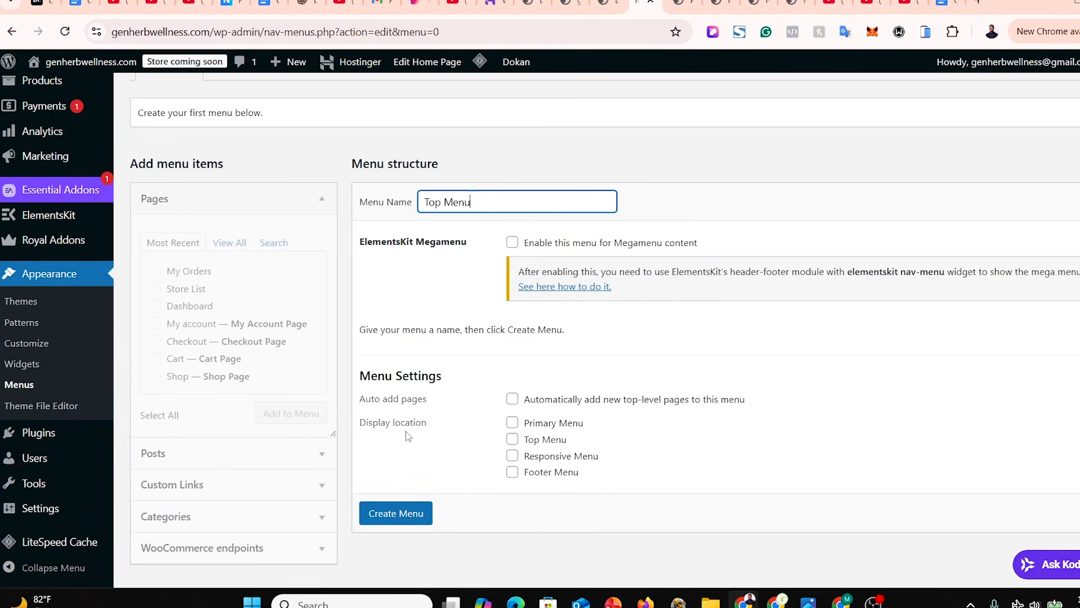
pyautogui.click(512, 440)
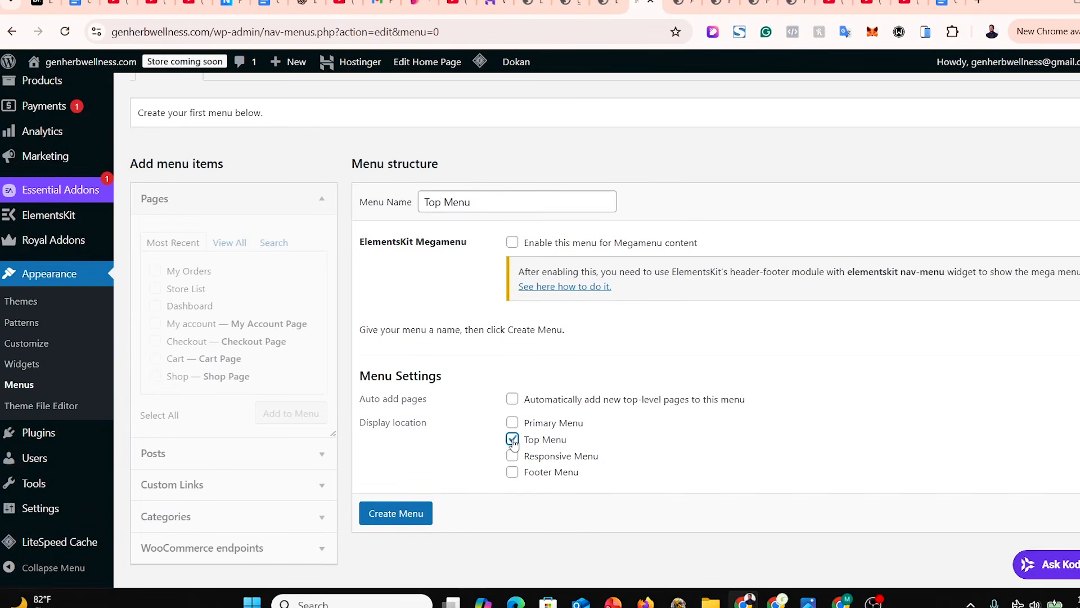
pyautogui.click(404, 514)
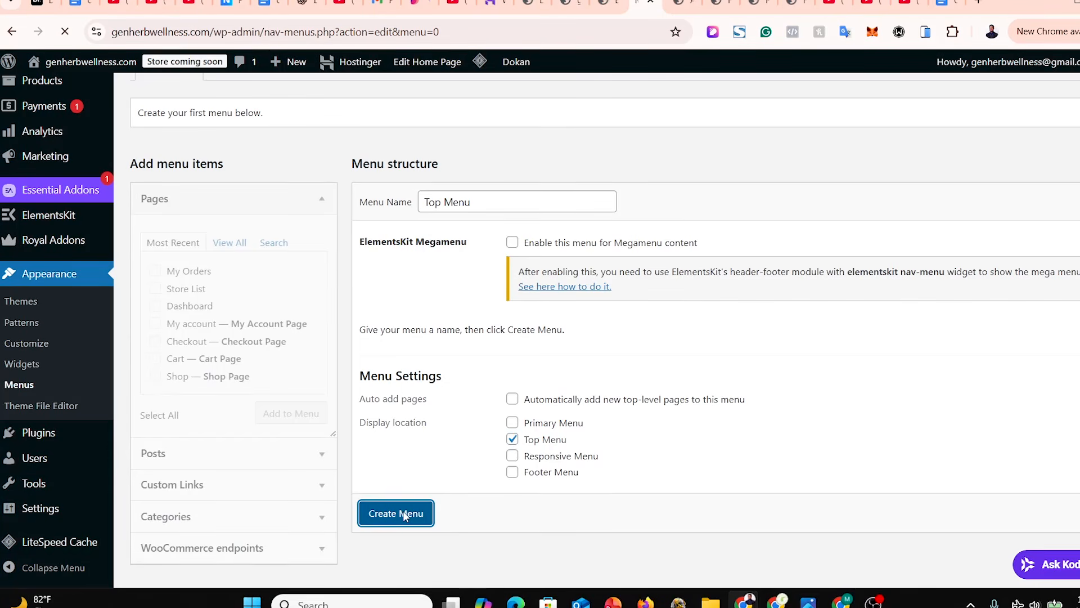
# Add the My account and Shop pages to Top Menu and save the menu.
pyautogui.scroll(-5, 513, 374)
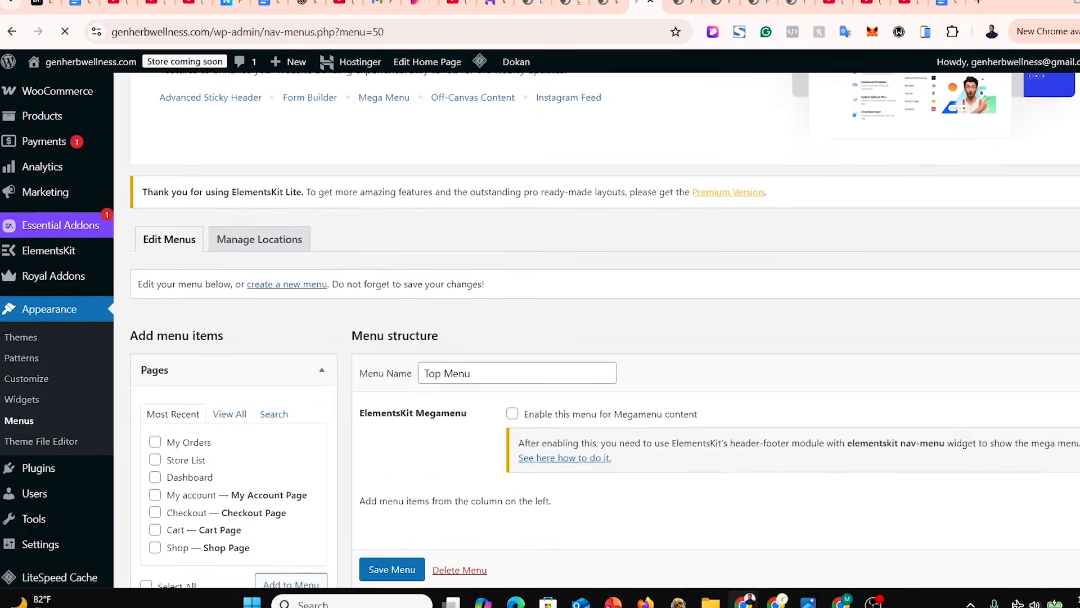
pyautogui.scroll(-3, 329, 305)
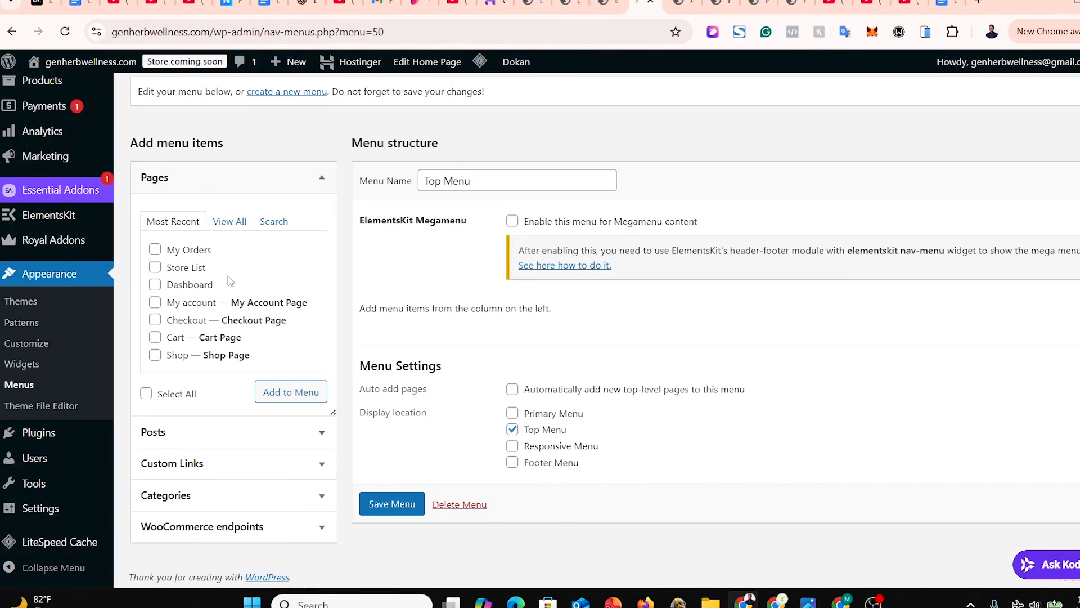
pyautogui.scroll(-1, 159, 363)
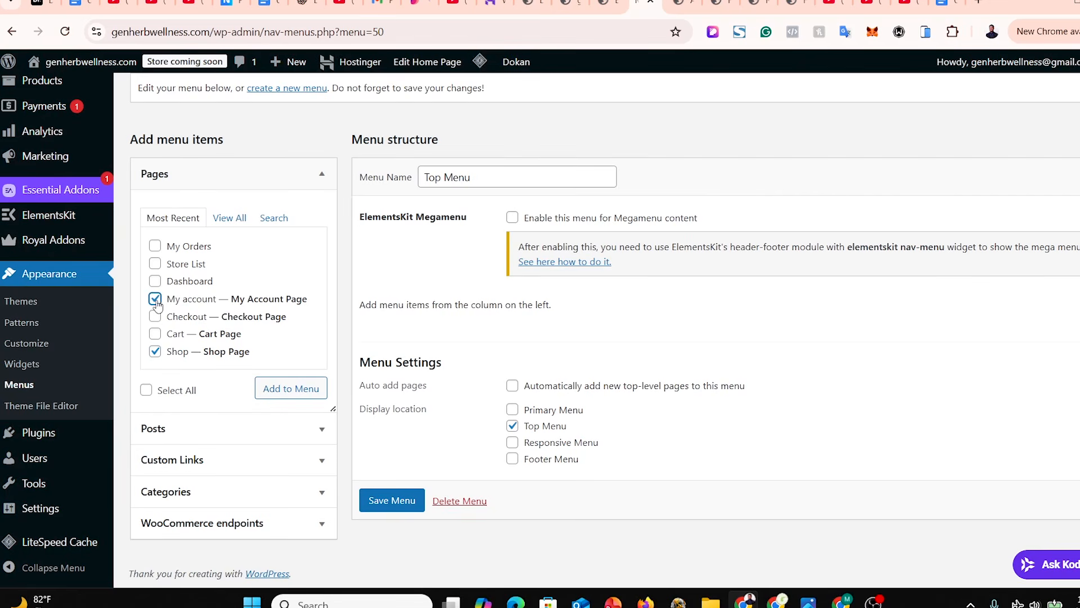
pyautogui.click(290, 388)
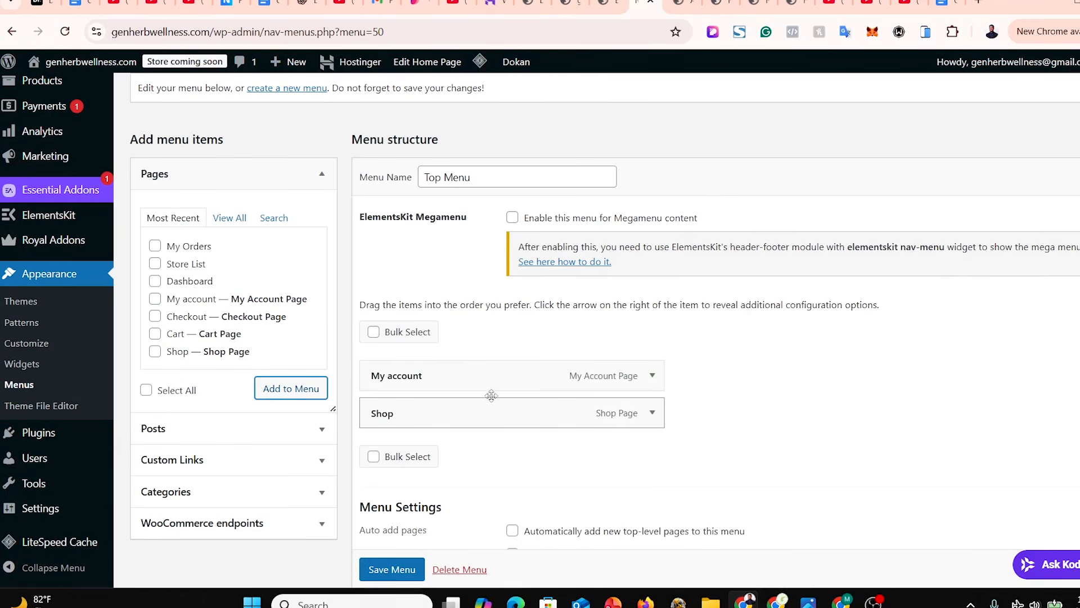
pyautogui.moveTo(454, 421); pyautogui.dragTo(434, 433)
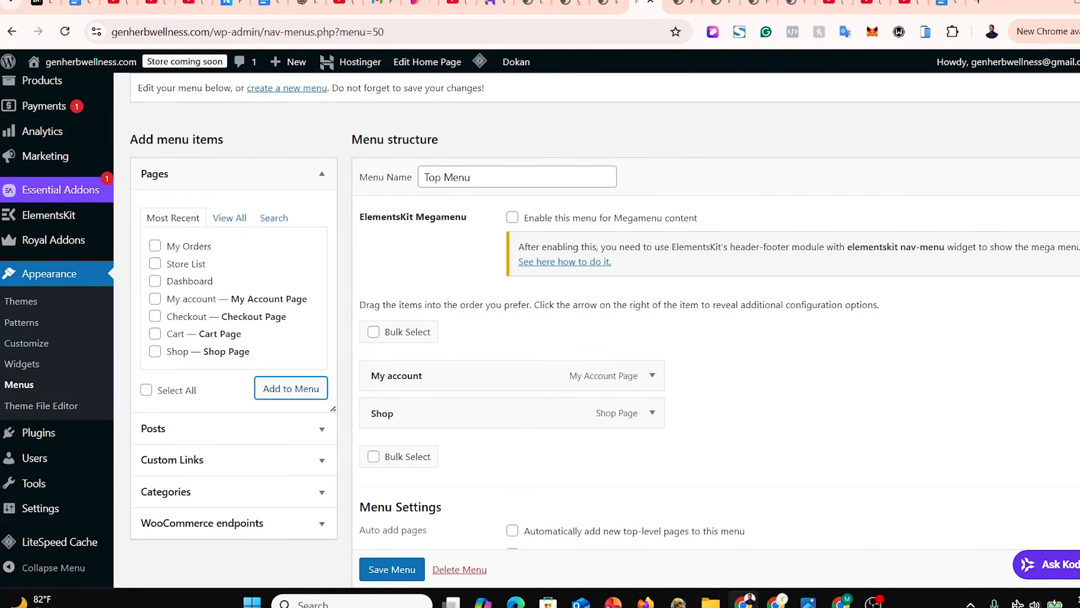
pyautogui.scroll(-2, 607, 570)
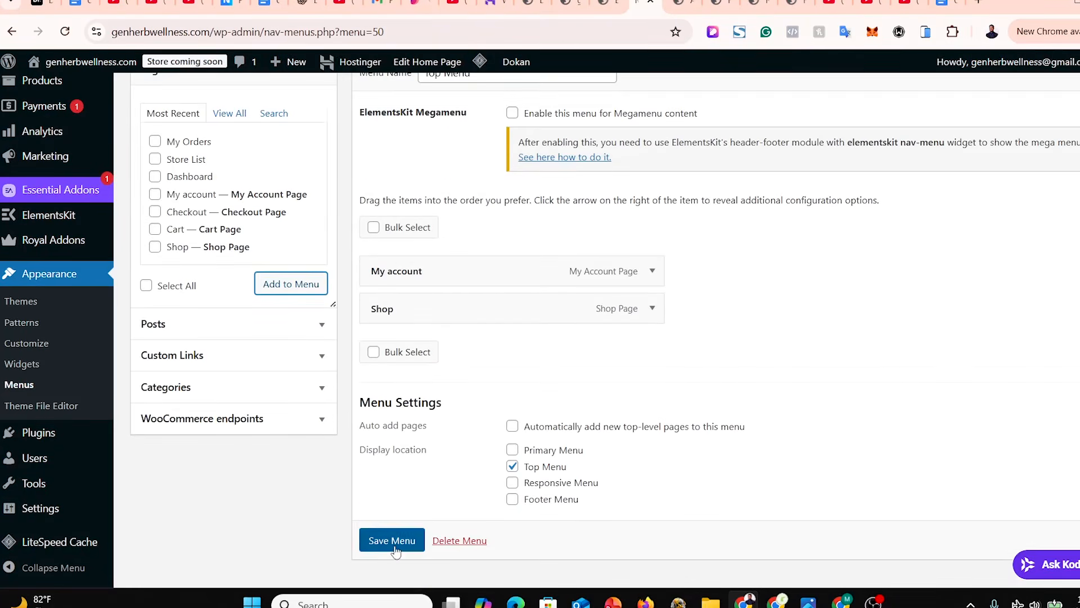
pyautogui.scroll(-1, 393, 550)
pyautogui.click(387, 528)
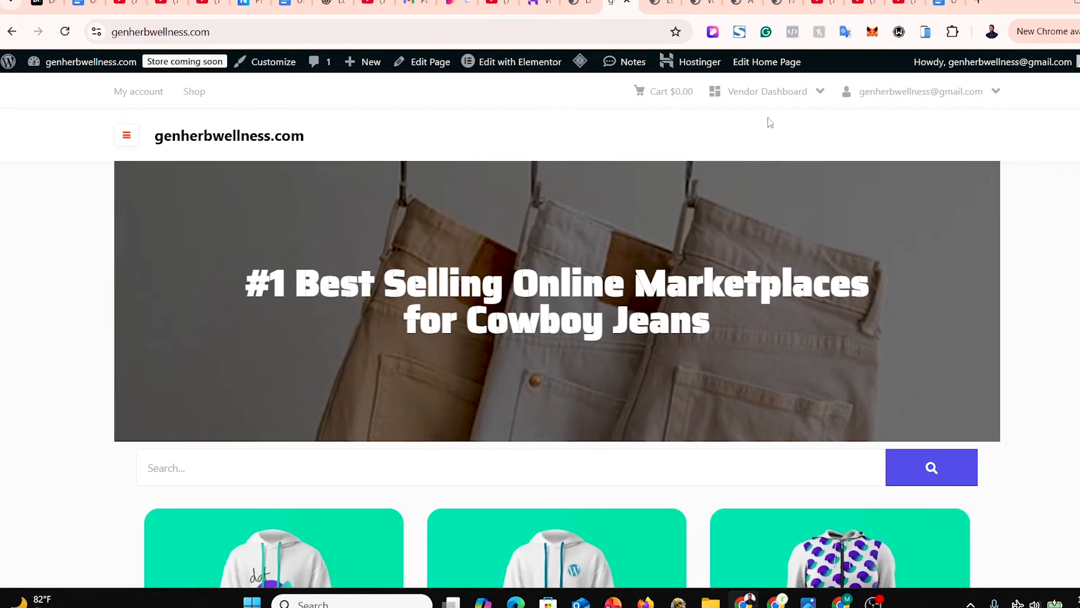
# Examine the live homepage down to the placeholder text in the footer widget columns.
pyautogui.scroll(-5, 770, 123)
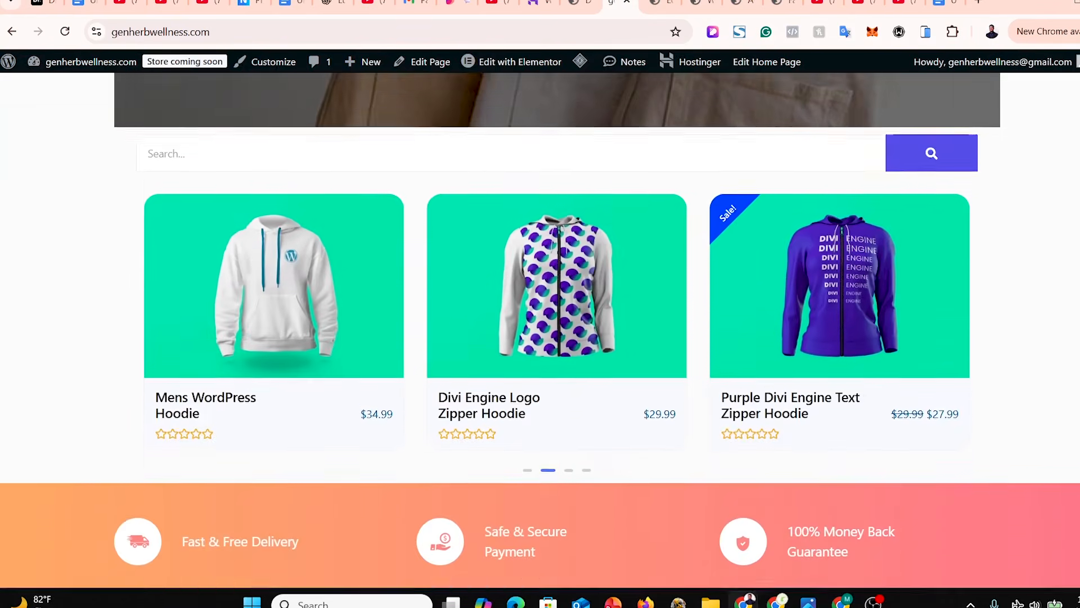
pyautogui.scroll(-6, 228, 312)
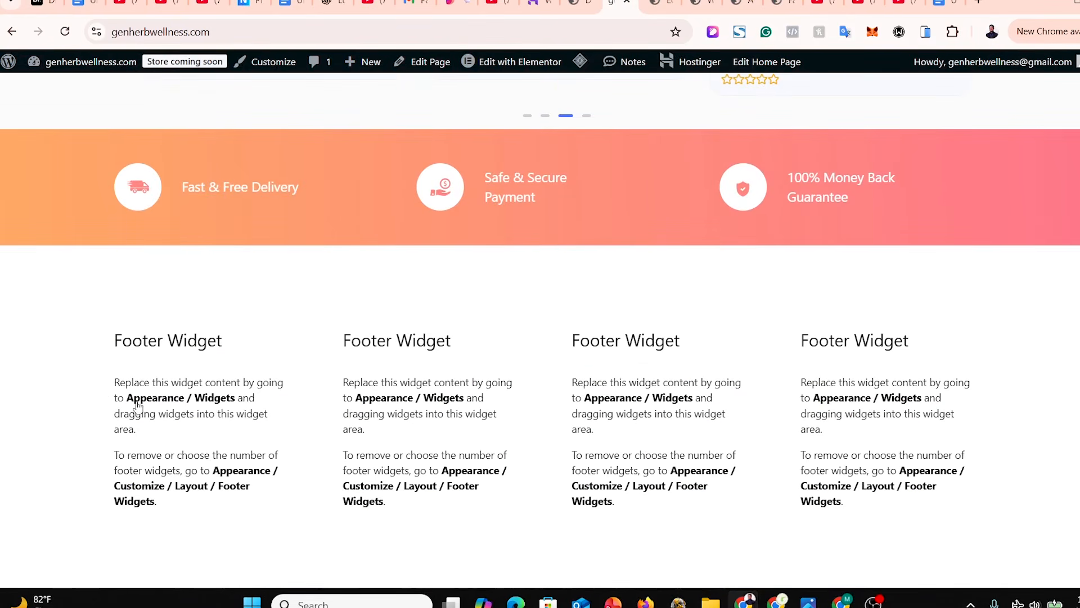
pyautogui.moveTo(102, 386); pyautogui.dragTo(220, 506)
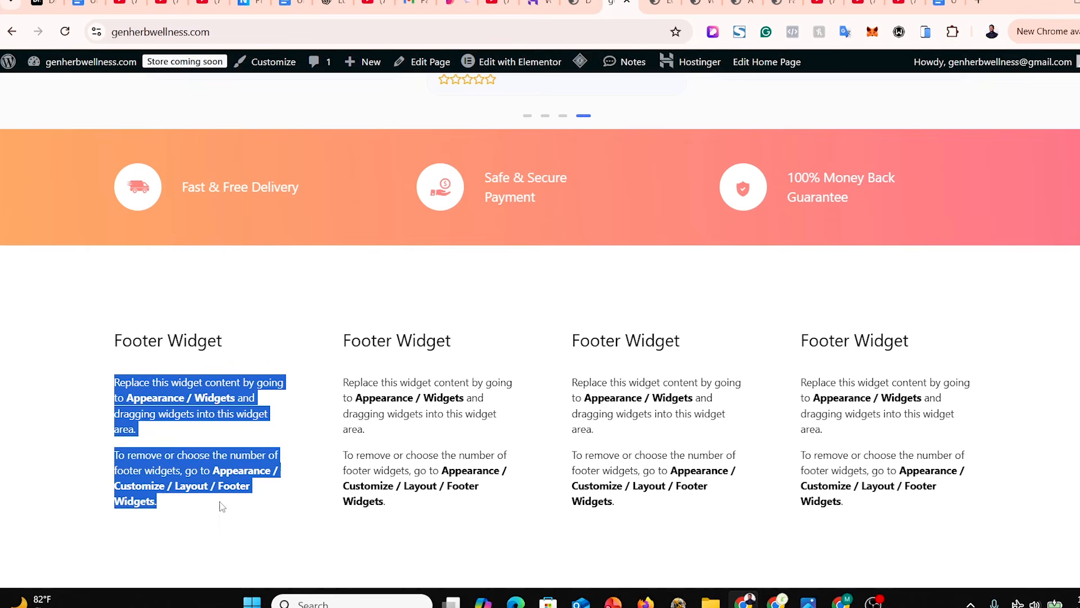
pyautogui.click(245, 528)
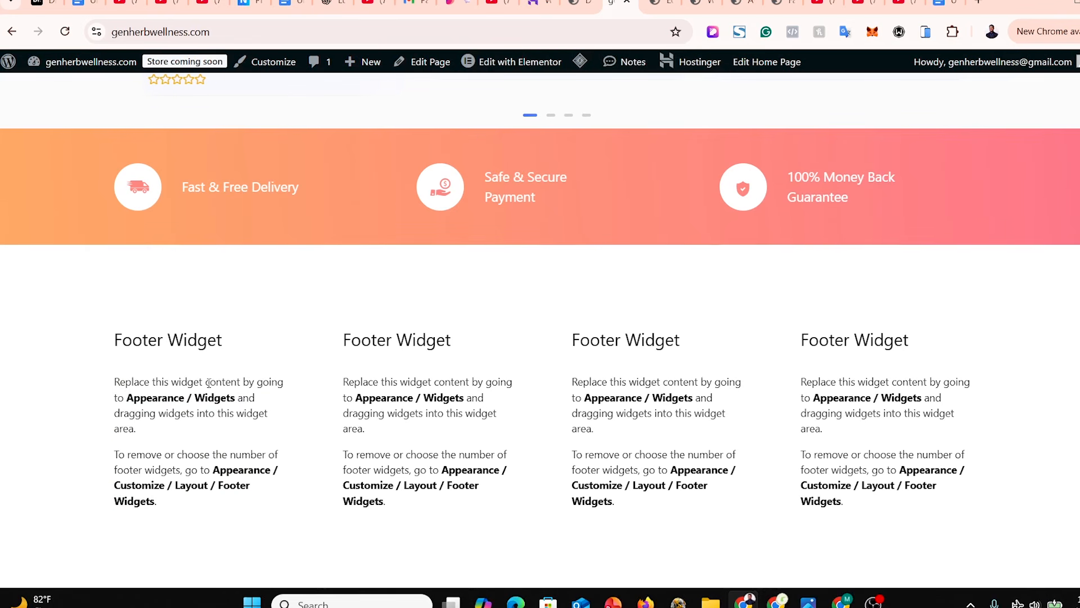
pyautogui.scroll(-1, 280, 388)
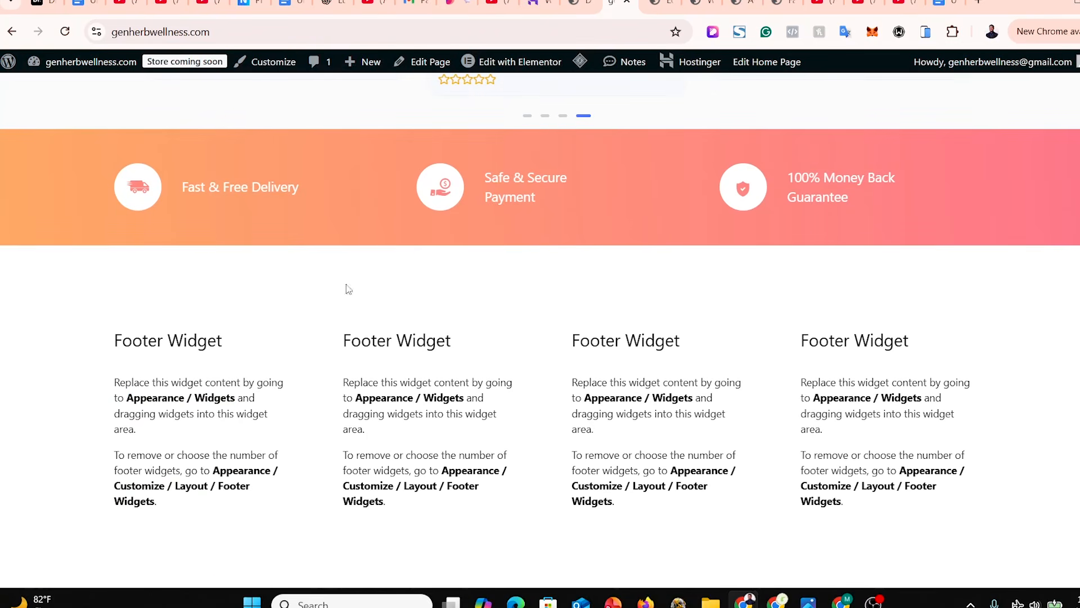
# Open the Widgets management page in the WordPress dashboard.
pyautogui.click(584, 9)
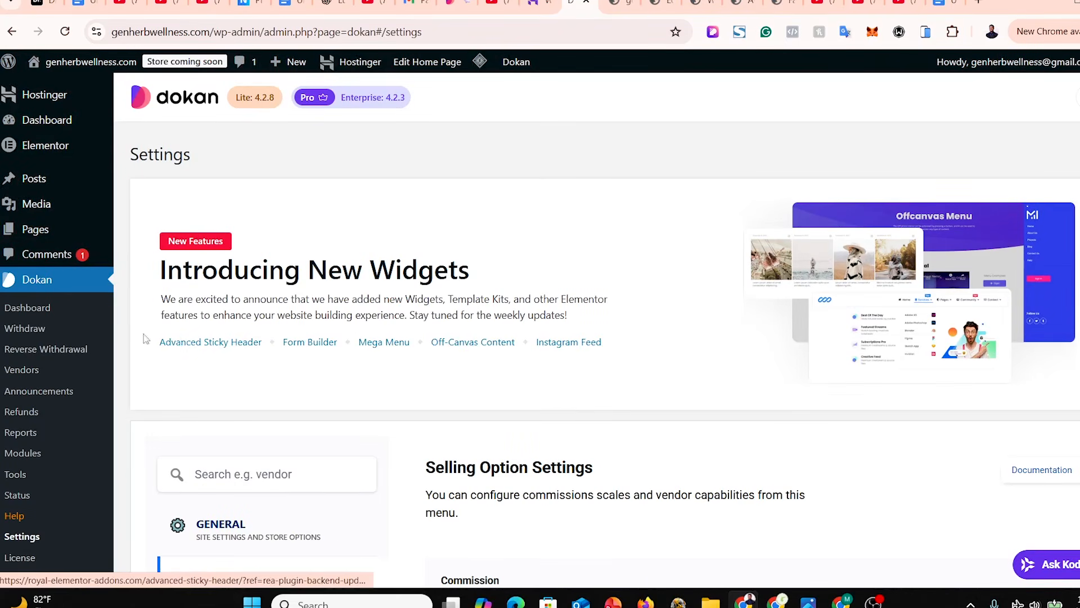
pyautogui.scroll(-2, 44, 344)
pyautogui.scroll(-6, 44, 345)
pyautogui.moveTo(62, 412)
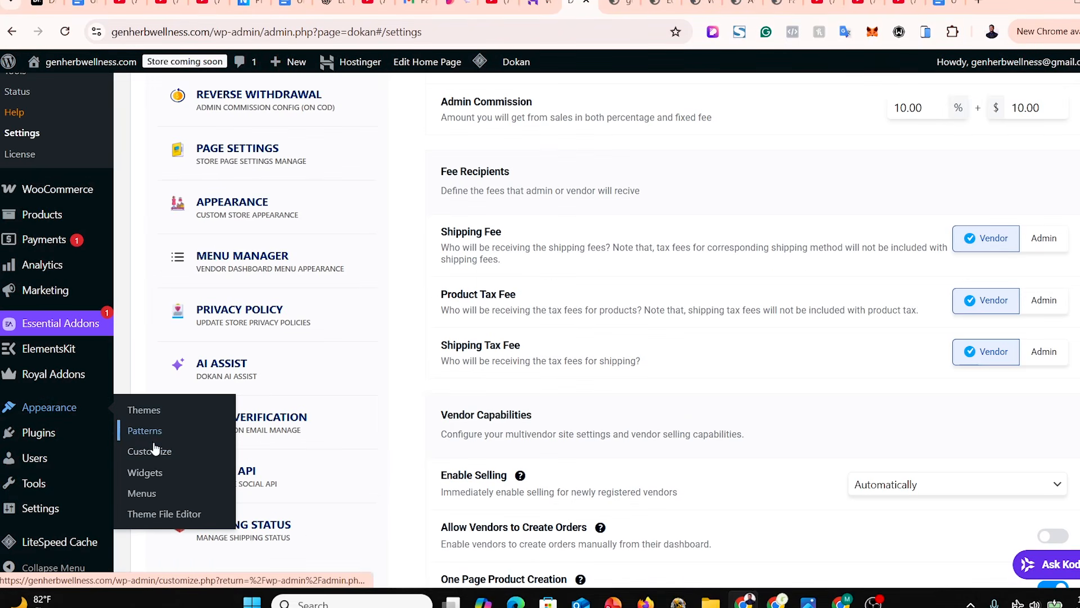
pyautogui.click(145, 472)
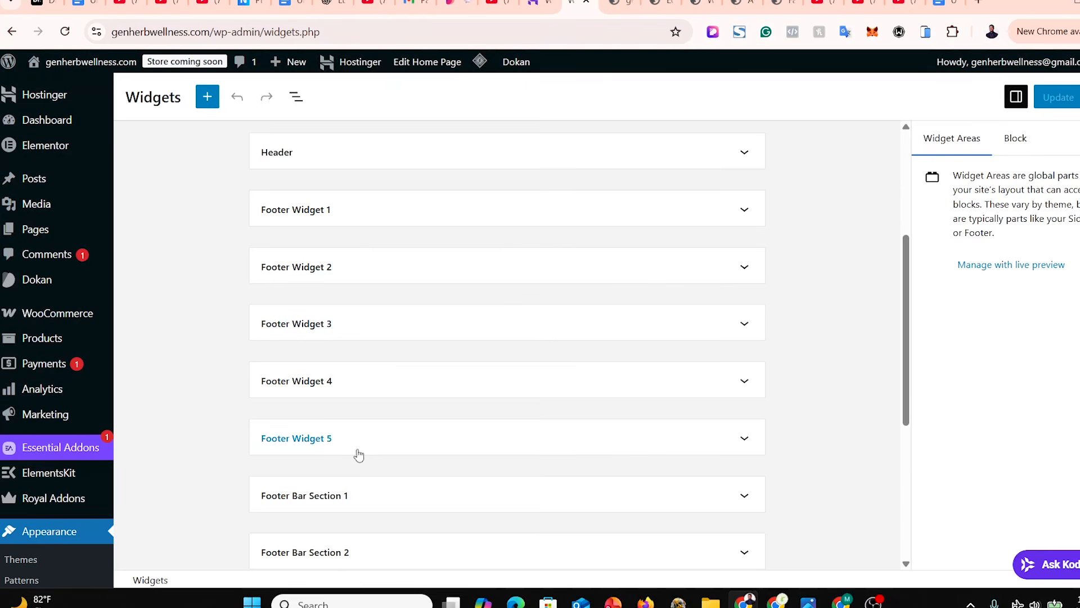
# Check the first footer column on the live homepage against the available widget areas.
pyautogui.hotkey('ctrl', 'Tab')
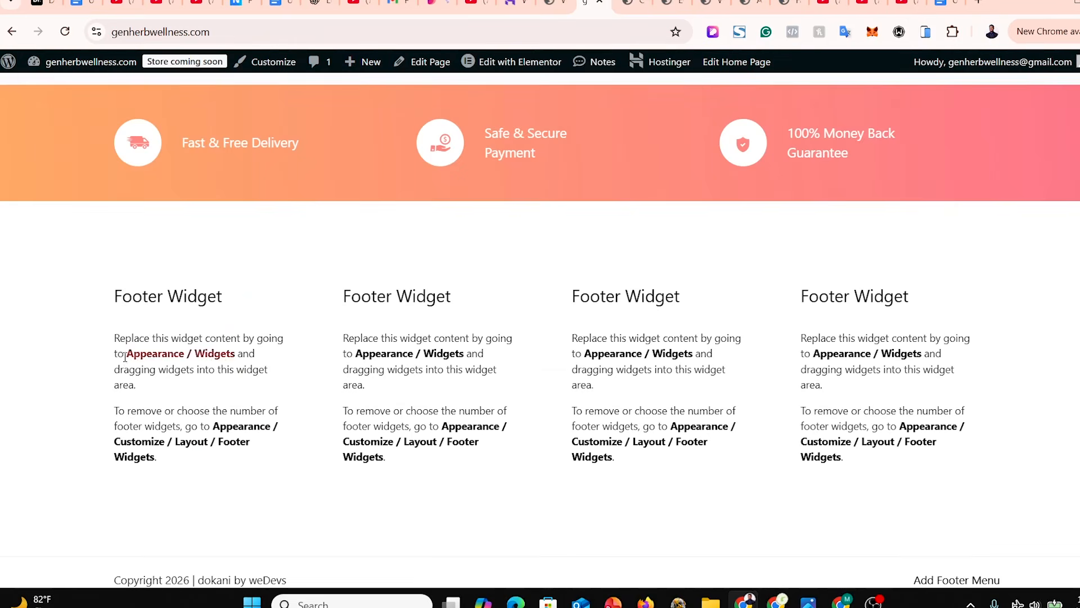
pyautogui.moveTo(109, 292); pyautogui.dragTo(267, 467)
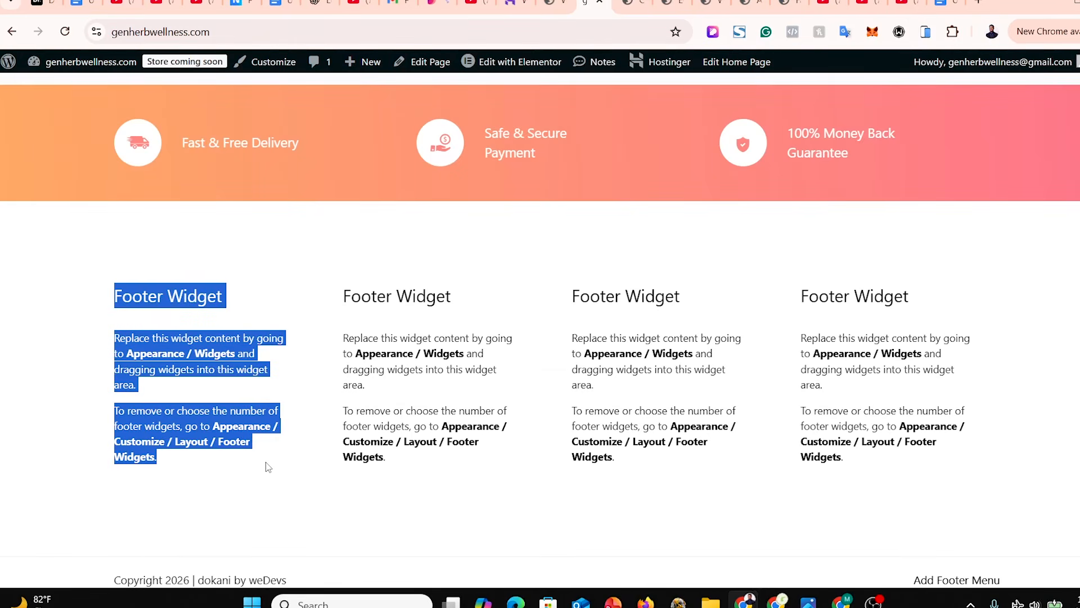
pyautogui.click(225, 370)
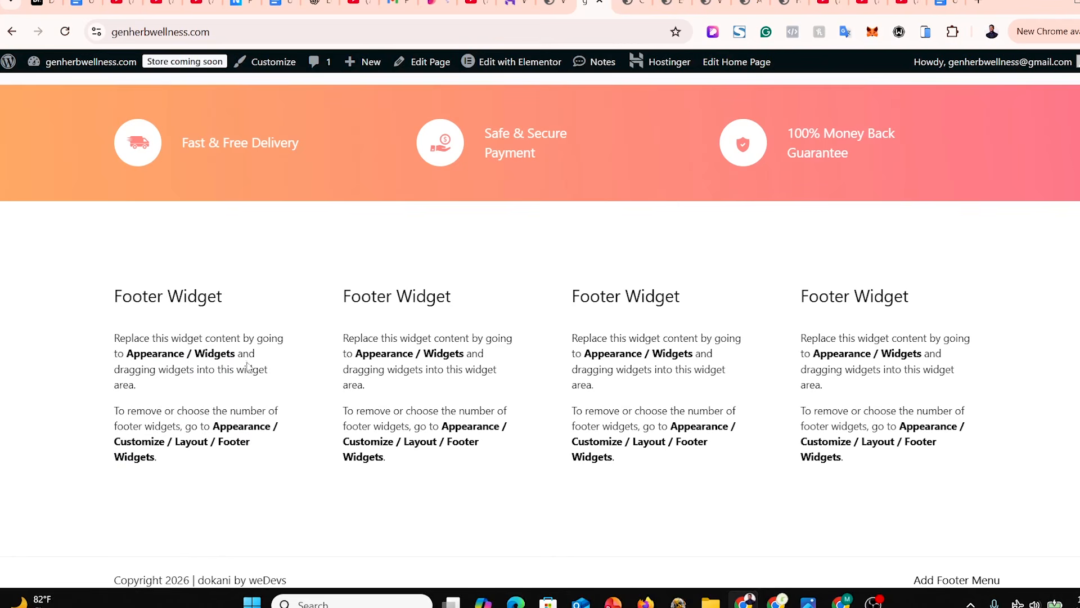
pyautogui.click(552, 4)
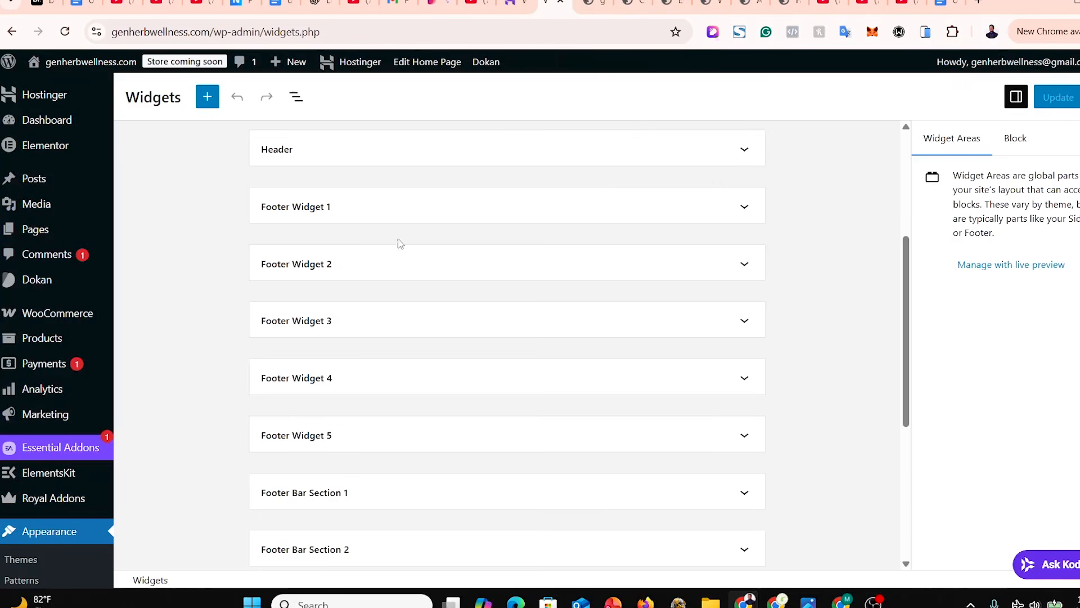
# Add an image block to Footer Widget 1 and fill it with the Vibrant Fashions logo from the media library.
pyautogui.click(342, 209)
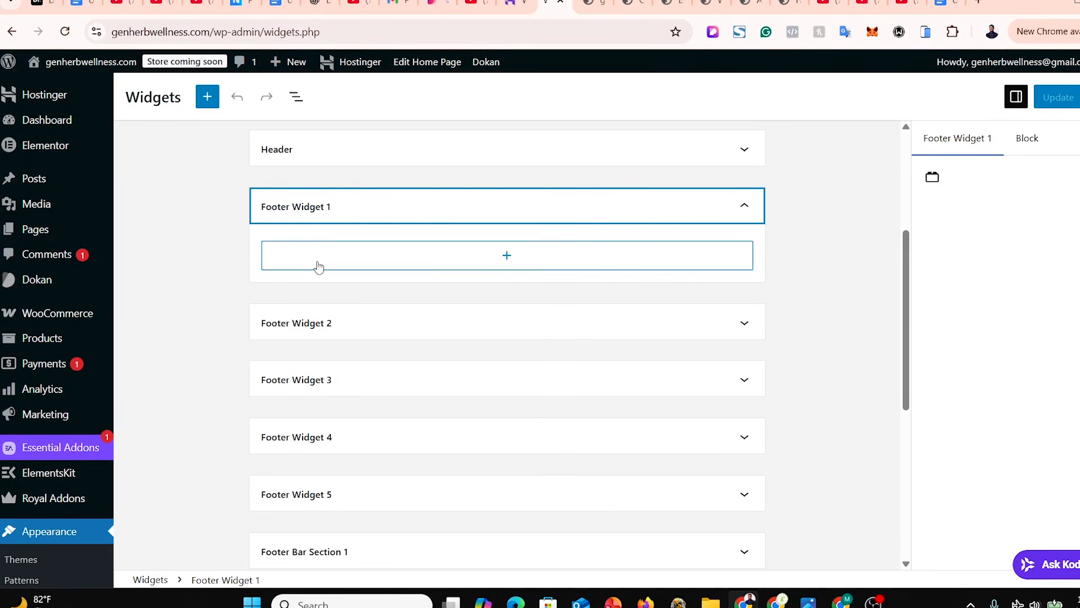
pyautogui.click(502, 257)
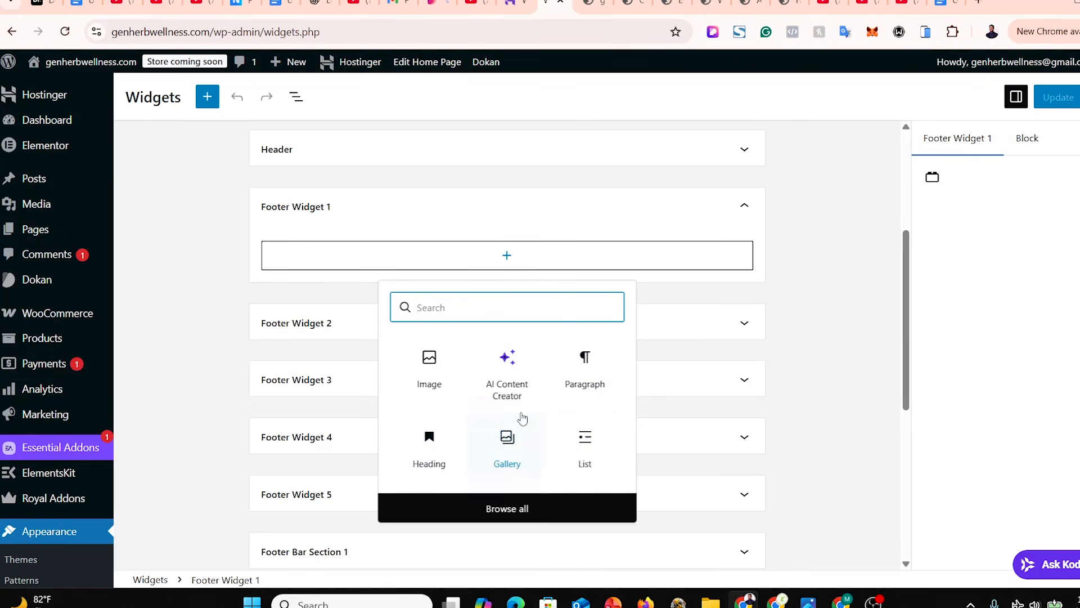
pyautogui.click(425, 367)
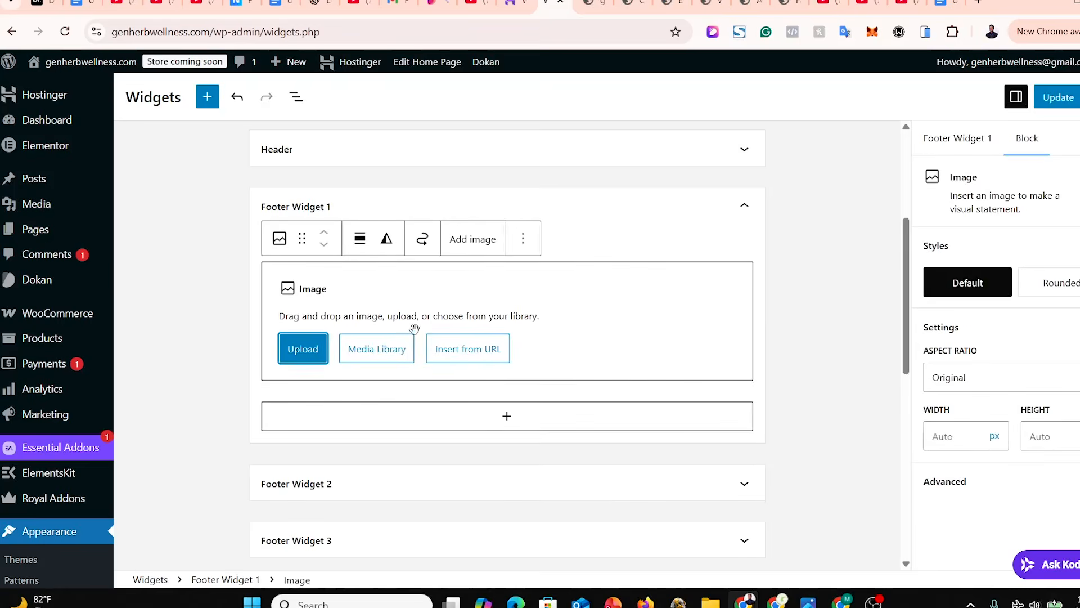
pyautogui.click(316, 350)
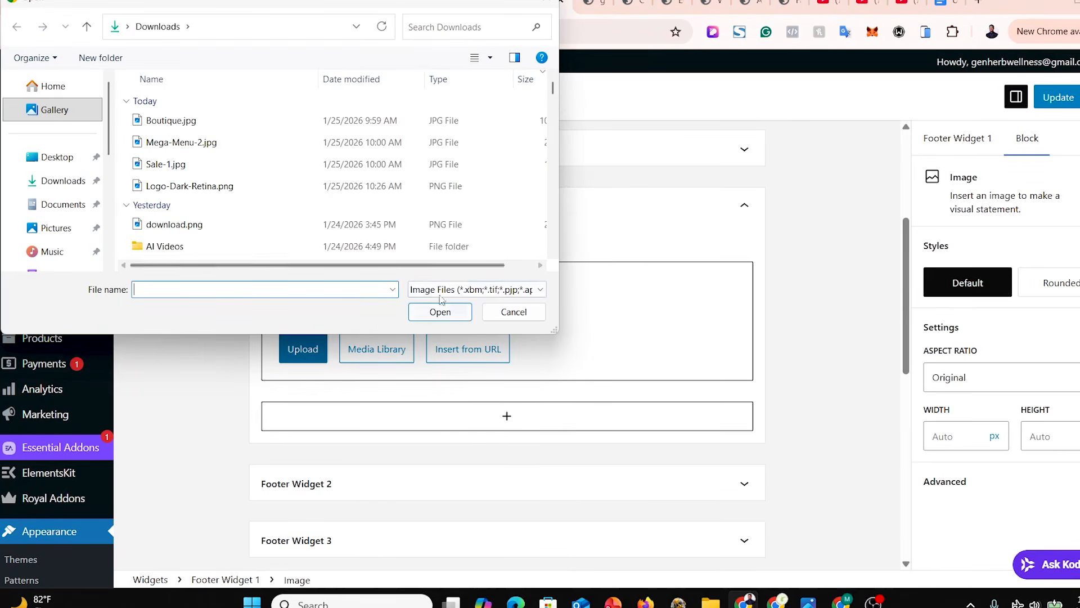
pyautogui.click(513, 312)
pyautogui.click(376, 349)
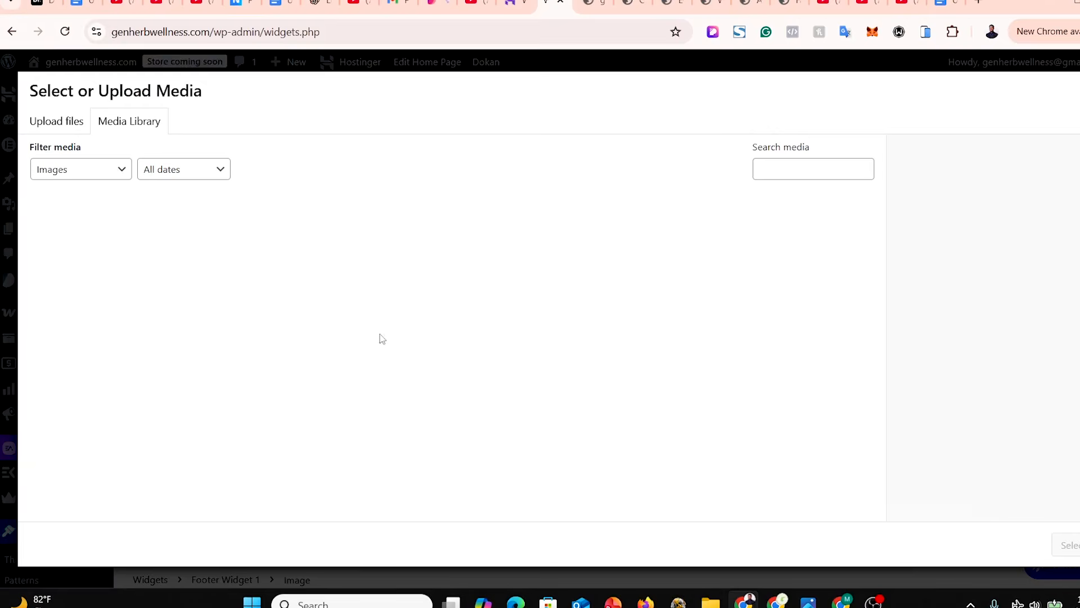
pyautogui.click(96, 248)
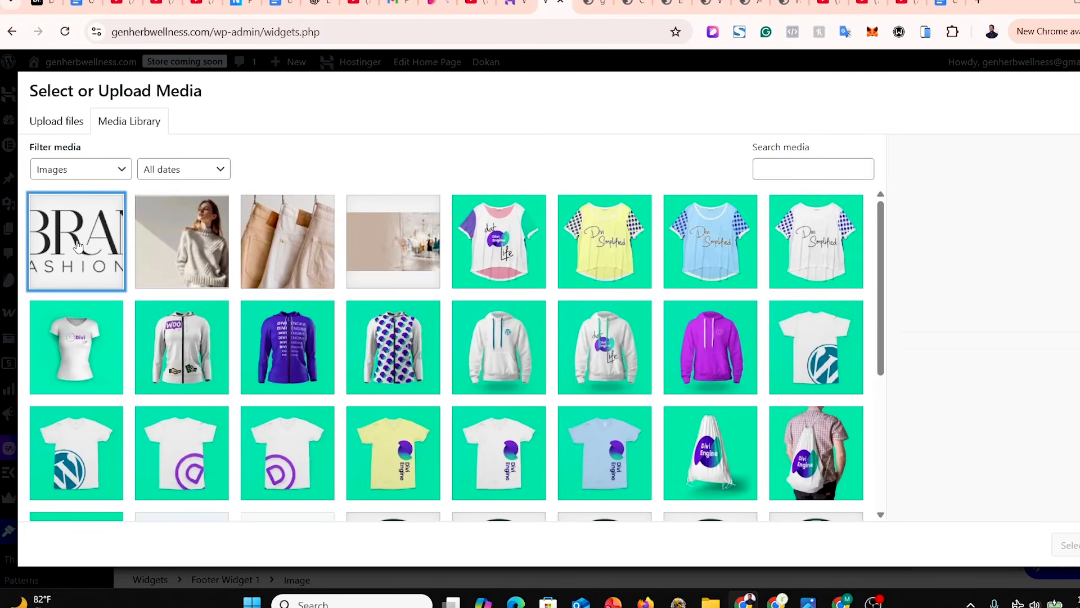
pyautogui.click(1071, 545)
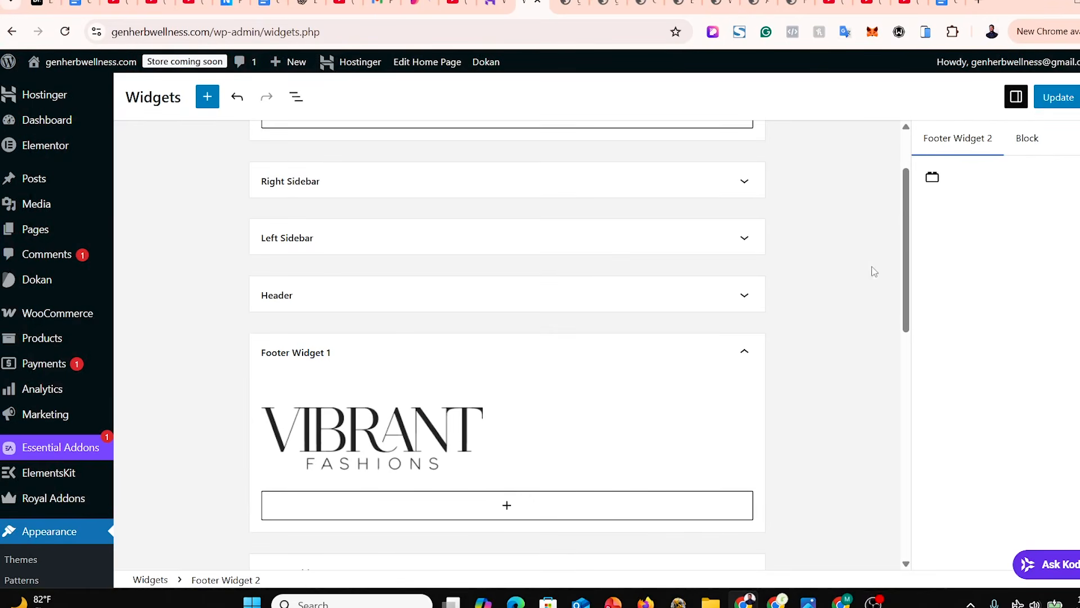
# Save the widget changes and reload the live homepage to check the logo in the first footer column.
pyautogui.click(1053, 102)
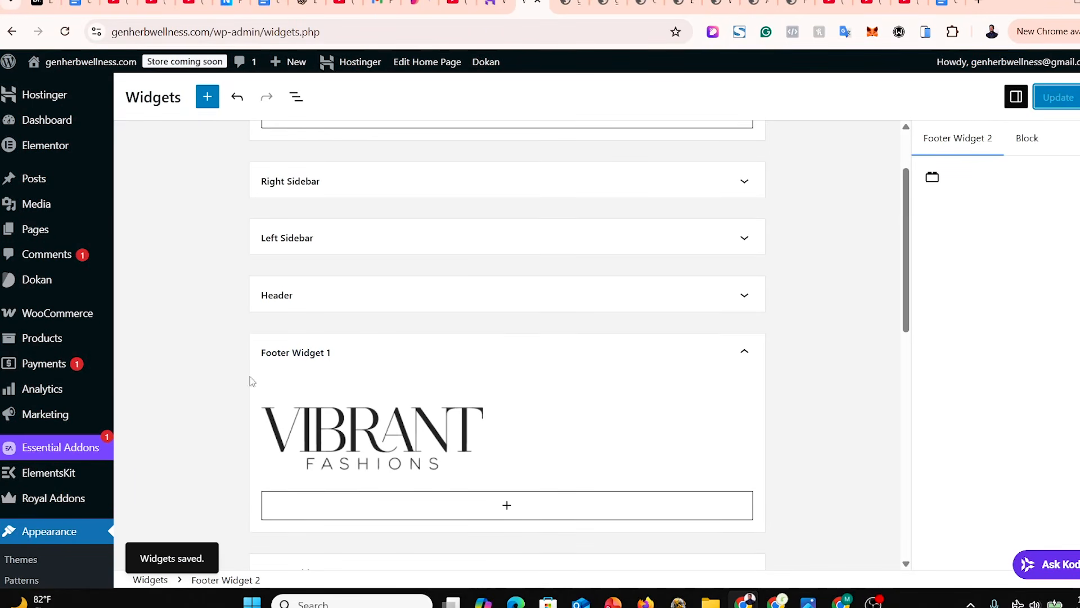
pyautogui.click(567, 6)
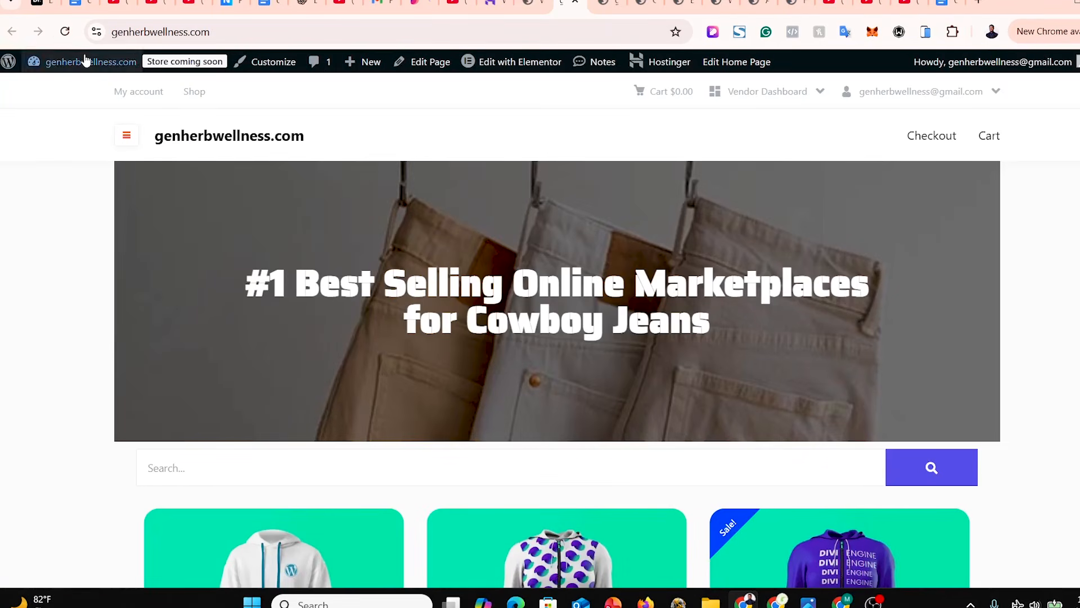
pyautogui.click(65, 32)
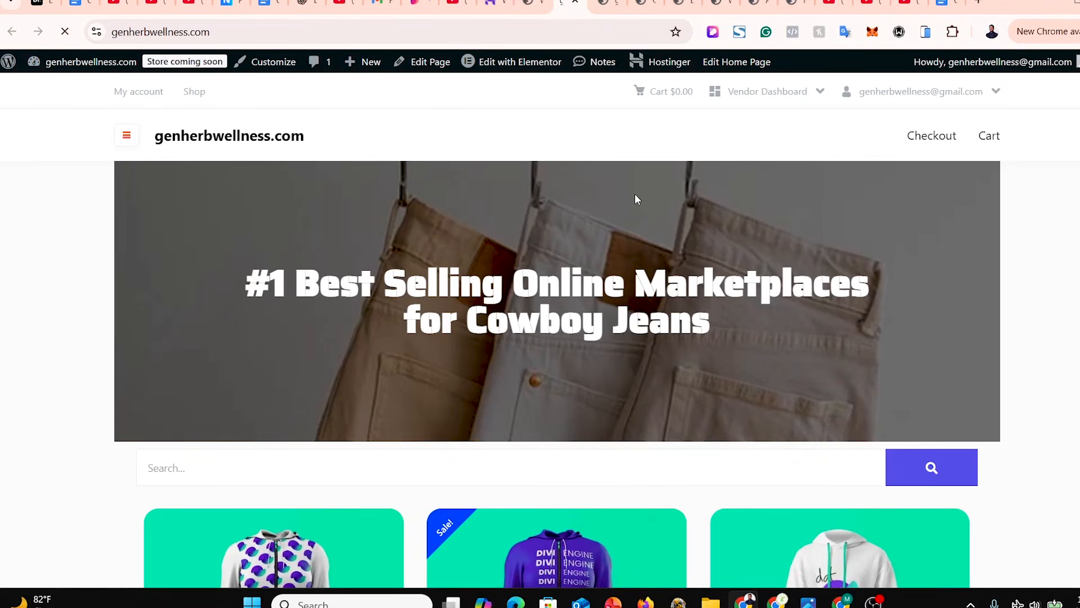
pyautogui.scroll(-12, 50, 386)
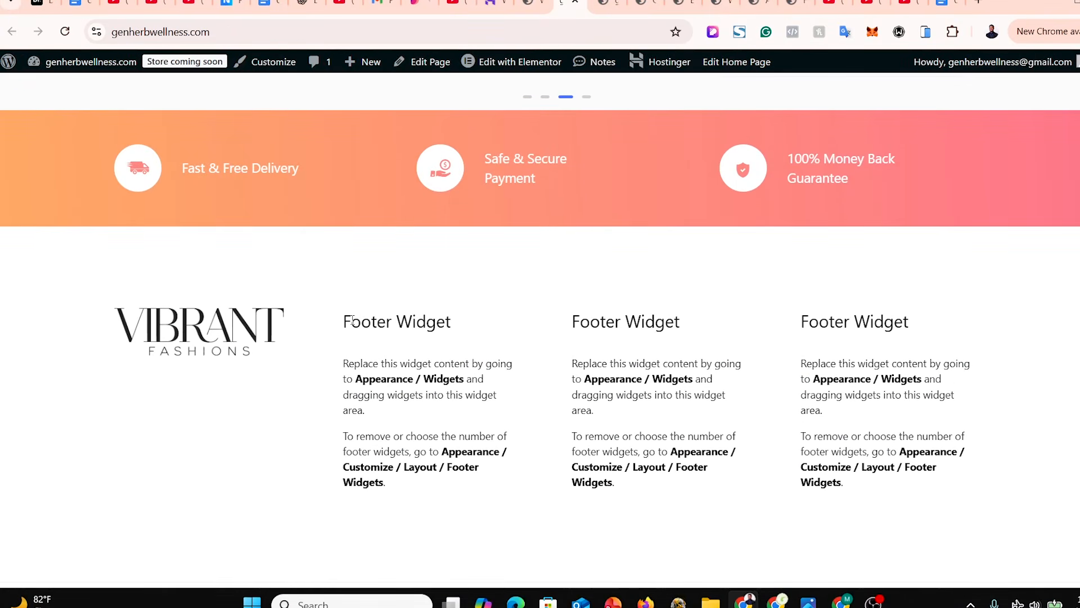
# Review the placeholder text in the three remaining footer widget columns on the live homepage.
pyautogui.moveTo(352, 320); pyautogui.dragTo(613, 408)
pyautogui.click(371, 340)
pyautogui.moveTo(572, 363); pyautogui.dragTo(715, 379)
pyautogui.moveTo(830, 321); pyautogui.dragTo(939, 469)
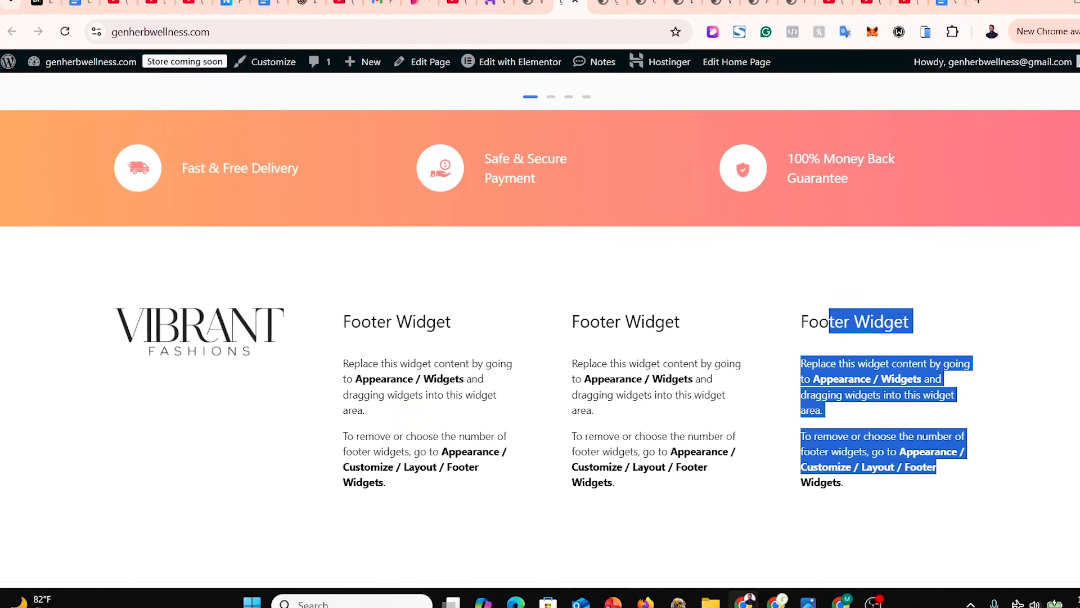
pyautogui.scroll(1, 540, 322)
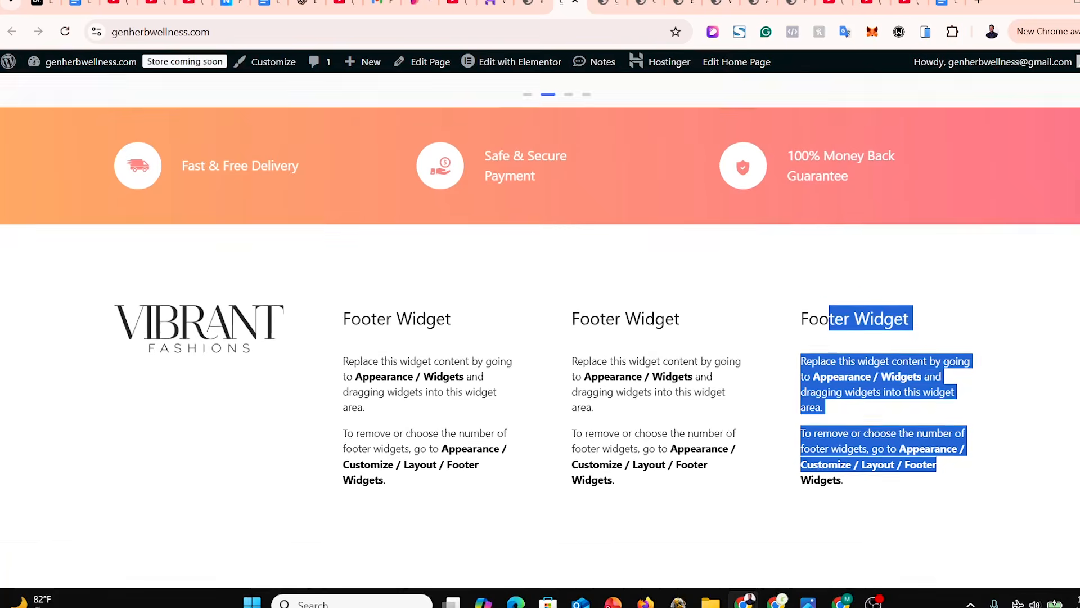
pyautogui.scroll(-1, 540, 322)
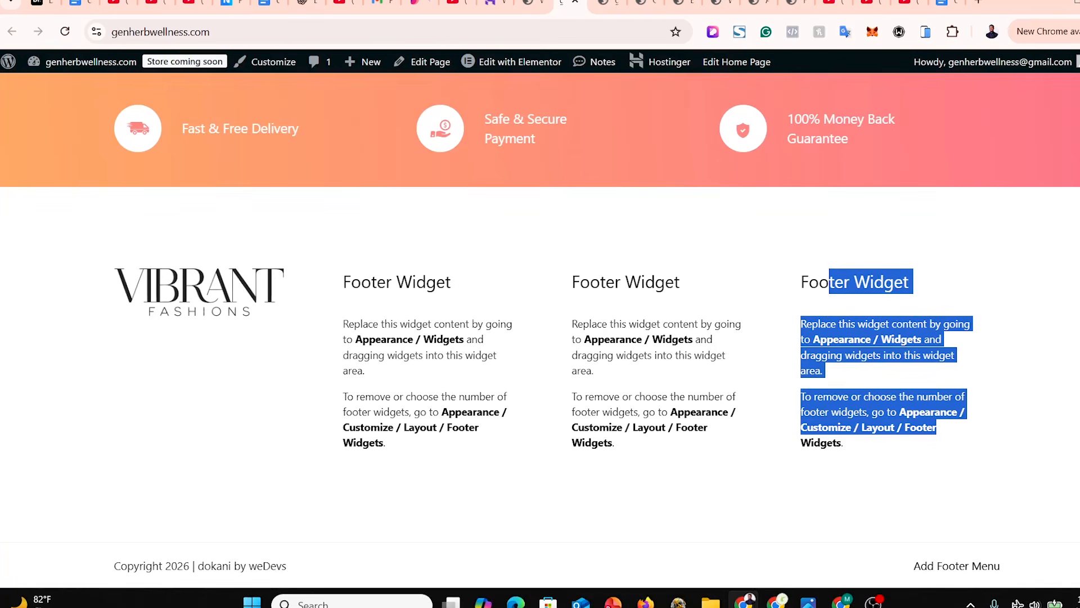
pyautogui.scroll(1, 540, 322)
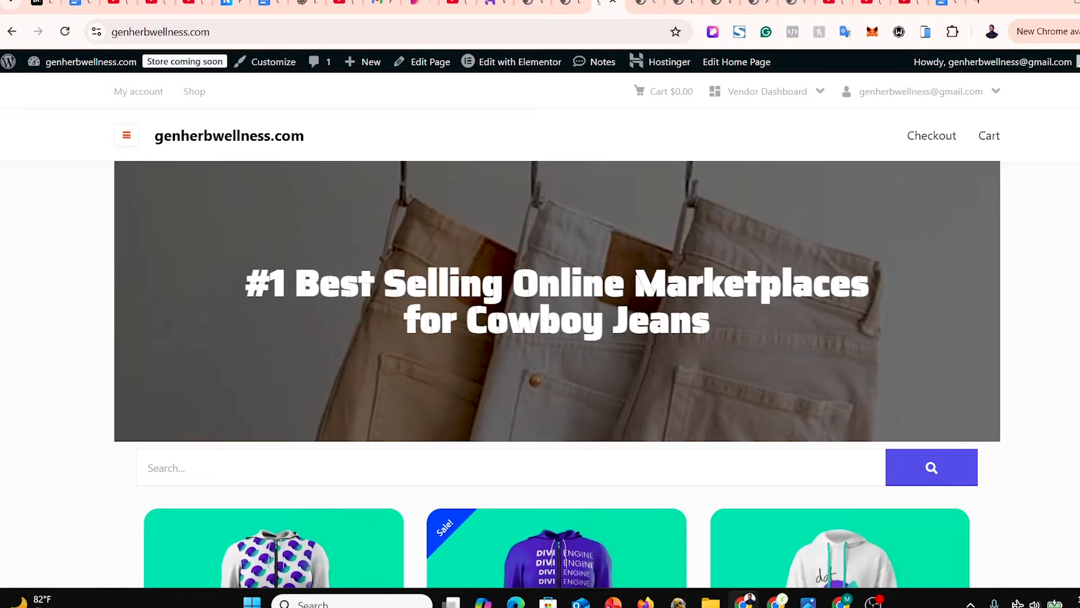
# Open the vendor Dashboard from the homepage's Vendor Dashboard links and look through its overview.
pyautogui.scroll(-10, 540, 326)
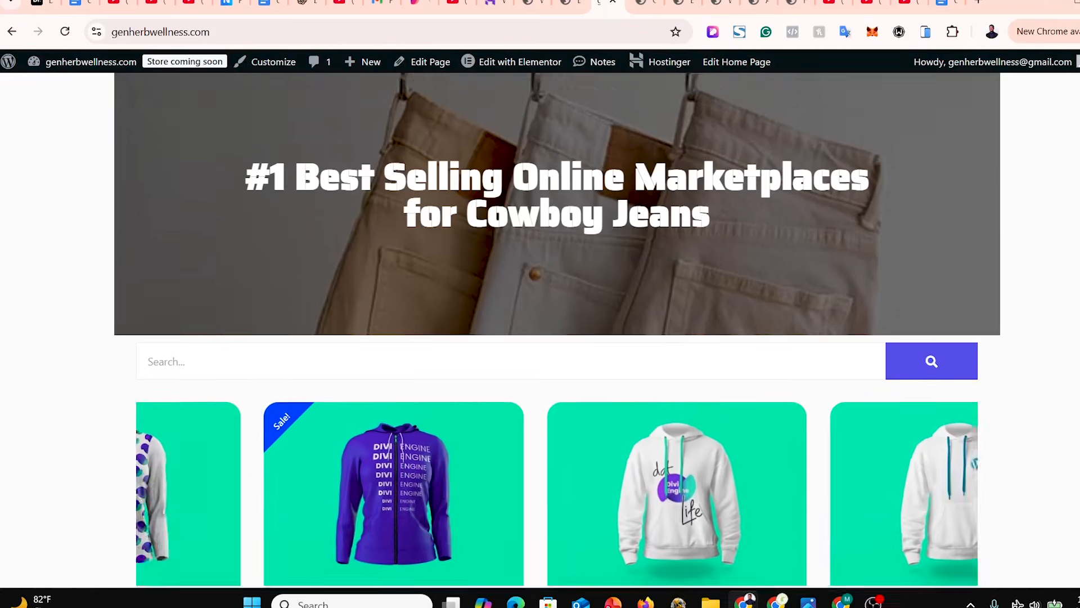
pyautogui.scroll(10, 540, 326)
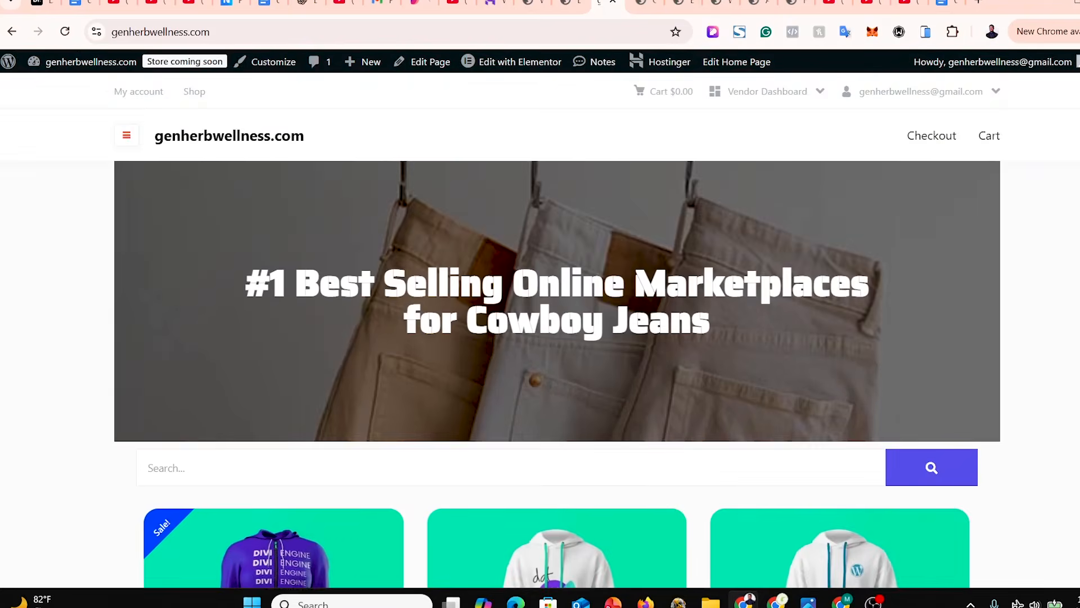
pyautogui.moveTo(994, 116)
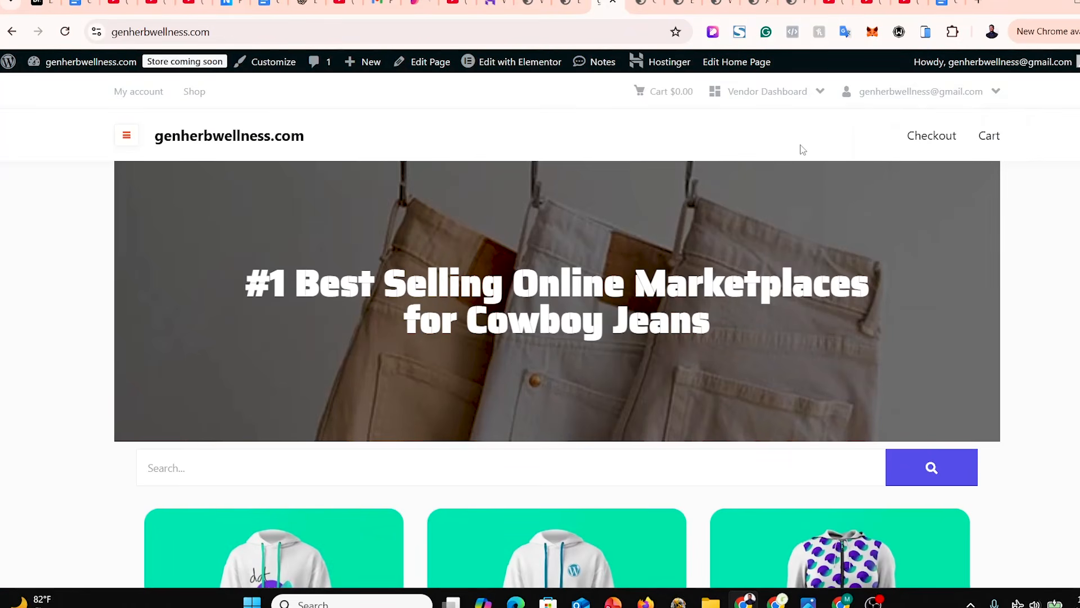
pyautogui.moveTo(777, 102)
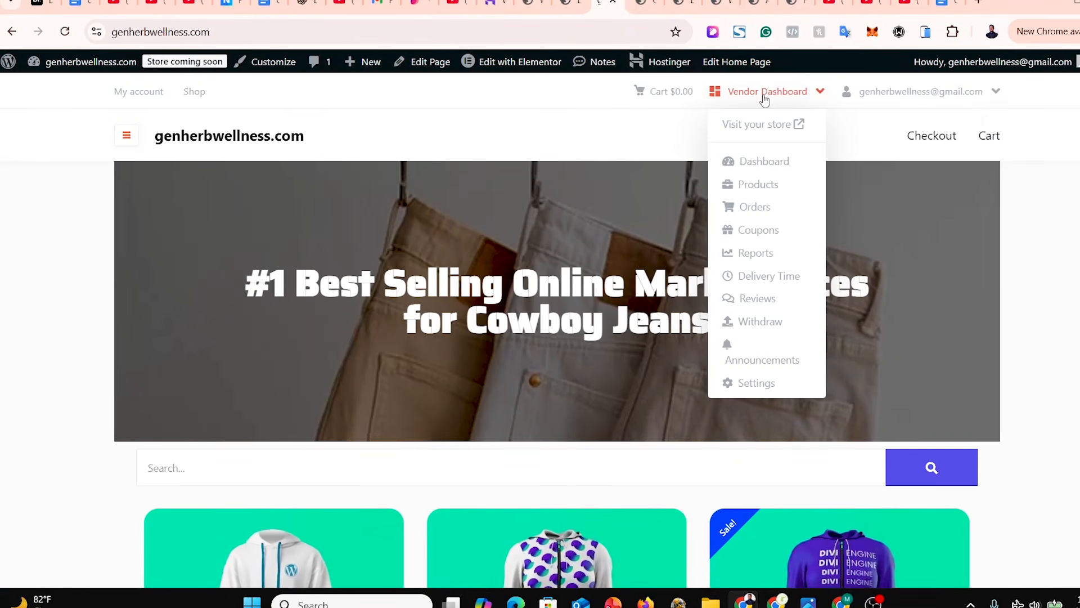
pyautogui.click(762, 163)
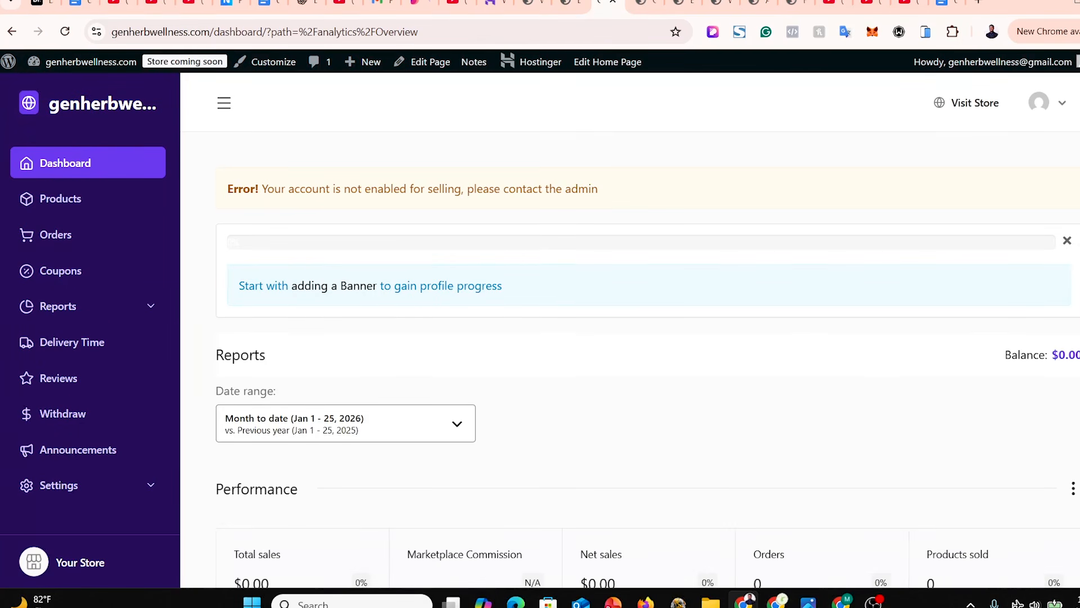
pyautogui.scroll(-5, 647, 360)
pyautogui.scroll(5, 647, 360)
# Approve the pending vendor in Dokan's Vendors list and confirm the approval.
pyautogui.click(567, 7)
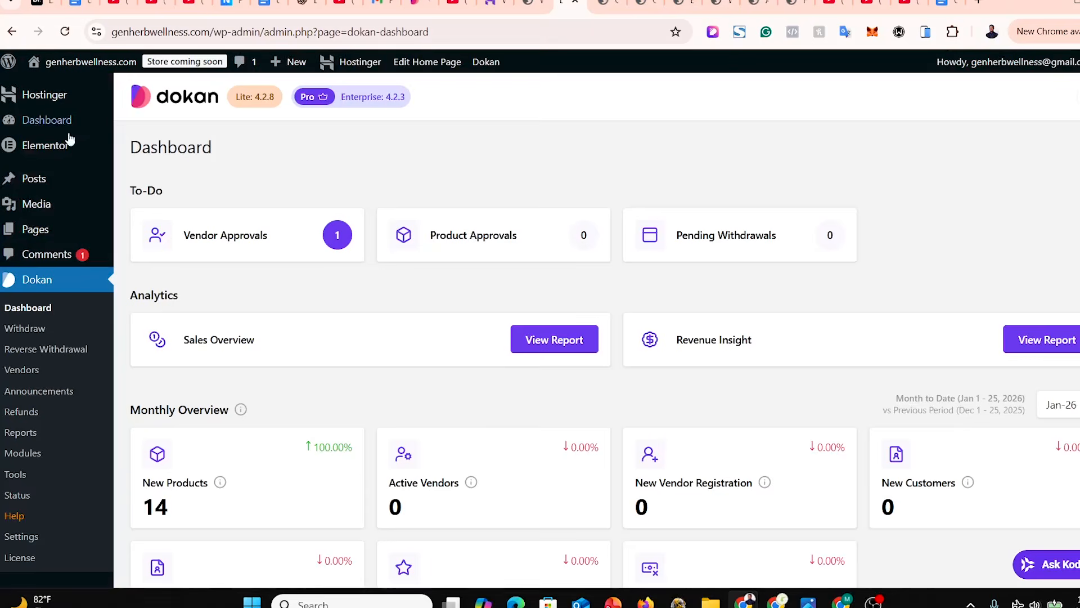
pyautogui.click(23, 374)
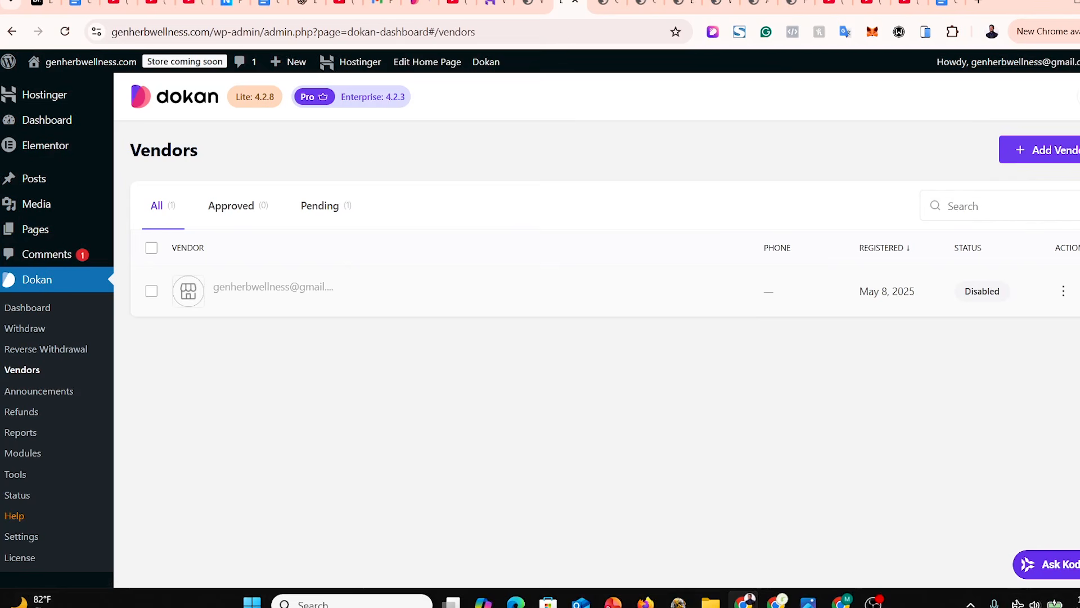
pyautogui.click(1063, 293)
pyautogui.click(1063, 294)
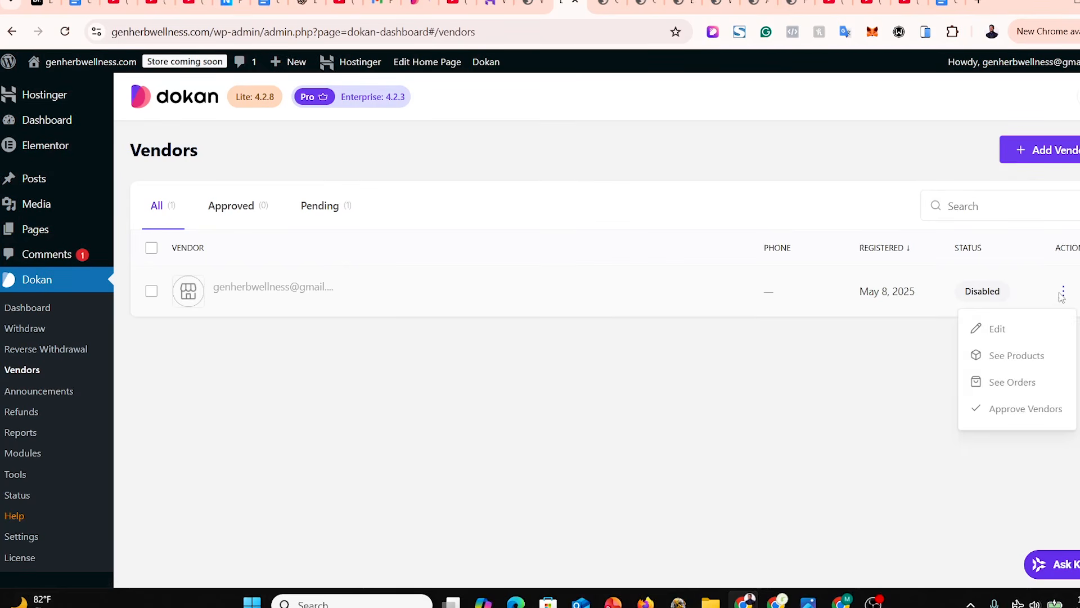
pyautogui.click(1008, 412)
pyautogui.click(621, 404)
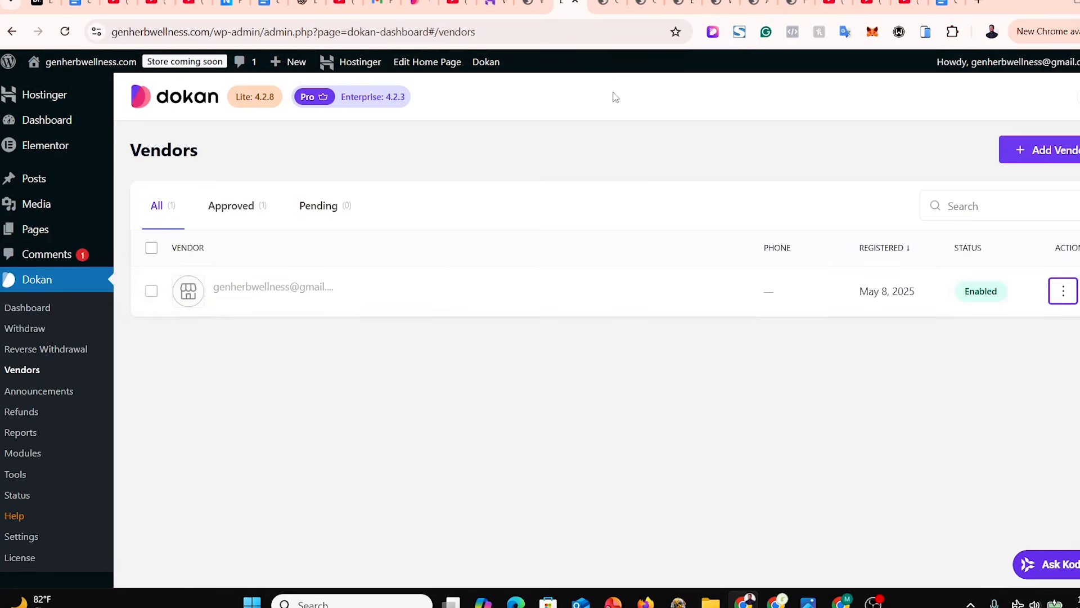
# Reload the vendor dashboard to check the account's selling status, and look through its reports and product list.
pyautogui.click(605, 3)
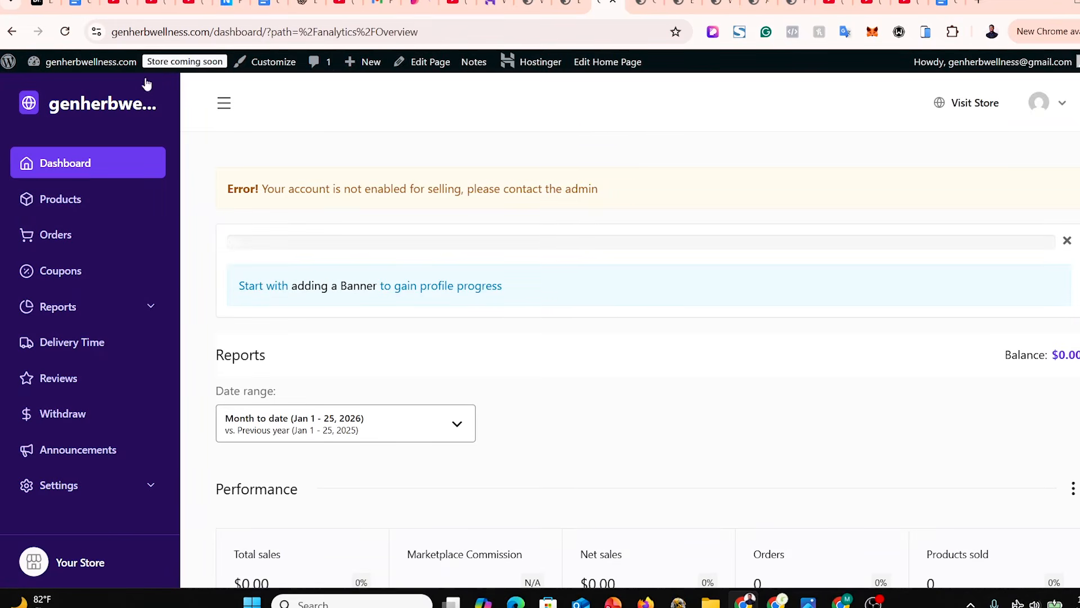
pyautogui.click(64, 31)
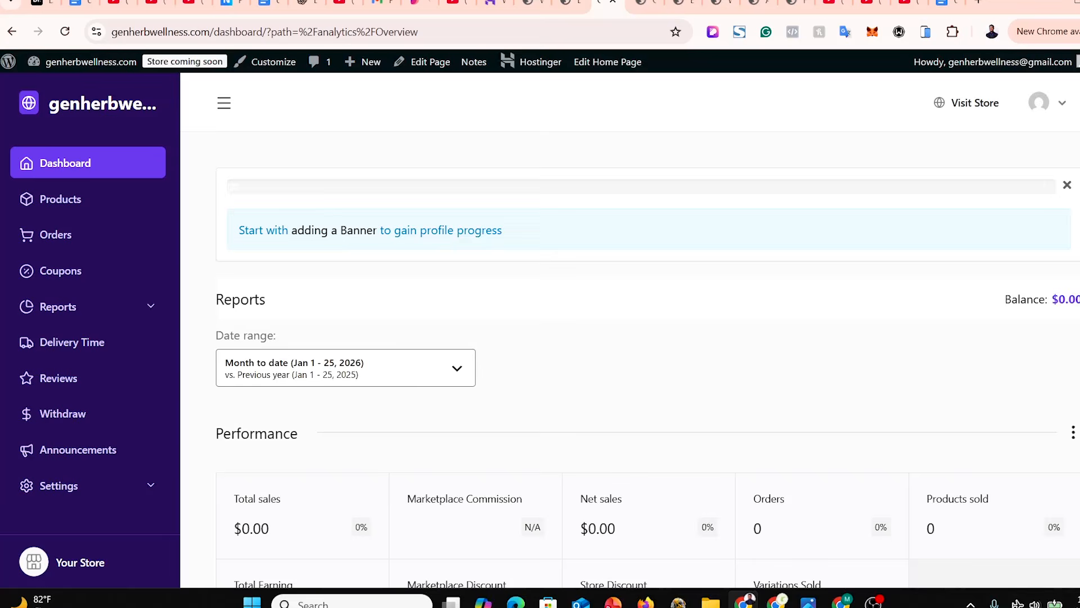
pyautogui.scroll(-6, 648, 360)
pyautogui.scroll(6, 648, 360)
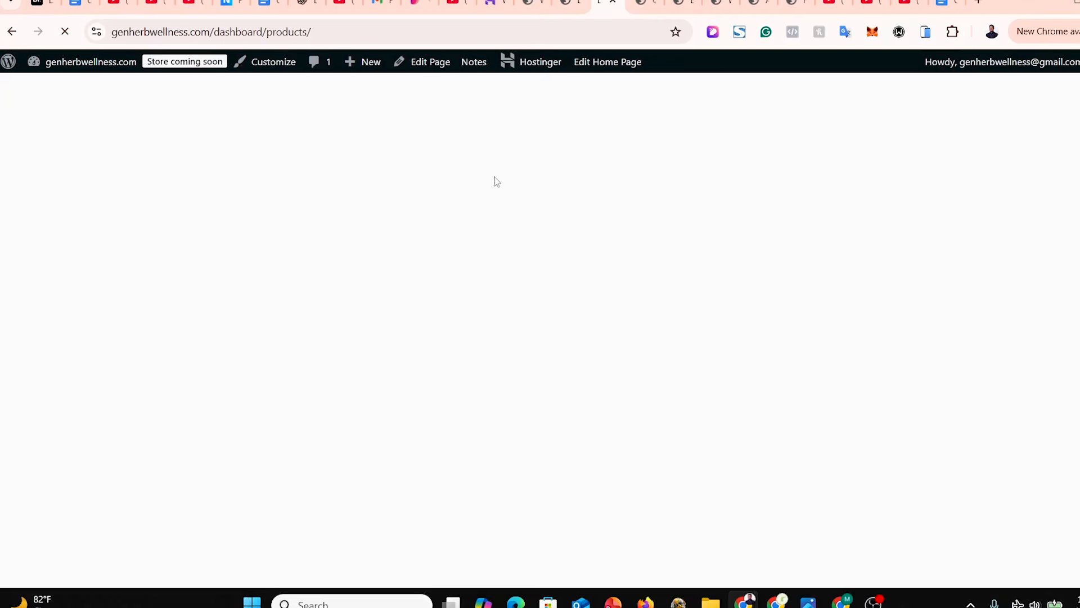
pyautogui.scroll(-10, 638, 360)
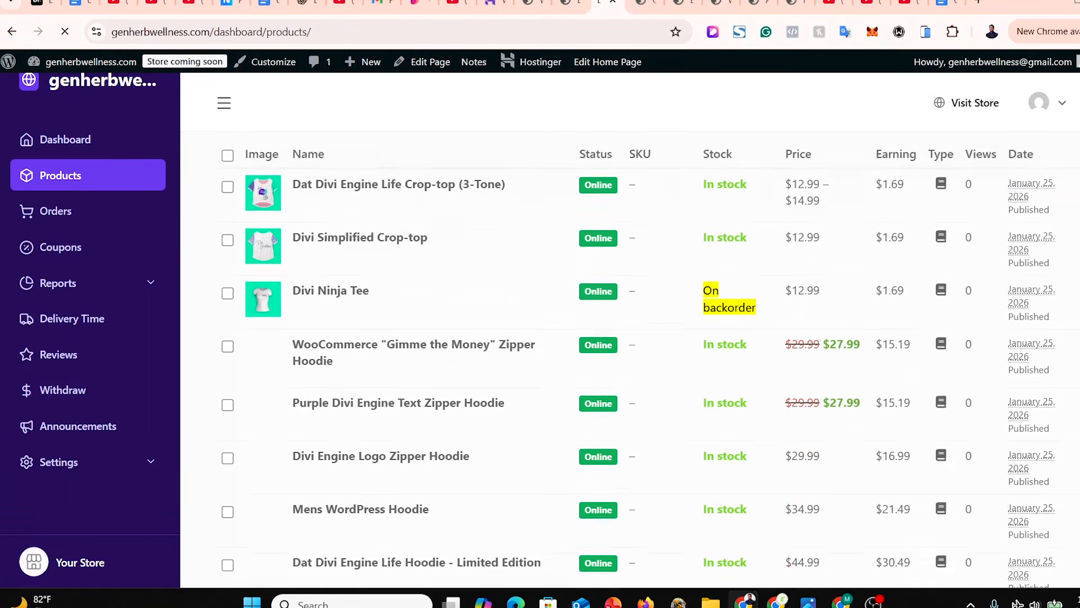
pyautogui.scroll(10, 639, 360)
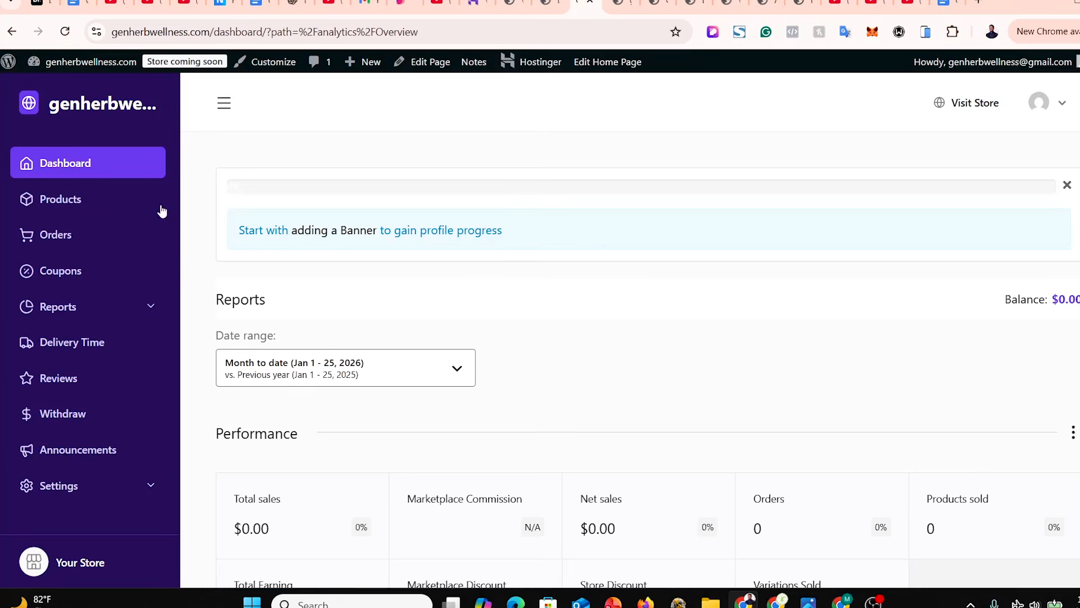
# Add Sale-1.jpg from the media library as the vendor store's banner, keeping the suggested crop.
pyautogui.click(334, 235)
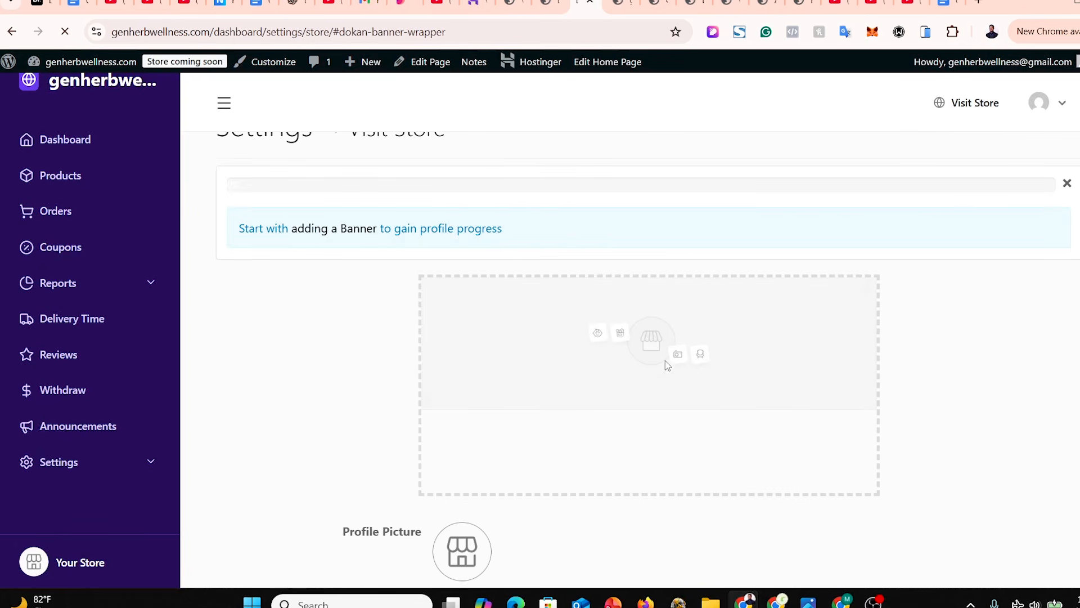
pyautogui.scroll(-10, 630, 360)
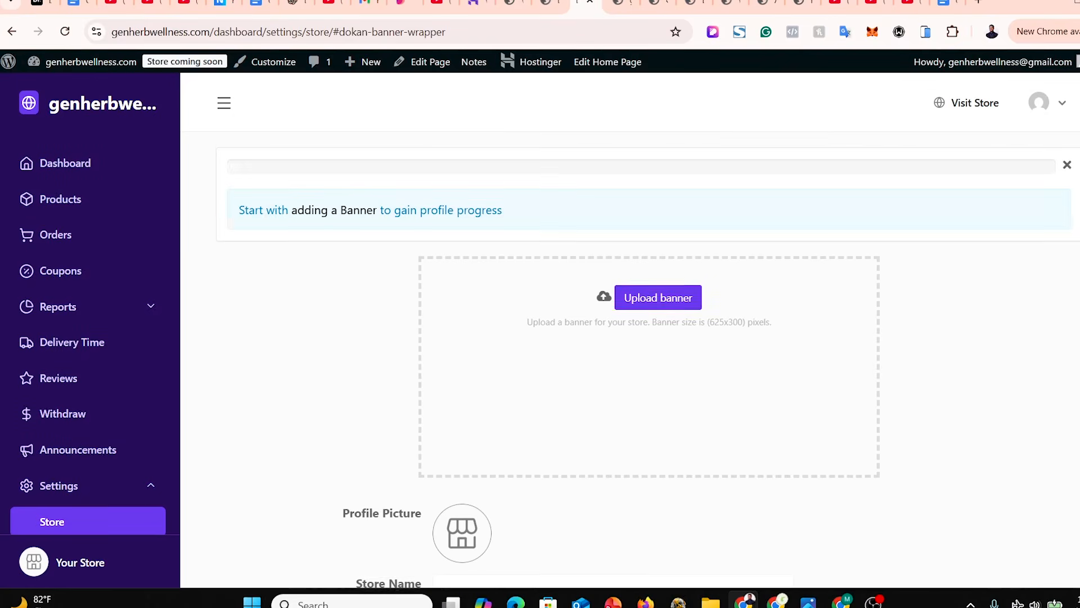
pyautogui.click(657, 307)
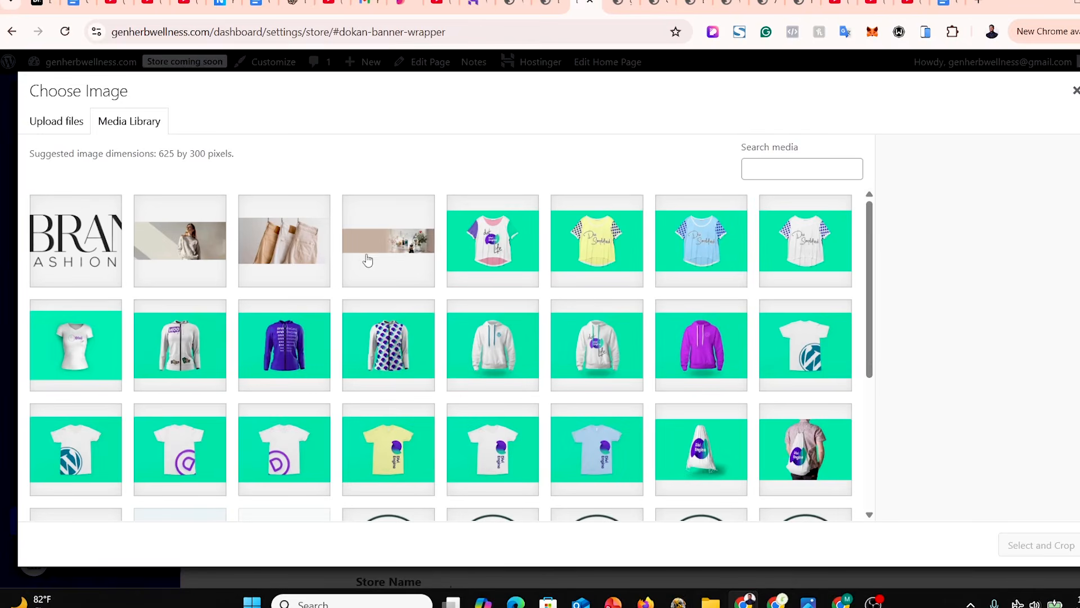
pyautogui.click(181, 248)
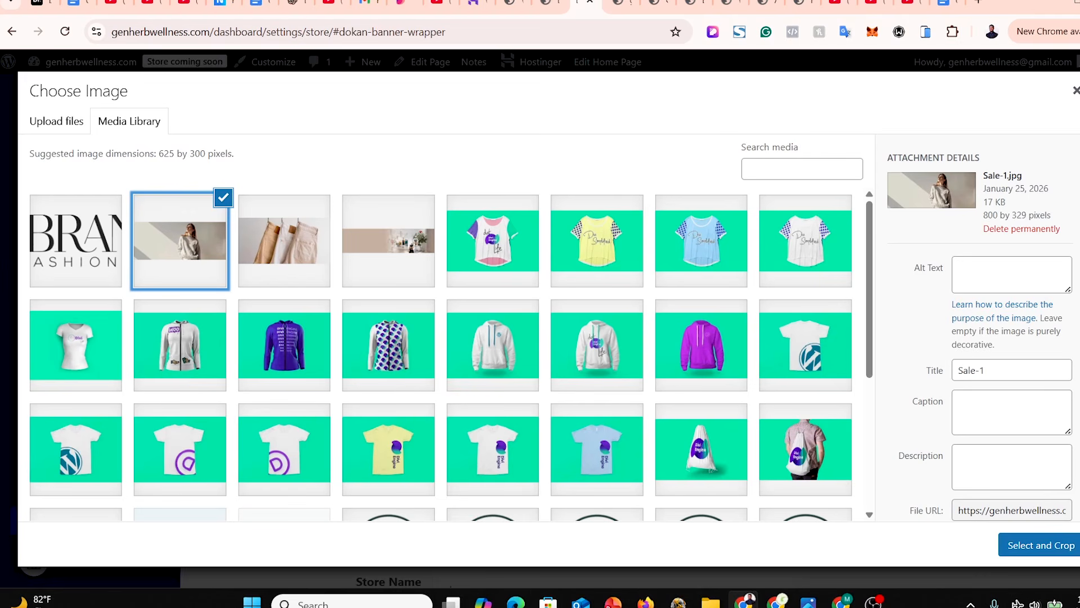
pyautogui.click(1039, 552)
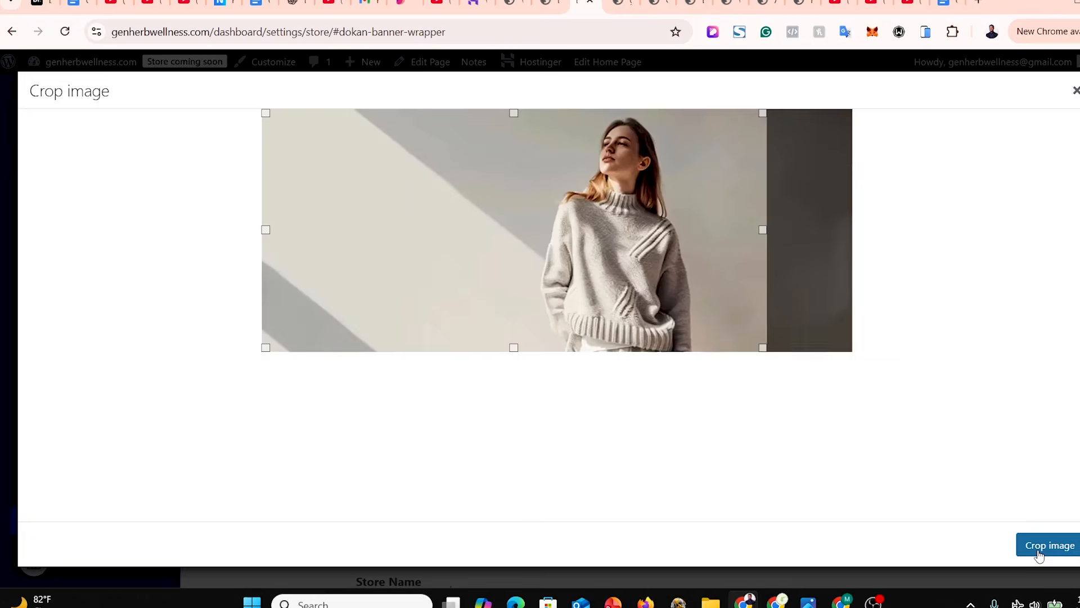
pyautogui.click(1040, 553)
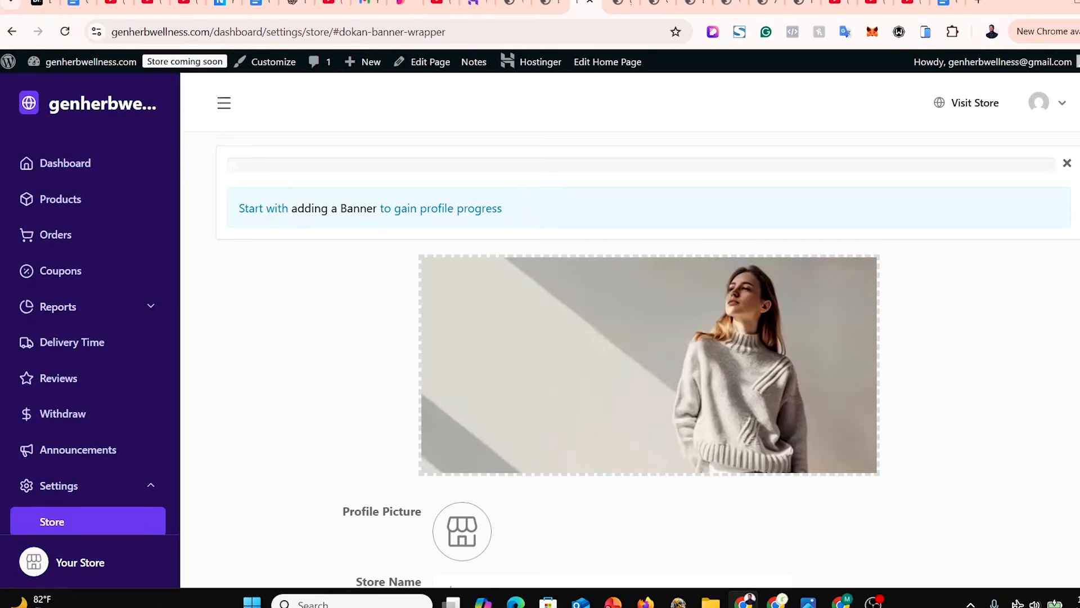
# Review the remaining store details, update the store settings, and visit the public Cowboy Jeans store page.
pyautogui.scroll(-4, 825, 425)
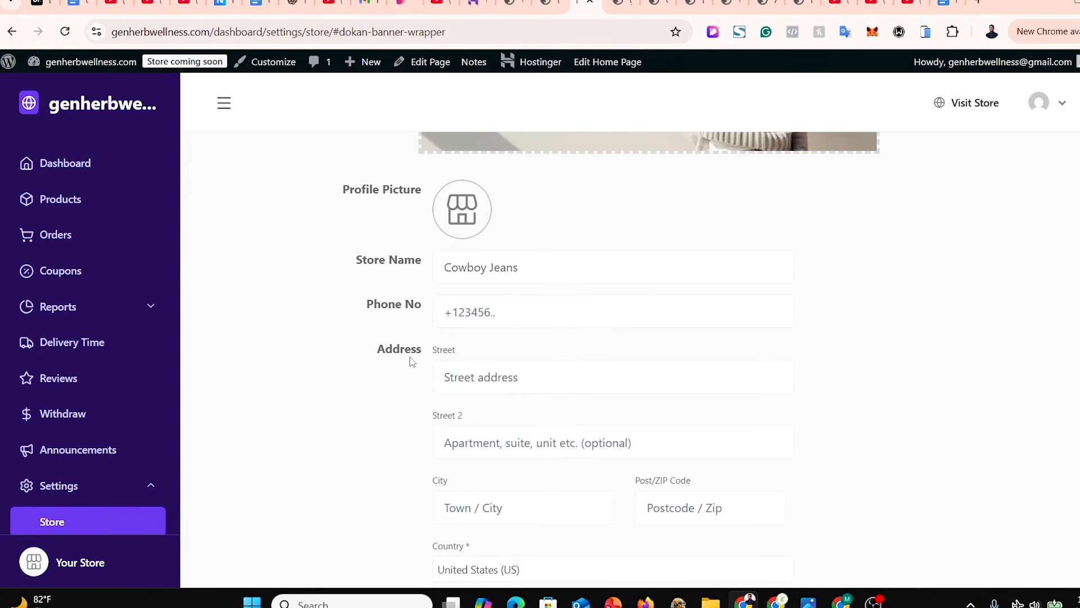
pyautogui.scroll(-5, 392, 236)
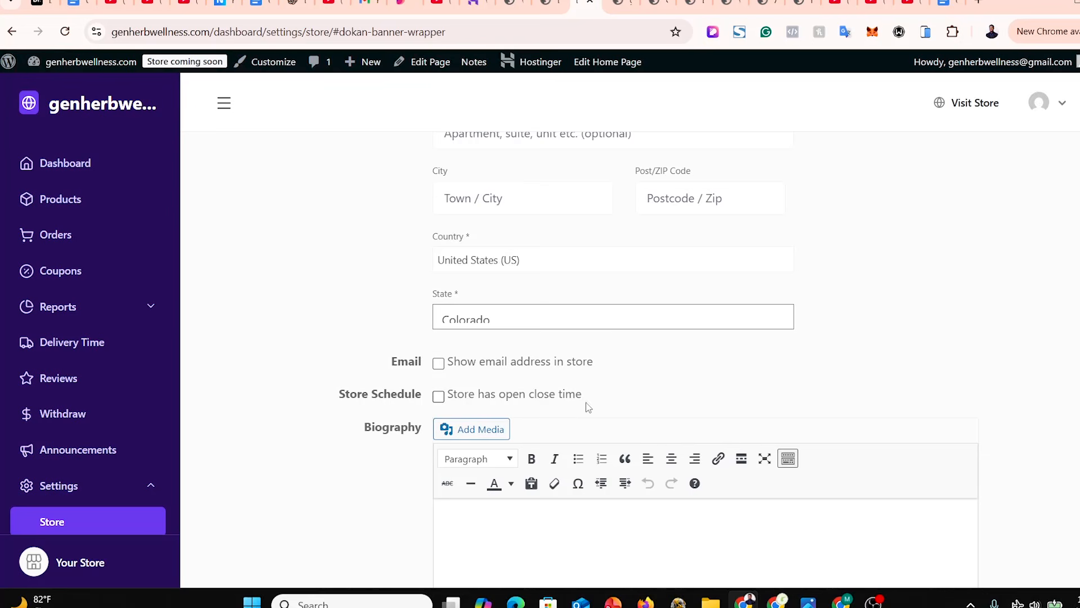
pyautogui.scroll(-5, 705, 360)
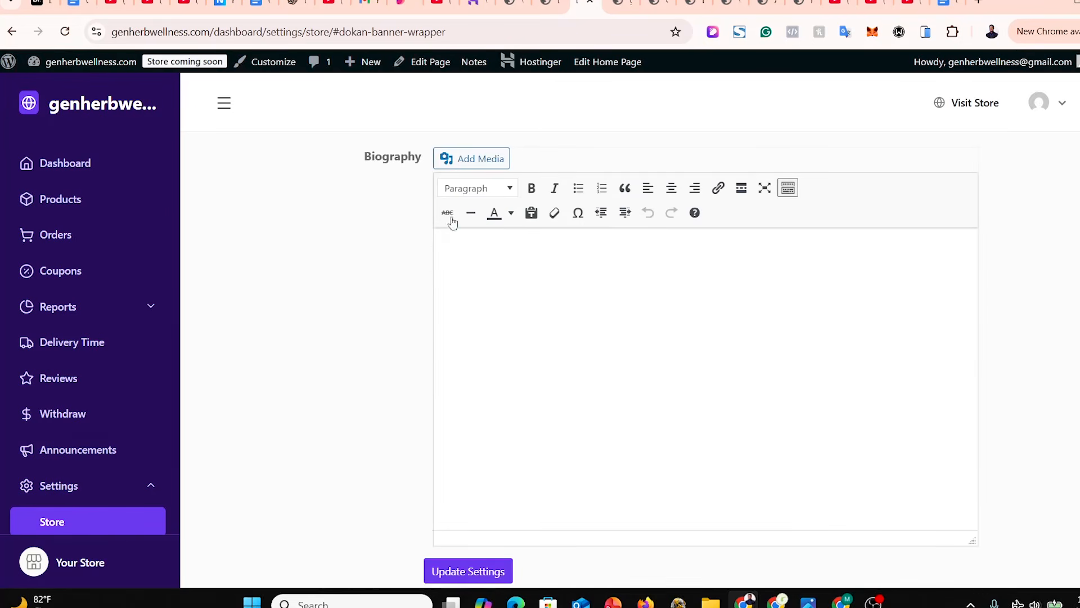
pyautogui.scroll(-1, 450, 219)
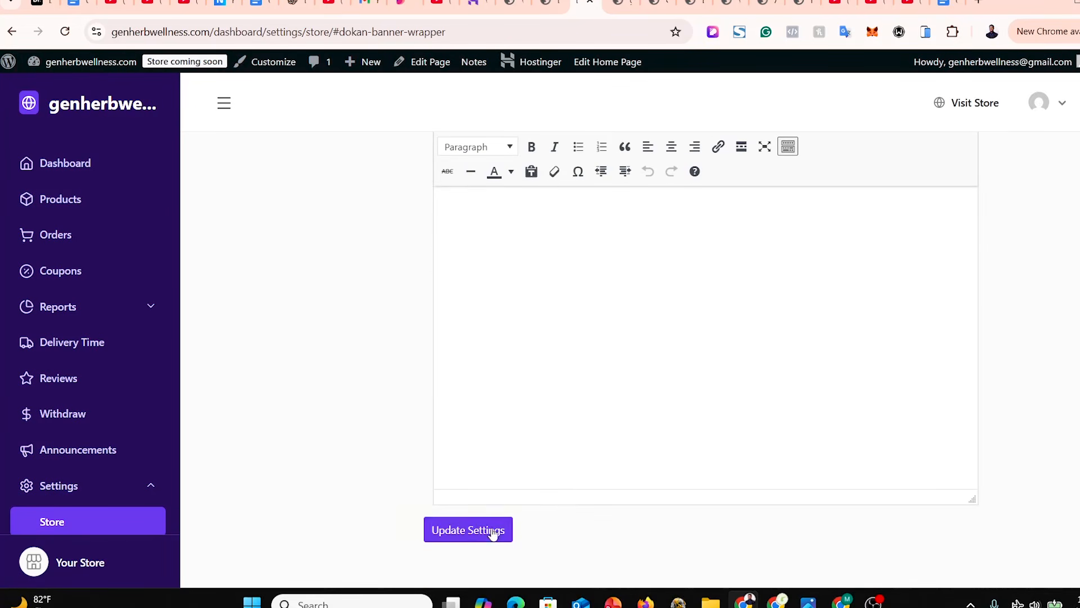
pyautogui.scroll(1, 485, 532)
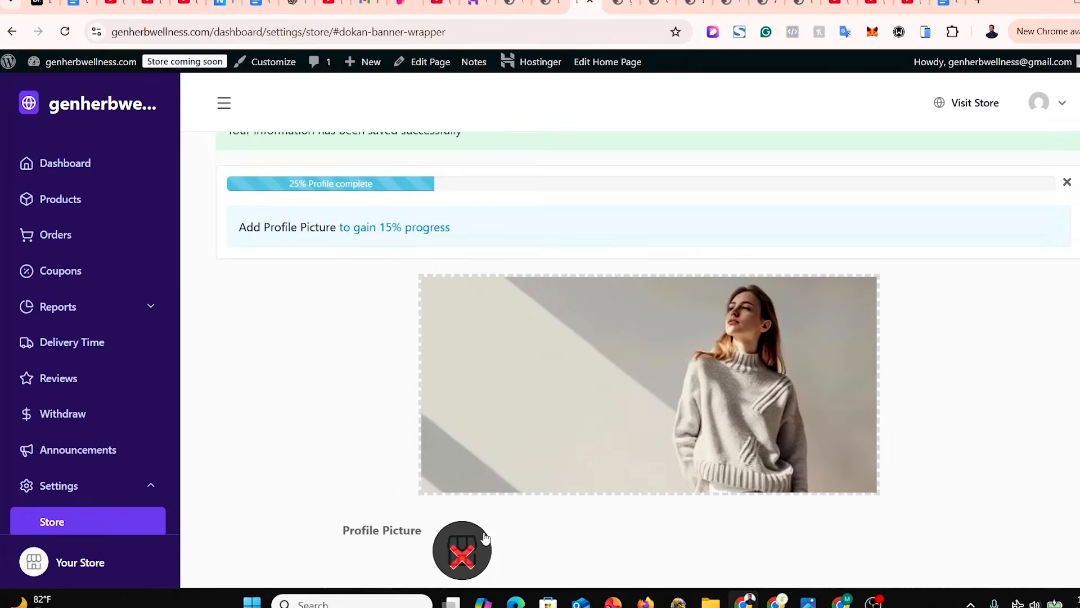
pyautogui.scroll(2, 466, 386)
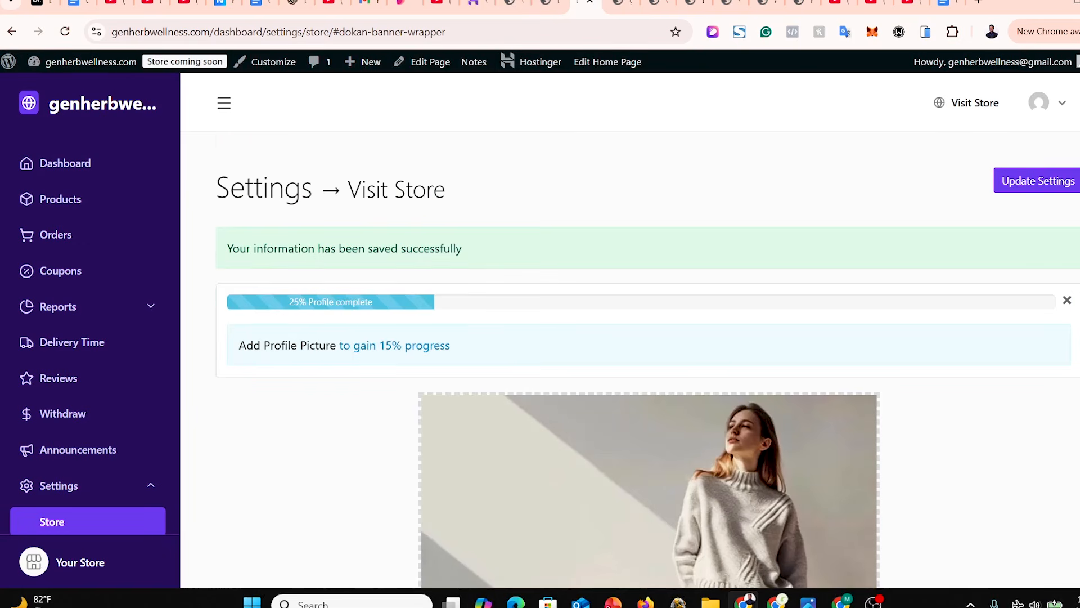
pyautogui.click(964, 102)
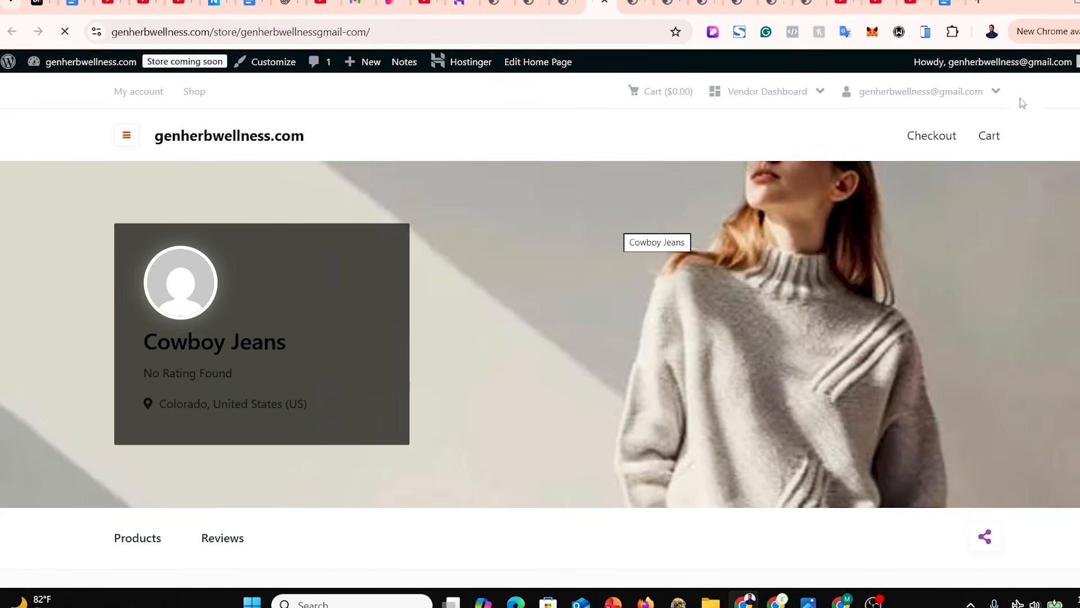
# Examine the Cowboy Jeans store page header, checking the banner, store name, rating and location.
pyautogui.scroll(-5, 540, 331)
pyautogui.scroll(5, 540, 331)
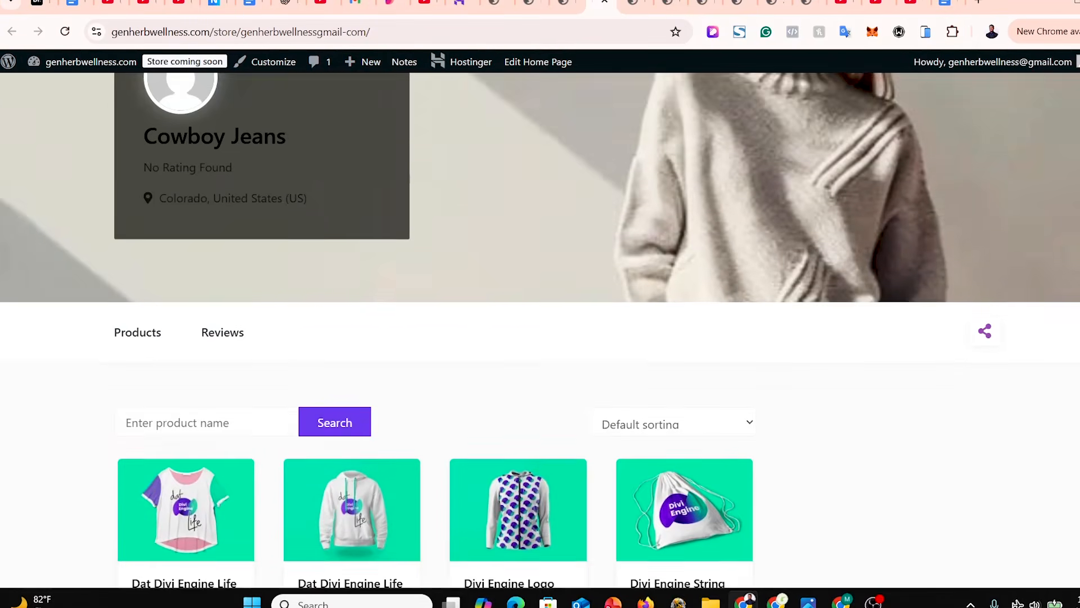
pyautogui.scroll(-1, 535, 180)
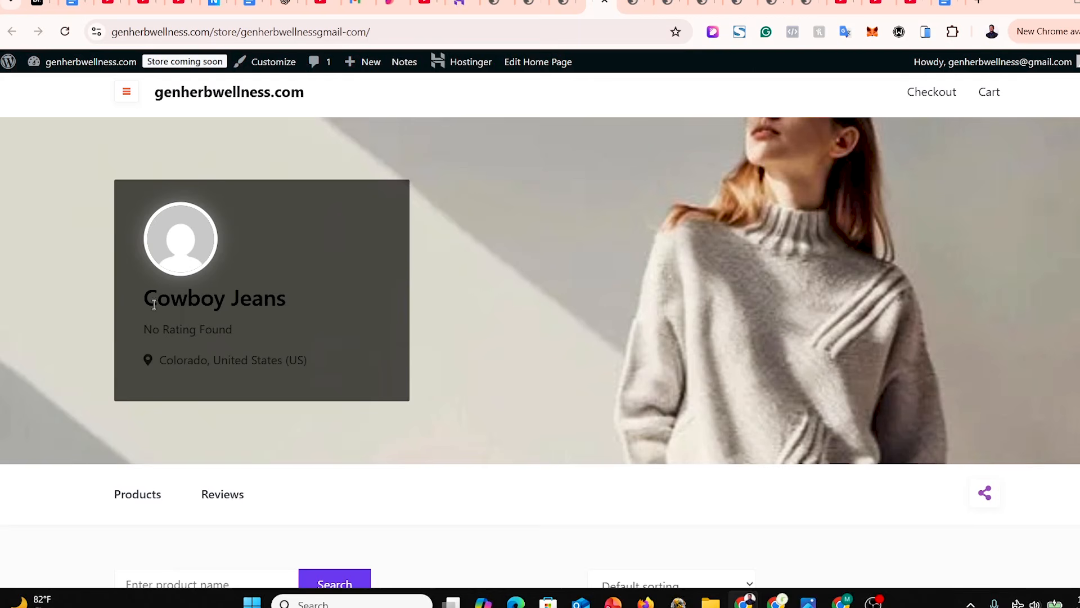
pyautogui.moveTo(155, 305); pyautogui.dragTo(313, 322)
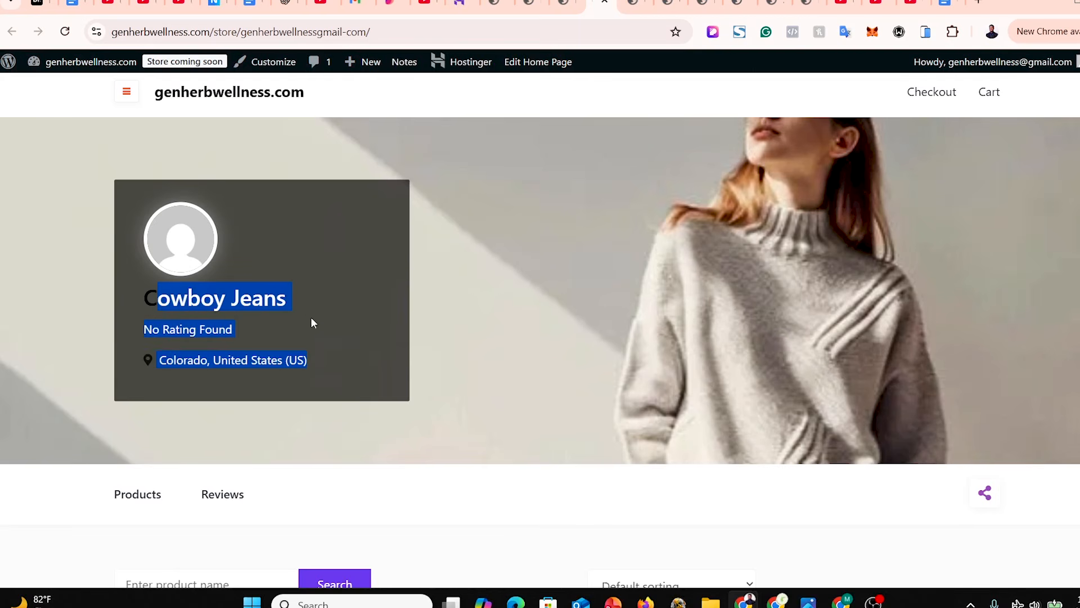
pyautogui.click(167, 370)
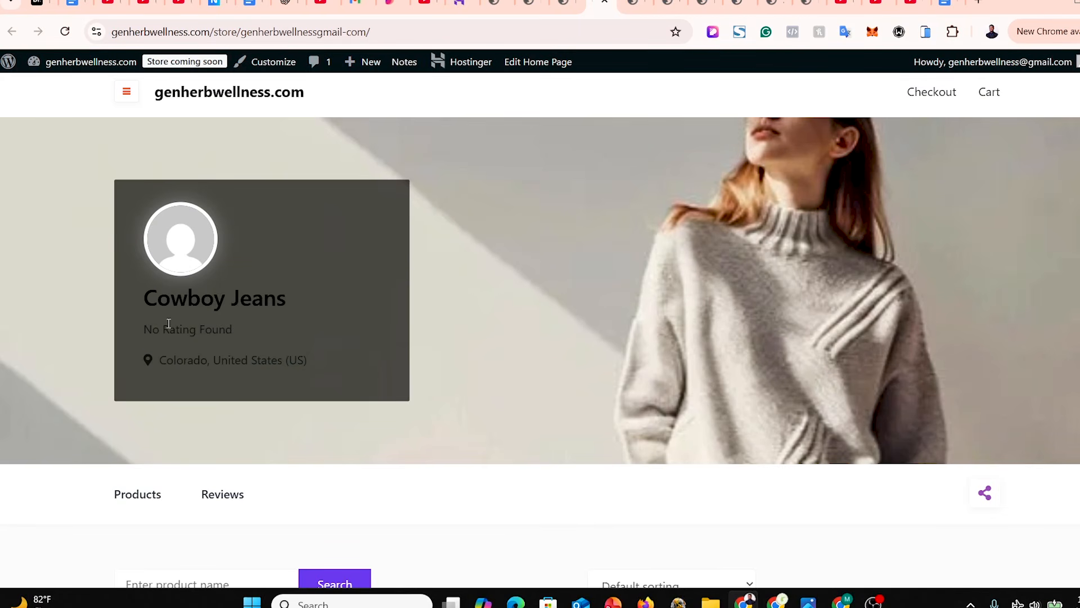
pyautogui.moveTo(139, 325); pyautogui.dragTo(244, 331)
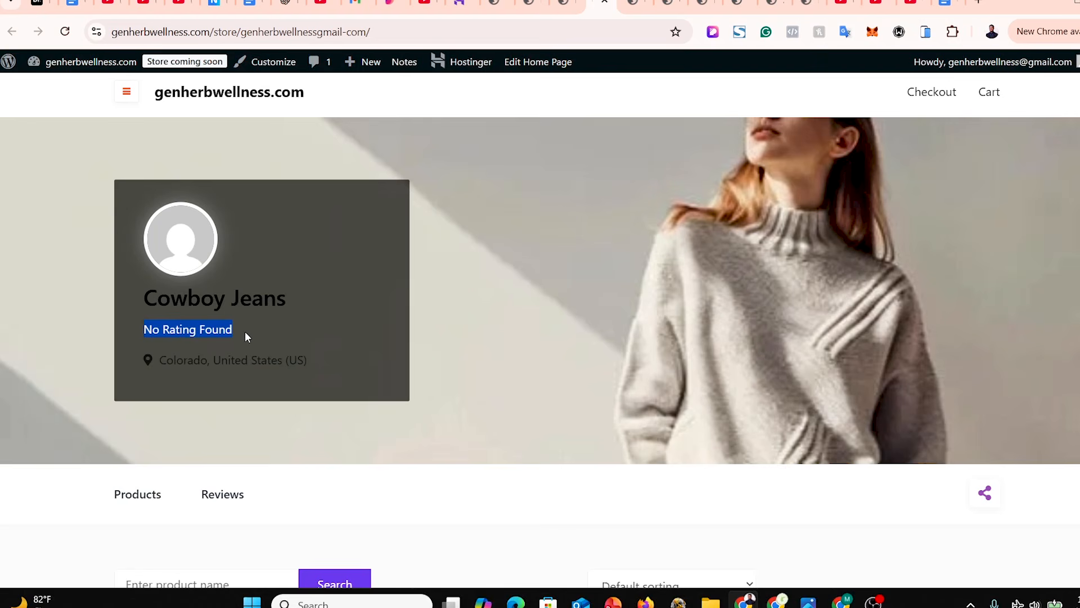
pyautogui.click(245, 332)
# Look through the product grid on the Cowboy Jeans store page, checking the listed items and prices.
pyautogui.scroll(-8, 540, 330)
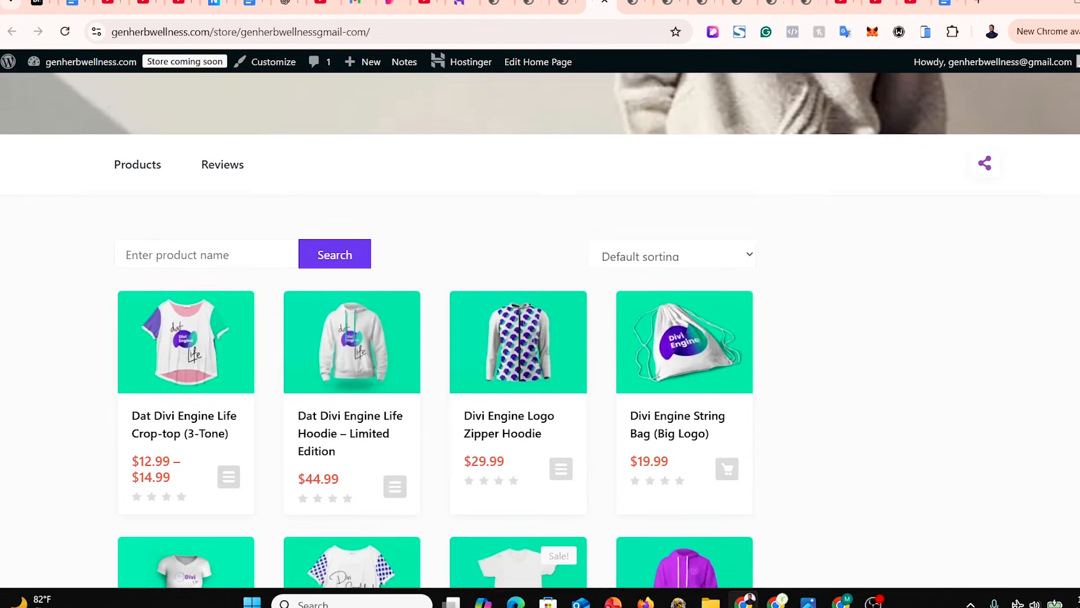
pyautogui.scroll(-8, 540, 330)
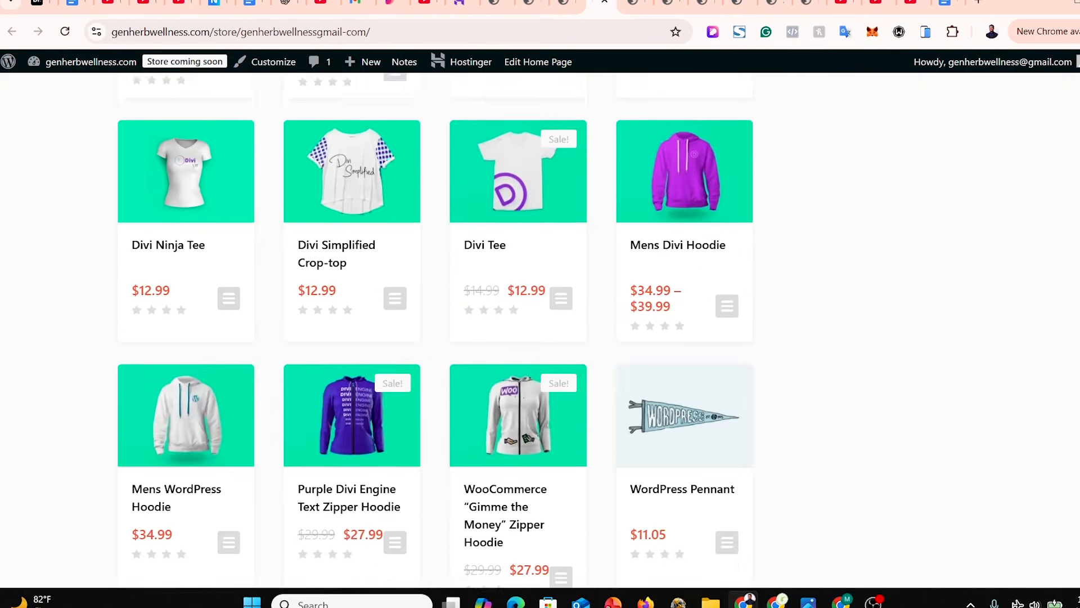
pyautogui.scroll(6, 540, 329)
pyautogui.scroll(4, 540, 329)
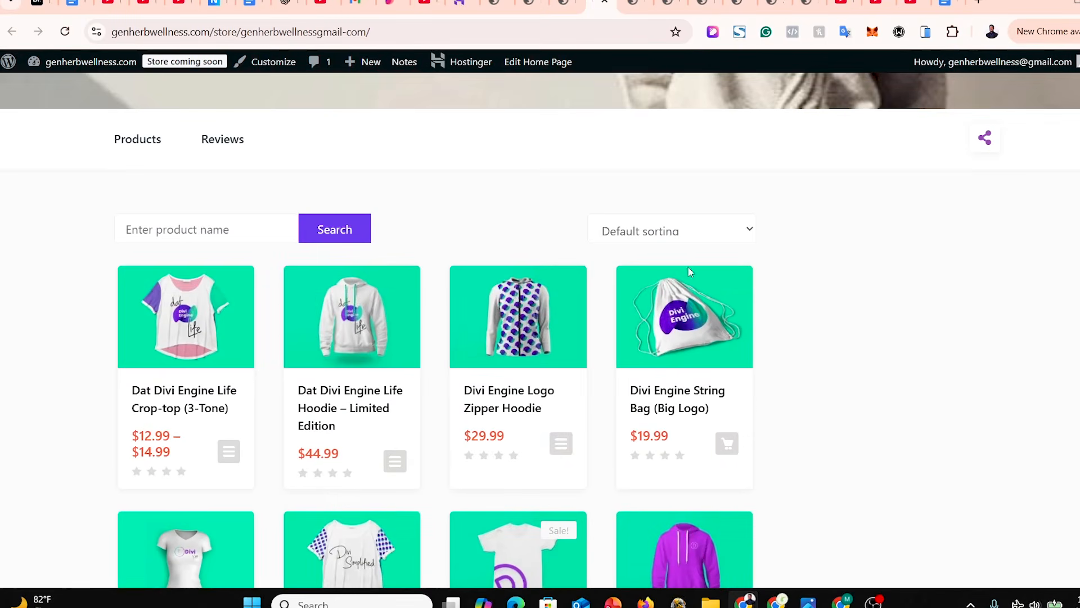
pyautogui.scroll(6, 540, 330)
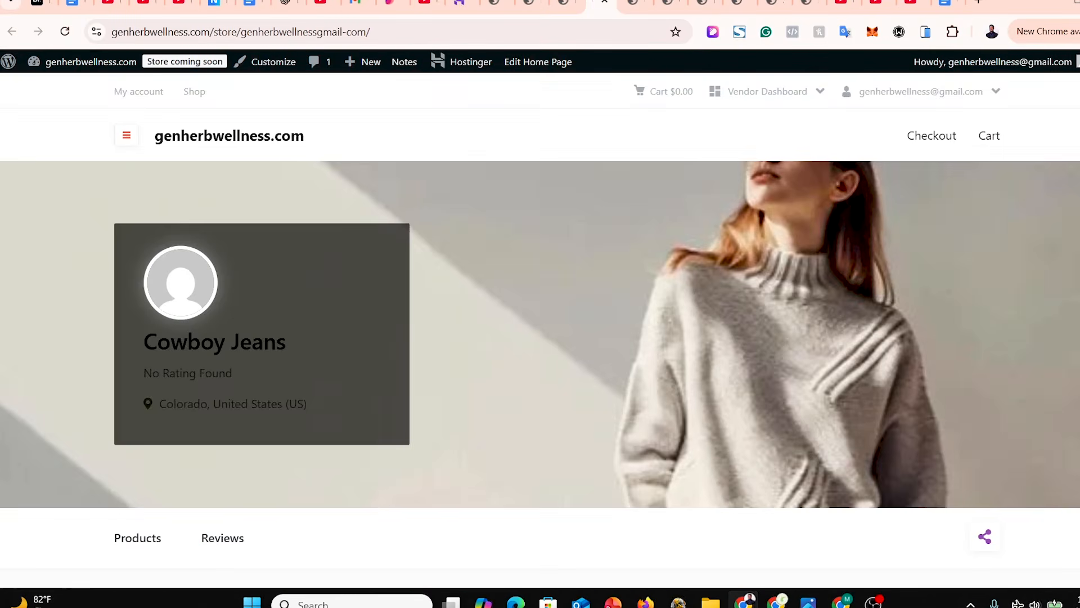
pyautogui.scroll(-8, 540, 331)
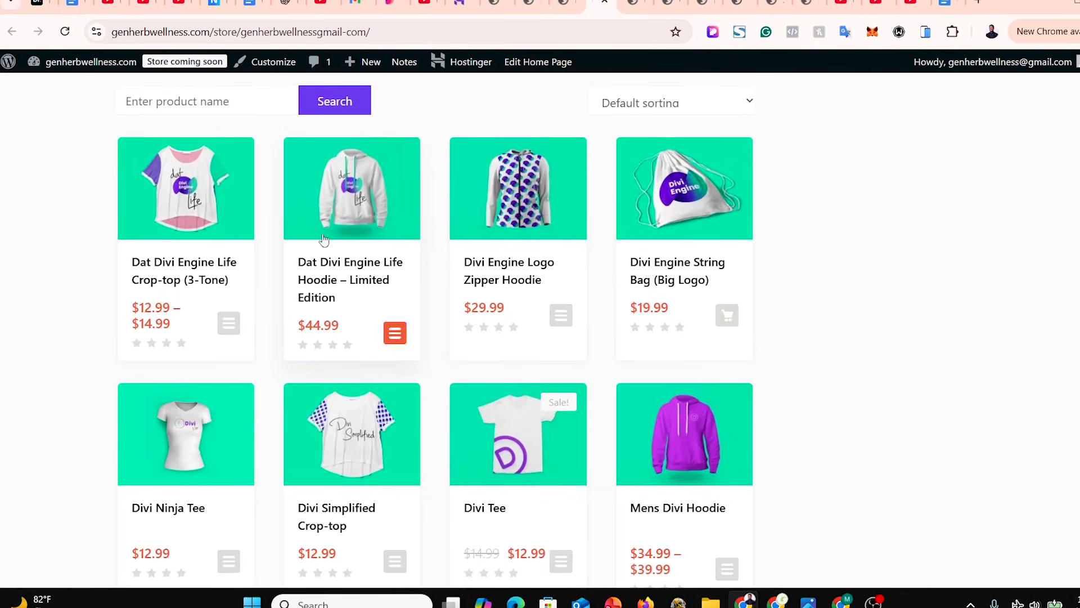
# Open the Dat Divi Engine Life Crop-top (3-Tone) product from the store, review its details, and try adding it to the cart.
pyautogui.click(192, 202)
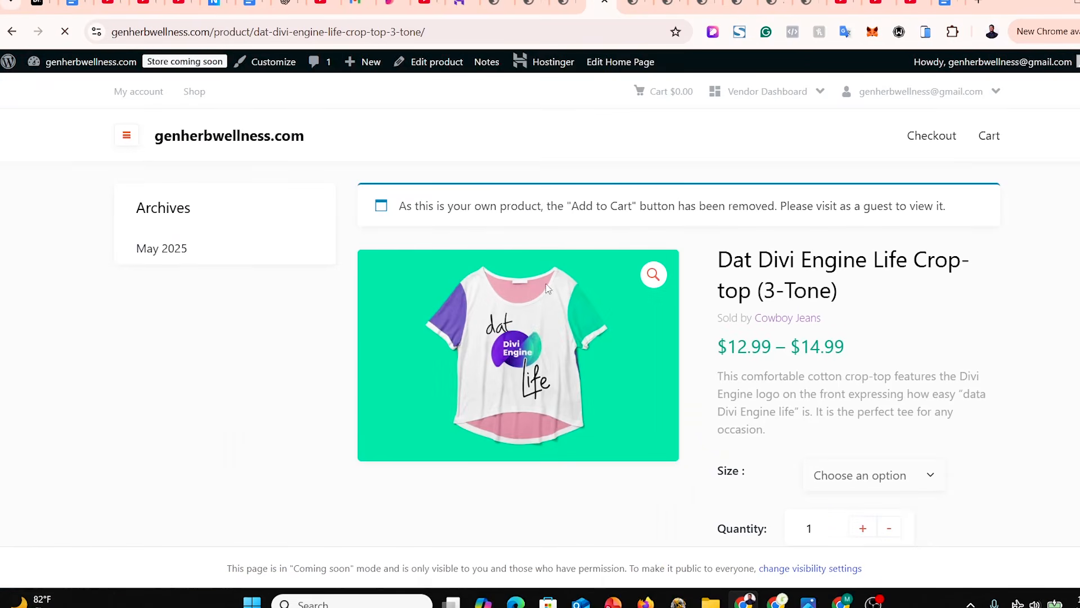
pyautogui.scroll(-4, 990, 225)
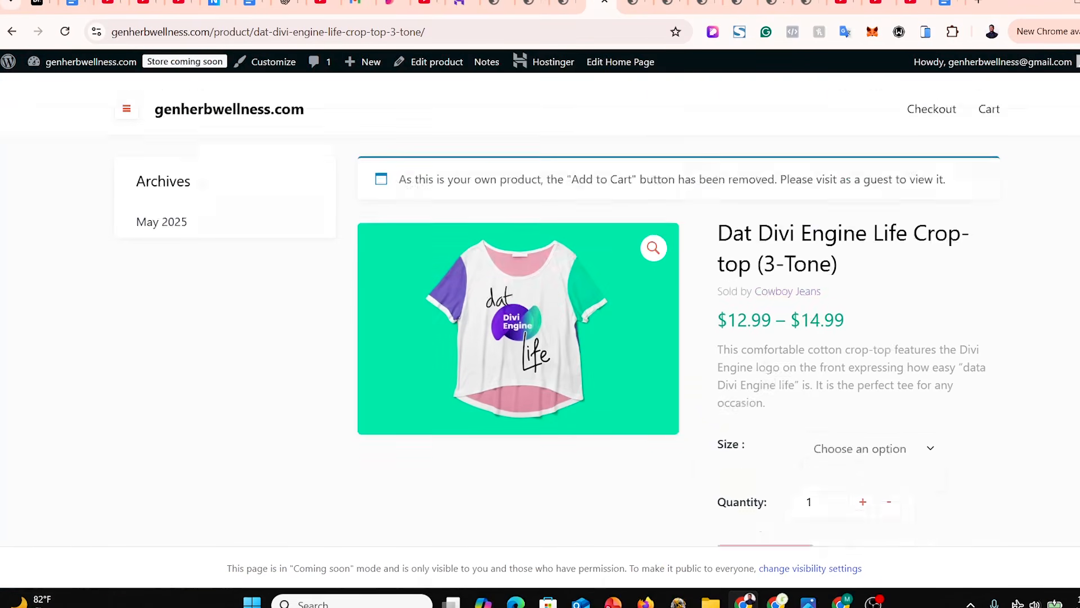
pyautogui.scroll(3, 956, 293)
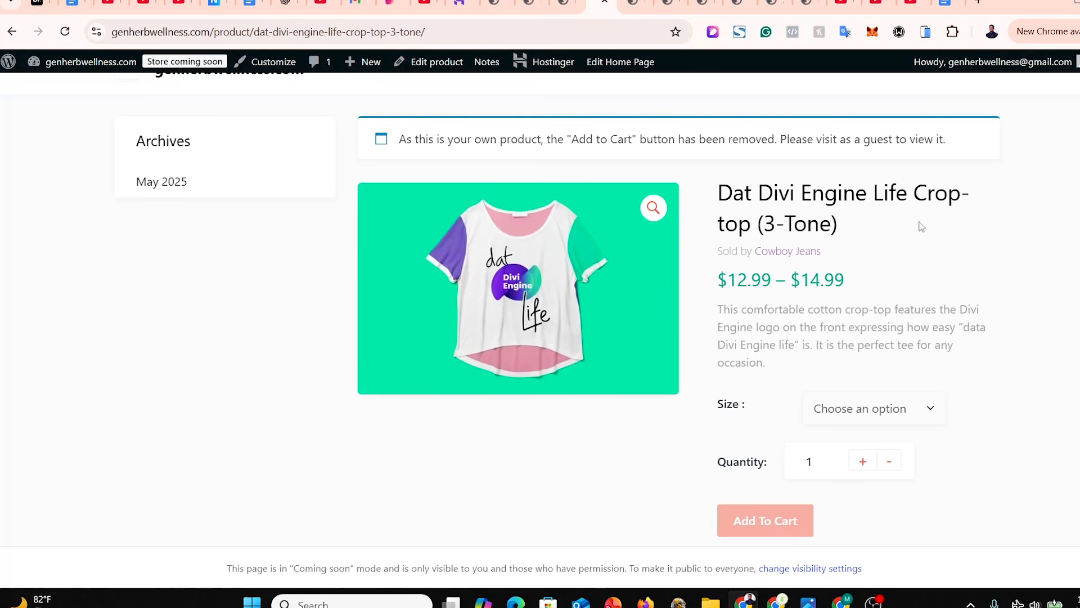
pyautogui.scroll(-3, 793, 264)
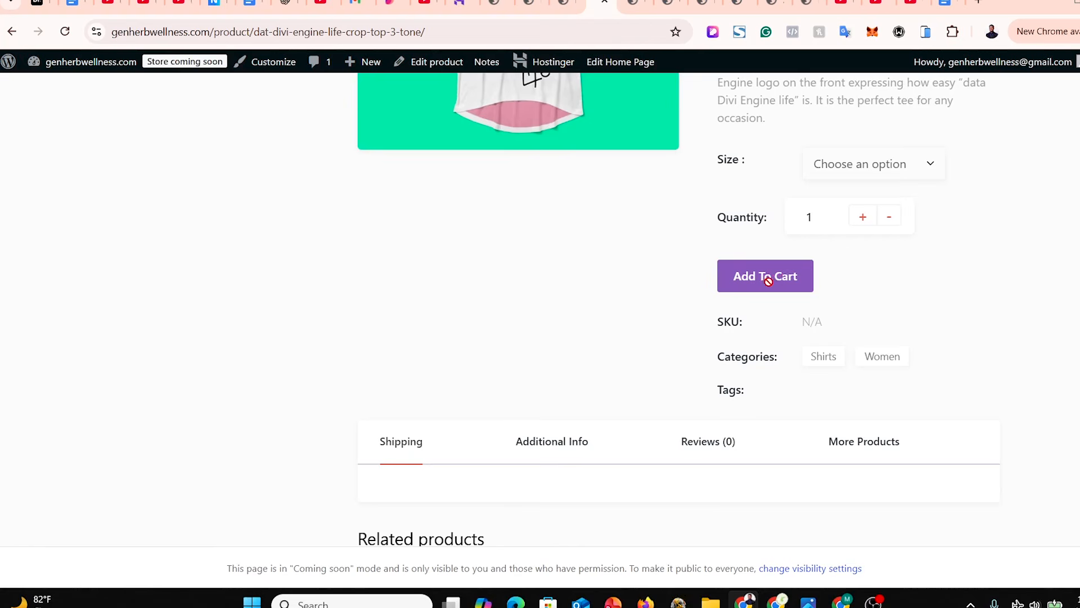
pyautogui.click(765, 275)
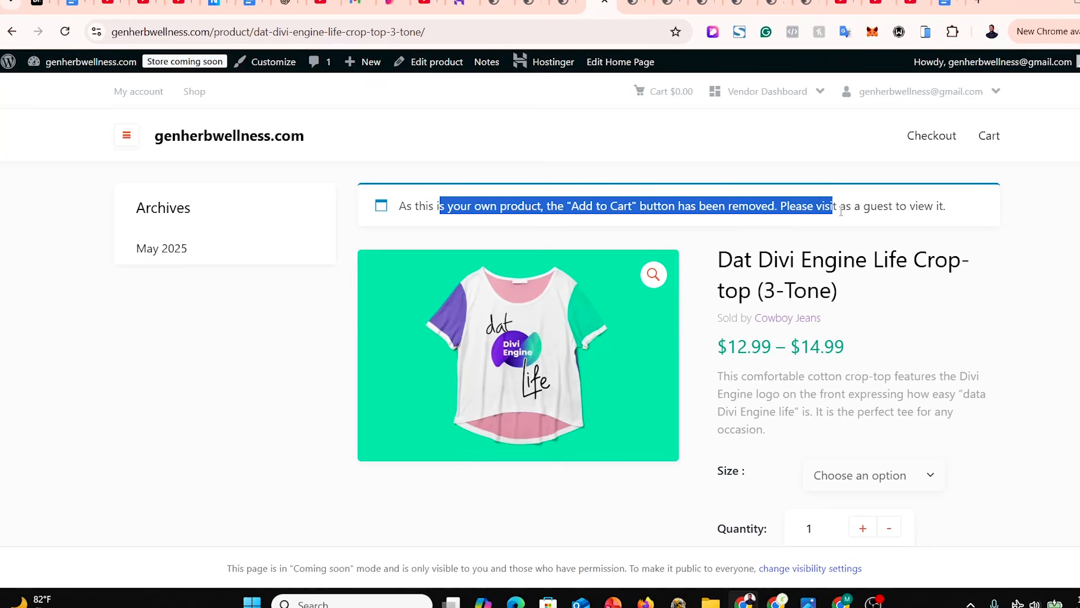
# Examine the rest of the crop-top's product page, including the related products section.
pyautogui.scroll(-12, 557, 307)
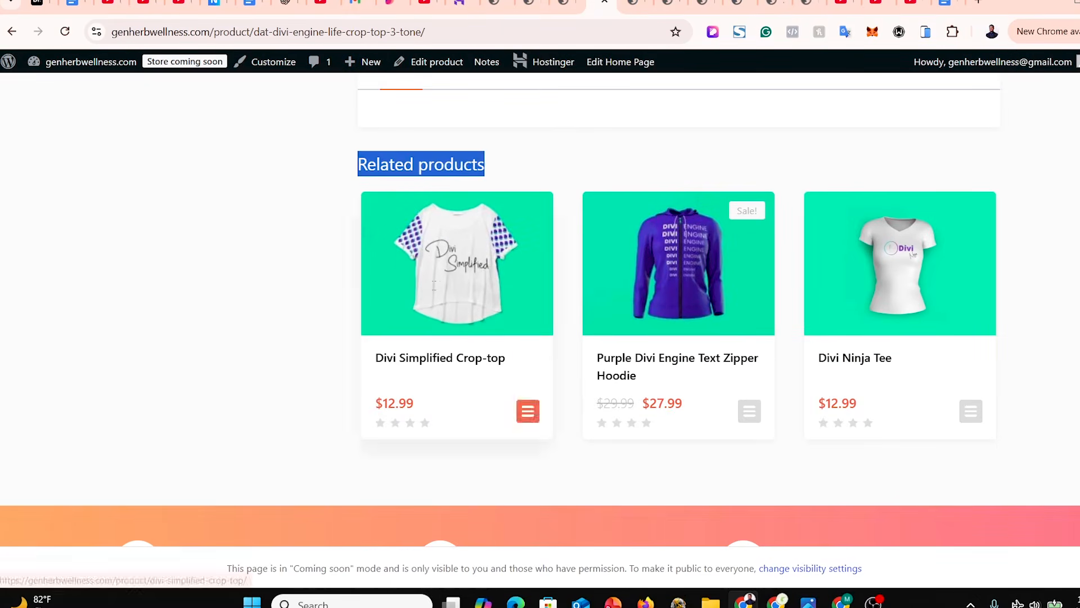
pyautogui.moveTo(434, 285); pyautogui.dragTo(843, 409)
pyautogui.scroll(-4, 540, 304)
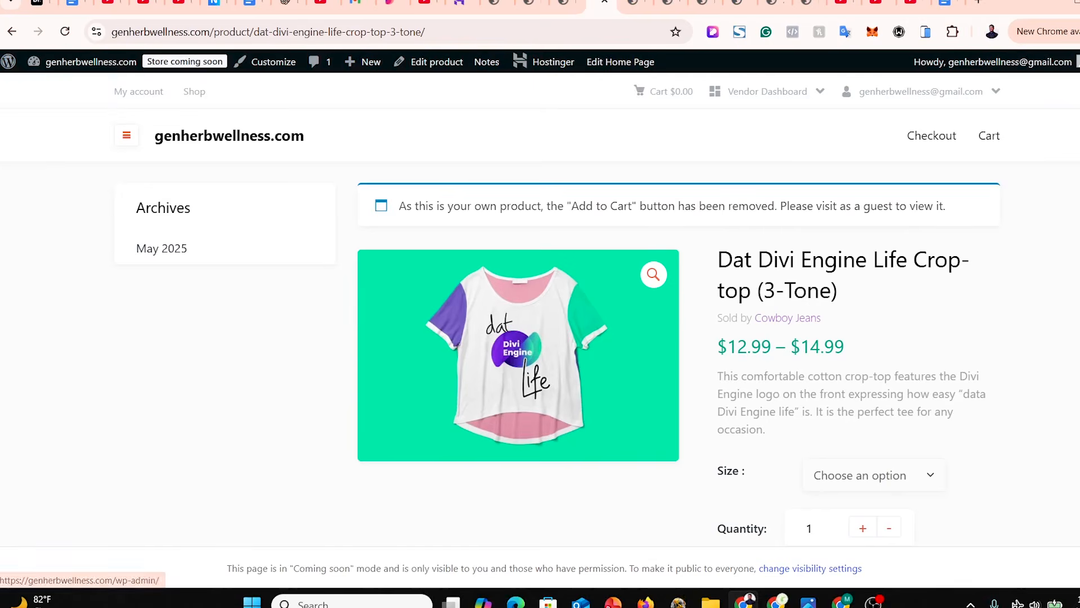
# Return to the Cowboy Jeans store page and look over its full product listing again.
pyautogui.scroll(-3, 540, 303)
pyautogui.scroll(-5, 540, 304)
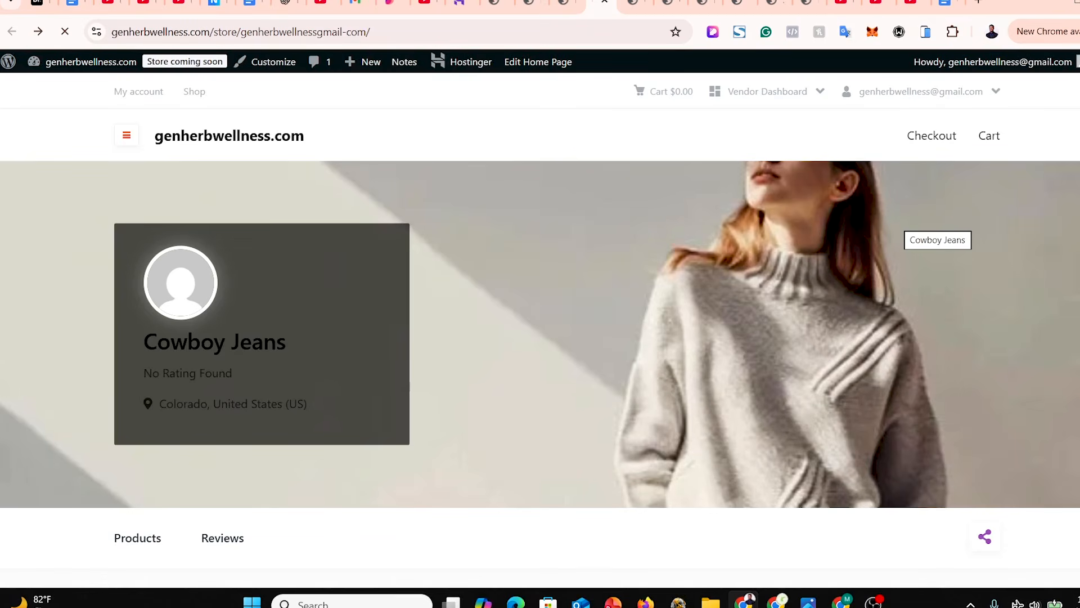
pyautogui.scroll(-10, 540, 304)
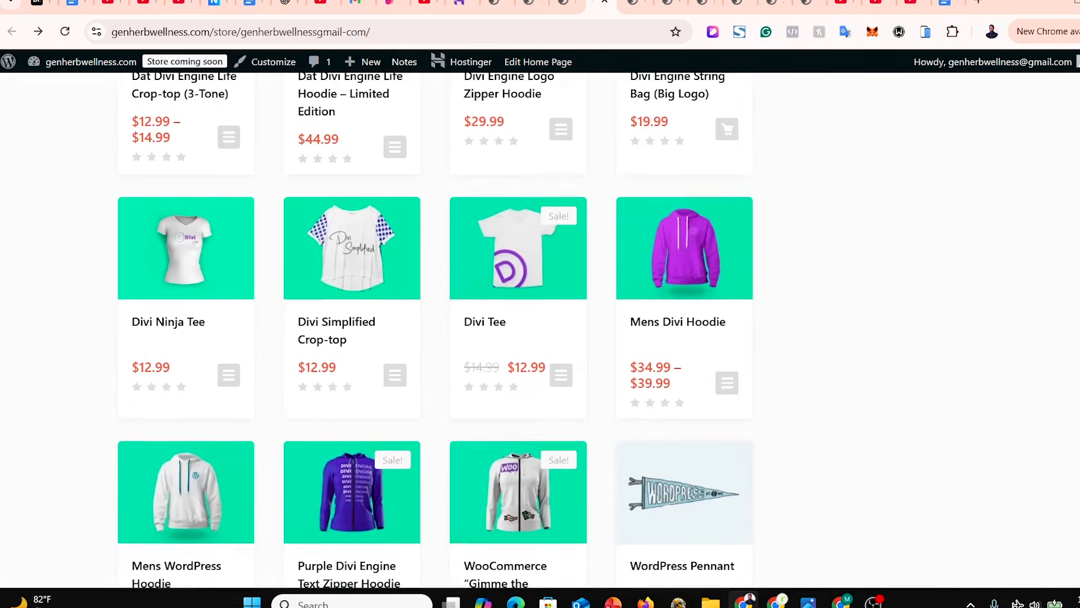
pyautogui.scroll(-8, 540, 304)
pyautogui.scroll(10, 540, 304)
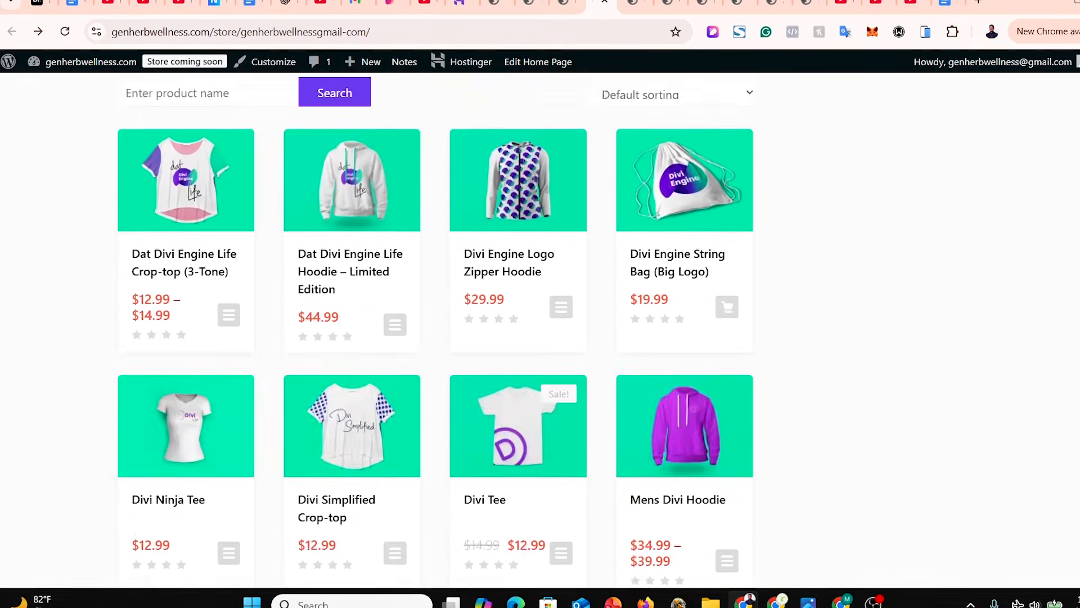
pyautogui.scroll(8, 540, 304)
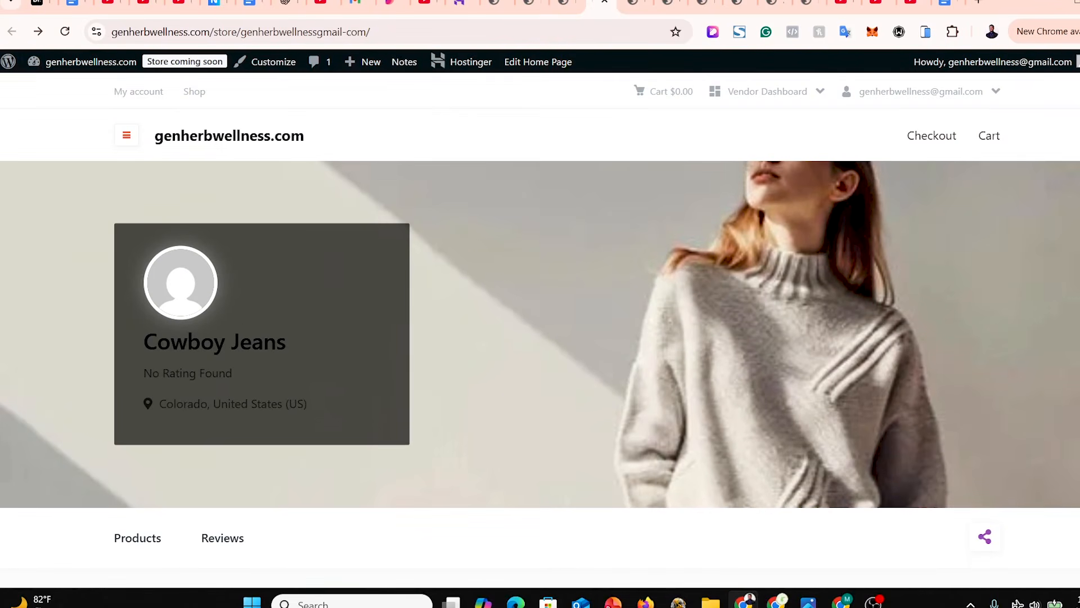